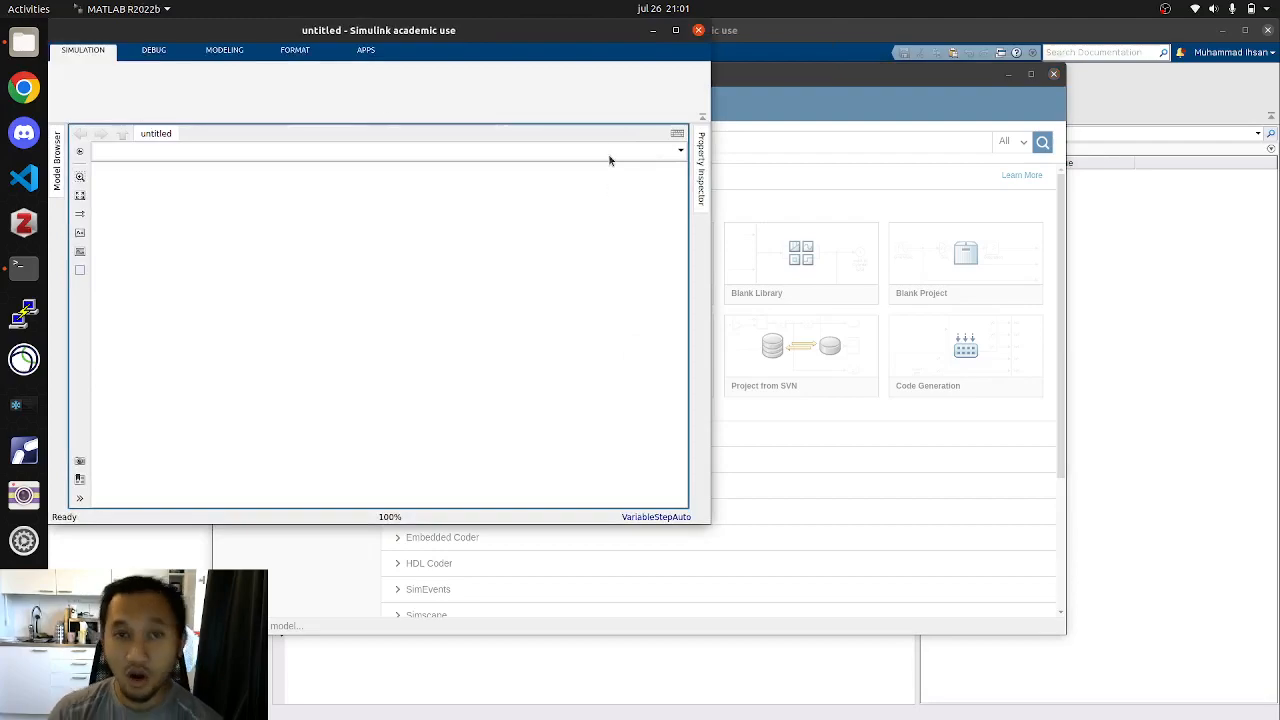
Step: Maximise the blank model, open the Simulink Library Browser in its own window and limit it to the HDL-supported libraries
{"action": "left_click", "coordinate": [678, 31]}
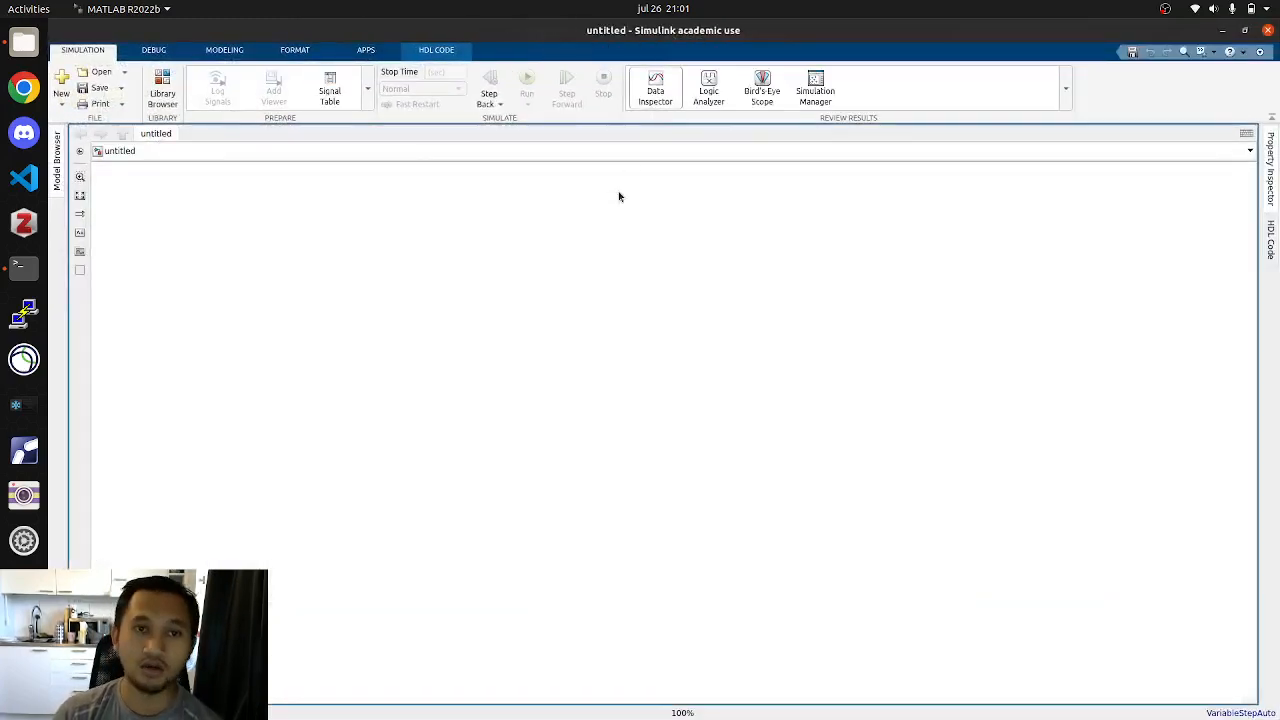
{"action": "left_click", "coordinate": [164, 91]}
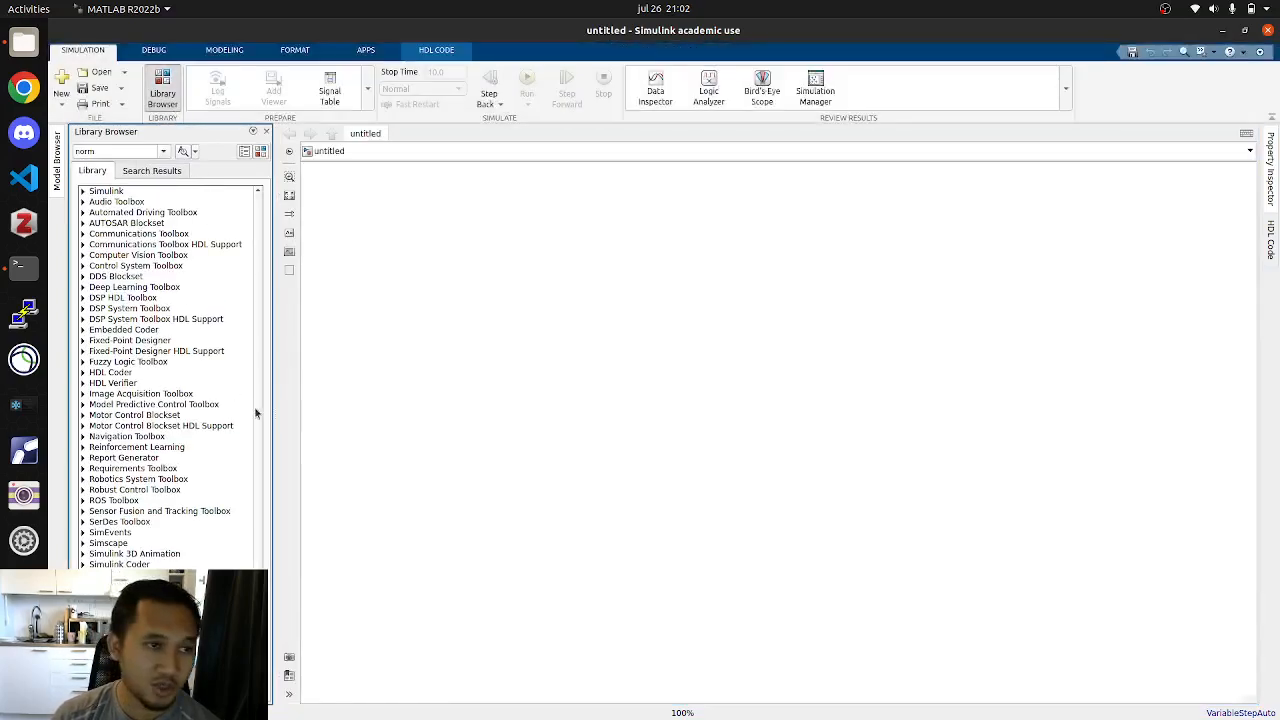
{"action": "left_click", "coordinate": [261, 153]}
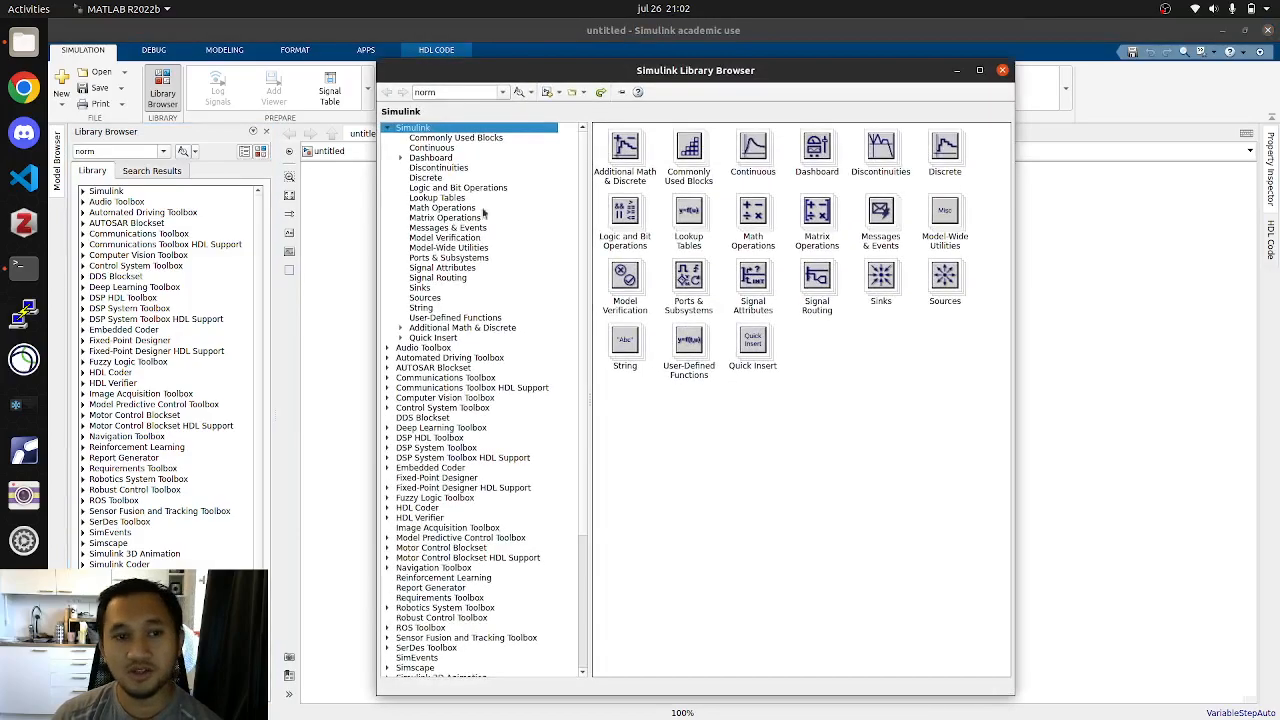
{"action": "left_click", "coordinate": [601, 93]}
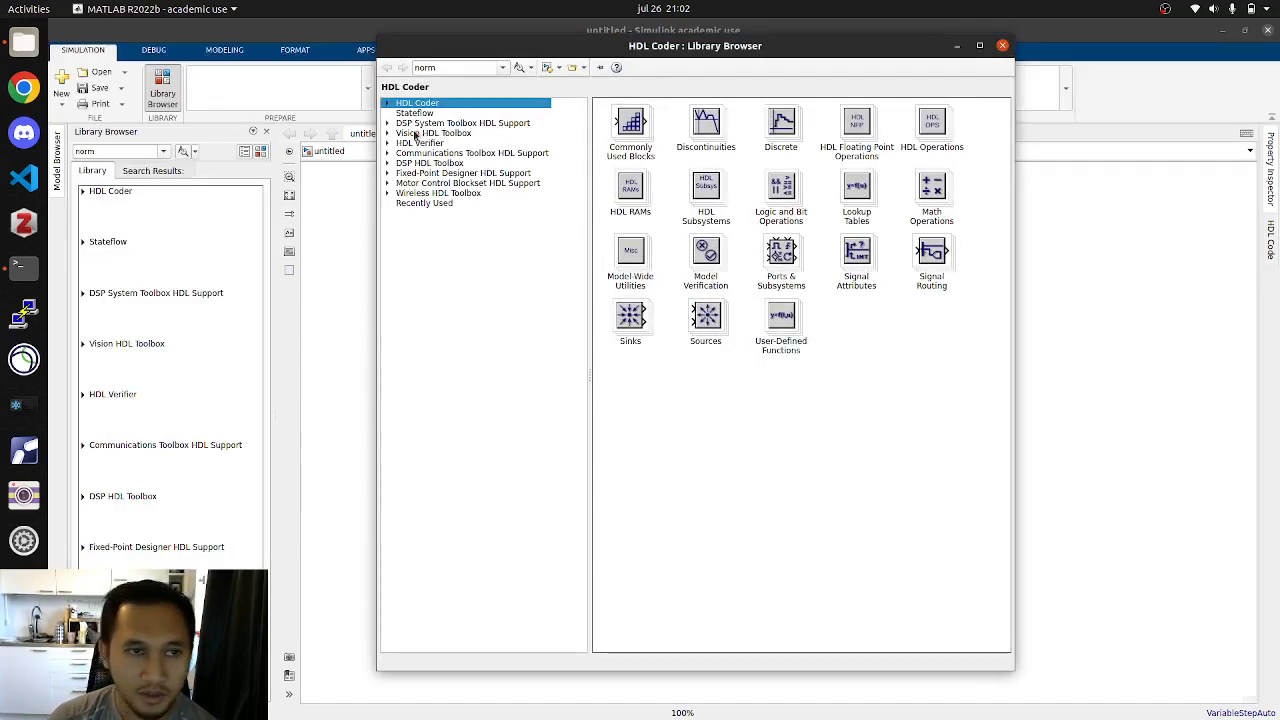
Step: Examine the Vision HDL, HDL Verifier, DSP System, Communications, Motor Control and Wireless HDL libraries and their sub-libraries
{"action": "left_click", "coordinate": [388, 144]}
{"action": "left_click", "coordinate": [388, 134]}
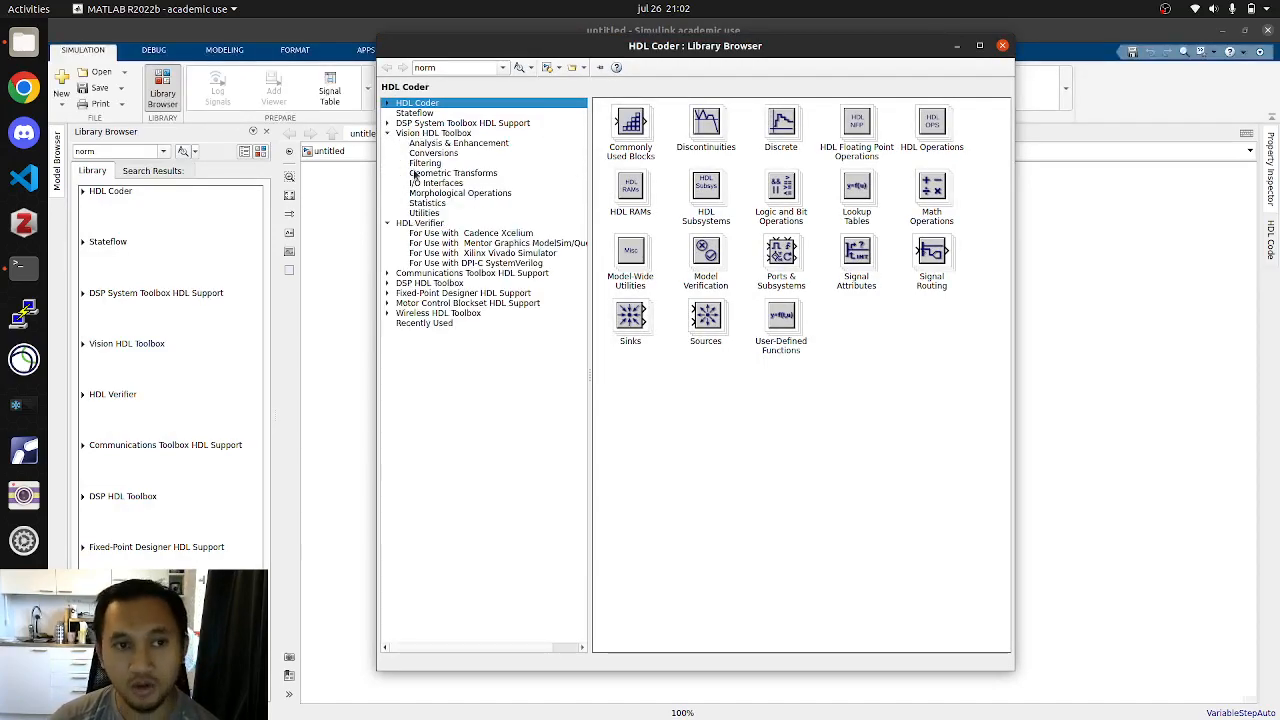
{"action": "left_click", "coordinate": [411, 134]}
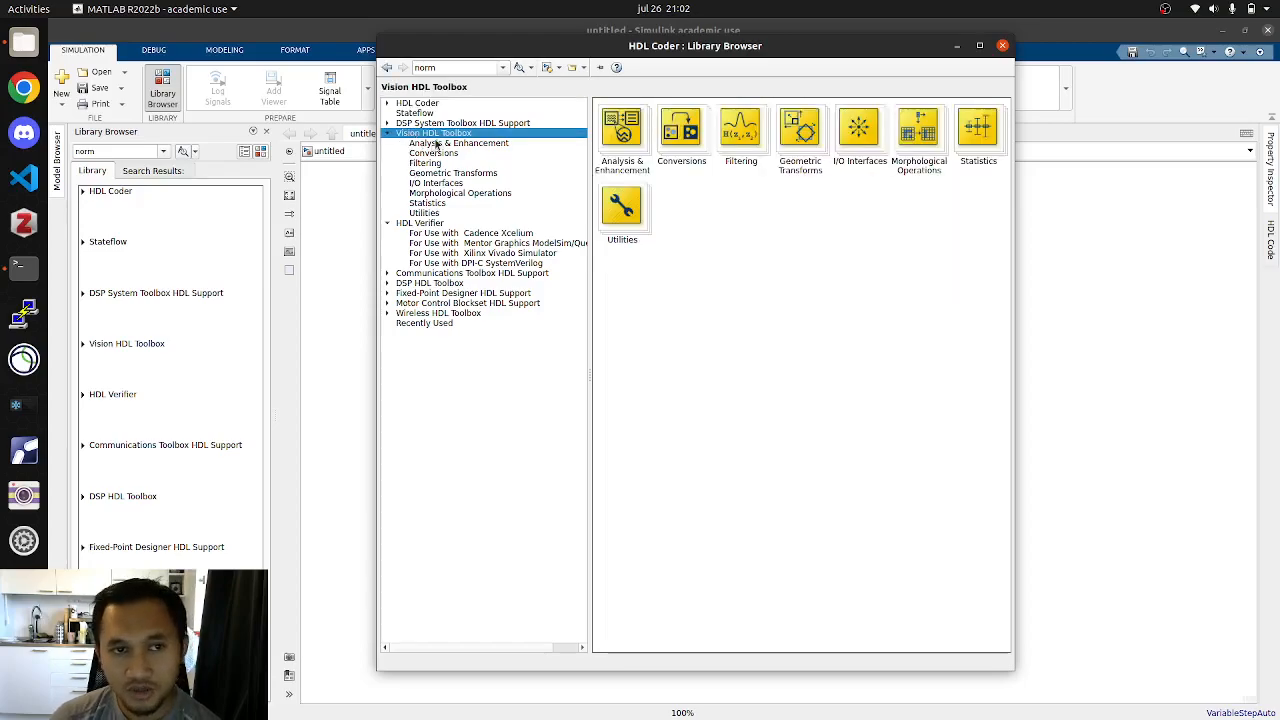
{"action": "double_click", "coordinate": [426, 123]}
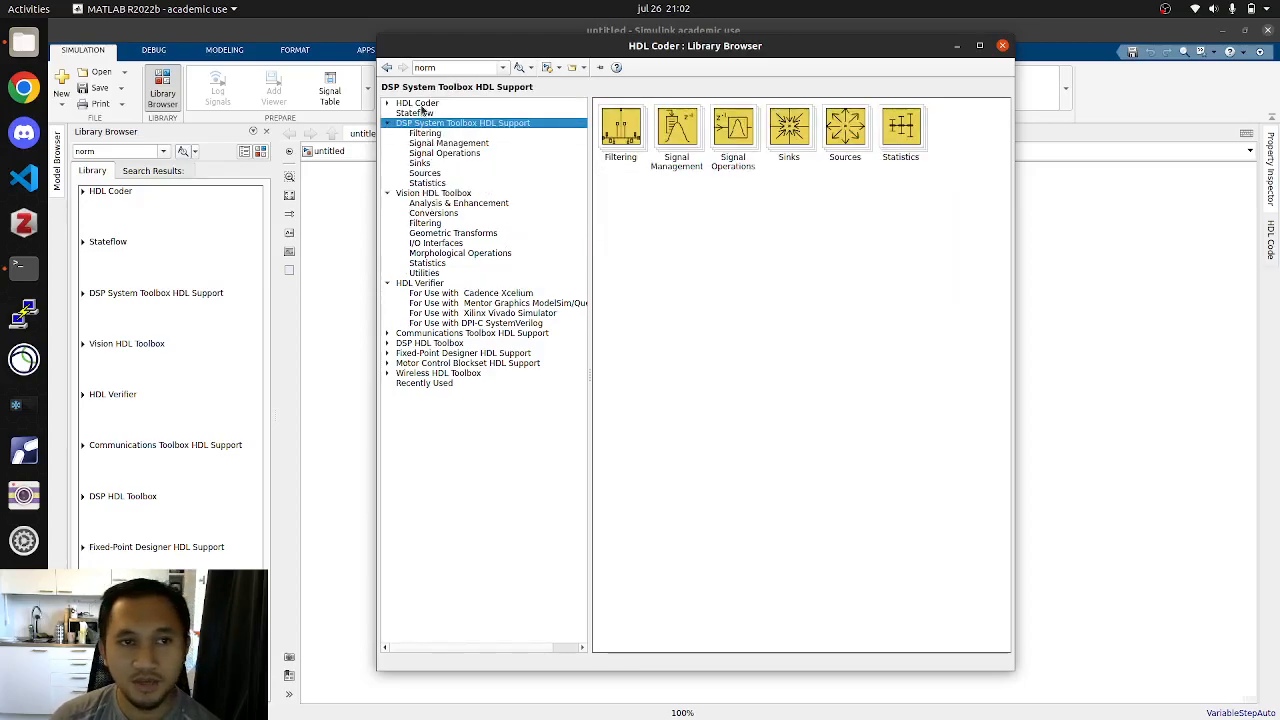
{"action": "double_click", "coordinate": [414, 333]}
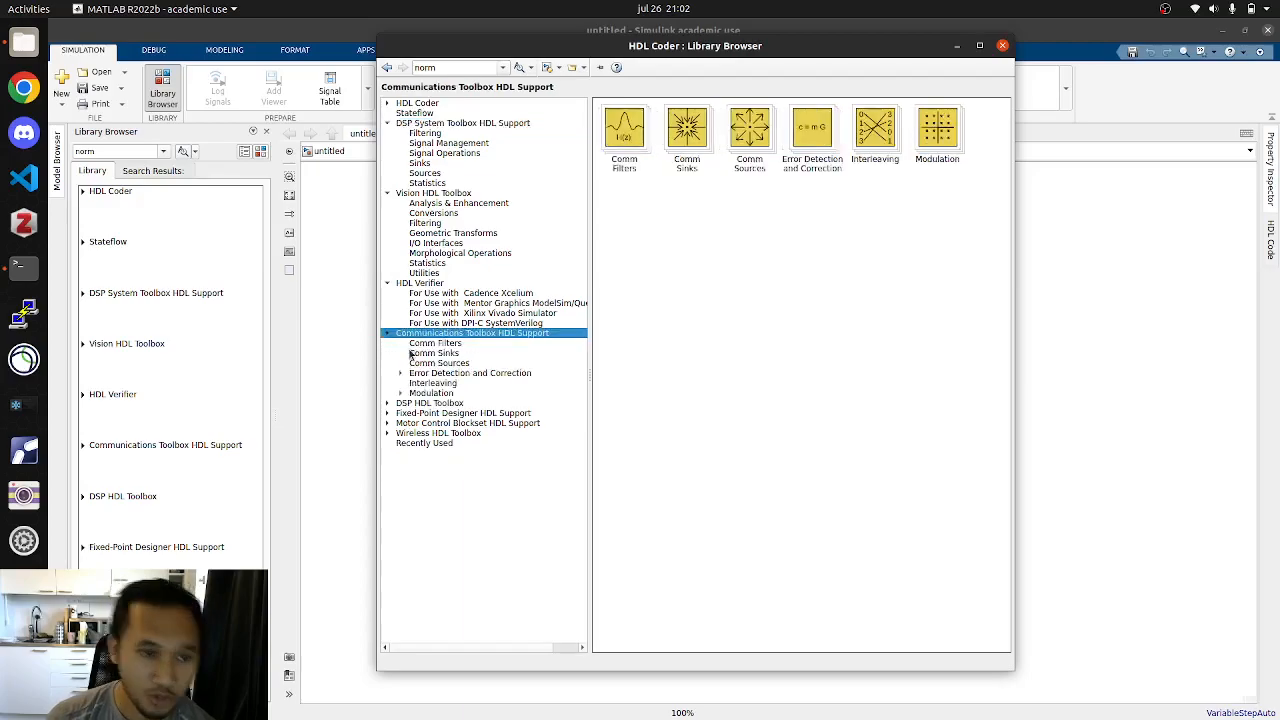
{"action": "double_click", "coordinate": [419, 423]}
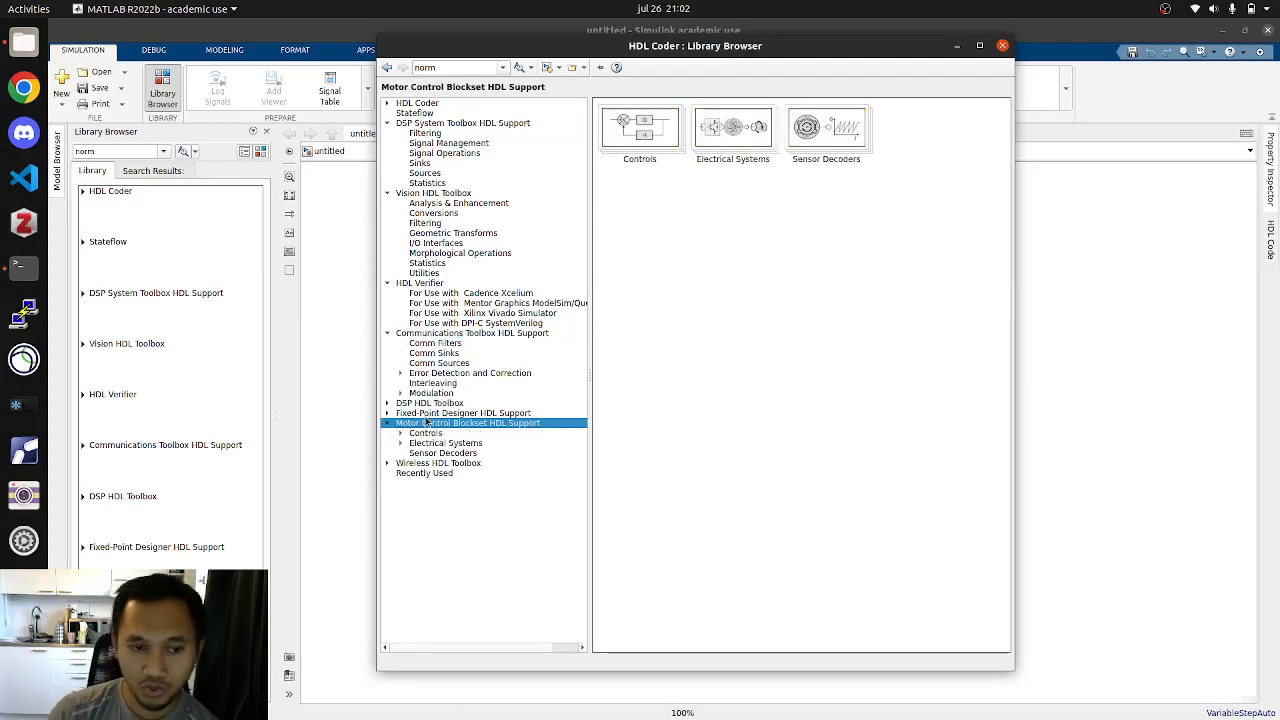
{"action": "double_click", "coordinate": [429, 463]}
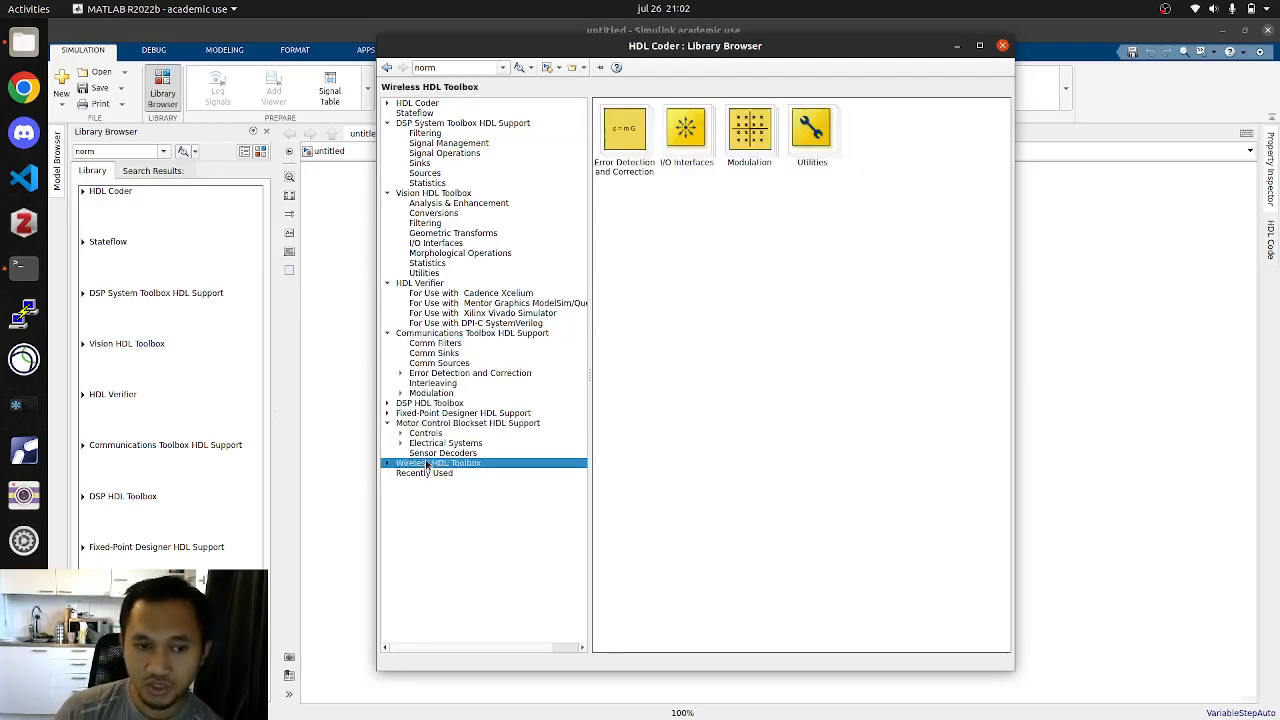
Step: Review the HDL Coder block categories from HDL Operations to Signal Routing, close the separate browser and expand HDL Coder in the docked one
{"action": "double_click", "coordinate": [418, 104]}
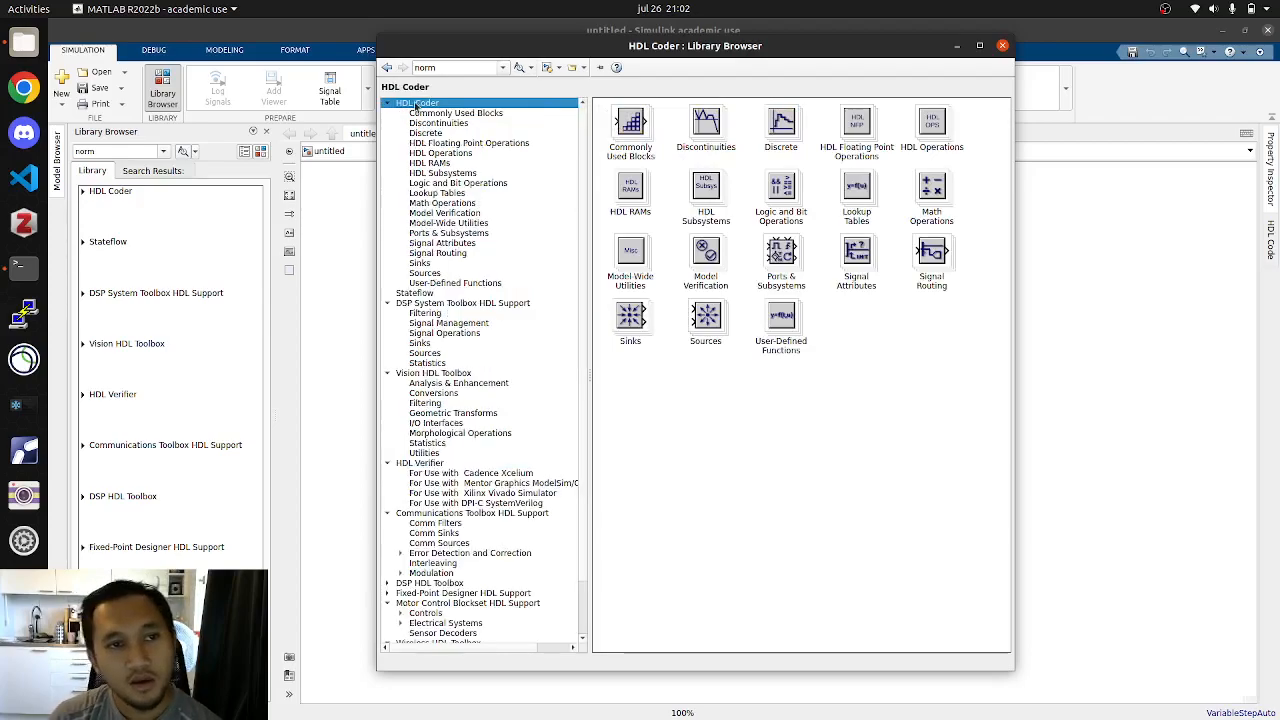
{"action": "left_click", "coordinate": [436, 163]}
{"action": "left_click", "coordinate": [441, 153]}
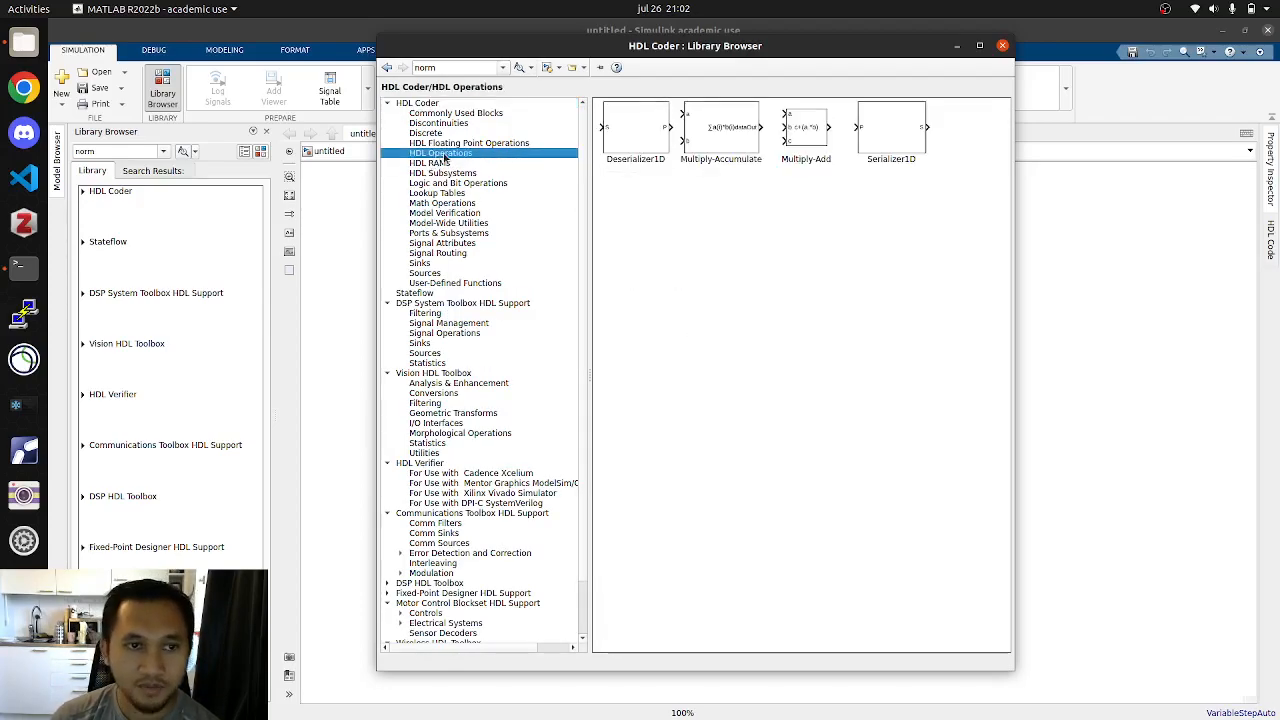
{"action": "left_click", "coordinate": [450, 145]}
{"action": "left_click", "coordinate": [444, 173]}
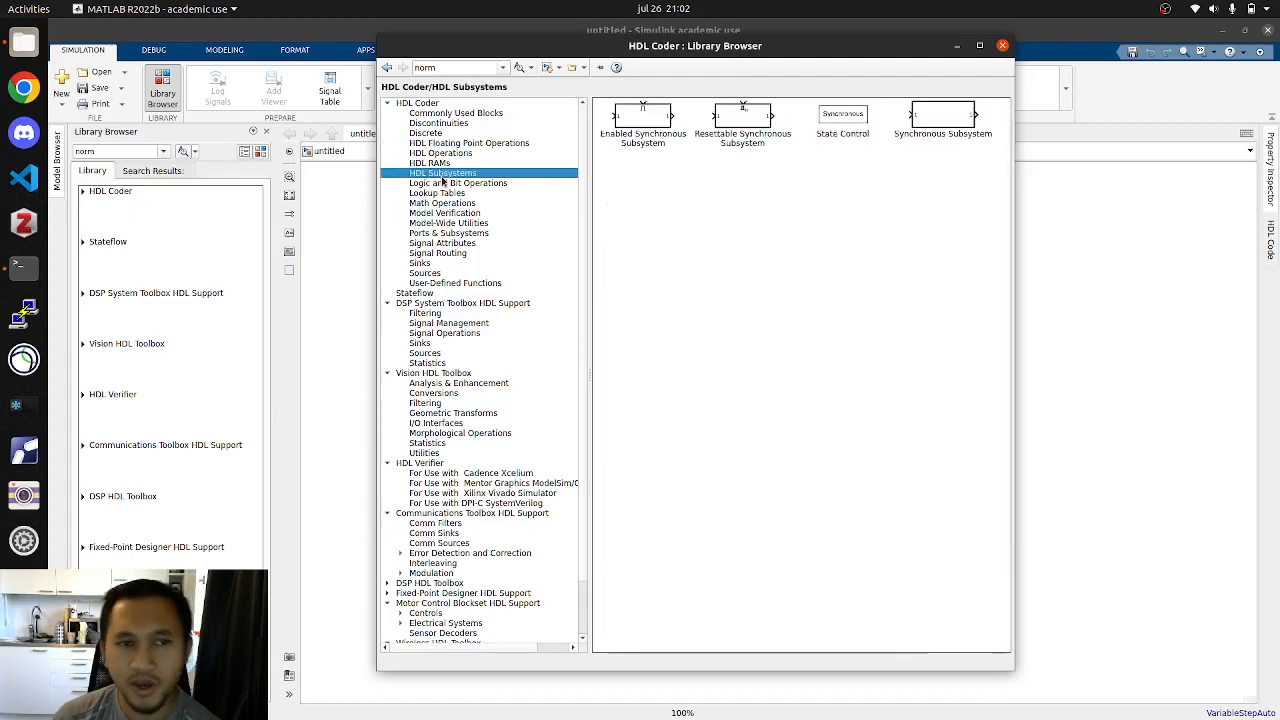
{"action": "left_click", "coordinate": [441, 184]}
{"action": "left_click", "coordinate": [440, 193]}
{"action": "left_click", "coordinate": [440, 203]}
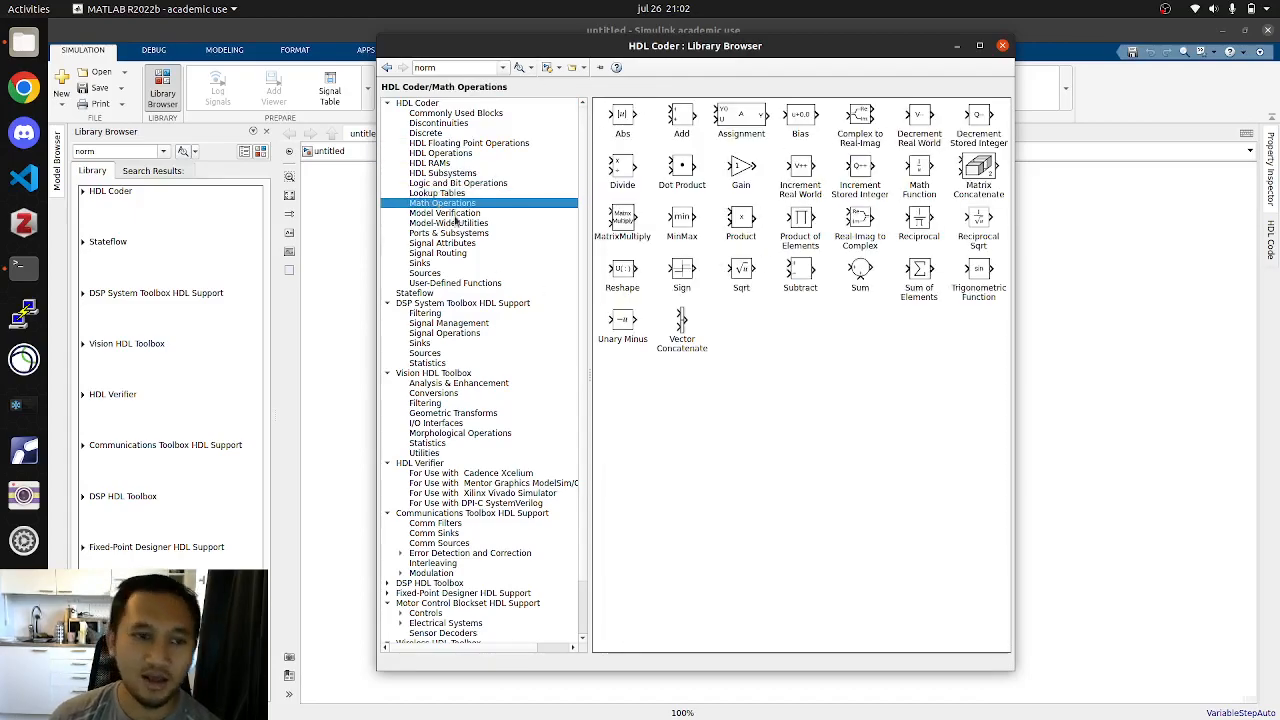
{"action": "left_click", "coordinate": [454, 214]}
{"action": "left_click", "coordinate": [452, 233]}
{"action": "left_click", "coordinate": [450, 243]}
{"action": "left_click", "coordinate": [446, 253]}
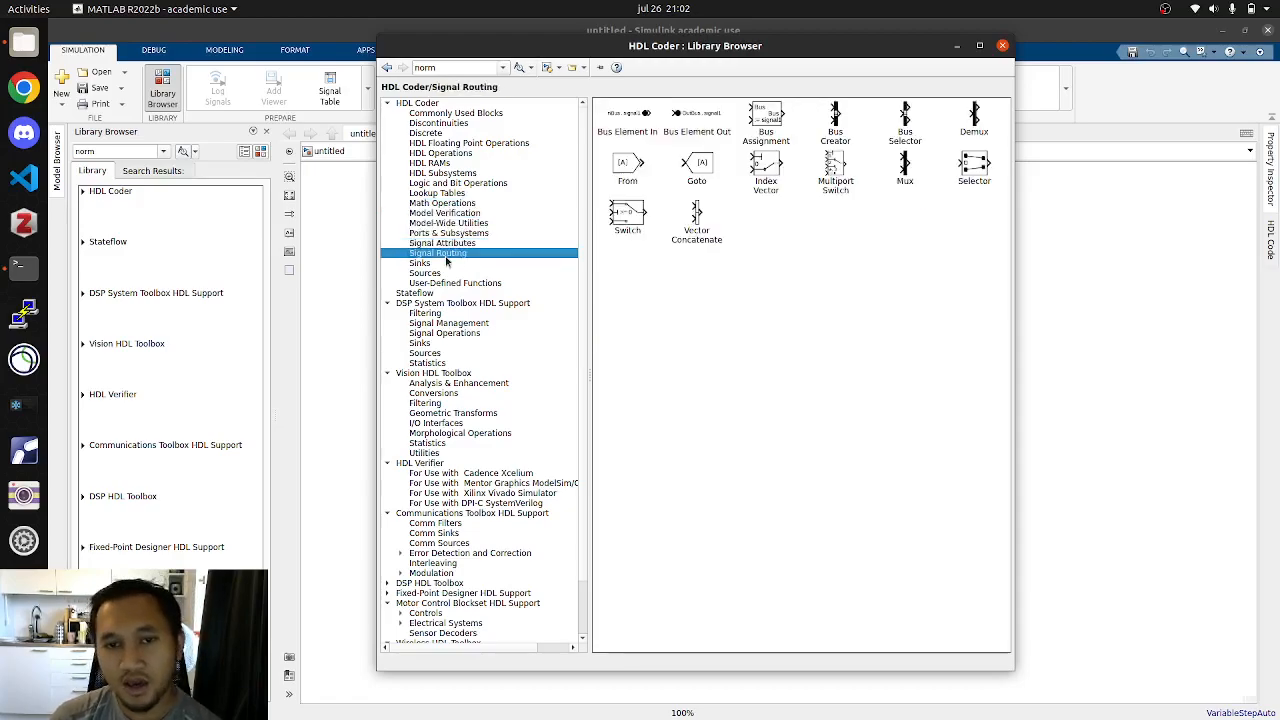
{"action": "left_click", "coordinate": [1003, 46]}
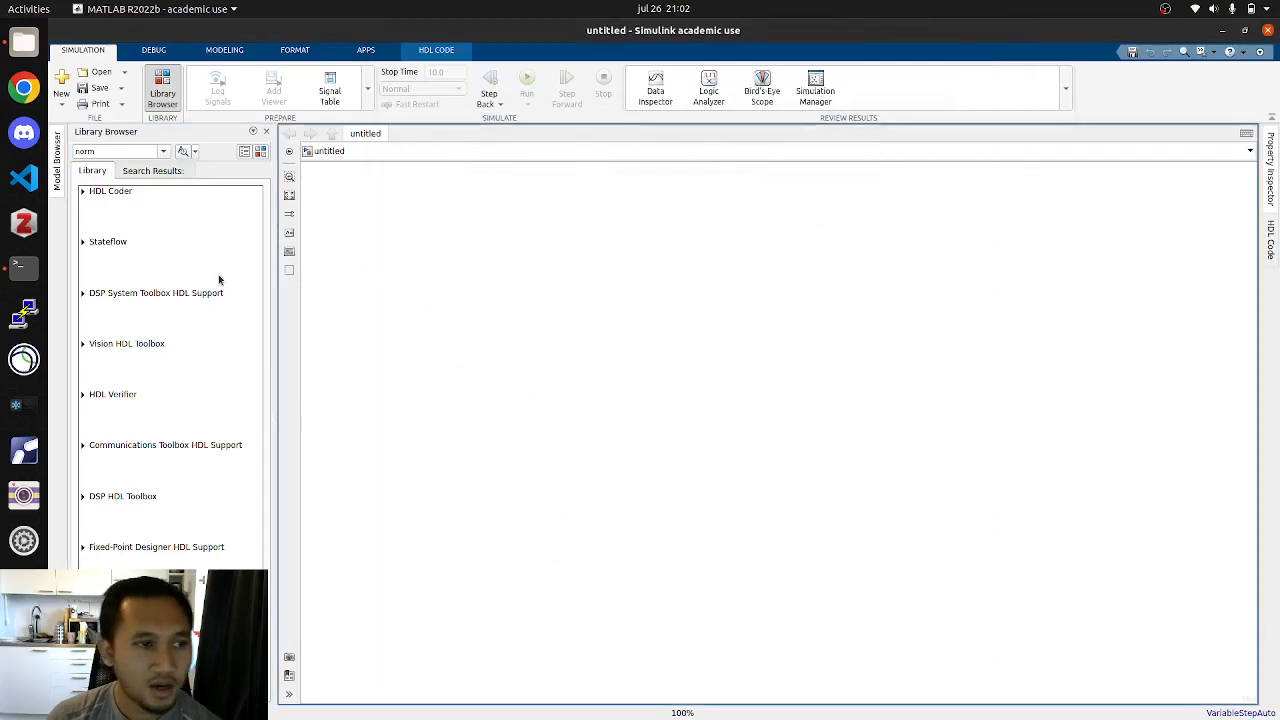
{"action": "left_click", "coordinate": [84, 196]}
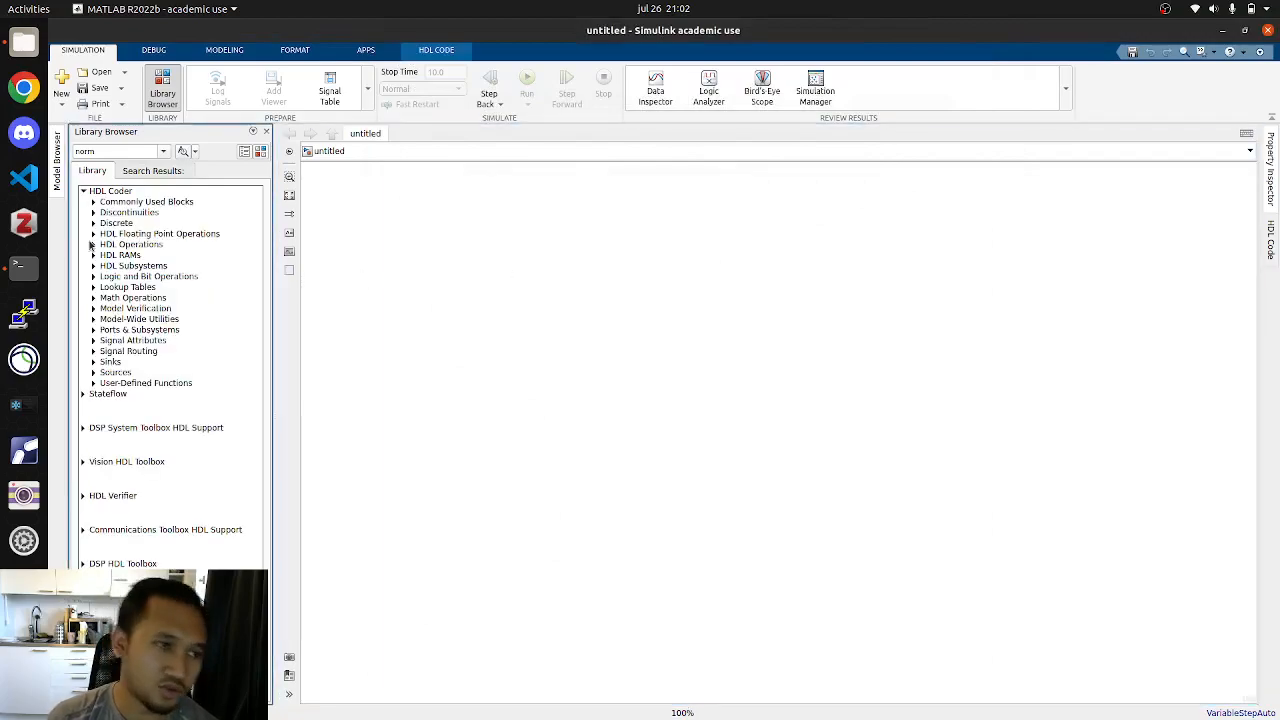
Step: Add a Matrix Multiply block near the middle of the blank model and enlarge it into a tall rectangle
{"action": "double_click", "coordinate": [478, 243]}
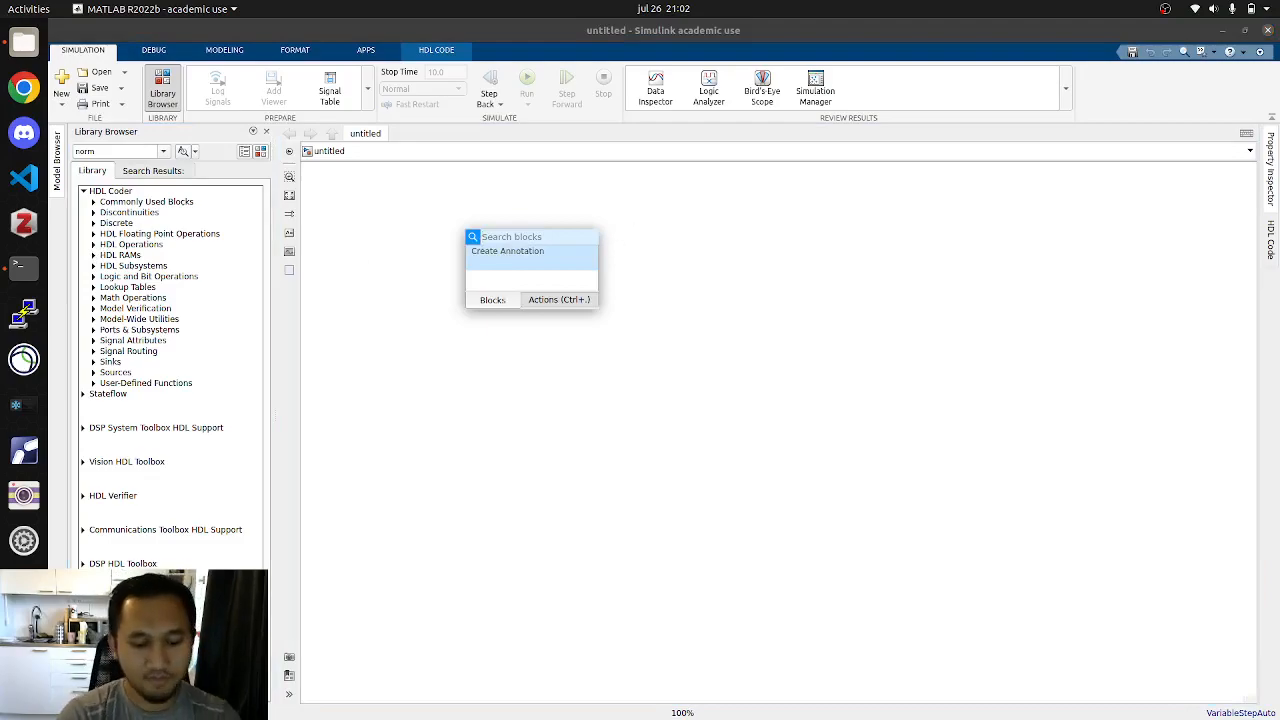
{"action": "type", "text": "matl"}
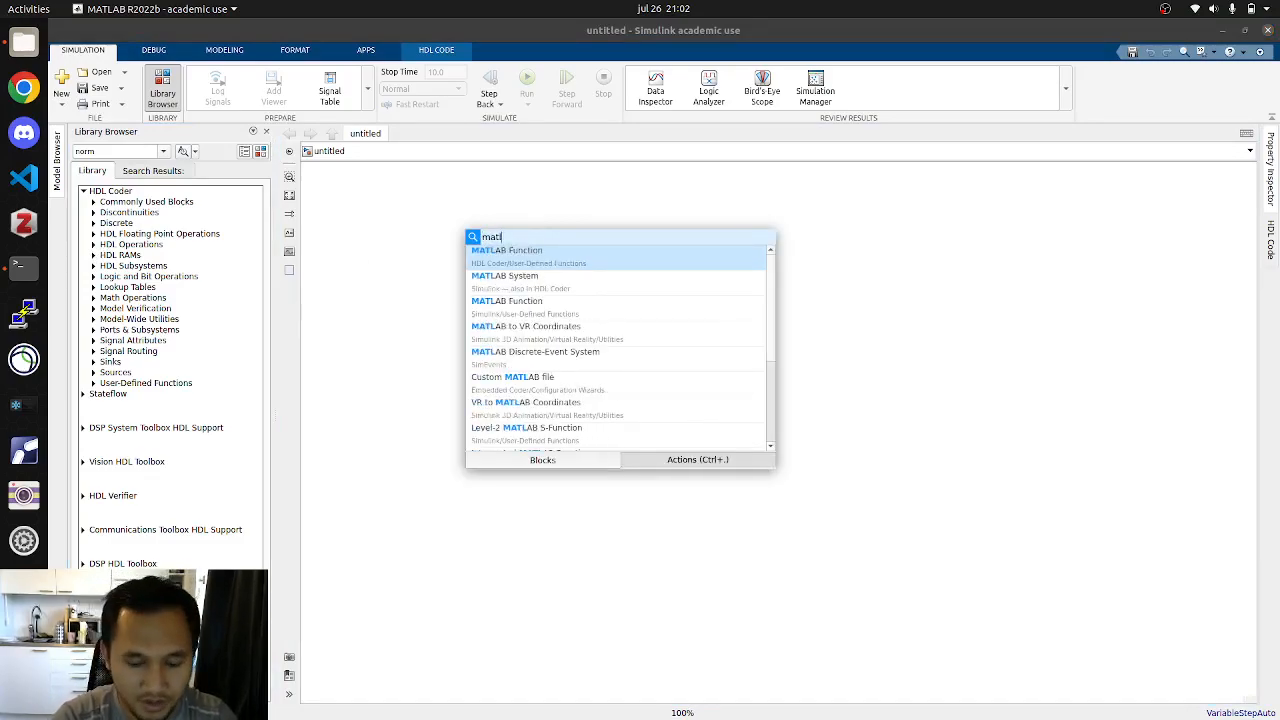
{"action": "key", "text": "Return"}
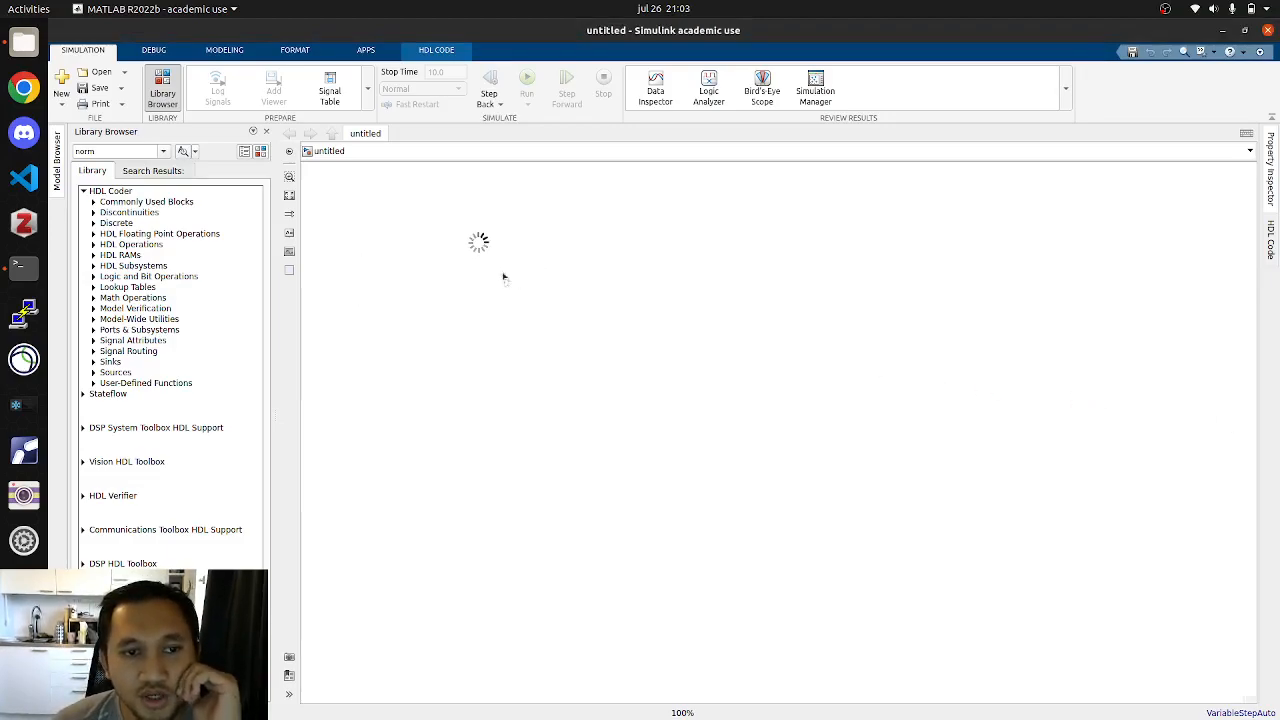
{"action": "left_click", "coordinate": [689, 247]}
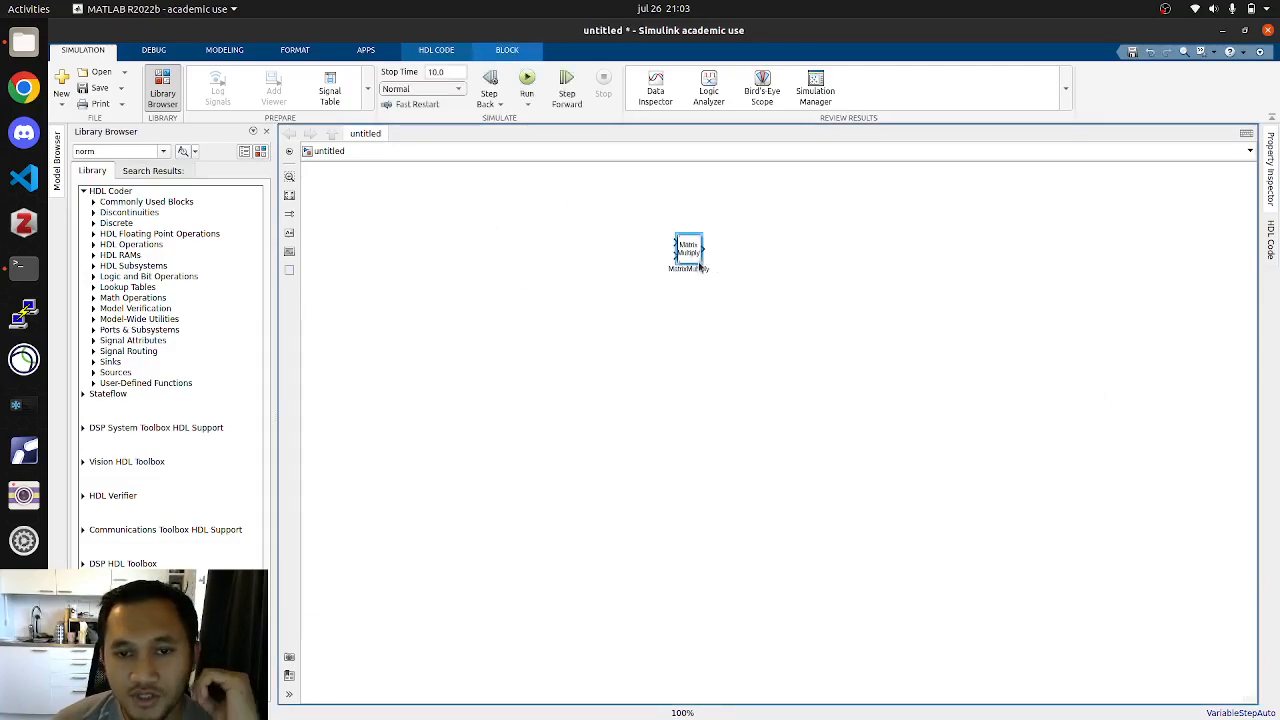
{"action": "left_click_drag", "start_coordinate": [700, 263], "coordinate": [692, 340]}
{"action": "left_click", "coordinate": [772, 312]}
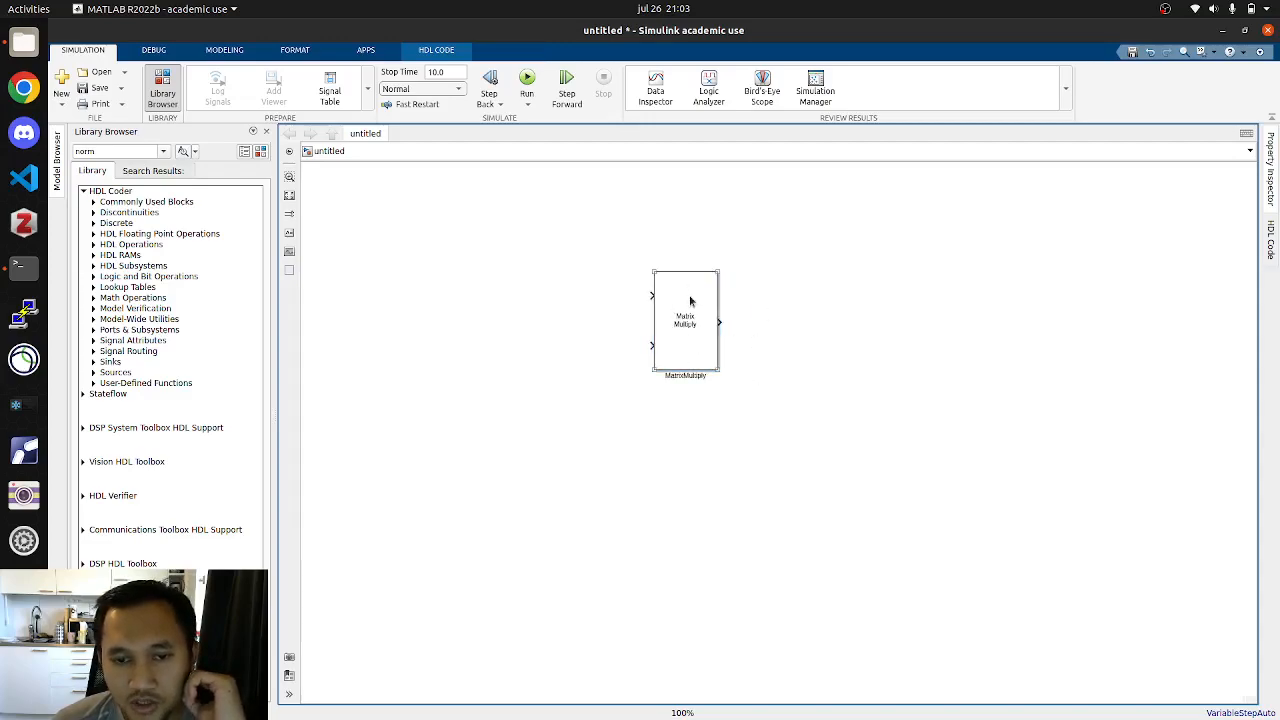
{"action": "left_click_drag", "start_coordinate": [586, 483], "coordinate": [608, 518]}
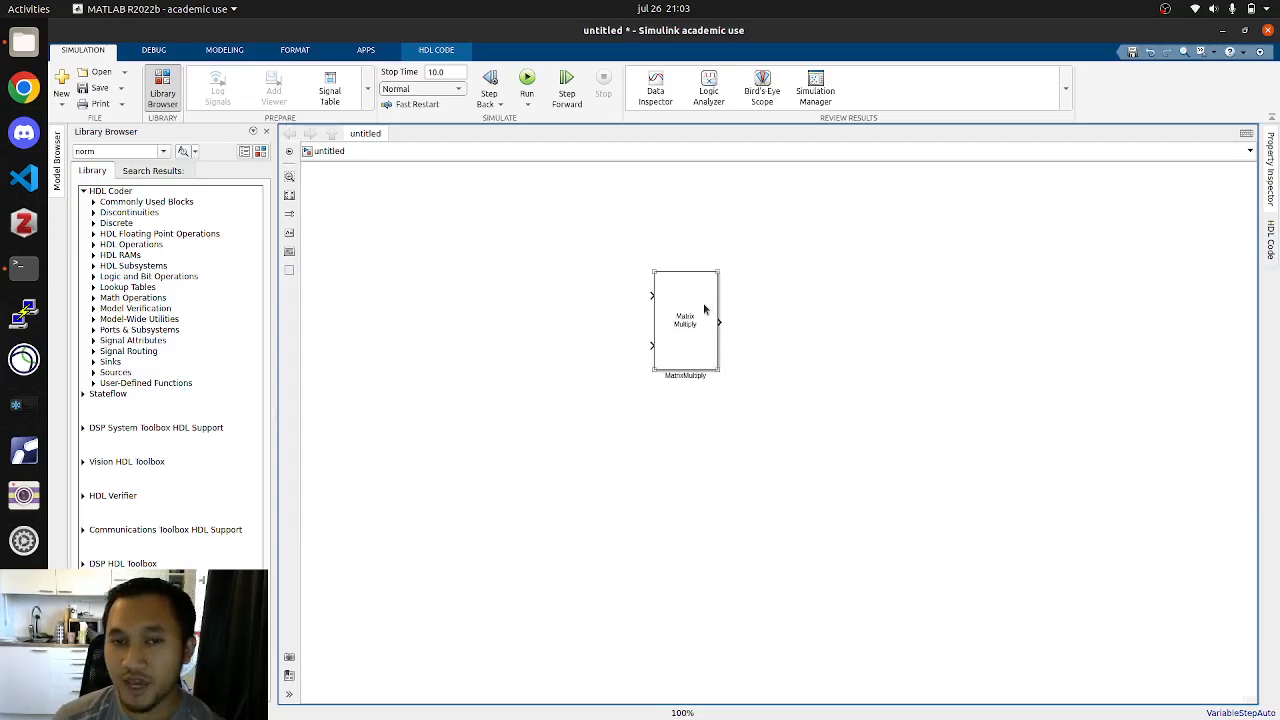
Step: Add a Gain block to the right of the Matrix Multiply block, aligned with its output port
{"action": "double_click", "coordinate": [636, 422]}
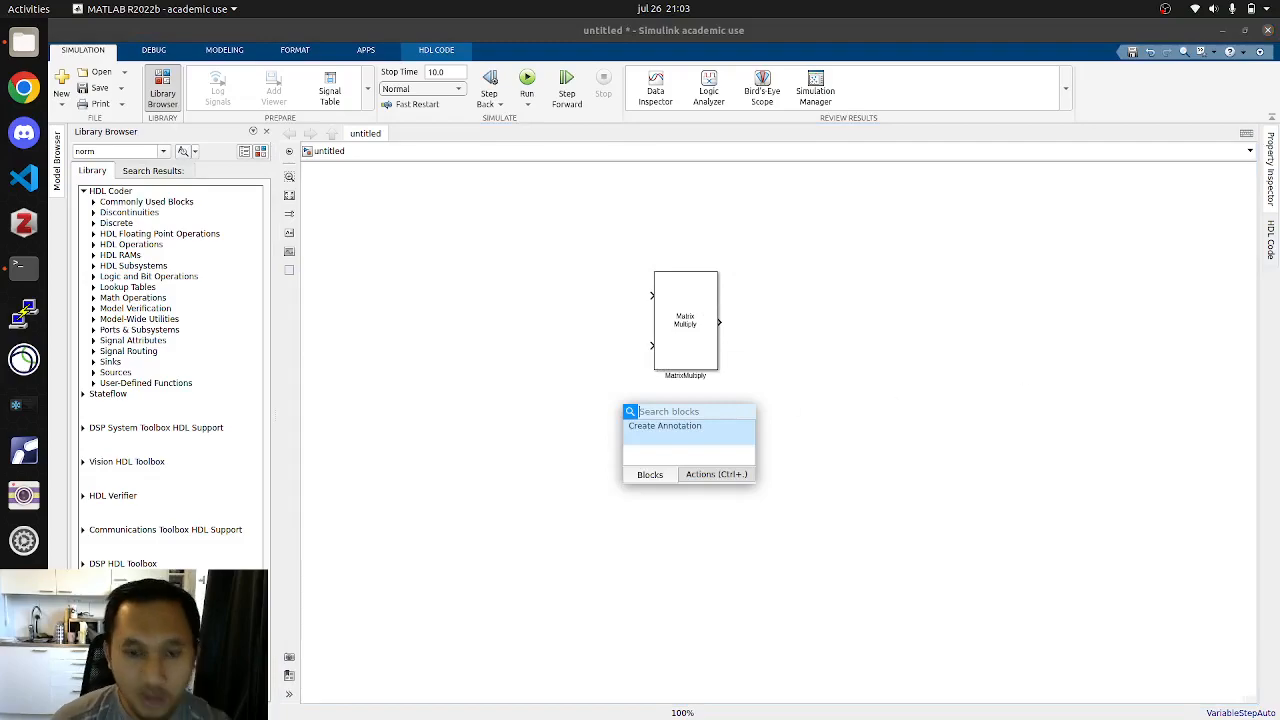
{"action": "type", "text": "gai"}
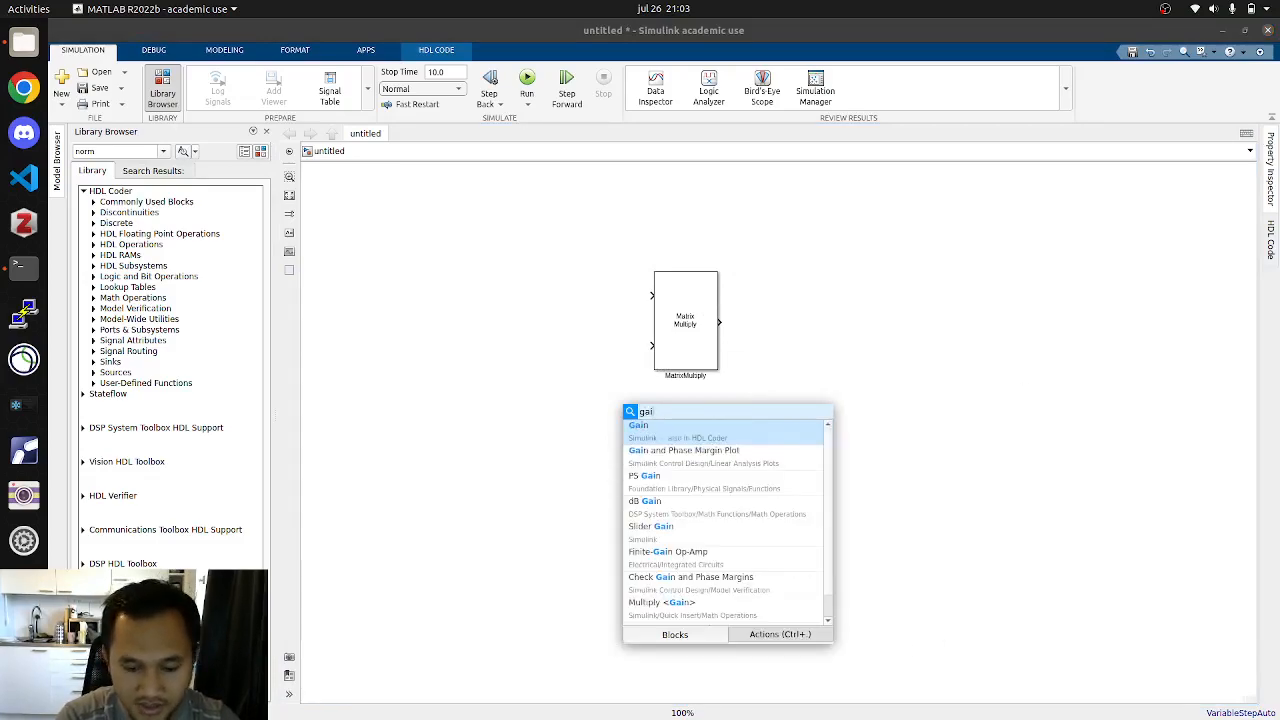
{"action": "key", "text": "Return"}
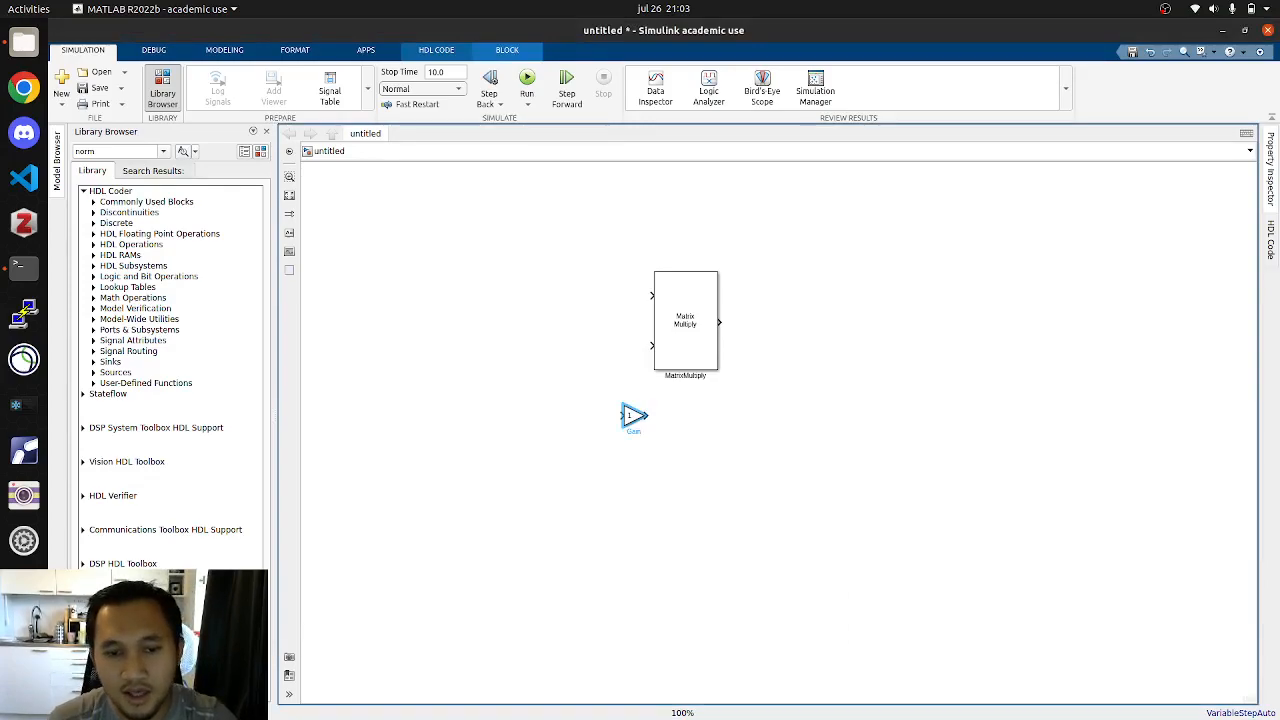
{"action": "left_click_drag", "start_coordinate": [633, 416], "coordinate": [831, 322]}
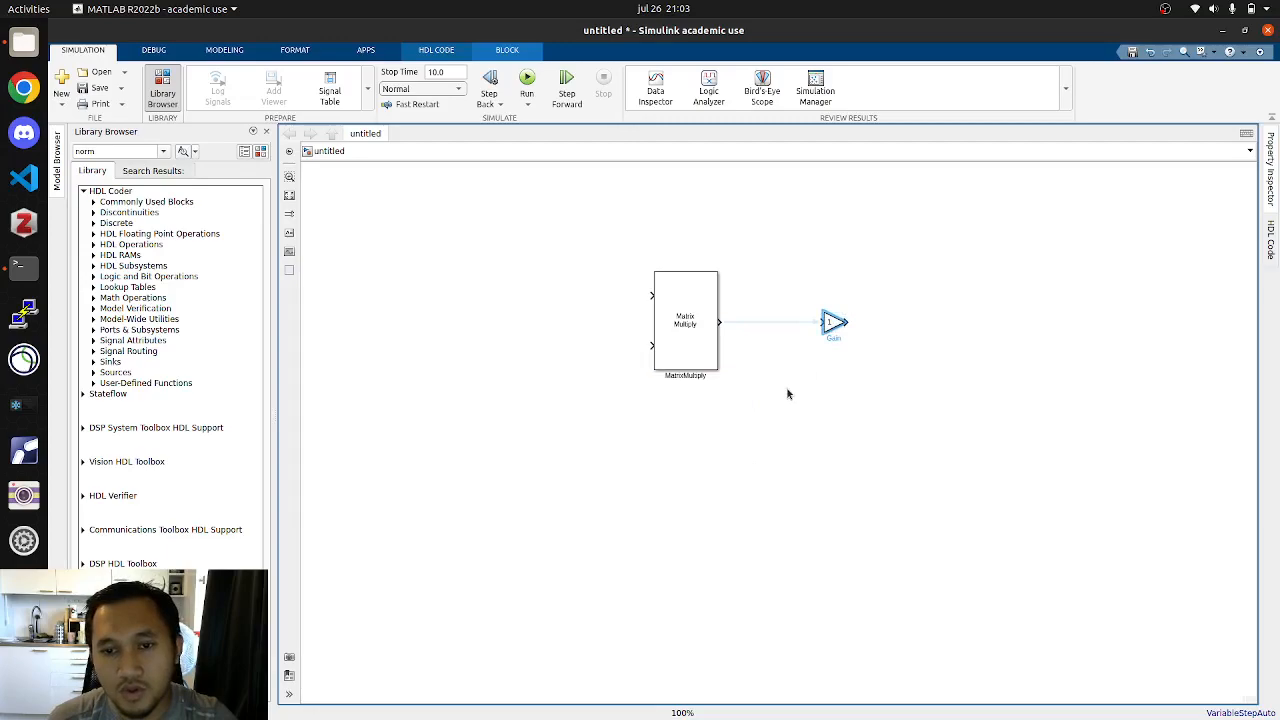
{"action": "left_click", "coordinate": [707, 440]}
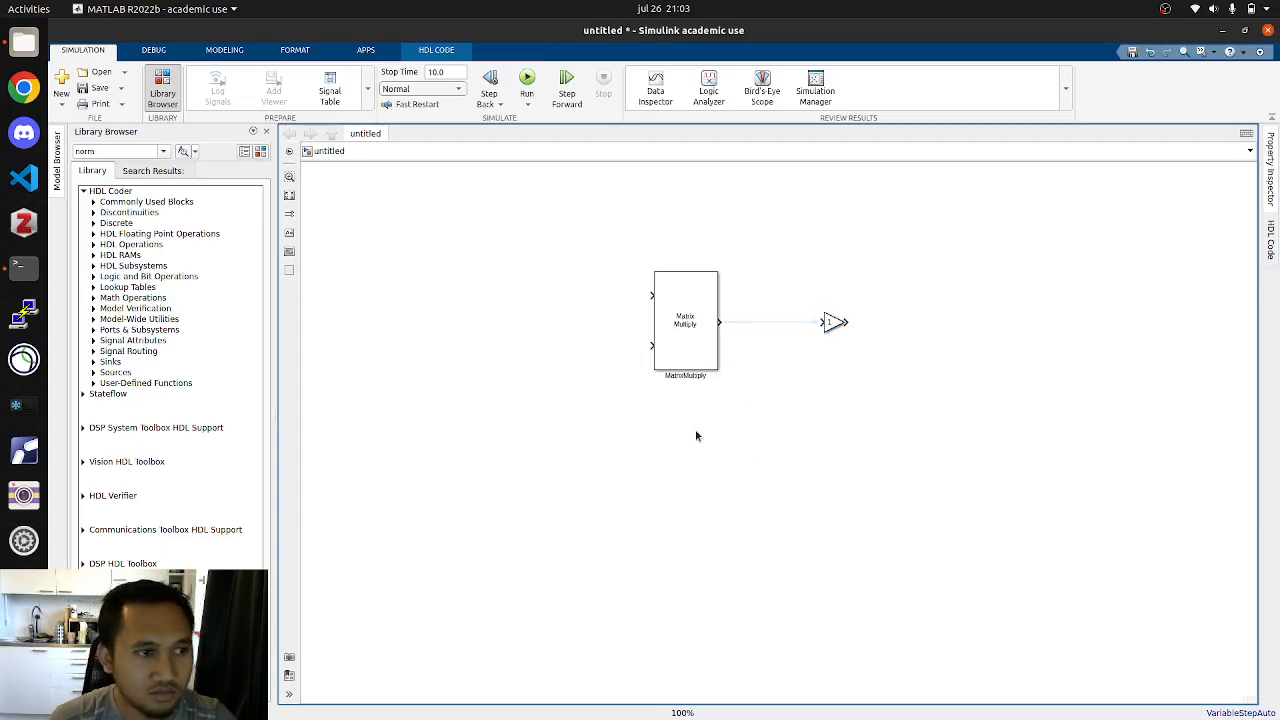
Step: Add an HDL Coder Constant block left of Matrix Multiply, aligned with its upper input port, and enlarge it
{"action": "double_click", "coordinate": [697, 436]}
{"action": "type", "text": "con"}
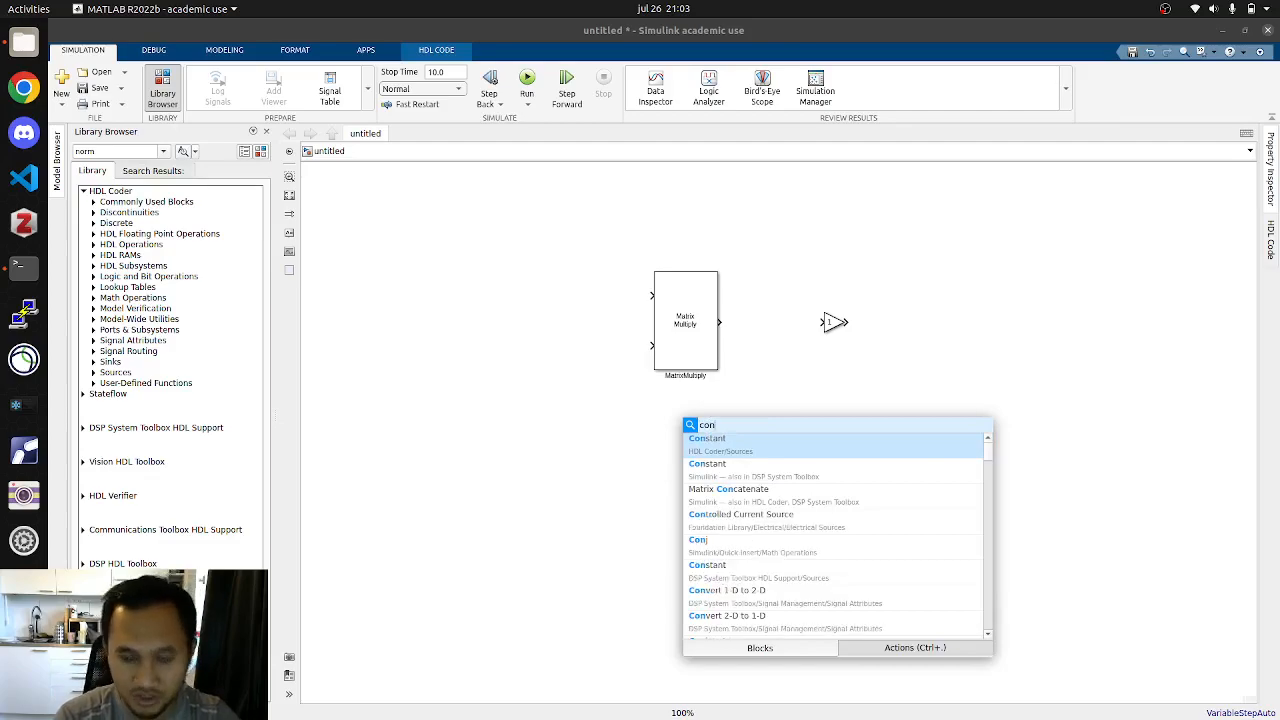
{"action": "key", "text": "Return"}
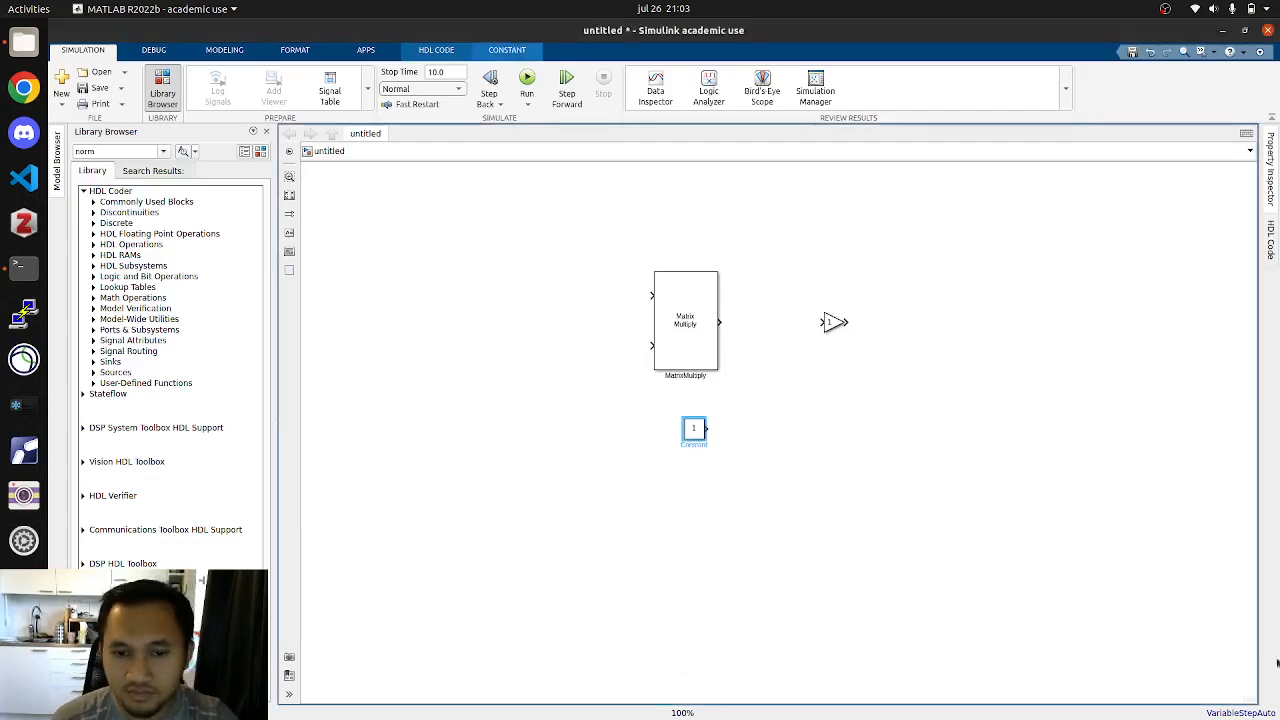
{"action": "left_click_drag", "start_coordinate": [697, 437], "coordinate": [533, 305]}
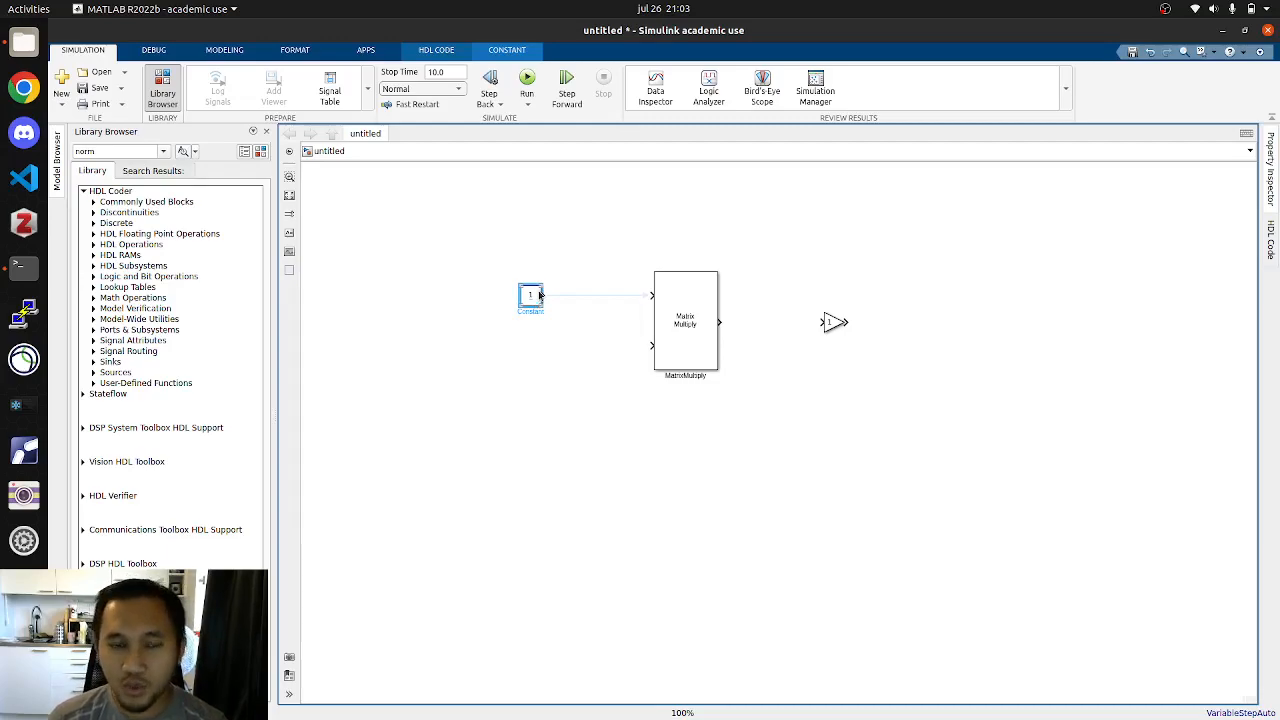
{"action": "mouse_move", "coordinate": [543, 287]}
{"action": "left_mouse_down"}
{"action": "mouse_move", "coordinate": [563, 254]}
{"action": "mouse_move", "coordinate": [532, 294]}
{"action": "left_mouse_up"}
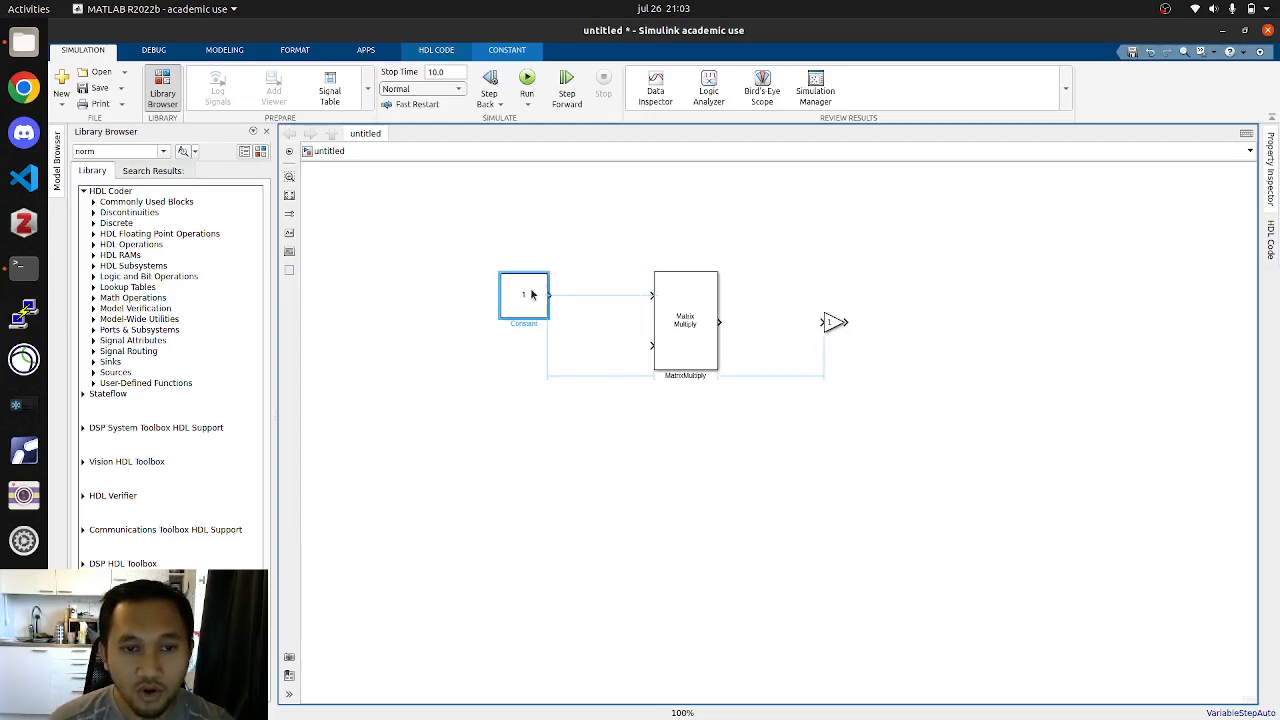
{"action": "left_click", "coordinate": [580, 404]}
Step: Set the Constant block's value to rand(3,3)
{"action": "left_click", "coordinate": [511, 292]}
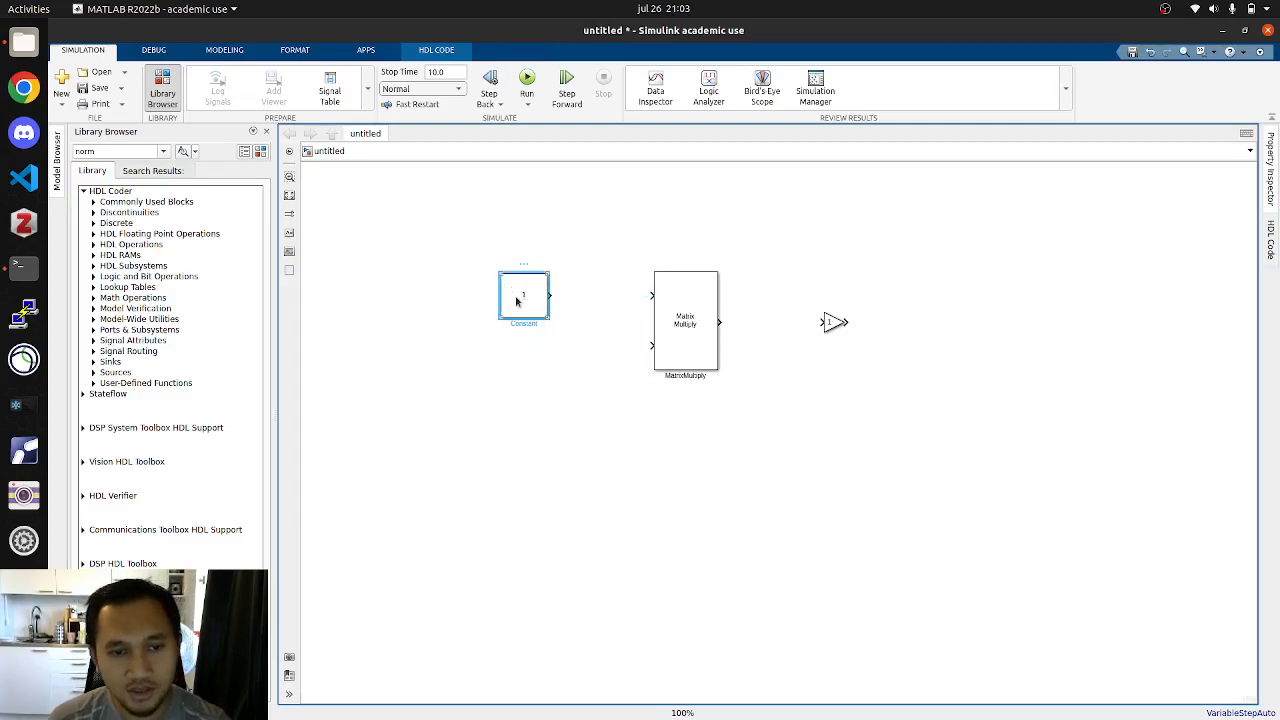
{"action": "double_click", "coordinate": [525, 311]}
{"action": "left_click_drag", "start_coordinate": [706, 190], "coordinate": [938, 182]}
{"action": "type", "text": "rand(3,3"}
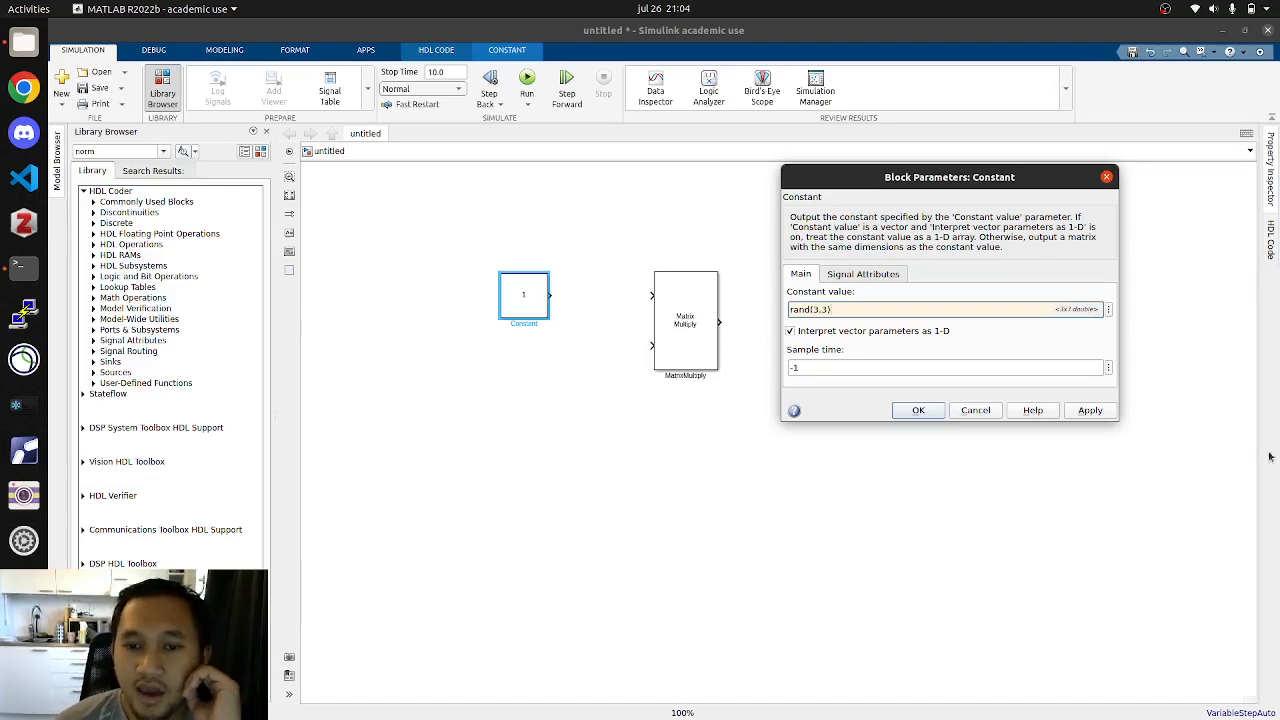
Step: Set the Constant block's output data type to fixdt(1,32,21) and accept its parameters
{"action": "left_click", "coordinate": [860, 276]}
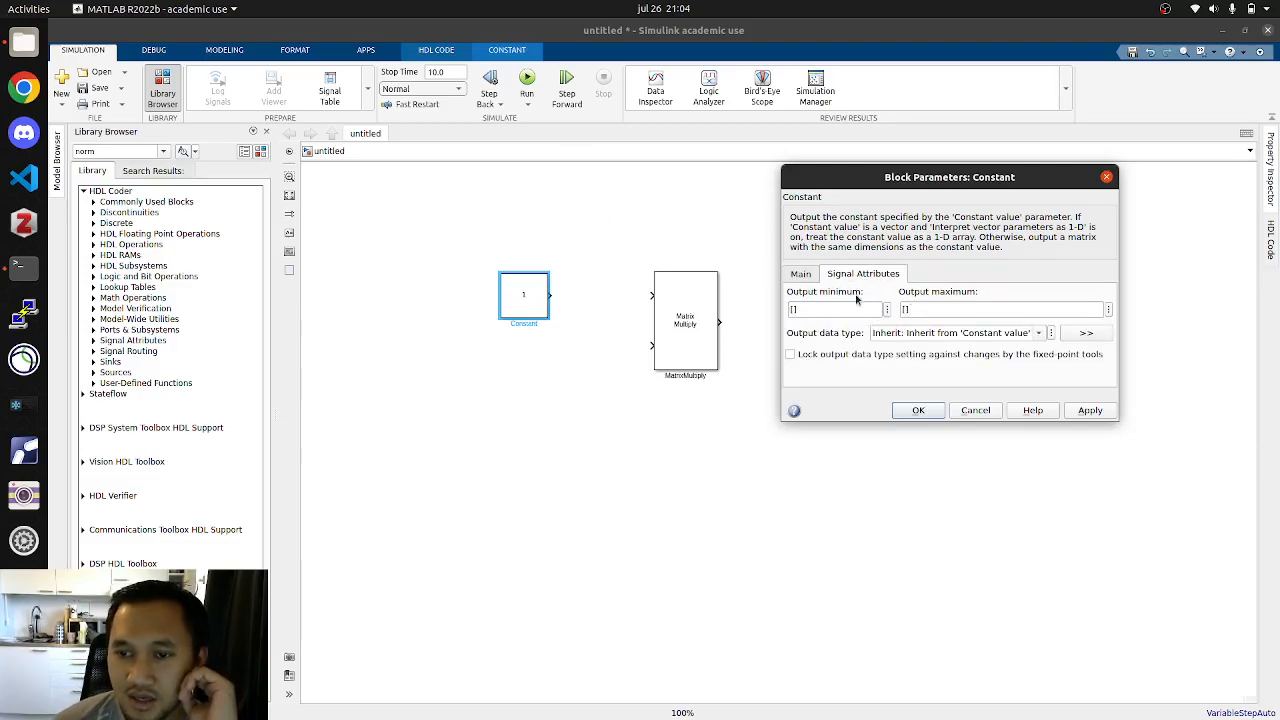
{"action": "left_click", "coordinate": [814, 274]}
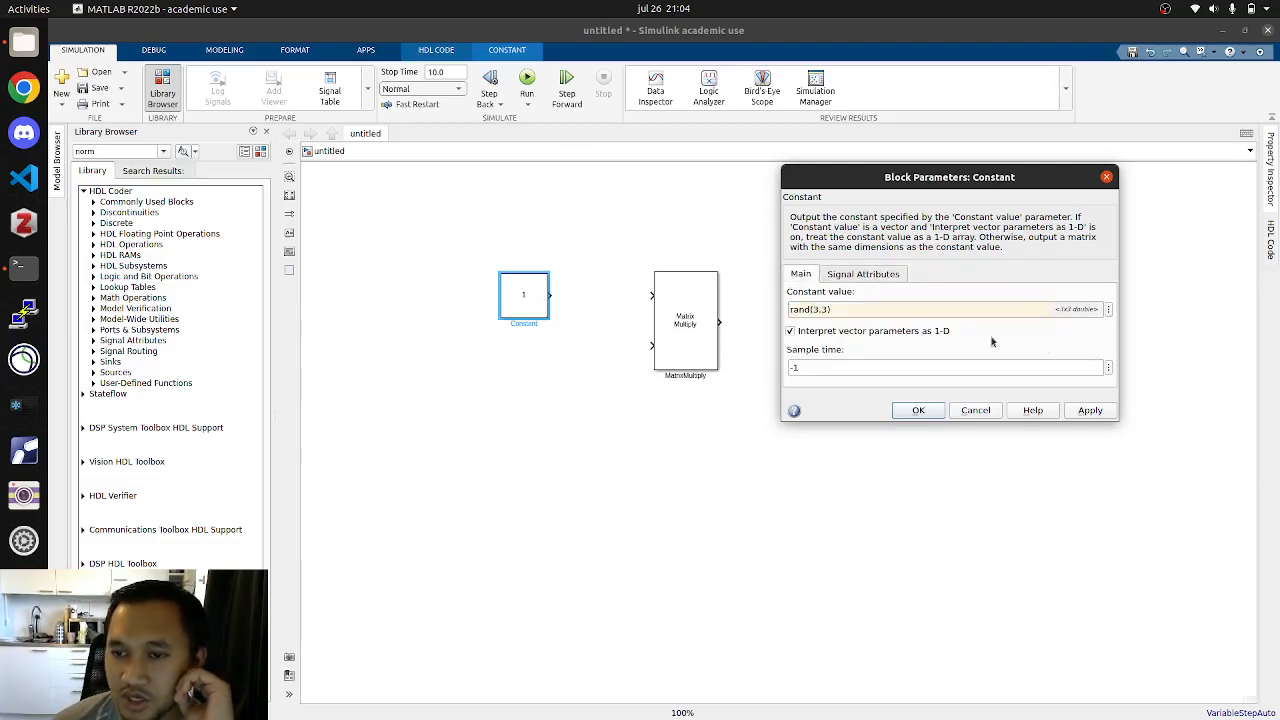
{"action": "left_click", "coordinate": [883, 280]}
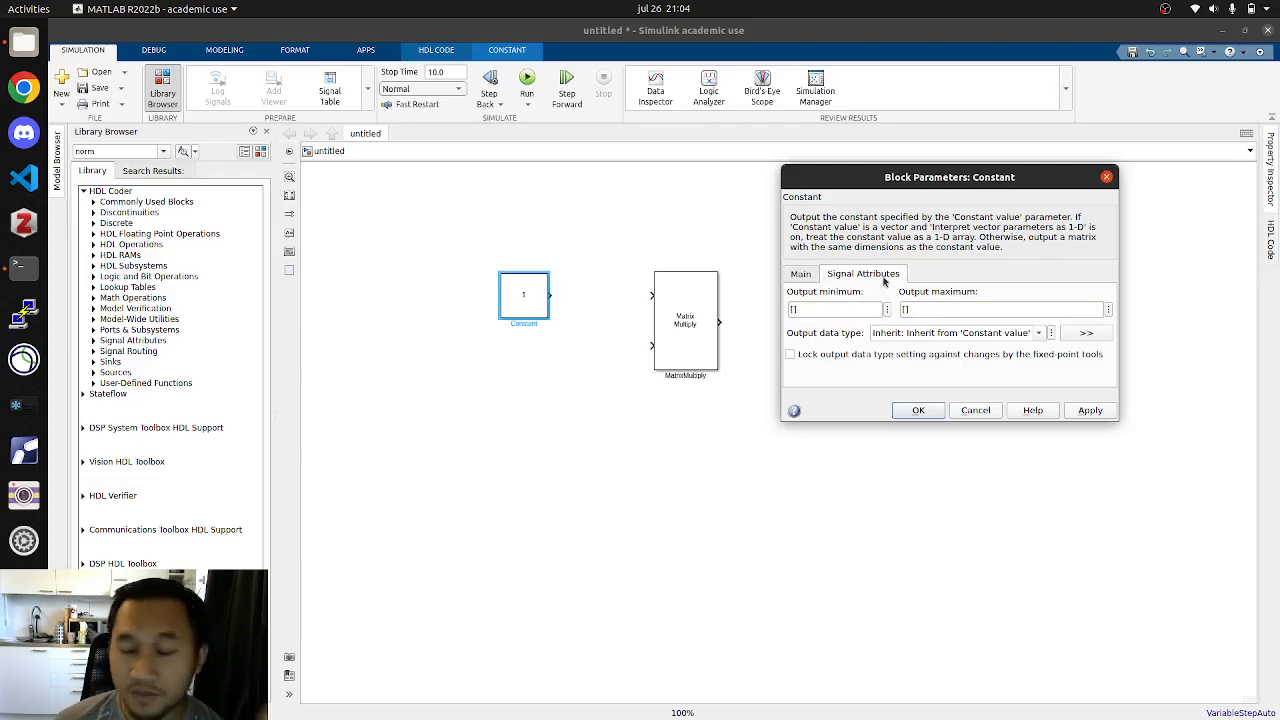
{"action": "left_click", "coordinate": [1036, 333]}
{"action": "scroll", "coordinate": [955, 390], "scroll_direction": "down", "scroll_amount": 3}
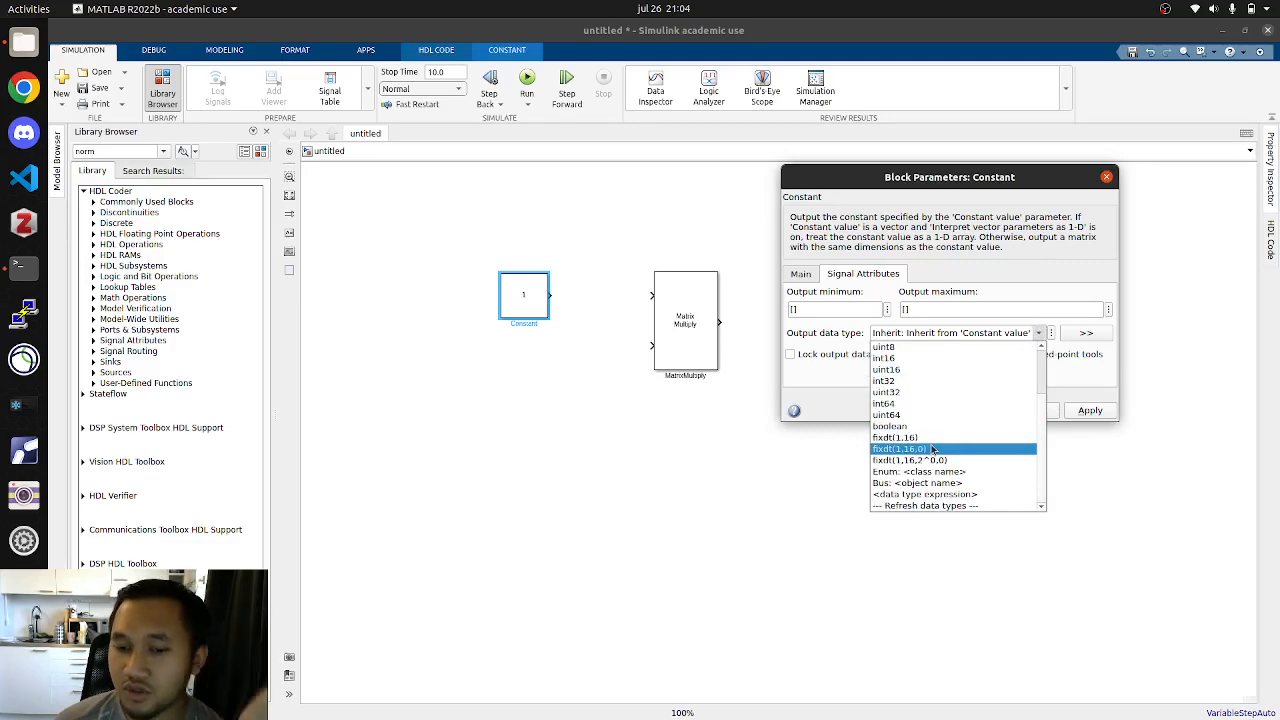
{"action": "left_click", "coordinate": [932, 449]}
{"action": "left_click", "coordinate": [903, 336]}
{"action": "left_click", "coordinate": [895, 334]}
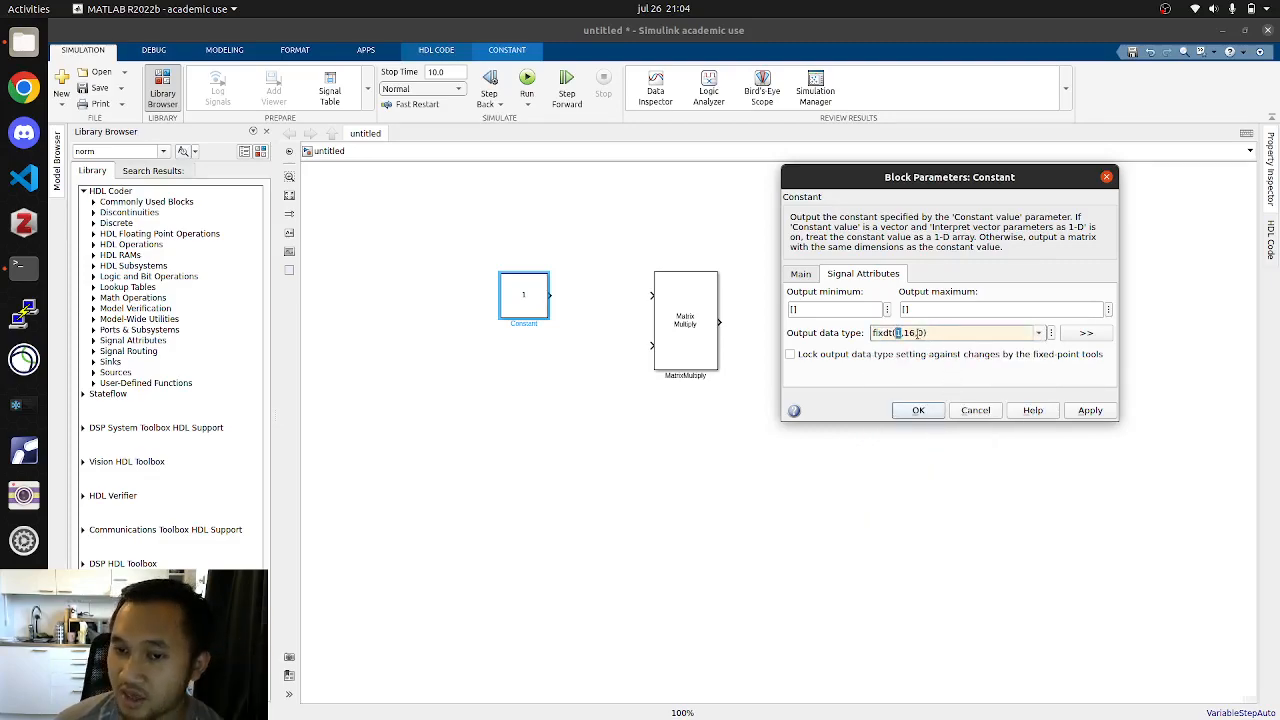
{"action": "left_click", "coordinate": [915, 333]}
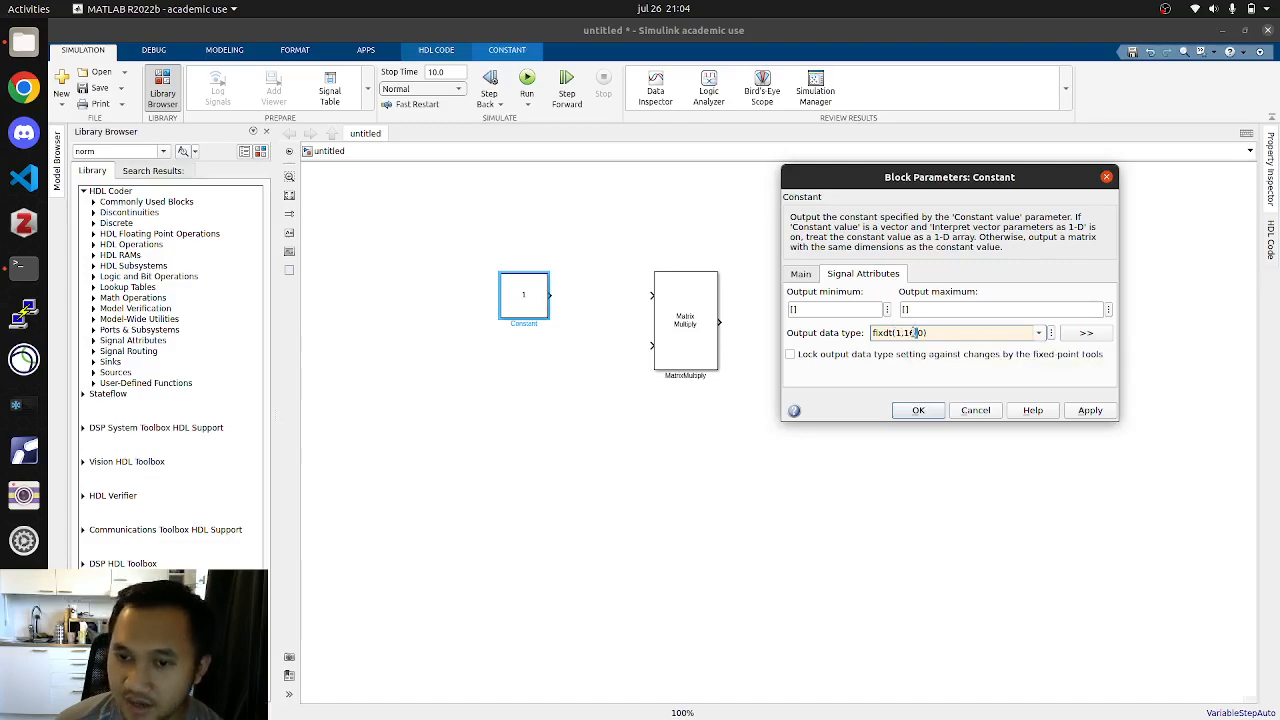
{"action": "double_click", "coordinate": [910, 333]}
{"action": "type", "text": "32"}
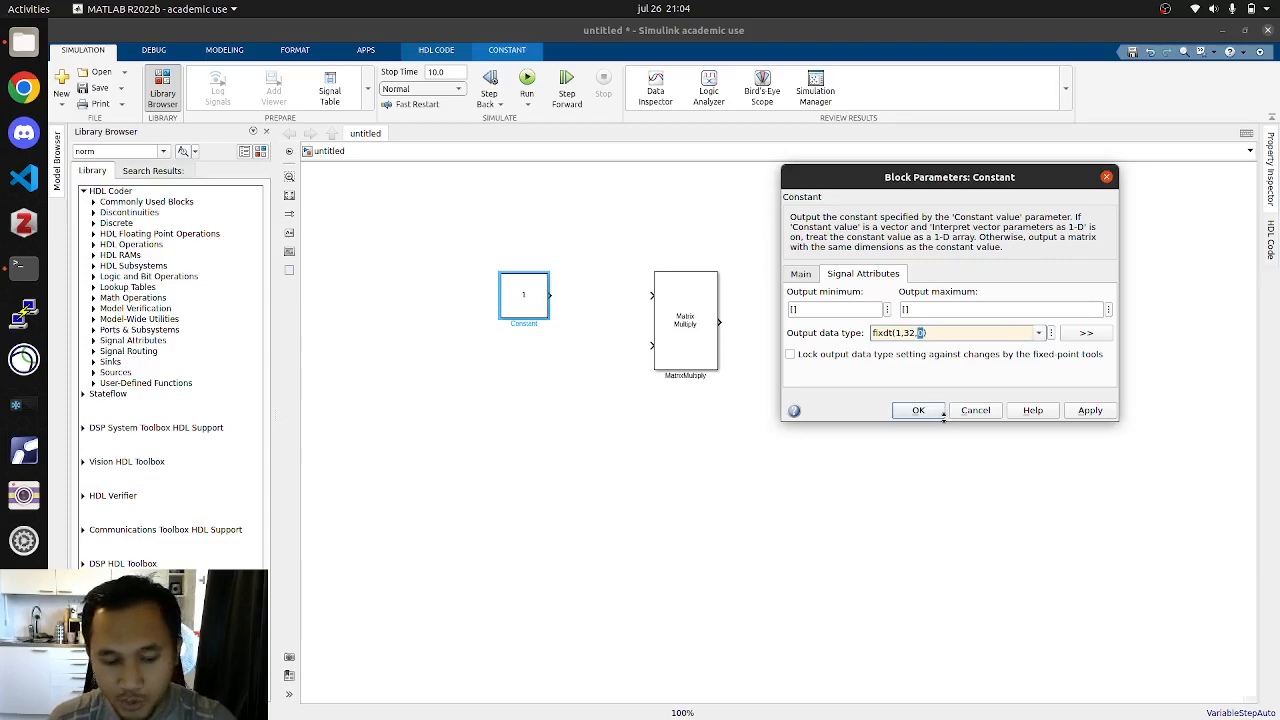
{"action": "type", "text": "21"}
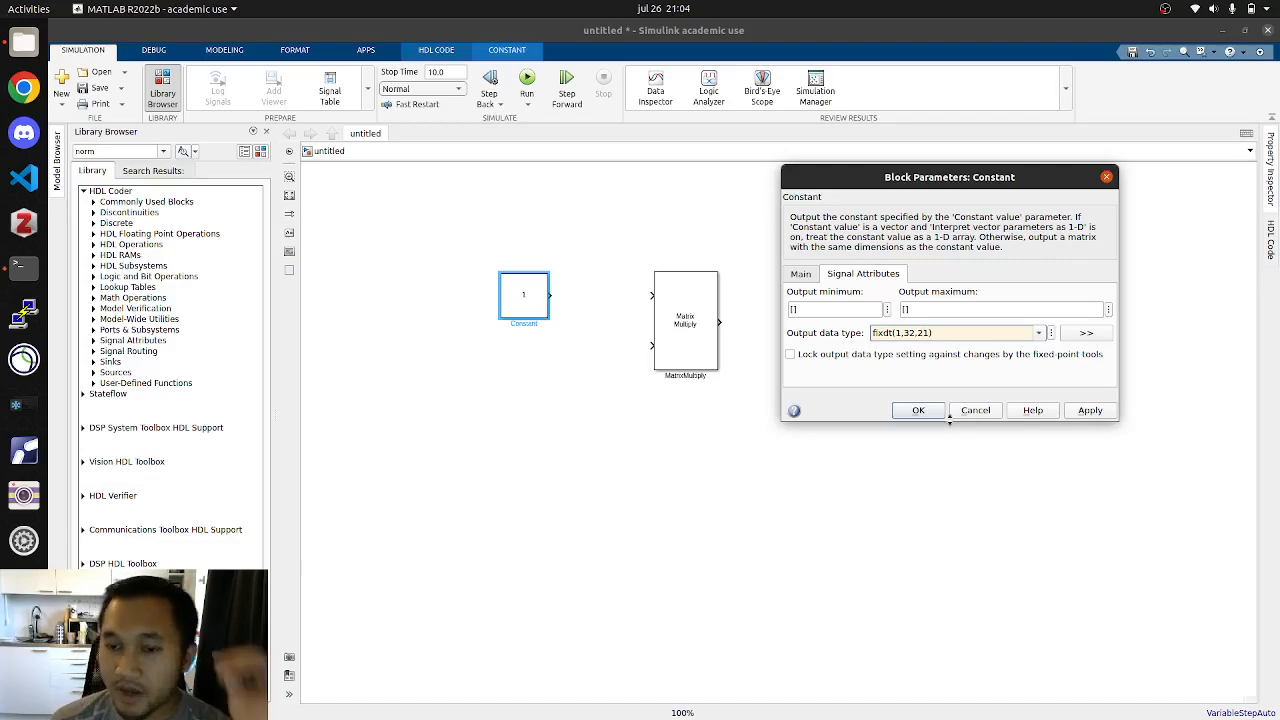
{"action": "left_click", "coordinate": [1085, 410]}
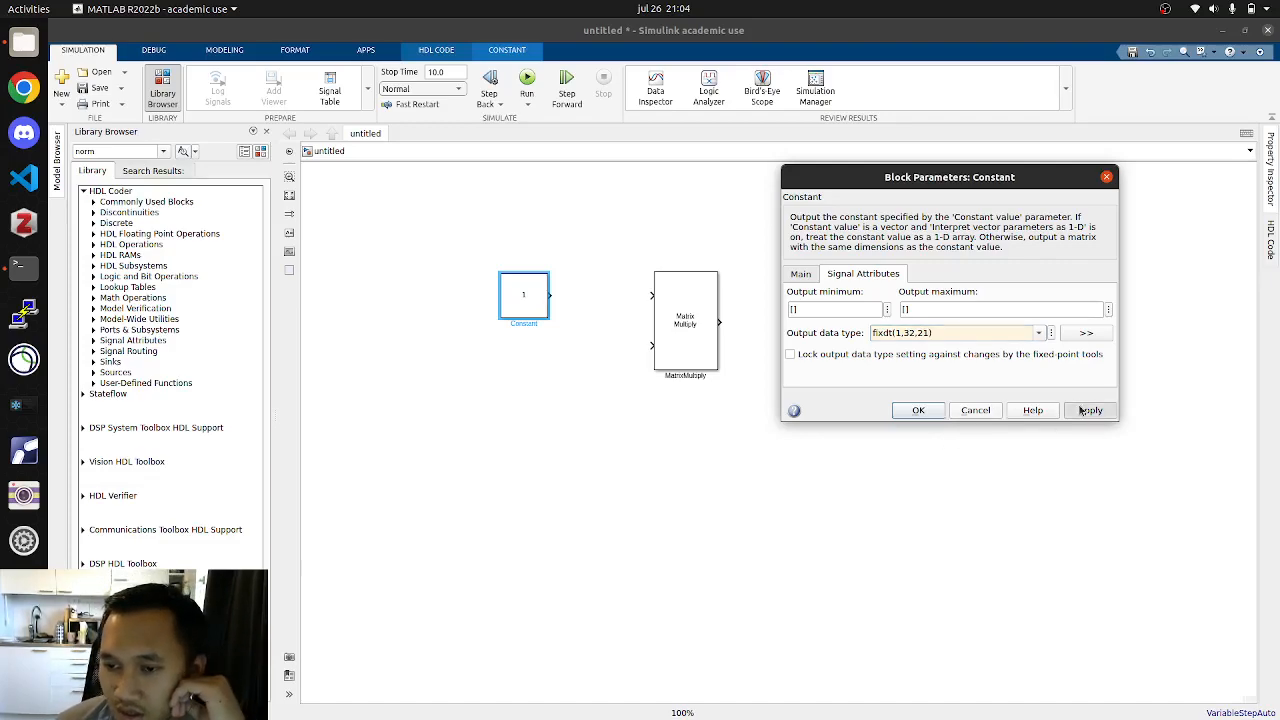
{"action": "left_click", "coordinate": [918, 410]}
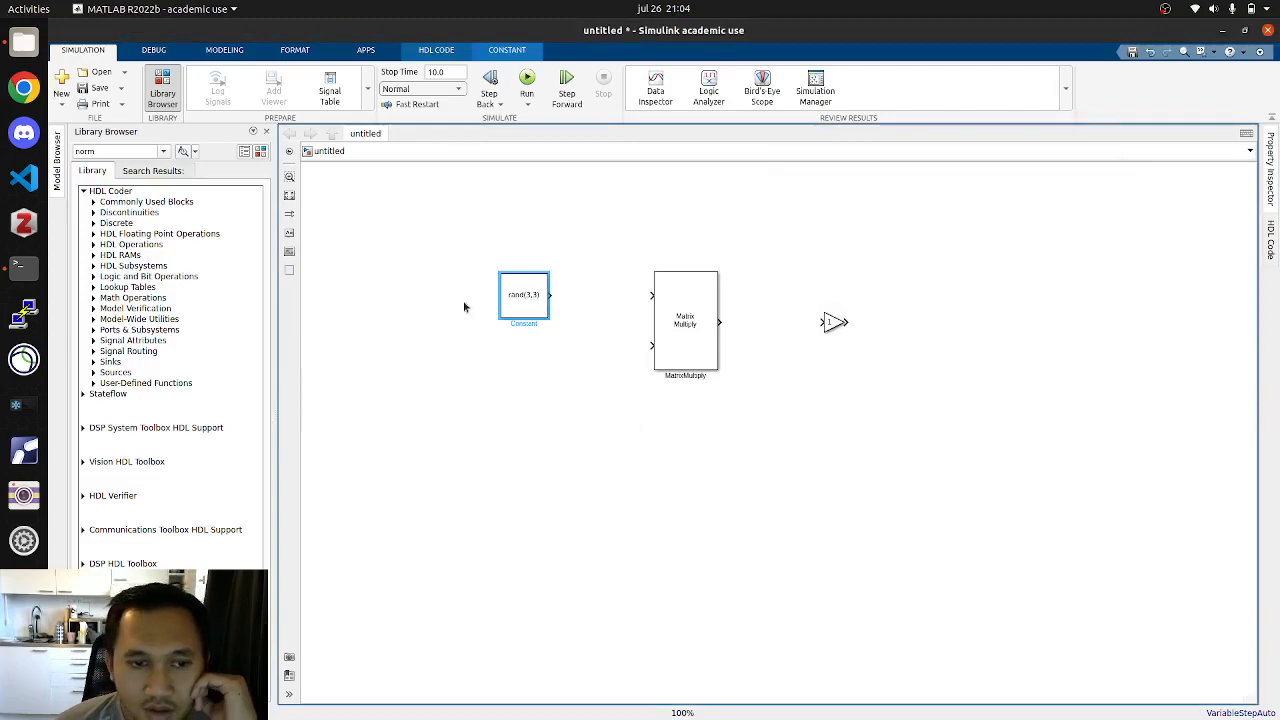
Step: Duplicate the rand(3,3) Constant and stack both copies left of Matrix Multiply, each aligned with one of its input ports
{"action": "left_click_drag", "start_coordinate": [511, 299], "coordinate": [497, 360]}
{"action": "key", "text": "ctrl+c"}
{"action": "key", "text": "ctrl+v"}
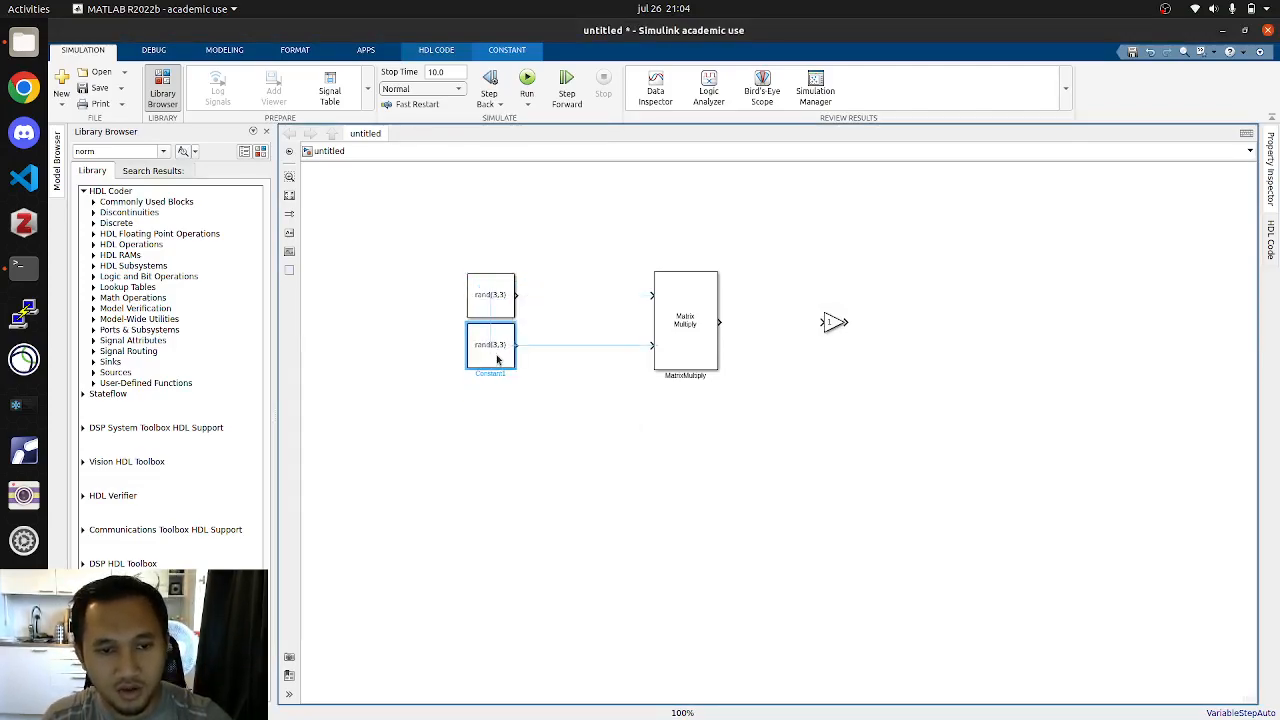
{"action": "left_click", "coordinate": [519, 425]}
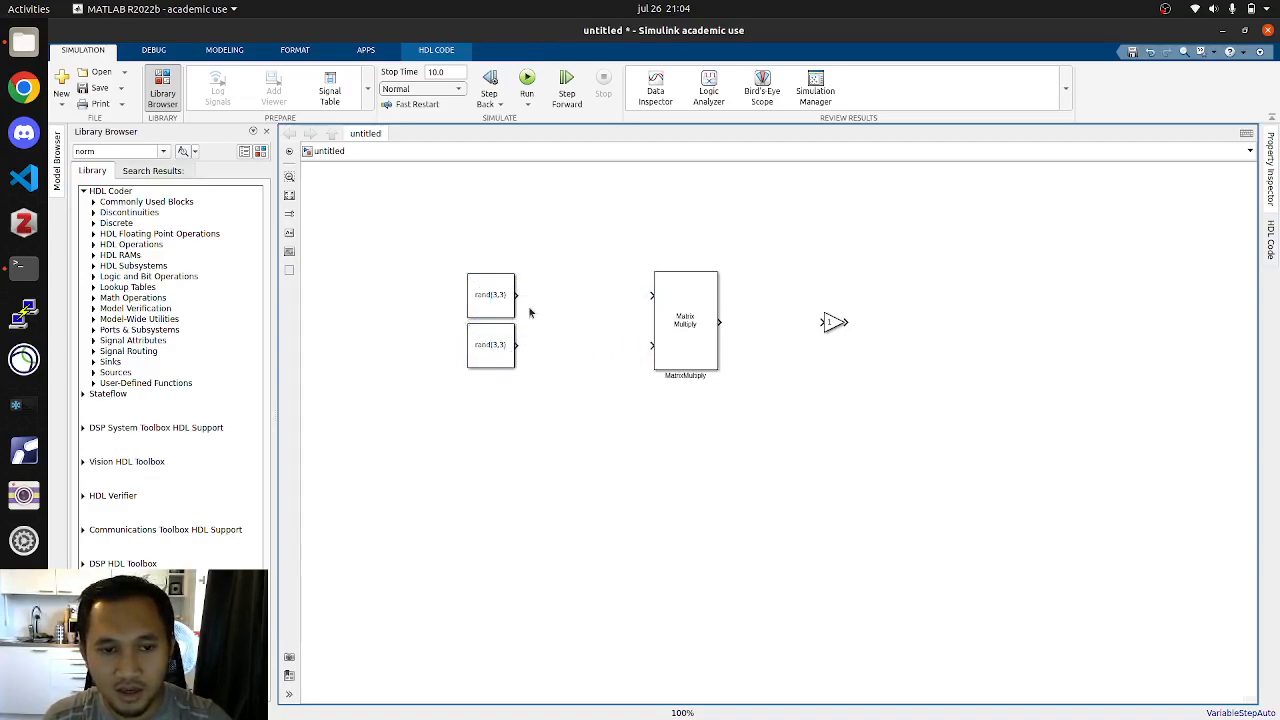
Step: Connect the two Constants to the Matrix Multiply inputs and the Matrix Multiply output to the Gain block
{"action": "left_click", "coordinate": [517, 295]}
{"action": "left_click", "coordinate": [651, 296]}
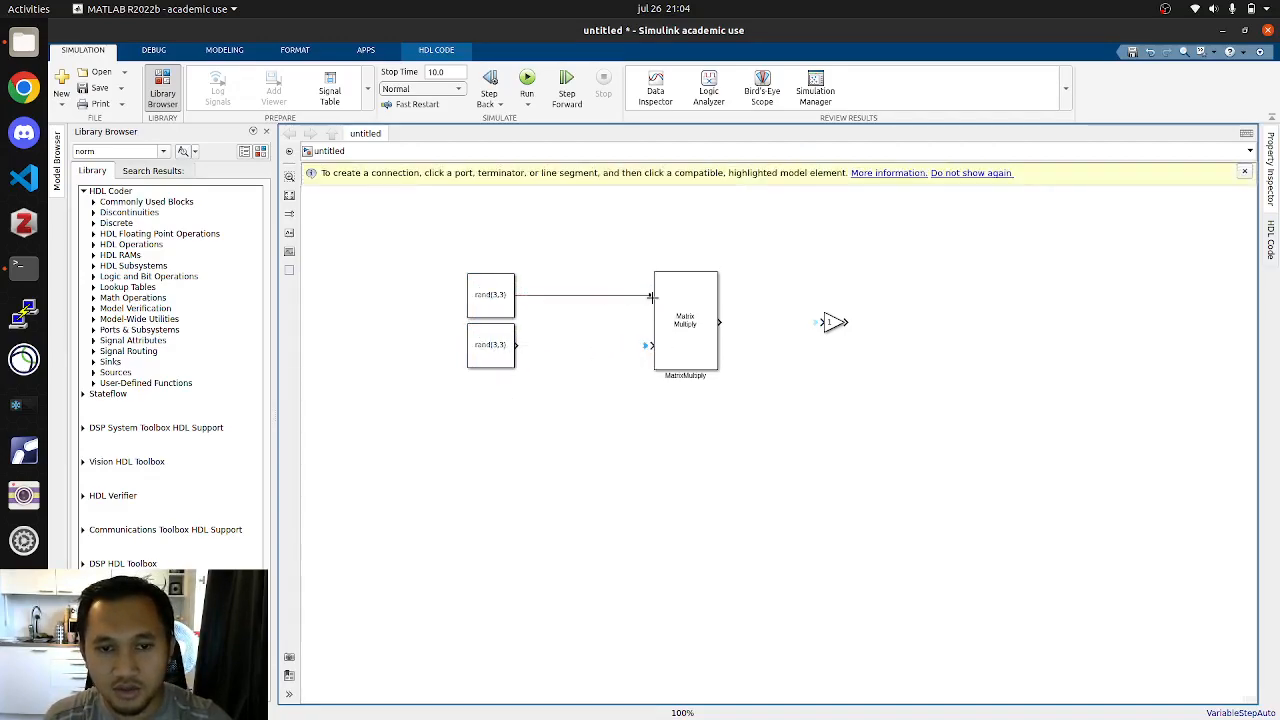
{"action": "left_click", "coordinate": [518, 345]}
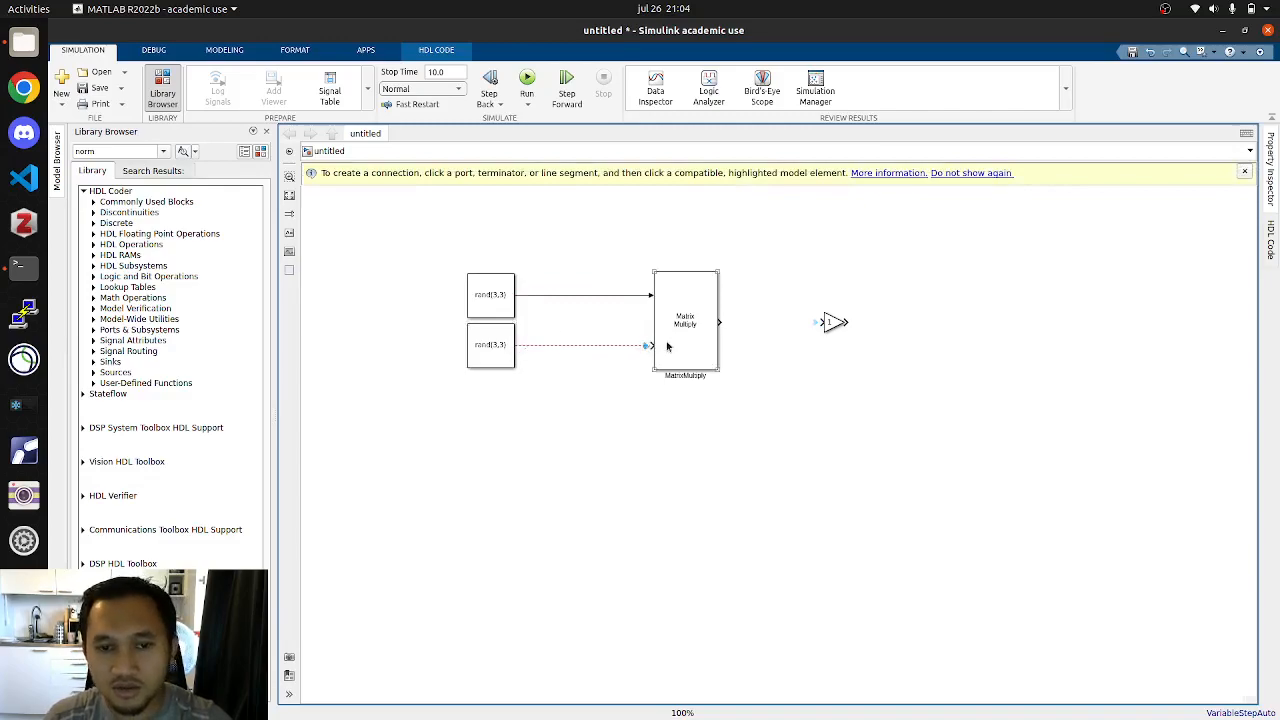
{"action": "left_click", "coordinate": [650, 345]}
{"action": "left_click", "coordinate": [720, 321]}
{"action": "left_click", "coordinate": [826, 322]}
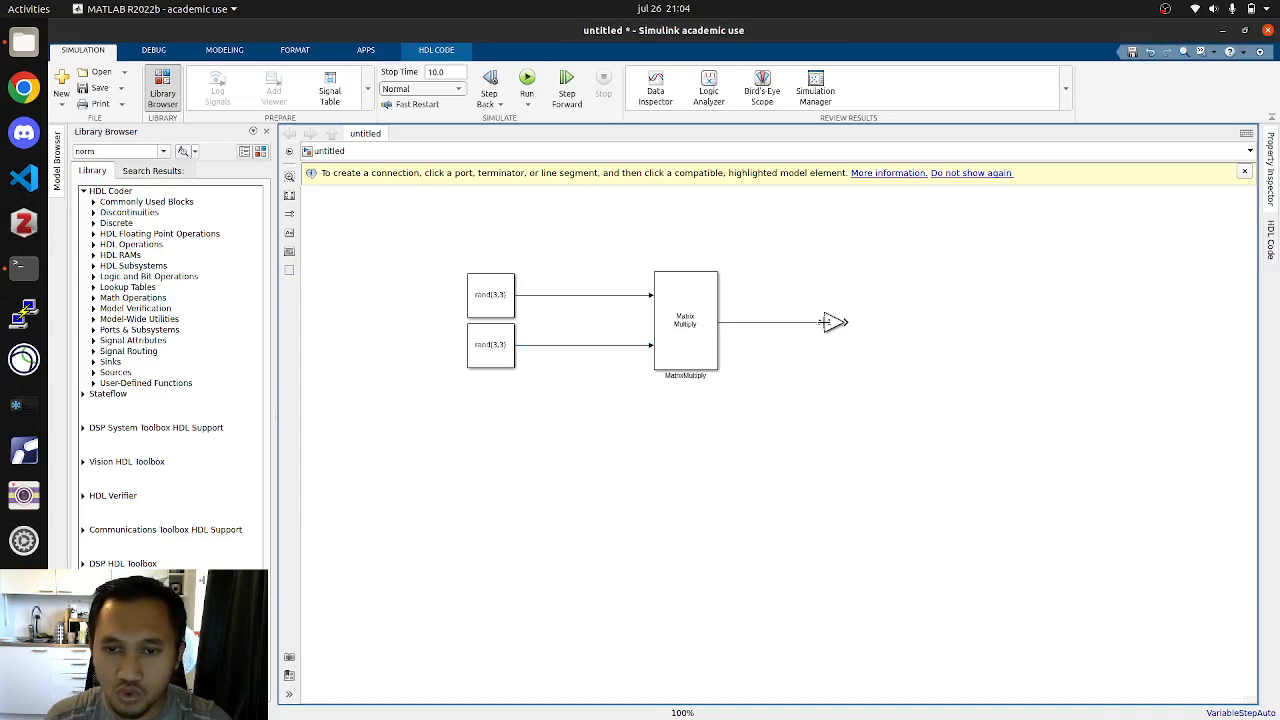
Step: Set the Gain block's gain to 2
{"action": "double_click", "coordinate": [832, 322]}
{"action": "type", "text": "2"}
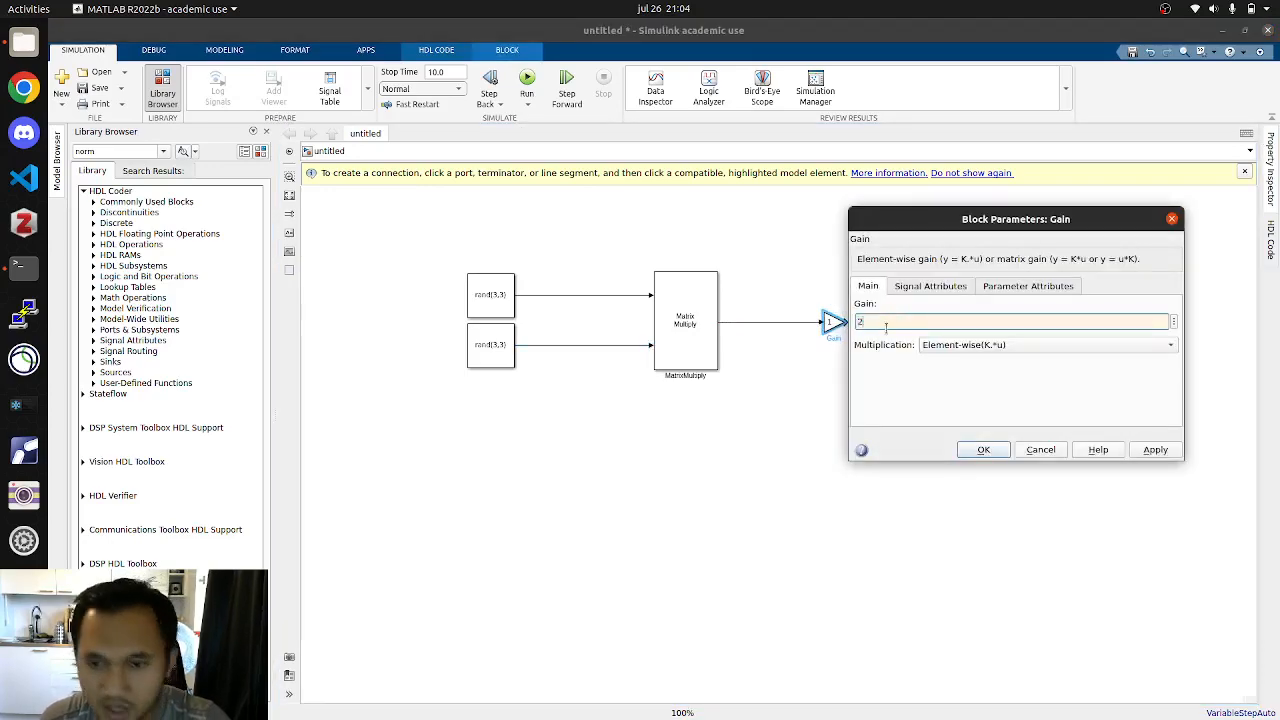
{"action": "left_click", "coordinate": [972, 449]}
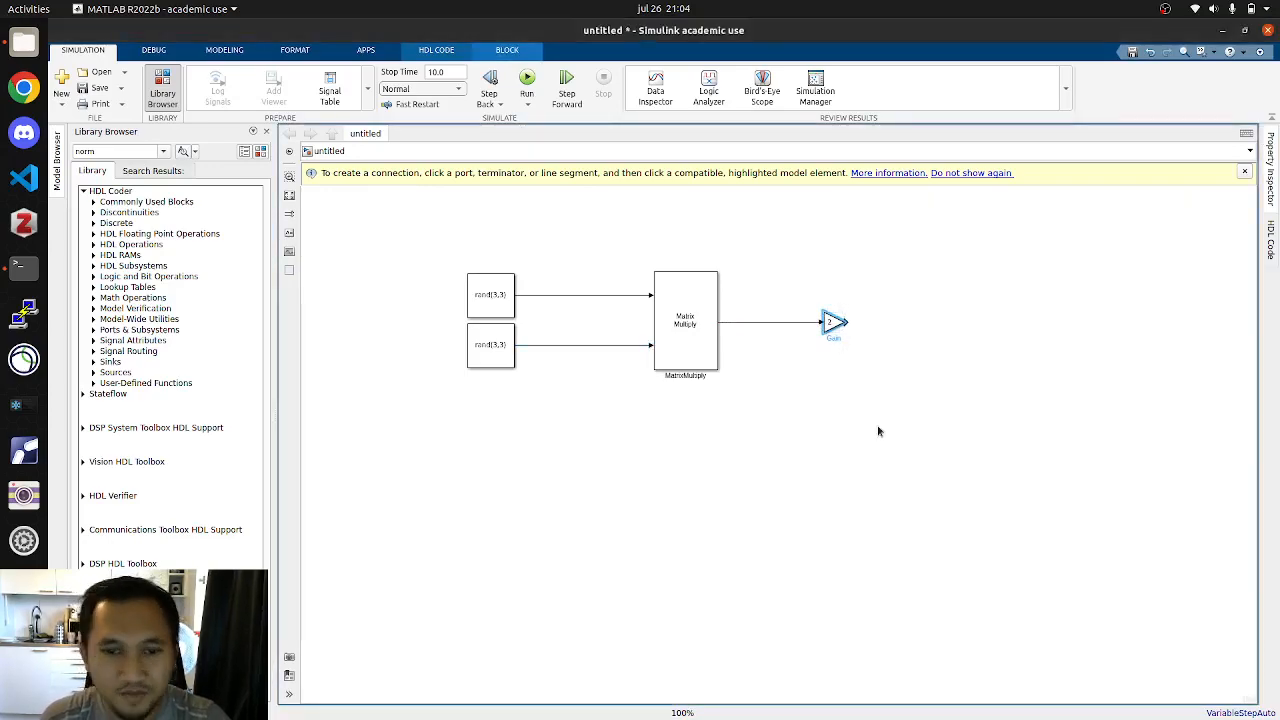
Step: Add a Display block to the right of the Gain block and connect it to the Gain output
{"action": "double_click", "coordinate": [932, 333]}
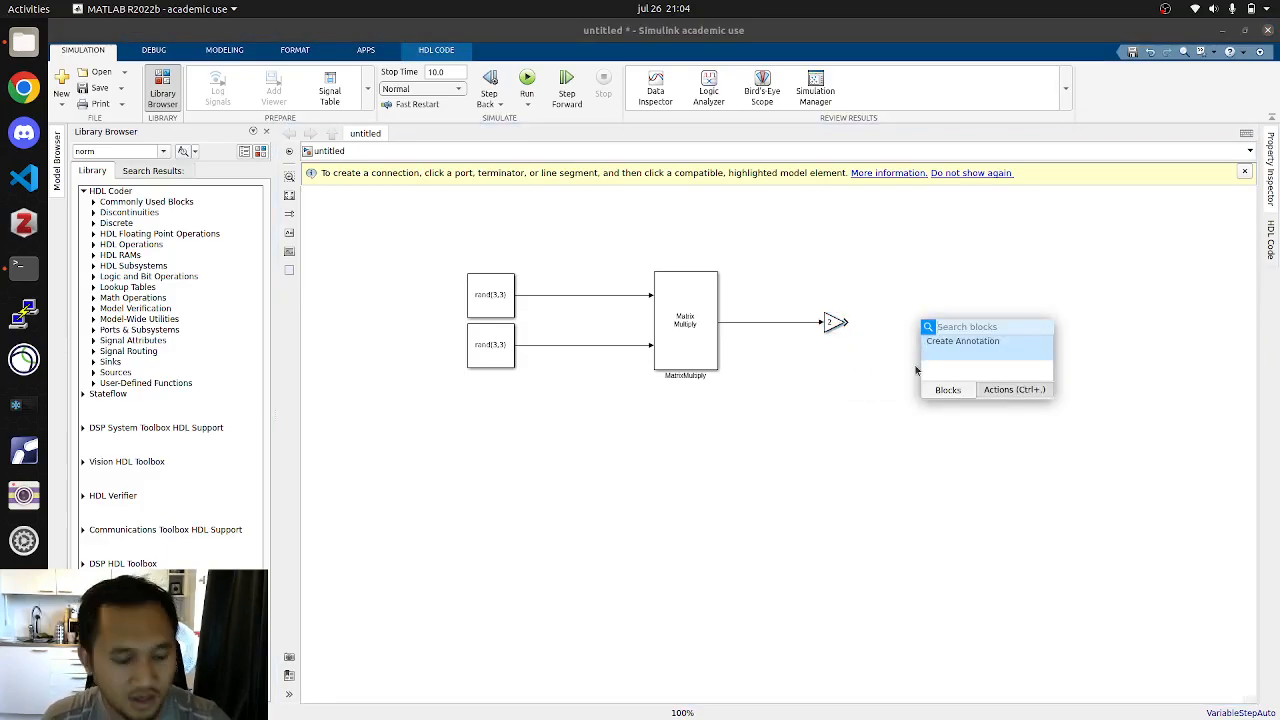
{"action": "type", "text": "dui"}
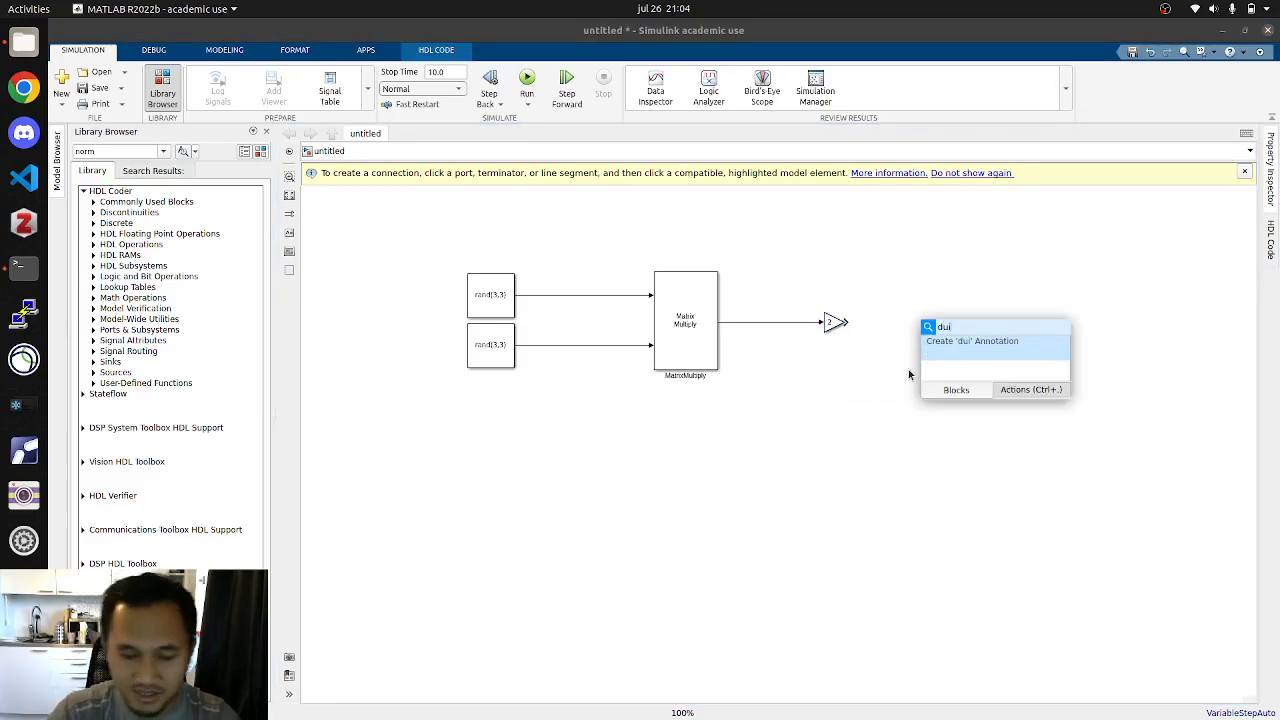
{"action": "key", "text": "Return"}
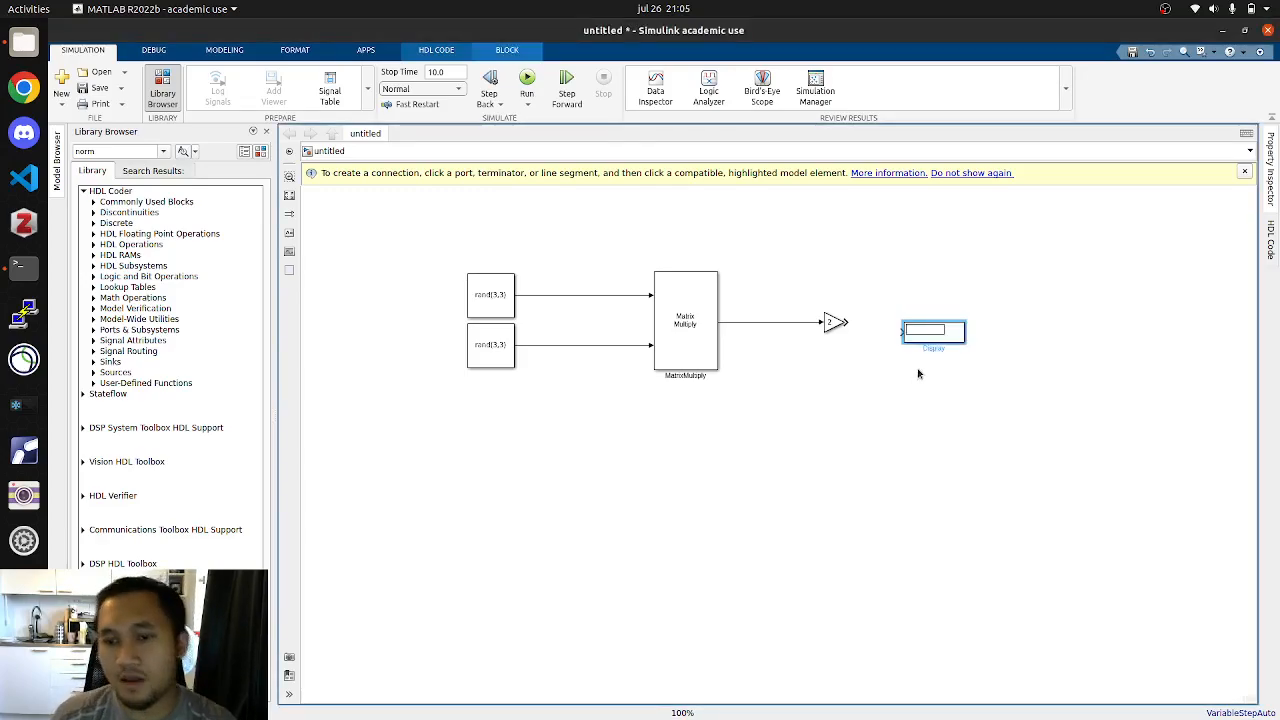
{"action": "left_click_drag", "start_coordinate": [944, 331], "coordinate": [1038, 320]}
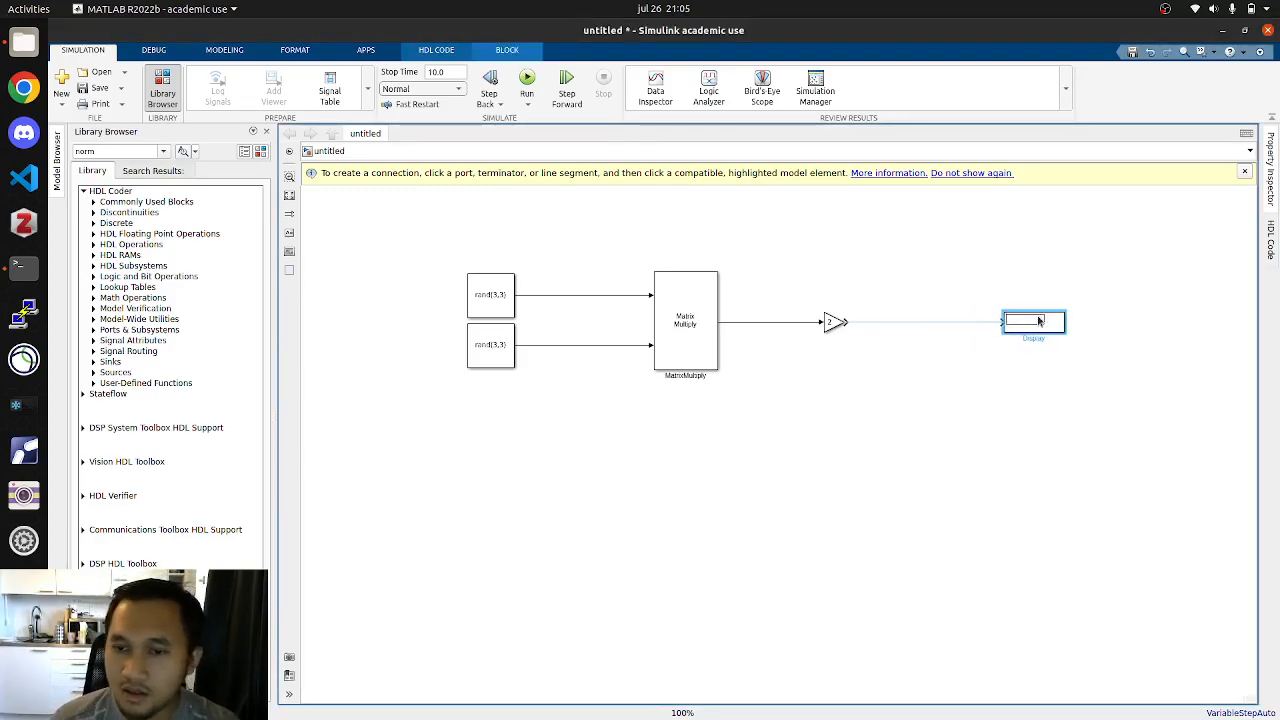
{"action": "left_click", "coordinate": [986, 322]}
Step: Add two more Display blocks, above and below Matrix Multiply, and branch each Constant's signal to one of them
{"action": "left_click_drag", "start_coordinate": [1034, 336], "coordinate": [574, 294]}
{"action": "left_click", "coordinate": [638, 213]}
{"action": "left_click_drag", "start_coordinate": [638, 213], "coordinate": [572, 345]}
{"action": "left_click", "coordinate": [570, 386]}
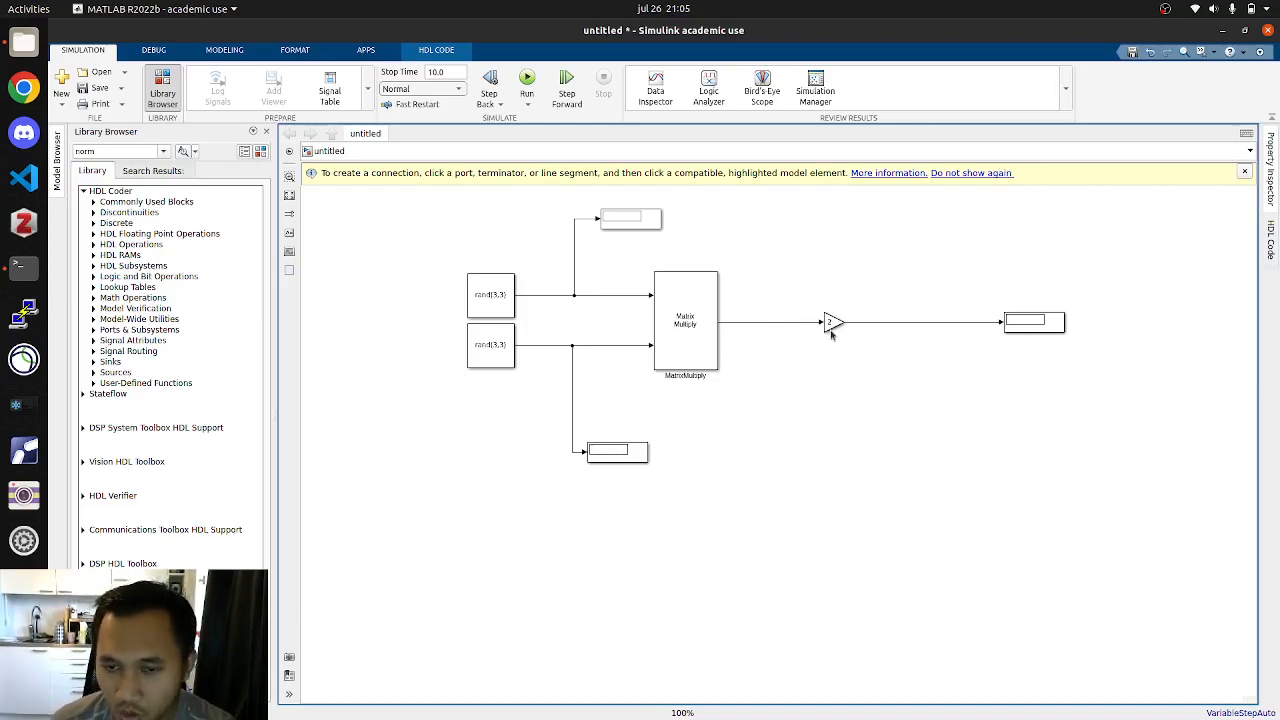
Step: Configure the model's solver as Fixed-step with discrete (no continuous states), leaving the fixed-step size at auto
{"action": "left_click", "coordinate": [1228, 713]}
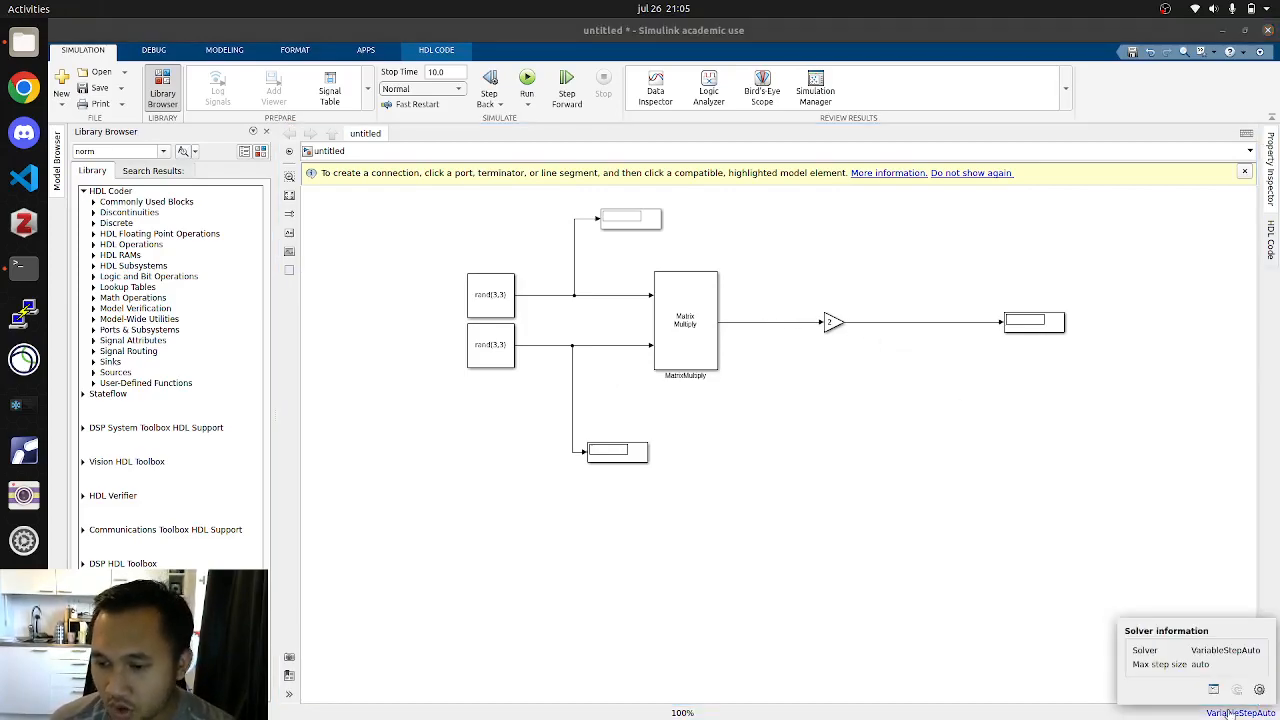
{"action": "left_click", "coordinate": [1259, 690]}
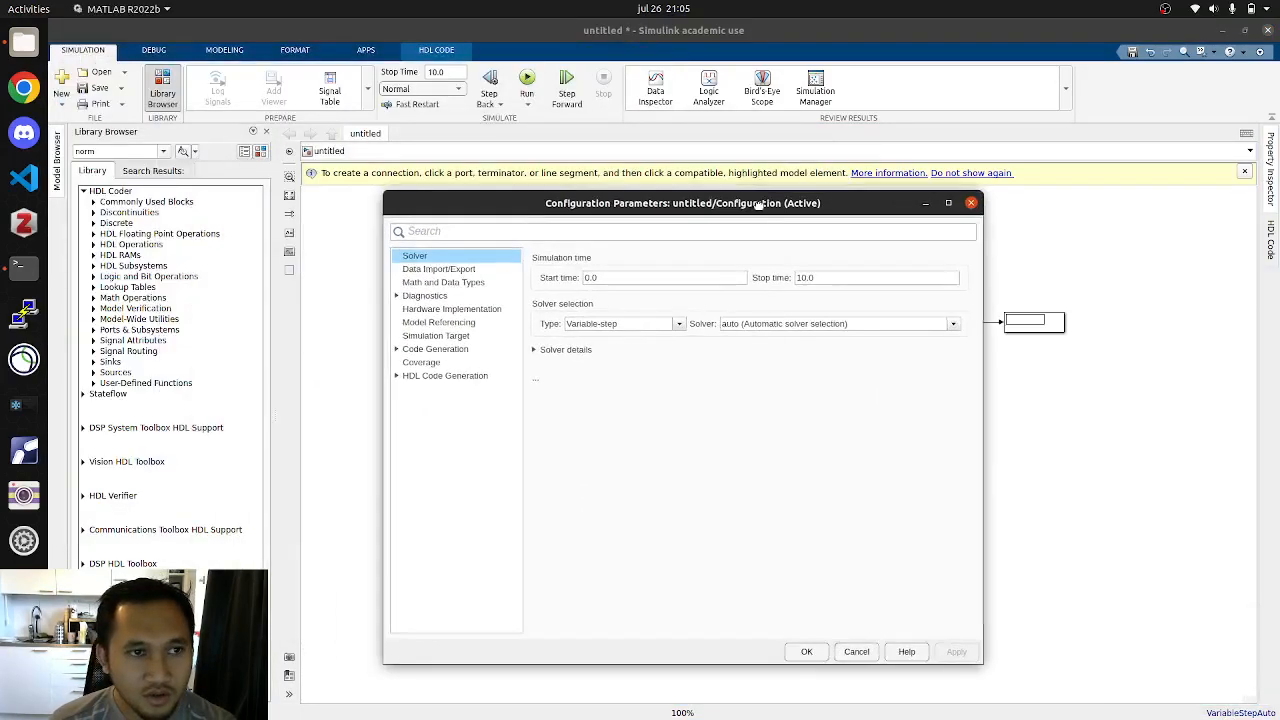
{"action": "left_click", "coordinate": [686, 267]}
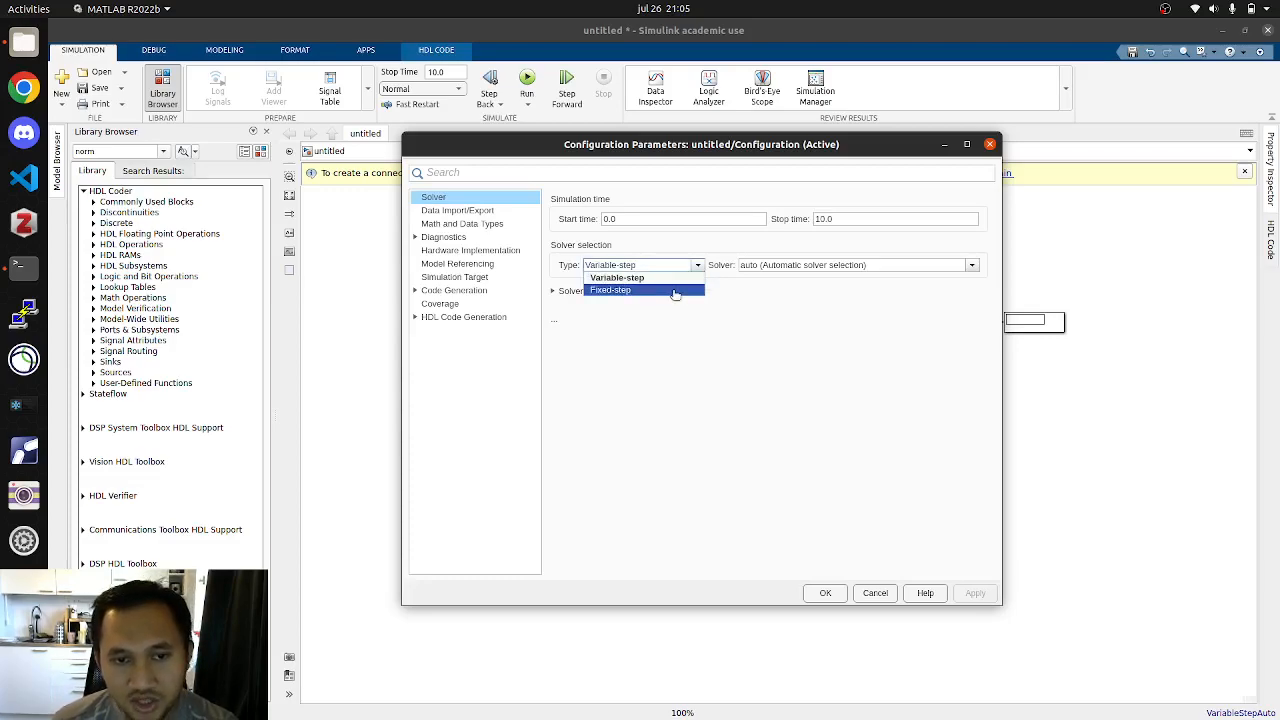
{"action": "left_click", "coordinate": [675, 291]}
{"action": "left_click", "coordinate": [748, 267]}
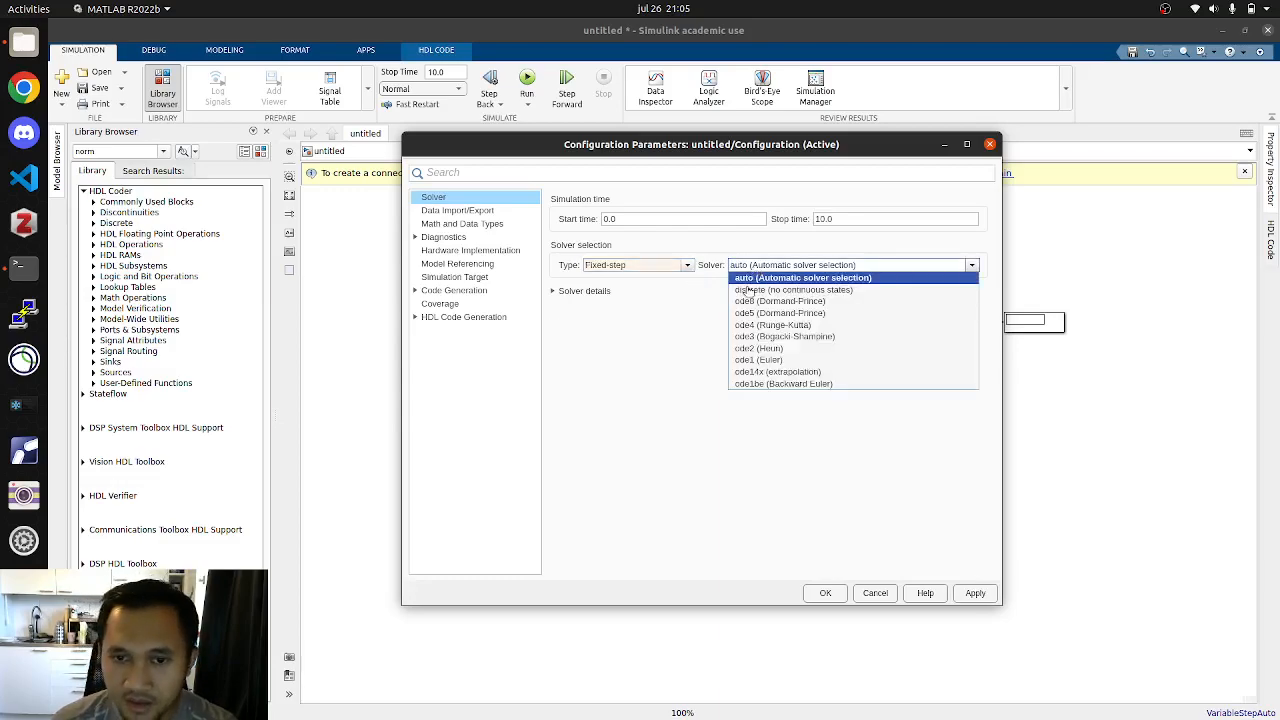
{"action": "left_click", "coordinate": [748, 290]}
{"action": "left_click", "coordinate": [572, 296]}
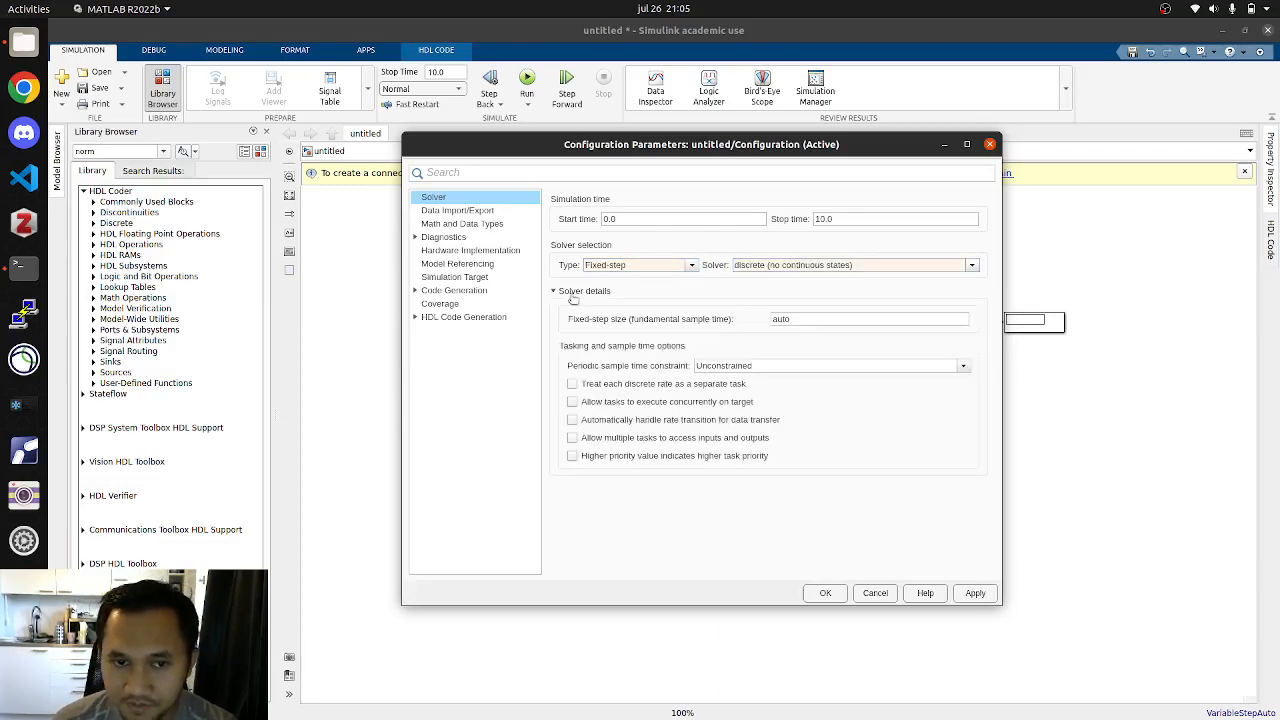
{"action": "double_click", "coordinate": [803, 320]}
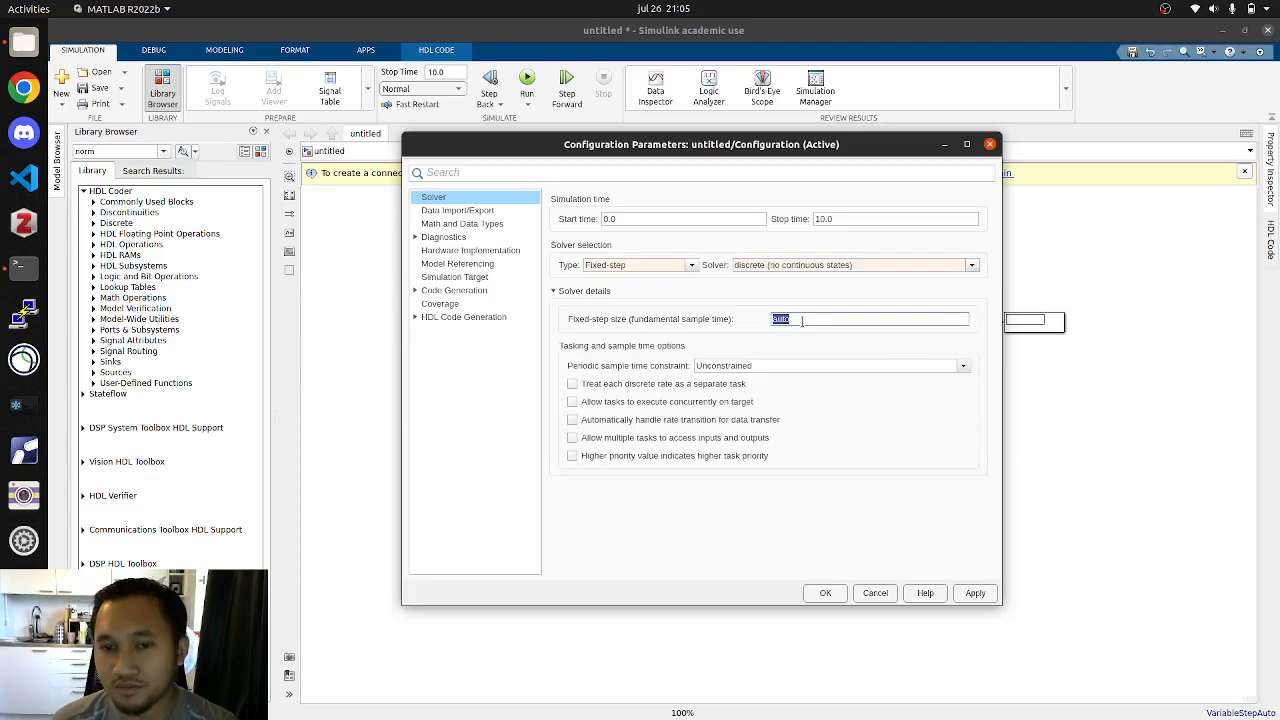
{"action": "left_click", "coordinate": [972, 592]}
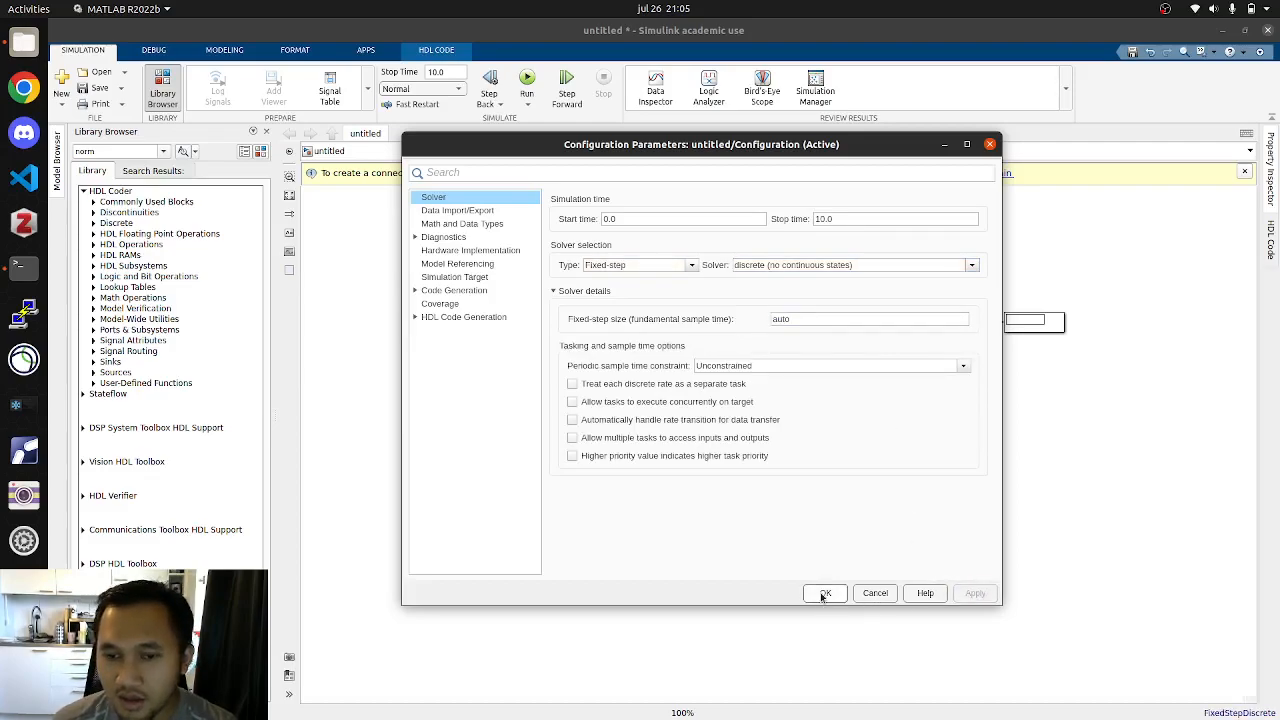
{"action": "left_click", "coordinate": [822, 593]}
Step: Set the simulation stop time to 1 and run the model
{"action": "double_click", "coordinate": [447, 72]}
{"action": "type", "text": "1"}
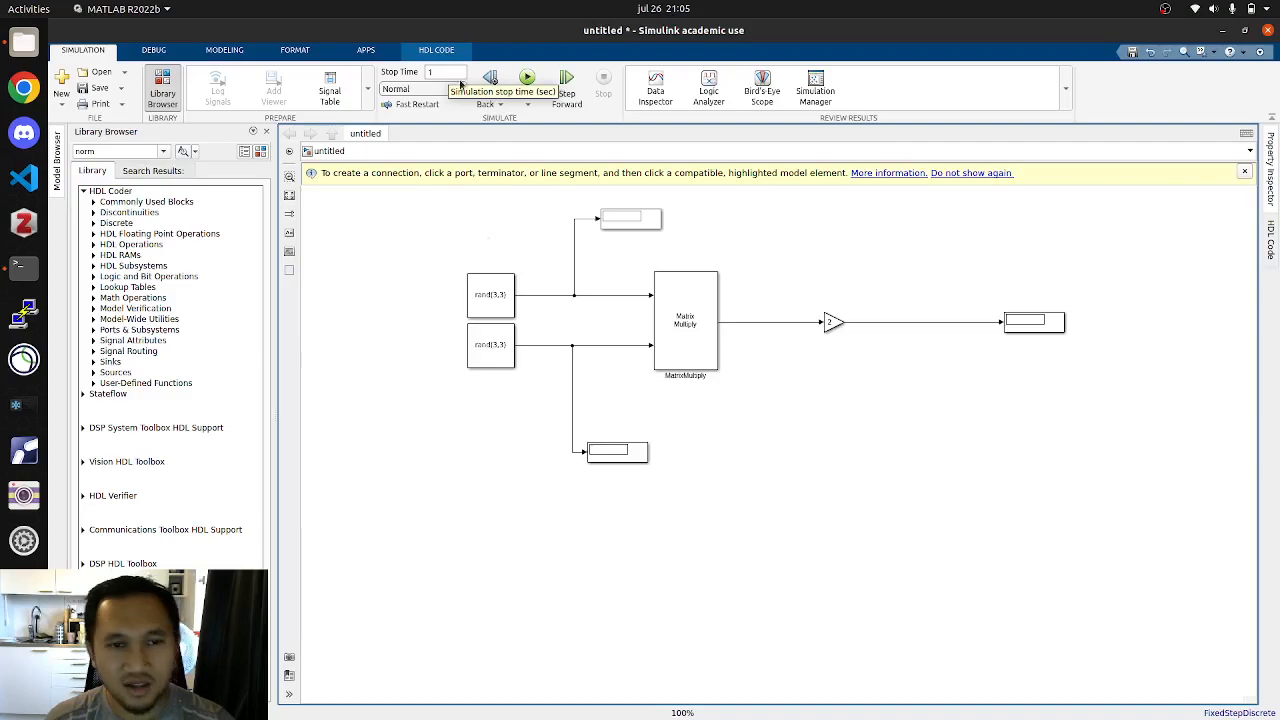
{"action": "left_click", "coordinate": [527, 77]}
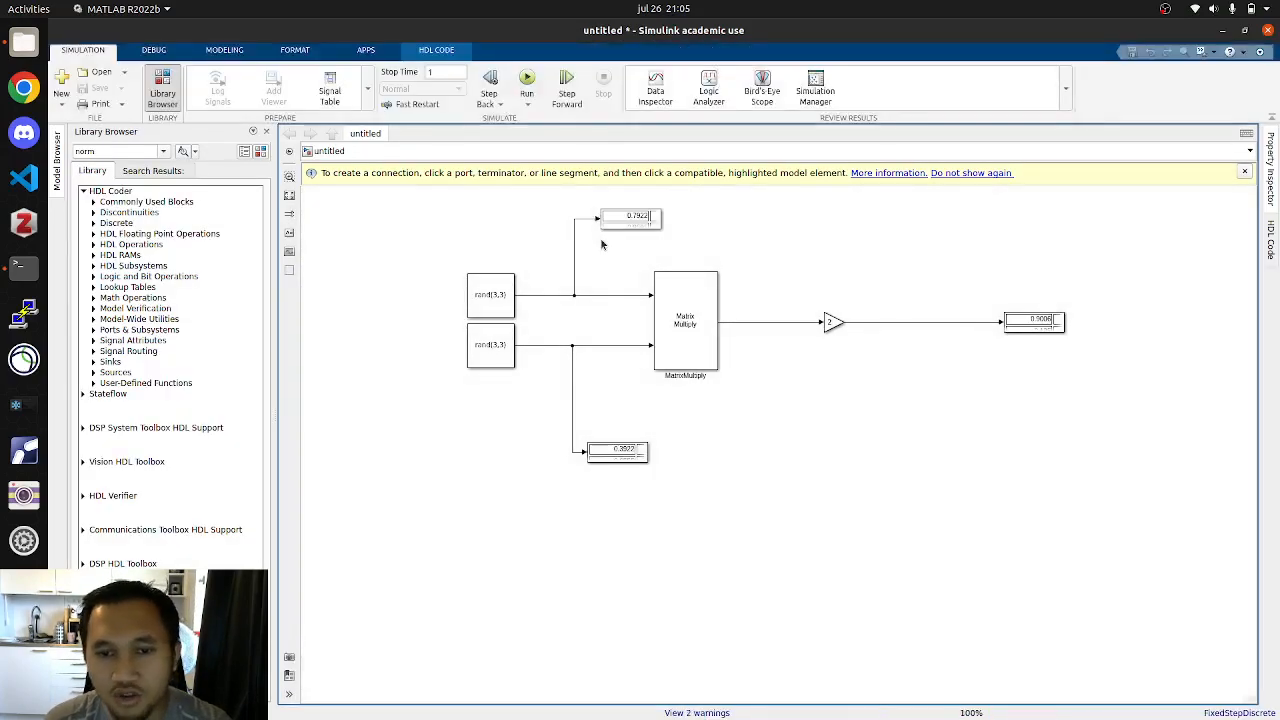
Step: Enlarge the two Display blocks on the Constant signals so each shows its full 3-by-3 matrix
{"action": "left_click", "coordinate": [640, 224]}
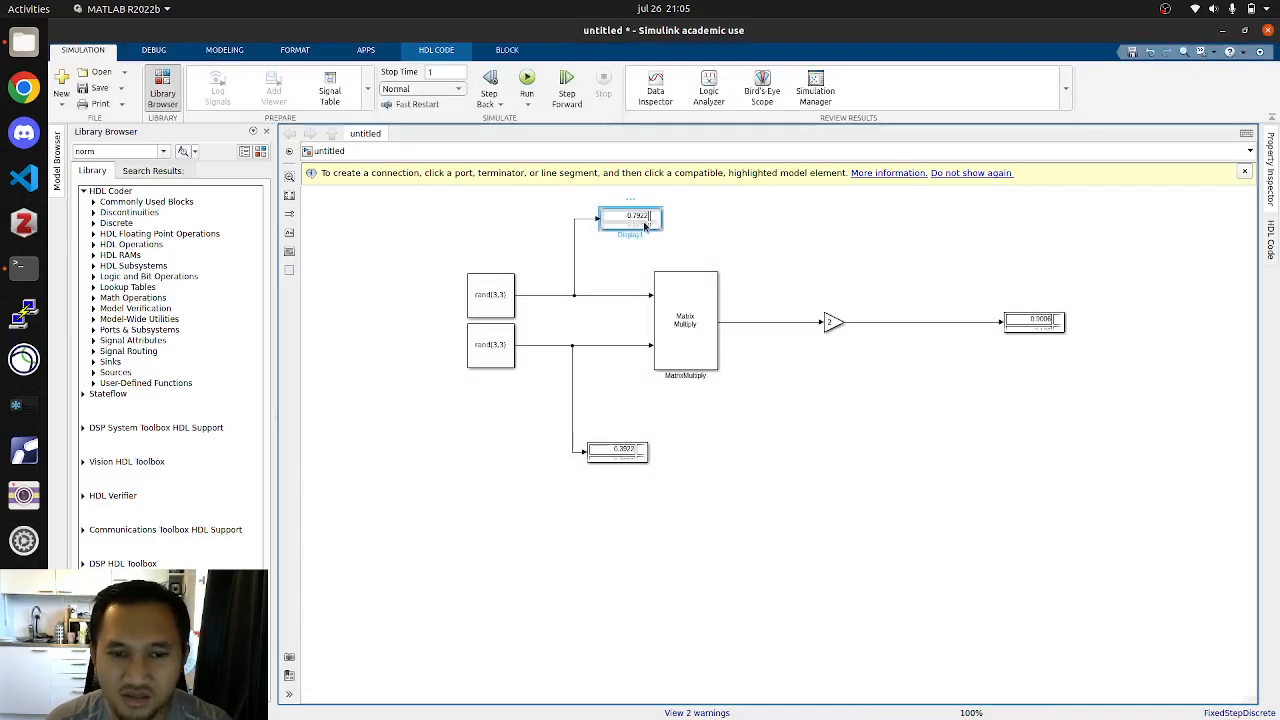
{"action": "left_click_drag", "start_coordinate": [662, 231], "coordinate": [740, 227]}
{"action": "left_click", "coordinate": [629, 461]}
{"action": "mouse_move", "coordinate": [629, 461]}
{"action": "left_mouse_down"}
{"action": "mouse_move", "coordinate": [660, 442]}
{"action": "mouse_move", "coordinate": [697, 464]}
{"action": "mouse_move", "coordinate": [641, 424]}
{"action": "mouse_move", "coordinate": [651, 449]}
{"action": "mouse_move", "coordinate": [777, 491]}
{"action": "mouse_move", "coordinate": [756, 471]}
{"action": "left_mouse_up"}
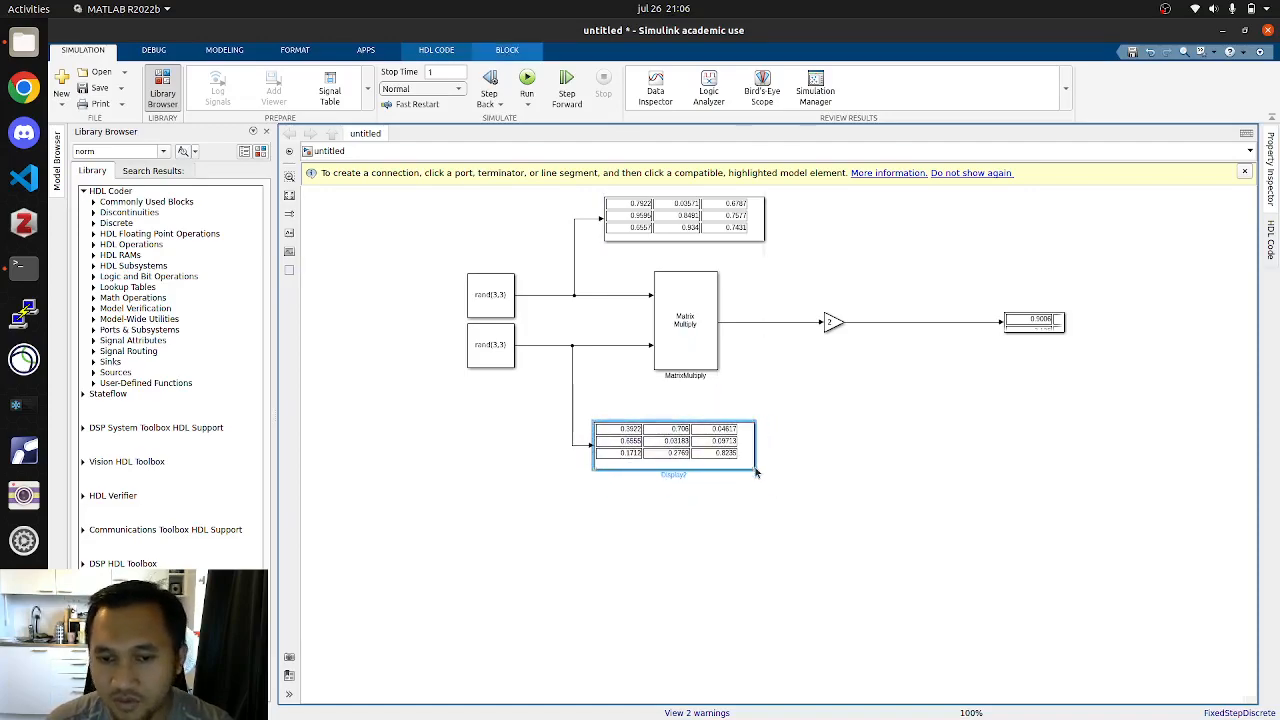
Step: Enlarge the Display block on the Gain output so it shows the full 3-by-3 result matrix
{"action": "left_click", "coordinate": [1062, 322]}
{"action": "left_click_drag", "start_coordinate": [1062, 322], "coordinate": [1175, 365]}
{"action": "left_click_drag", "start_coordinate": [1124, 323], "coordinate": [1086, 319]}
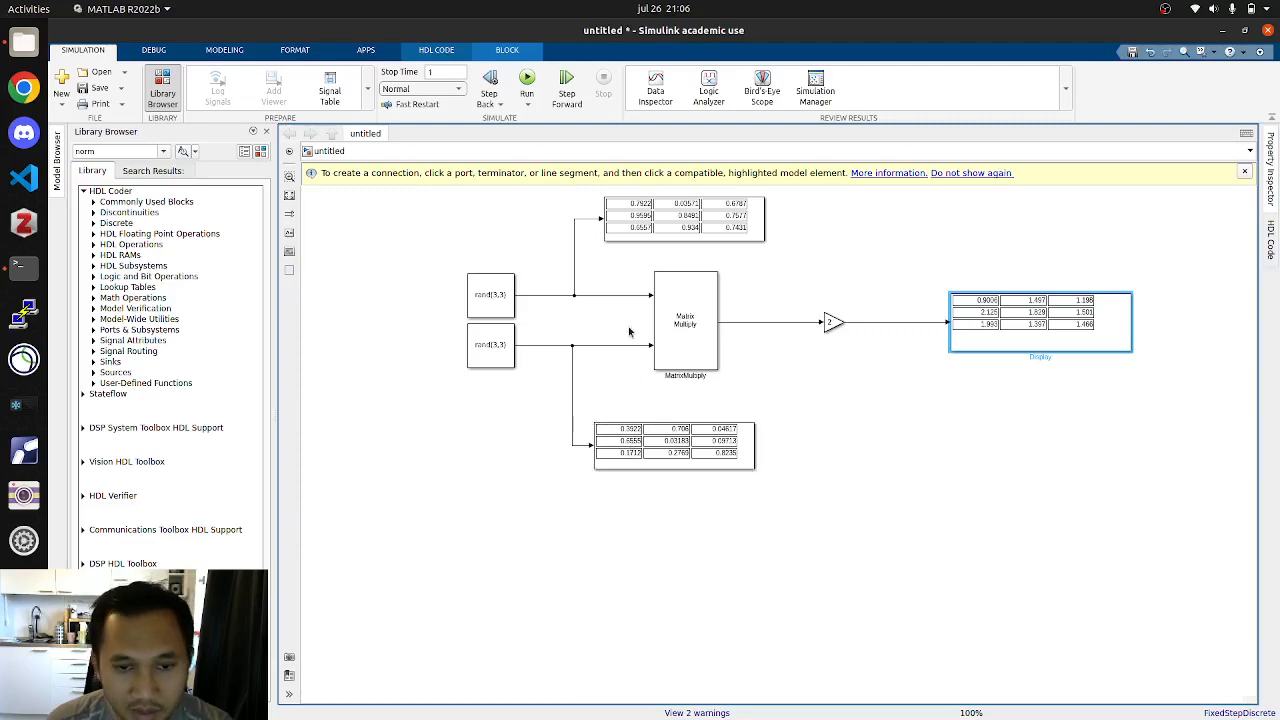
{"action": "left_click_drag", "start_coordinate": [860, 370], "coordinate": [810, 272]}
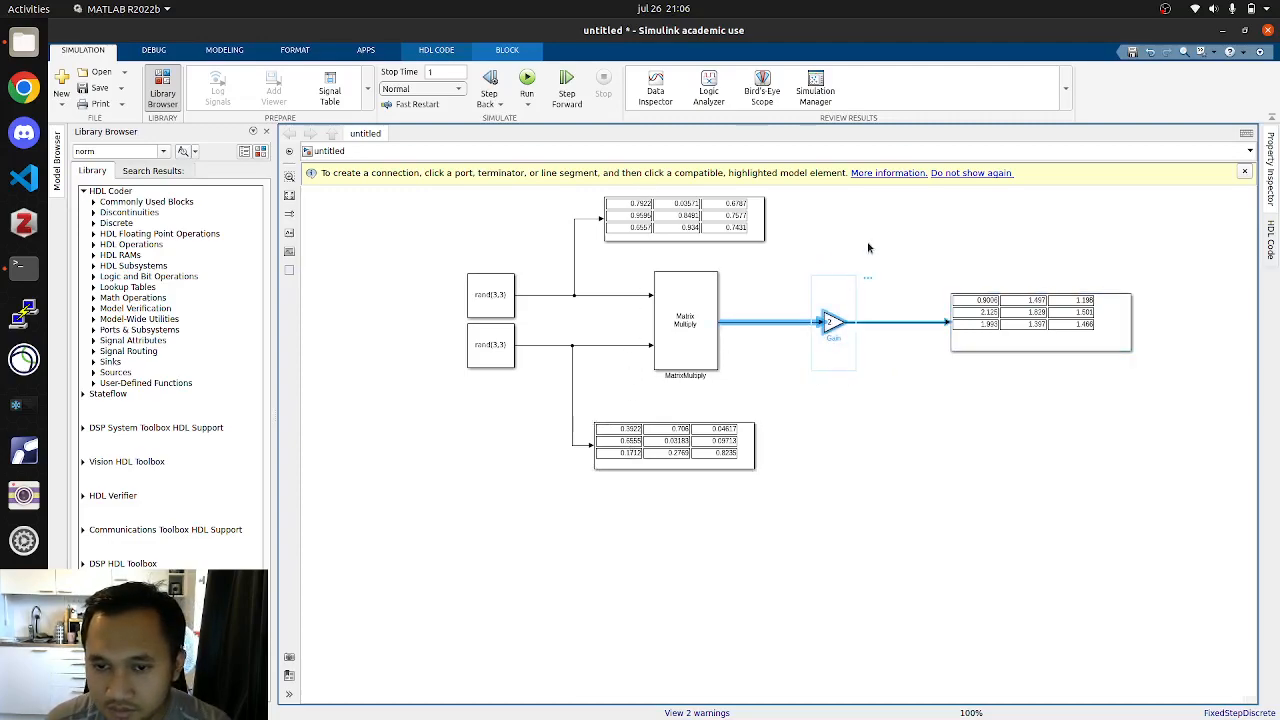
{"action": "left_click", "coordinate": [831, 322]}
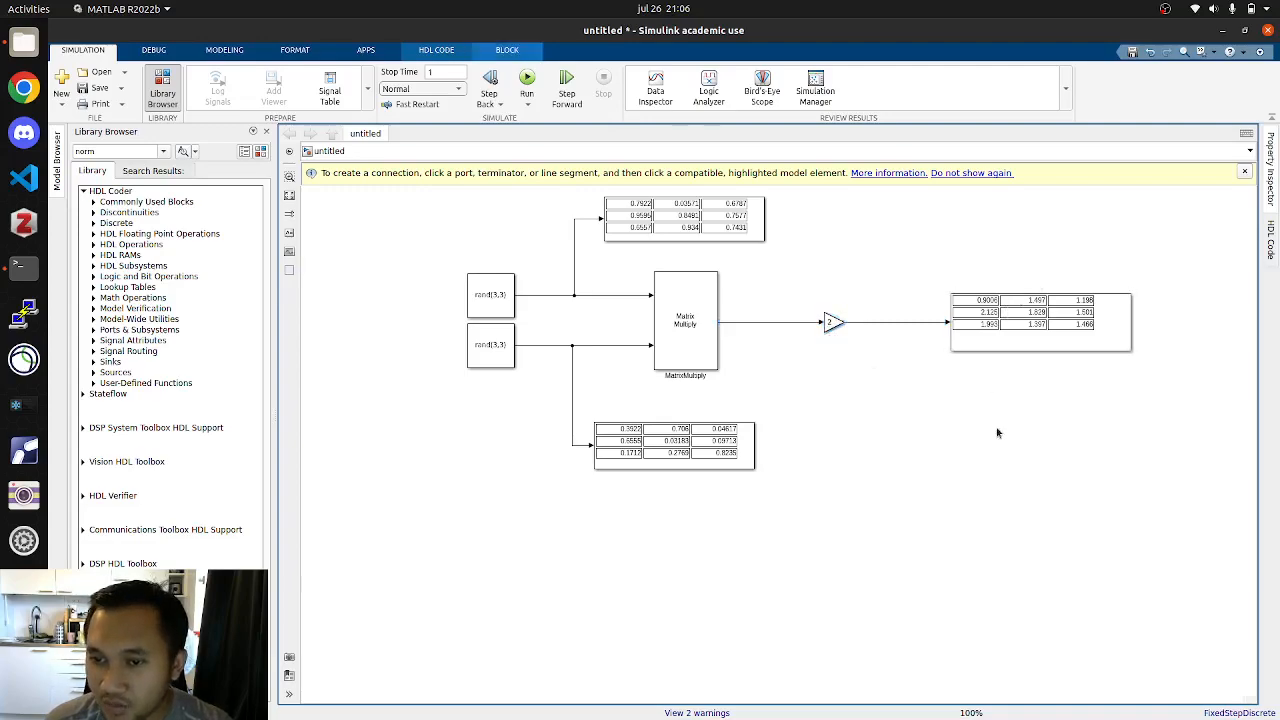
{"action": "left_click", "coordinate": [969, 312]}
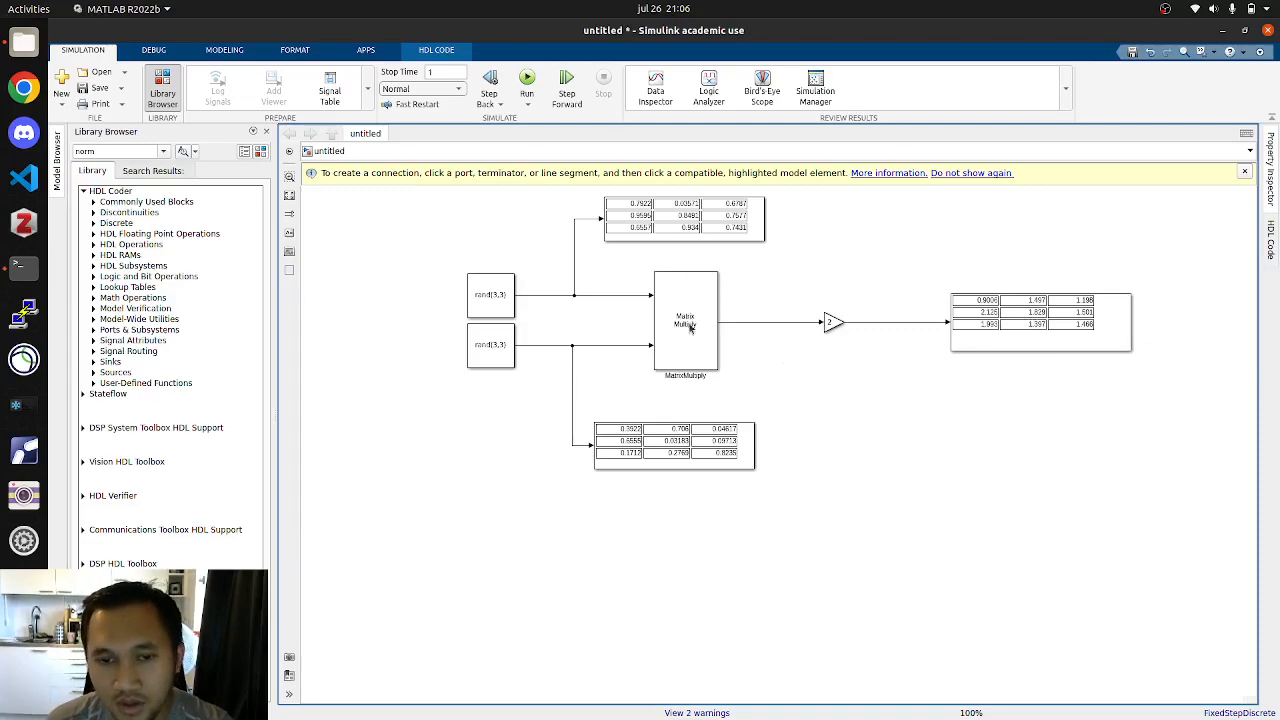
Step: Turn on the information overlays for signal dimensions and port data types in the model
{"action": "left_click", "coordinate": [206, 49]}
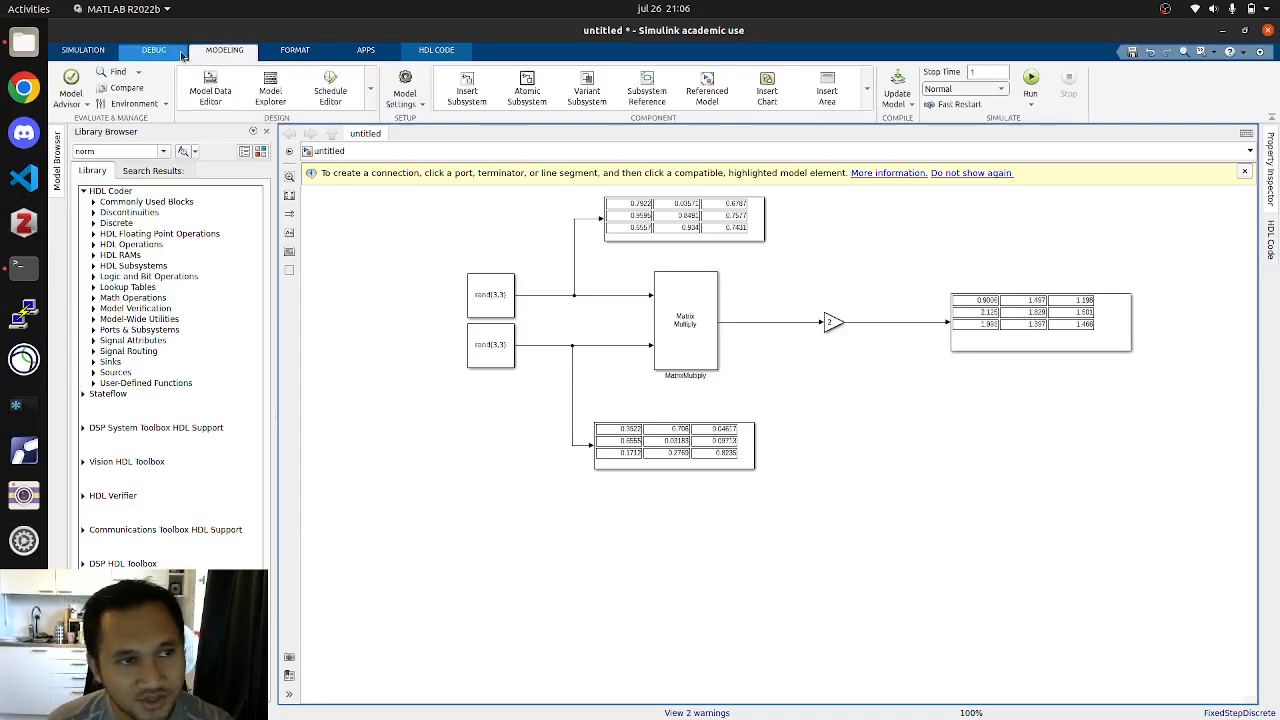
{"action": "left_click", "coordinate": [178, 55]}
{"action": "left_click", "coordinate": [217, 55]}
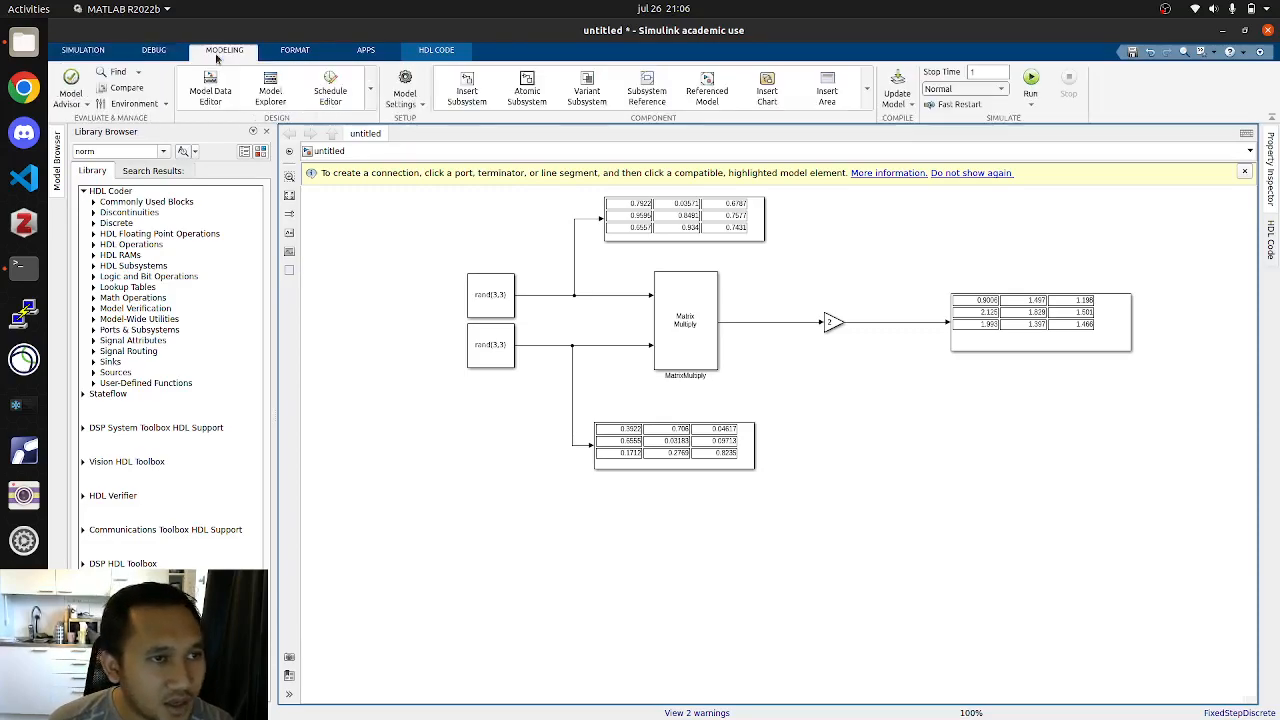
{"action": "left_click", "coordinate": [172, 54]}
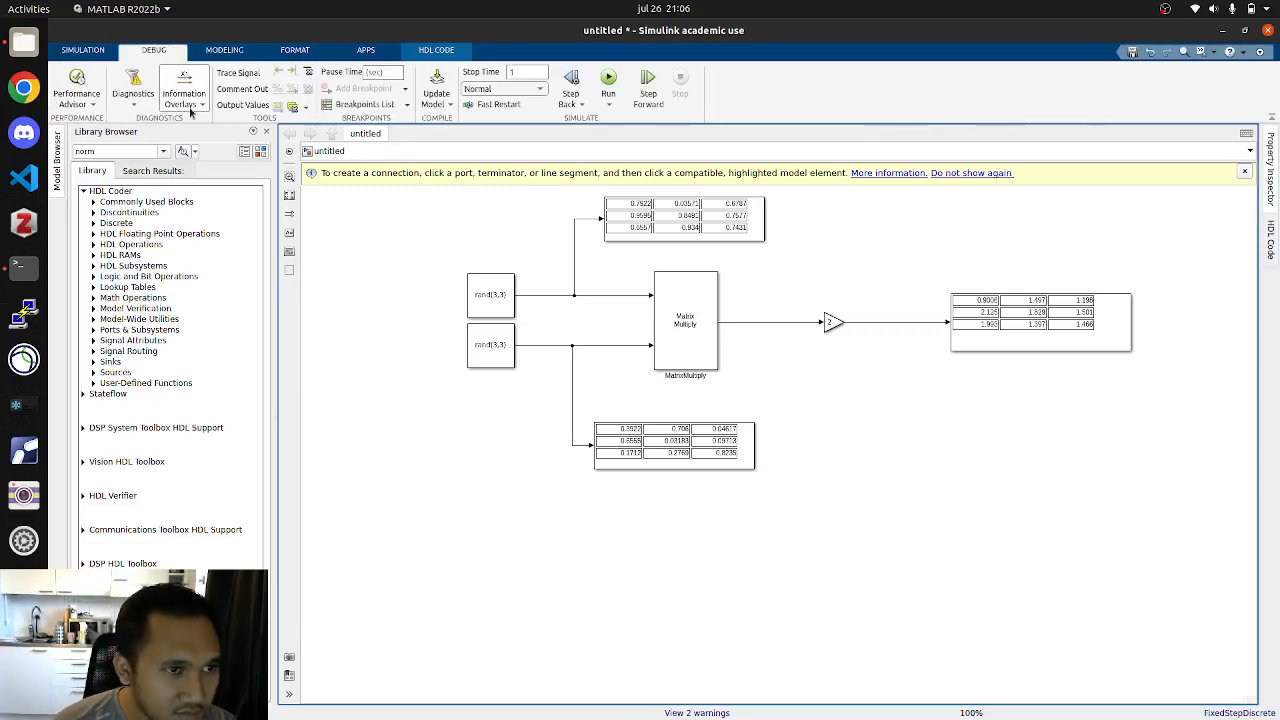
{"action": "left_click", "coordinate": [190, 112]}
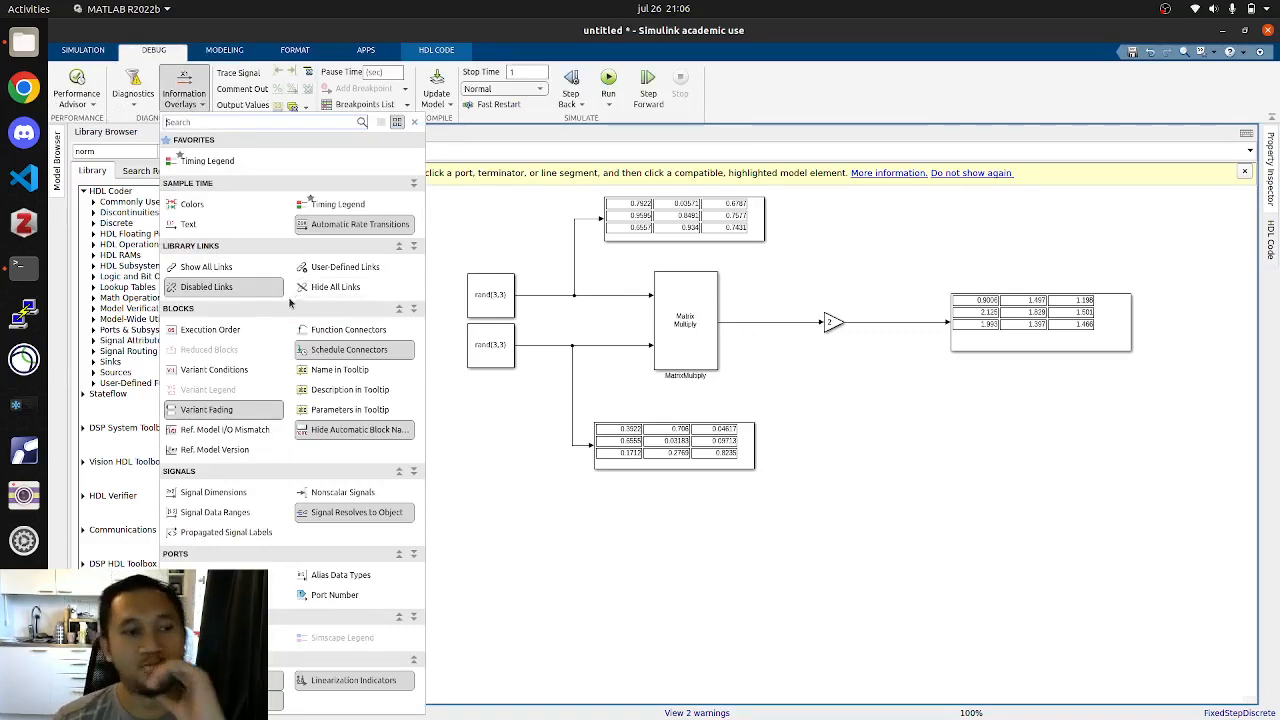
{"action": "left_click", "coordinate": [220, 494]}
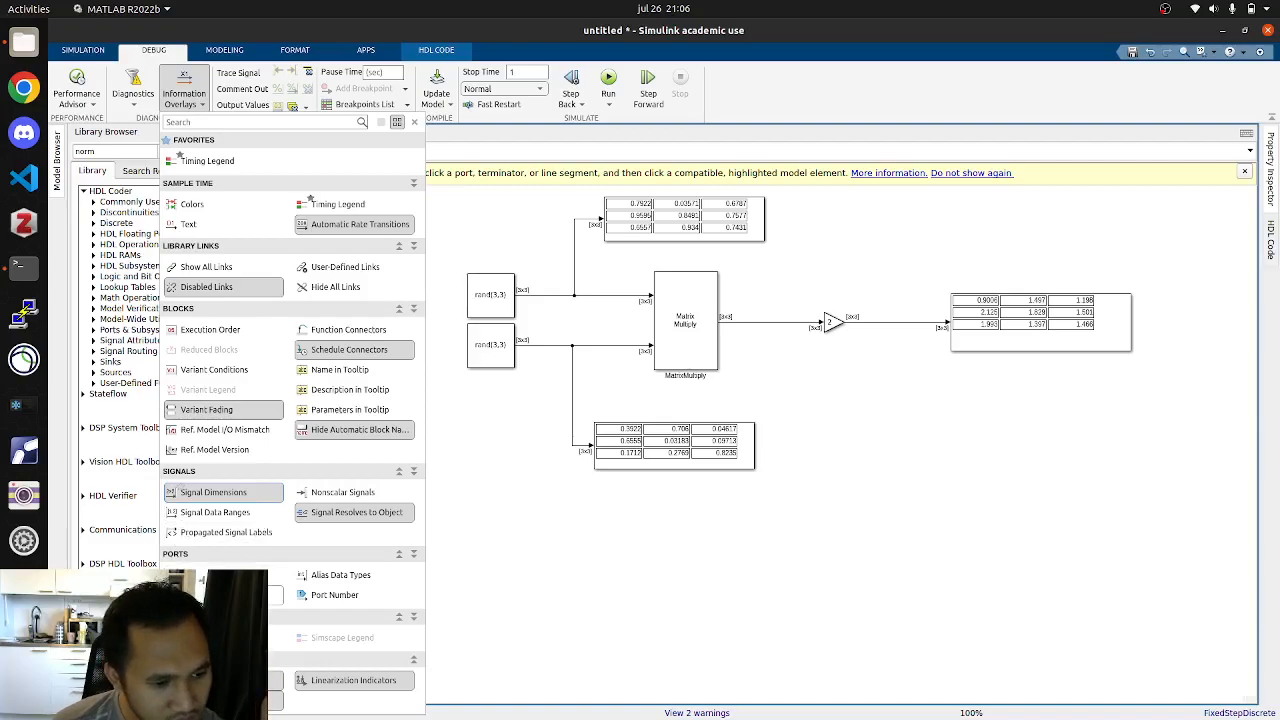
{"action": "left_click", "coordinate": [218, 595]}
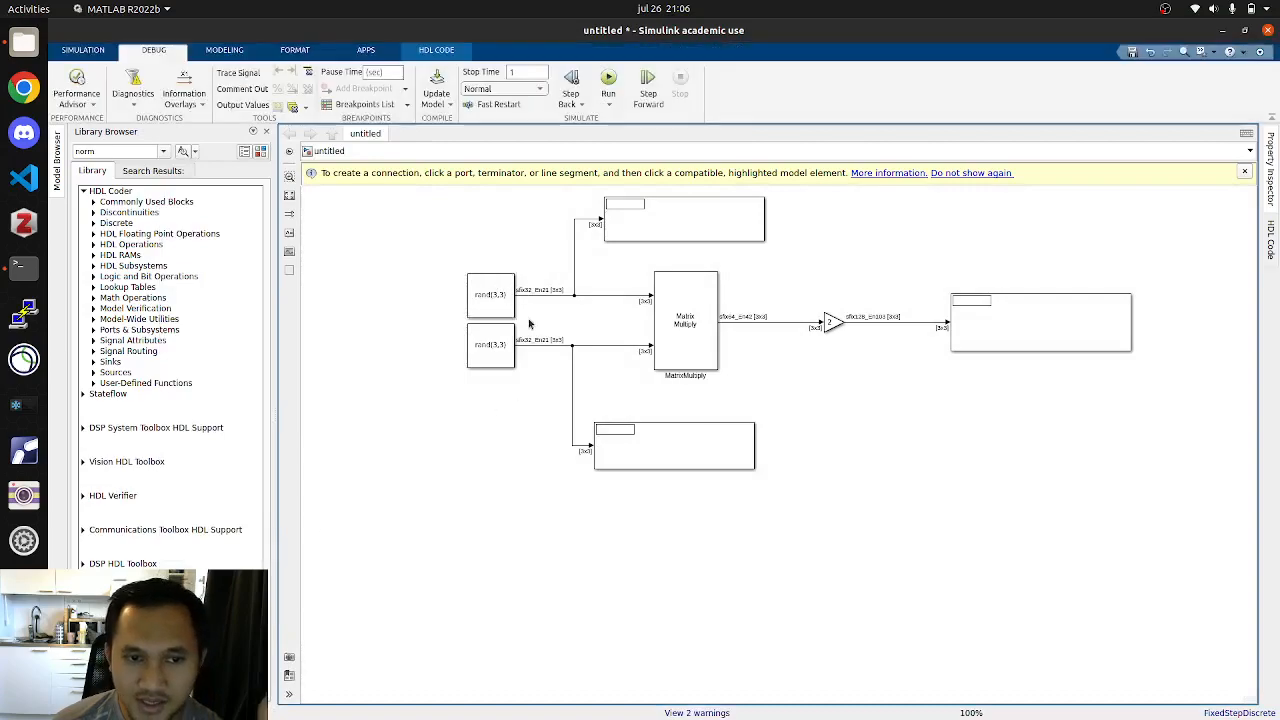
Step: Examine the data types and dimensions on the signals from the Constants, Matrix Multiply and Gain blocks
{"action": "scroll", "coordinate": [530, 303], "scroll_direction": "up", "scroll_amount": 2}
{"action": "scroll", "coordinate": [530, 303], "scroll_direction": "up", "scroll_amount": 2}
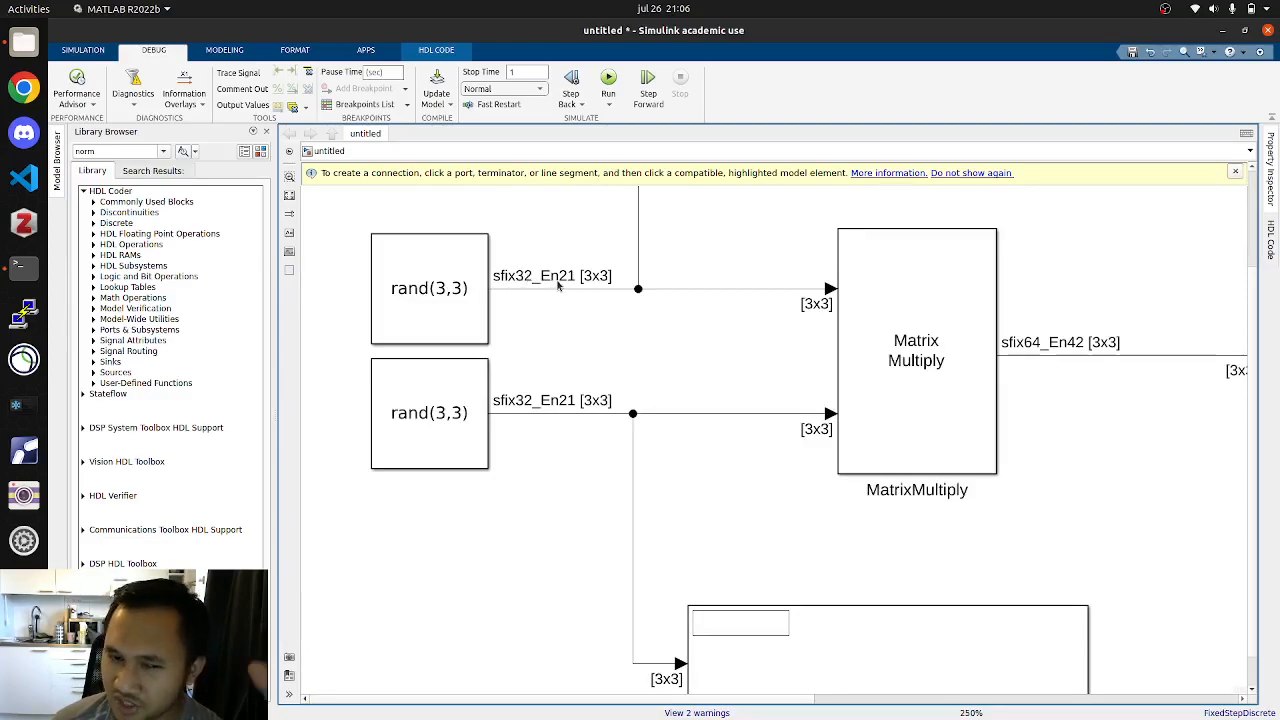
{"action": "scroll", "coordinate": [504, 348], "scroll_direction": "down", "scroll_amount": 2}
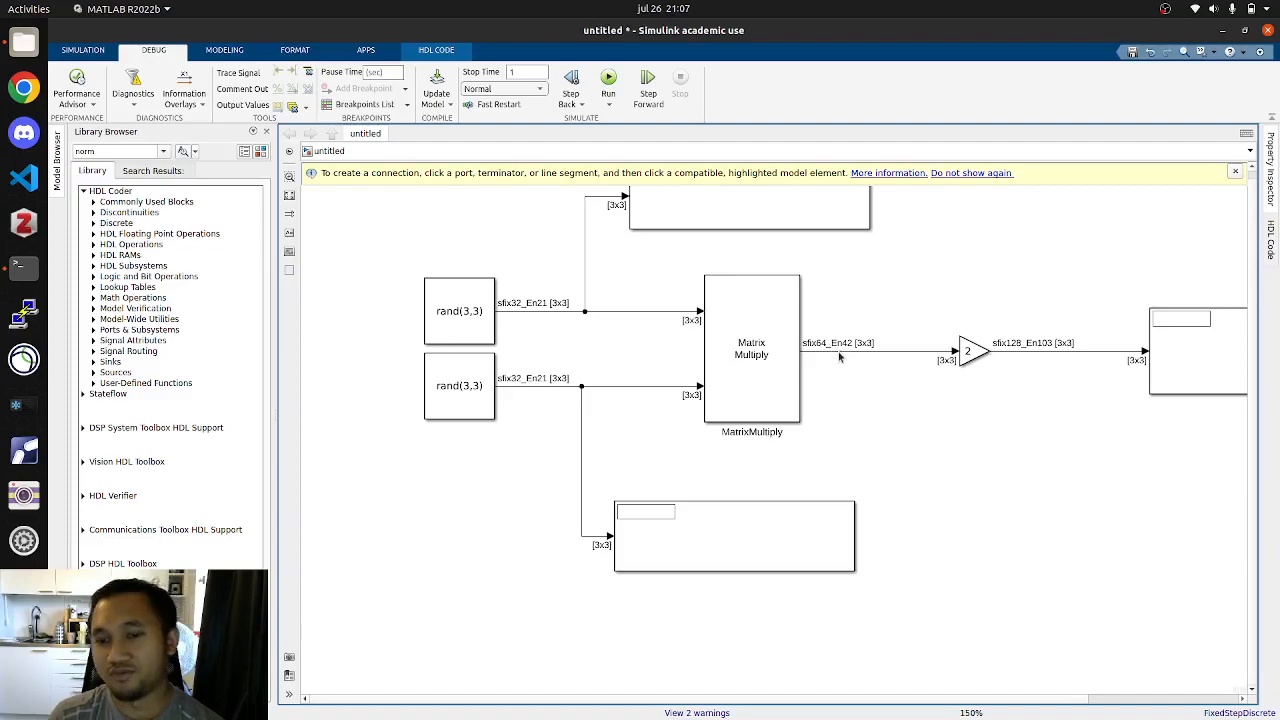
{"action": "scroll", "coordinate": [830, 364], "scroll_direction": "down", "scroll_amount": 1}
{"action": "scroll", "coordinate": [834, 335], "scroll_direction": "up", "scroll_amount": 3}
{"action": "scroll", "coordinate": [712, 420], "scroll_direction": "down", "scroll_amount": 2}
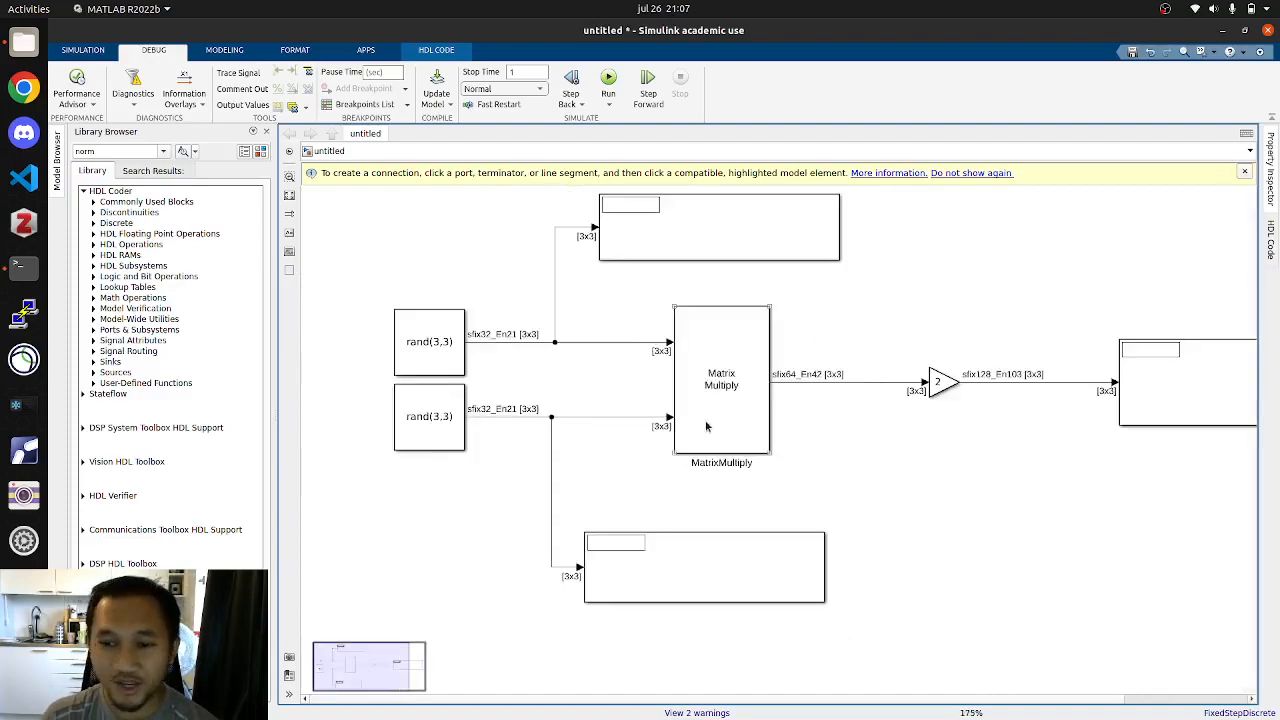
{"action": "scroll", "coordinate": [930, 378], "scroll_direction": "up", "scroll_amount": 2}
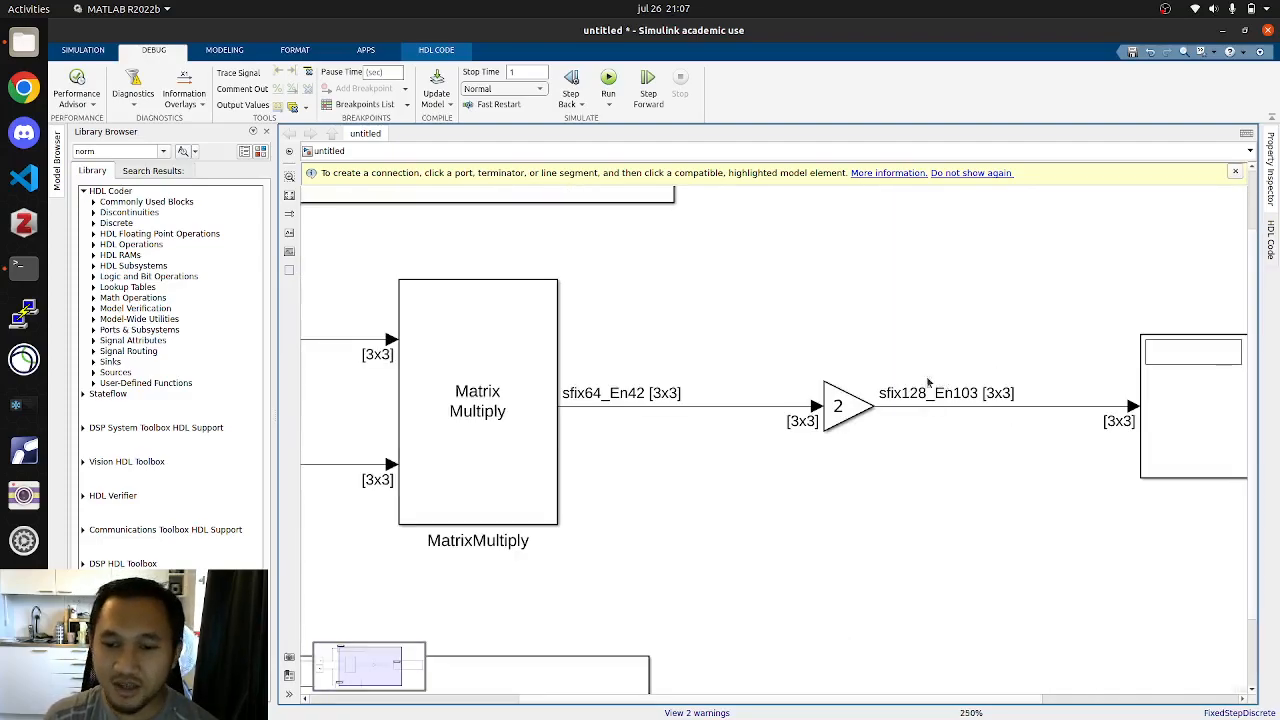
{"action": "scroll", "coordinate": [877, 398], "scroll_direction": "down", "scroll_amount": 2}
{"action": "left_click", "coordinate": [841, 424]}
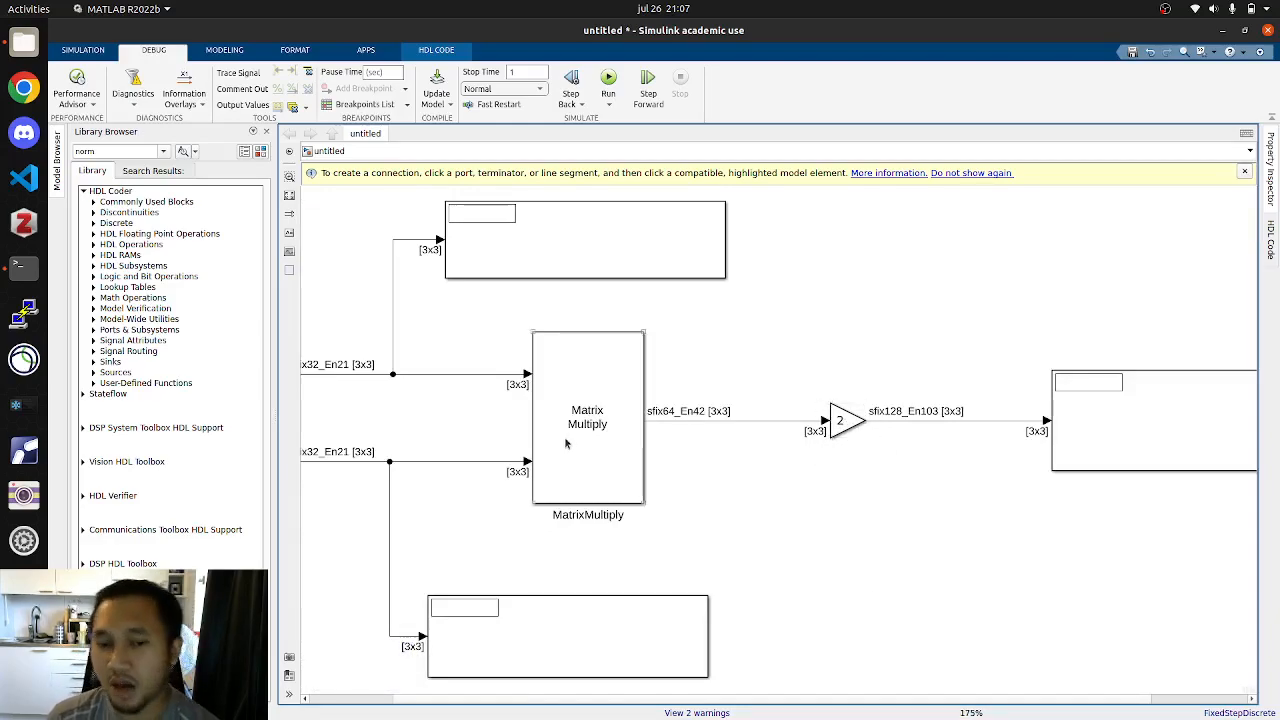
{"action": "scroll", "coordinate": [911, 408], "scroll_direction": "down", "scroll_amount": 1}
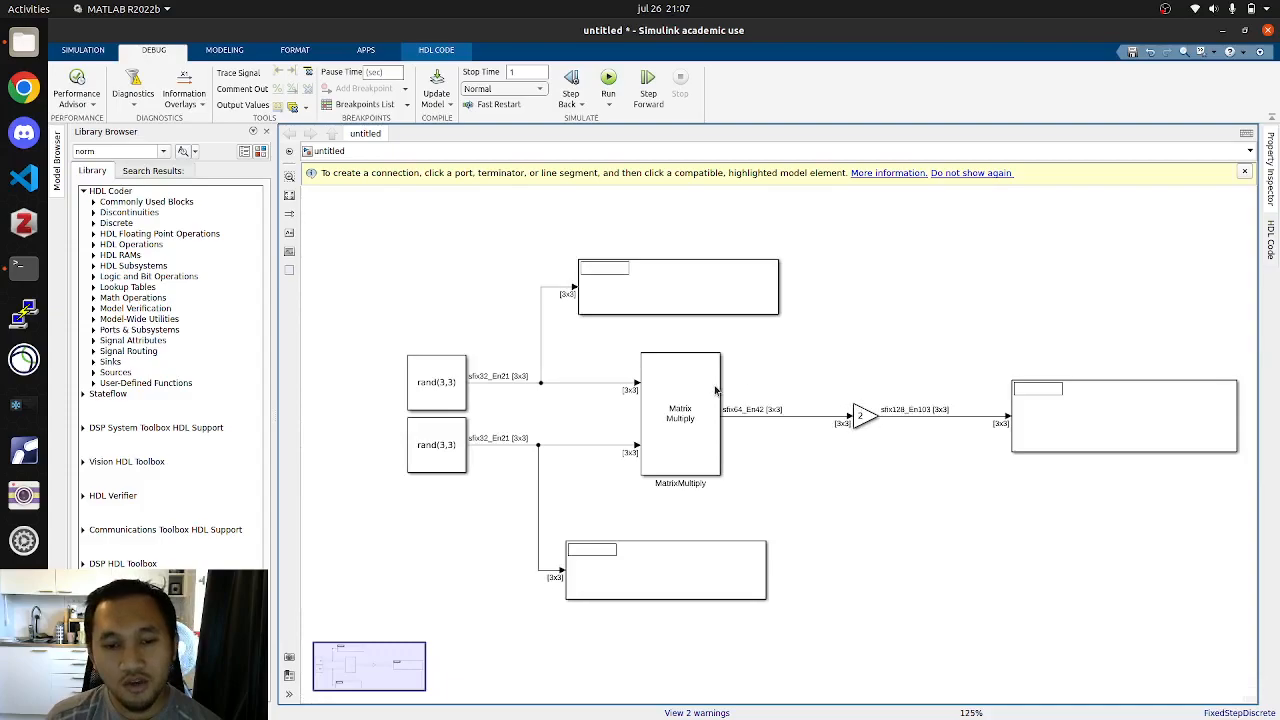
Step: Set the Matrix Multiply block's output data type to fixdt(1,32,21) and apply it
{"action": "scroll", "coordinate": [700, 395], "scroll_direction": "up", "scroll_amount": 1}
{"action": "left_click", "coordinate": [678, 424]}
{"action": "double_click", "coordinate": [678, 424]}
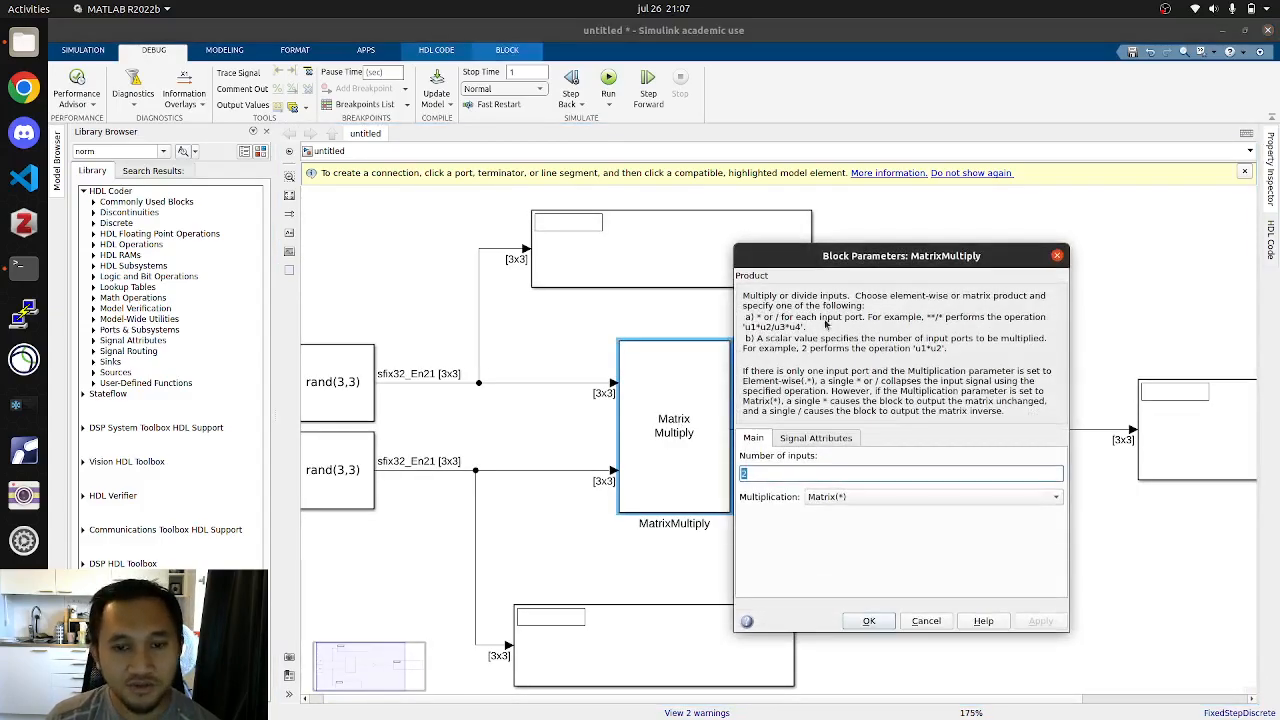
{"action": "left_click", "coordinate": [818, 440]}
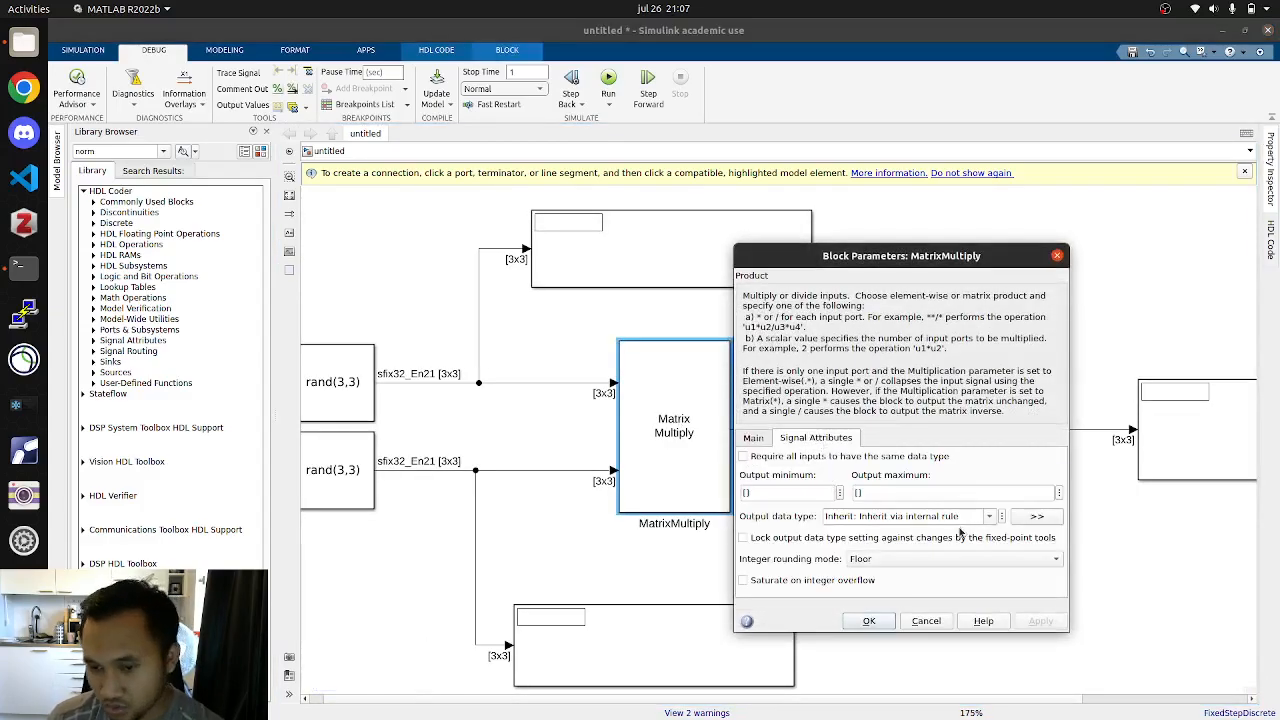
{"action": "left_click", "coordinate": [990, 516]}
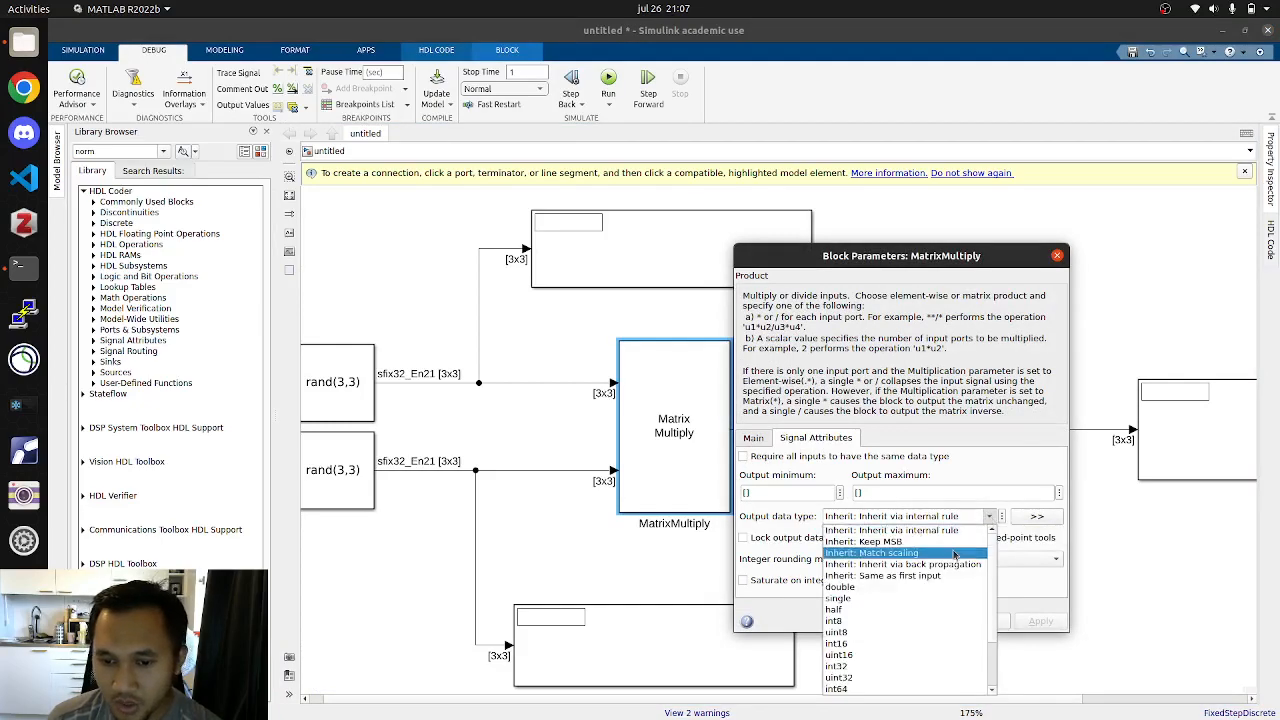
{"action": "scroll", "coordinate": [936, 603], "scroll_direction": "down", "scroll_amount": 2}
{"action": "left_click", "coordinate": [922, 655]}
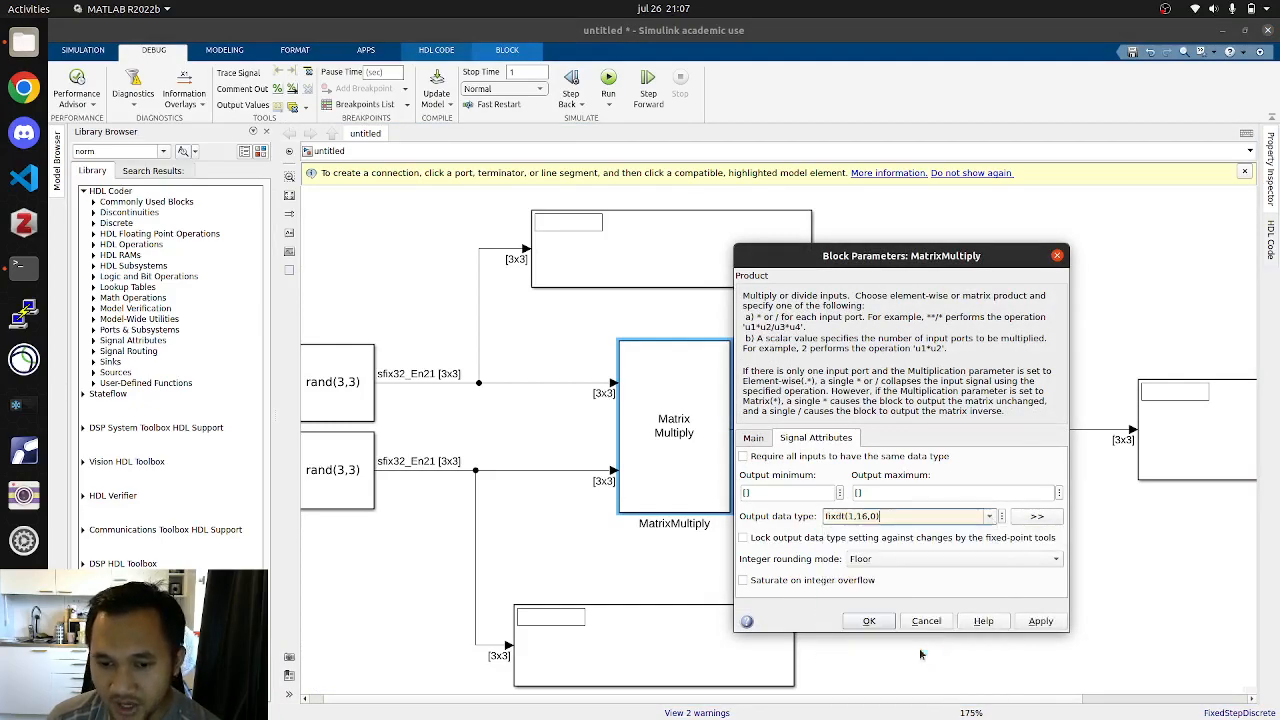
{"action": "double_click", "coordinate": [862, 516]}
{"action": "type", "text": "32,2"}
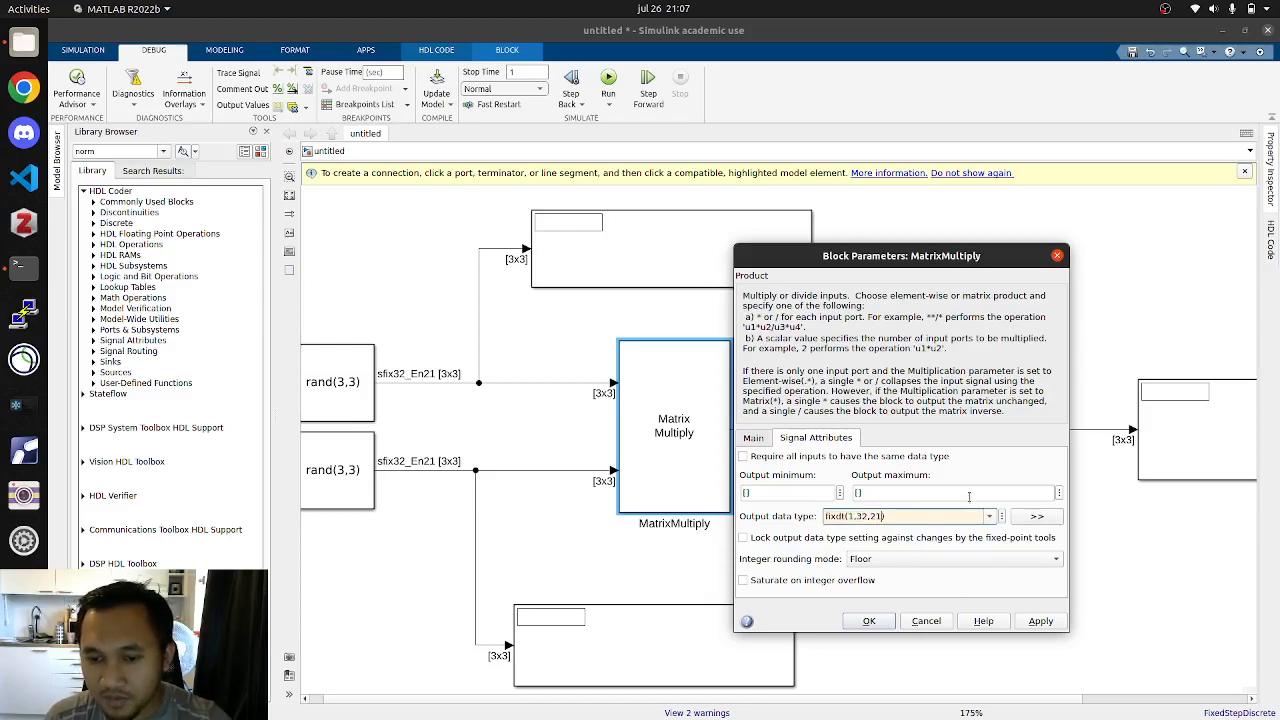
{"action": "left_click", "coordinate": [1032, 625]}
{"action": "left_click", "coordinate": [868, 622]}
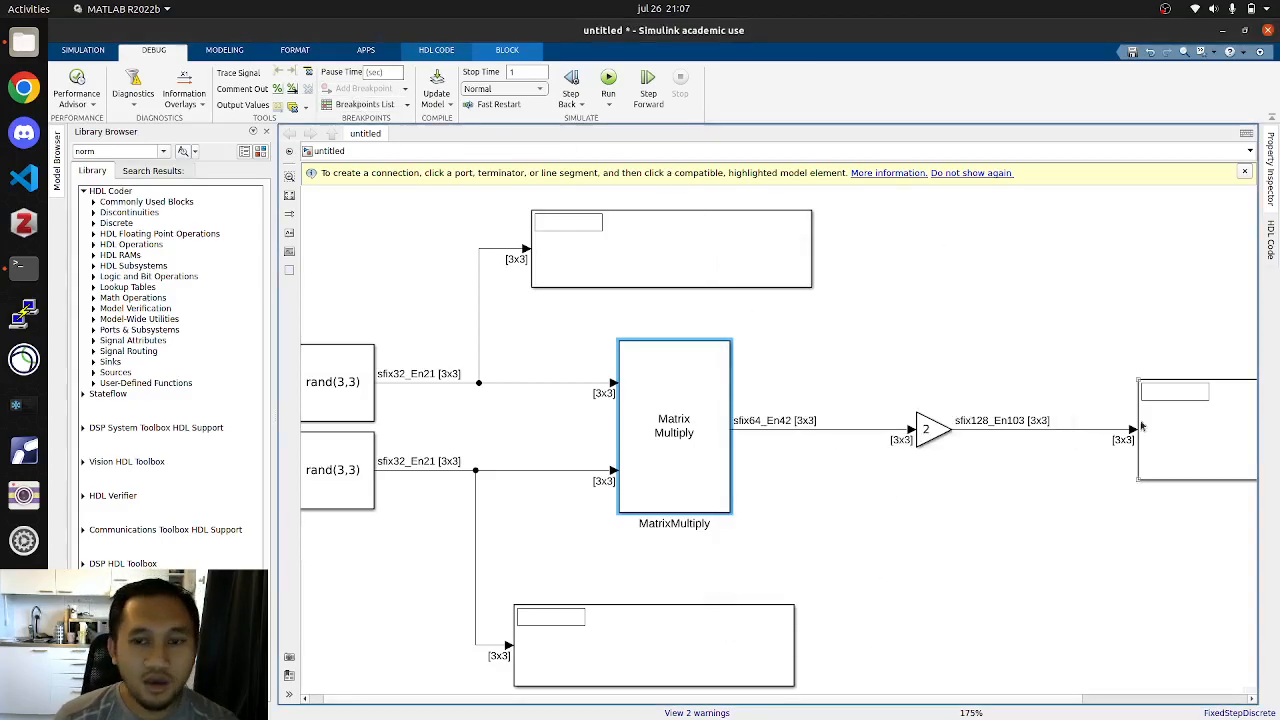
Step: Set the Gain block's output data type to fixdt(1,32,21)
{"action": "double_click", "coordinate": [932, 430]}
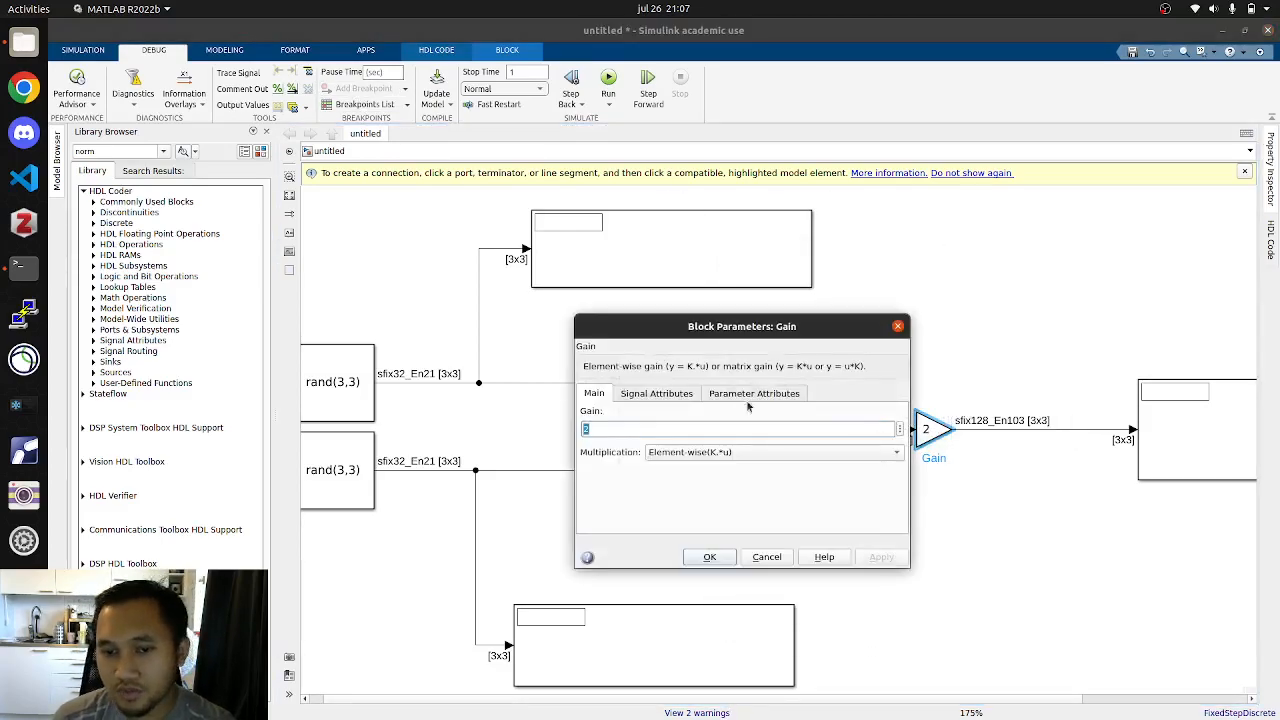
{"action": "left_click", "coordinate": [672, 395]}
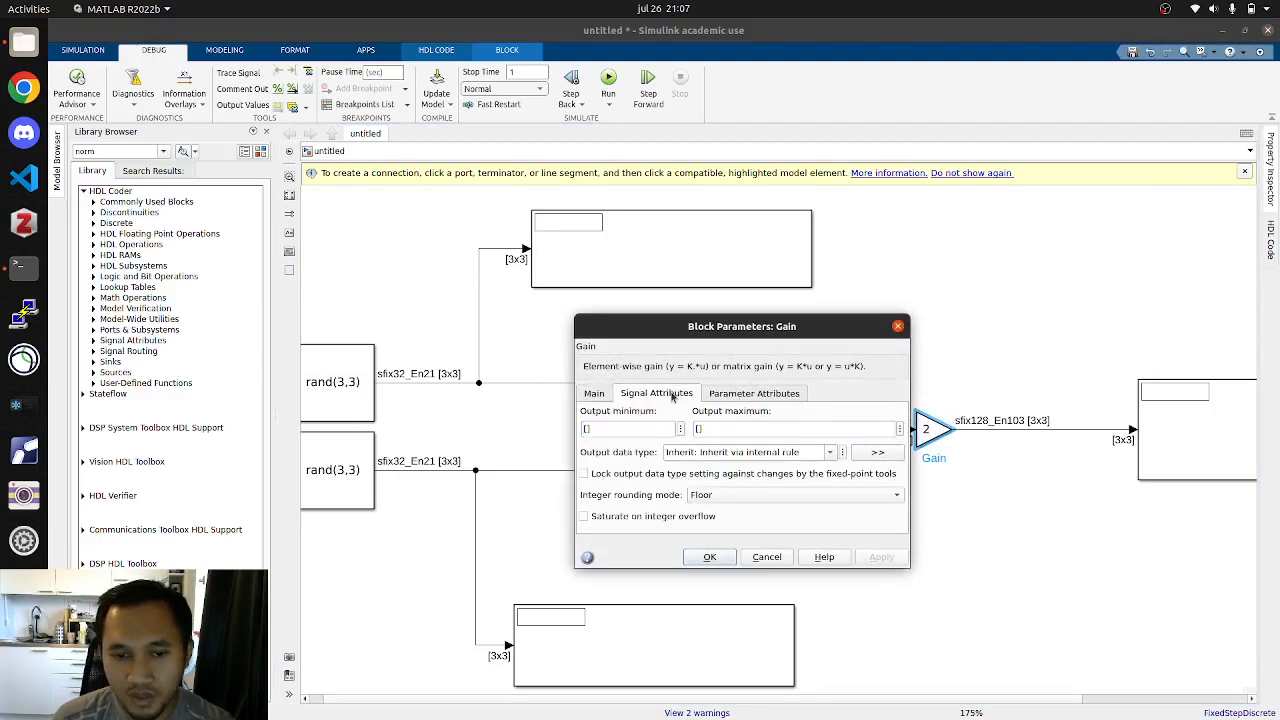
{"action": "left_click", "coordinate": [830, 452]}
{"action": "left_click", "coordinate": [700, 591]}
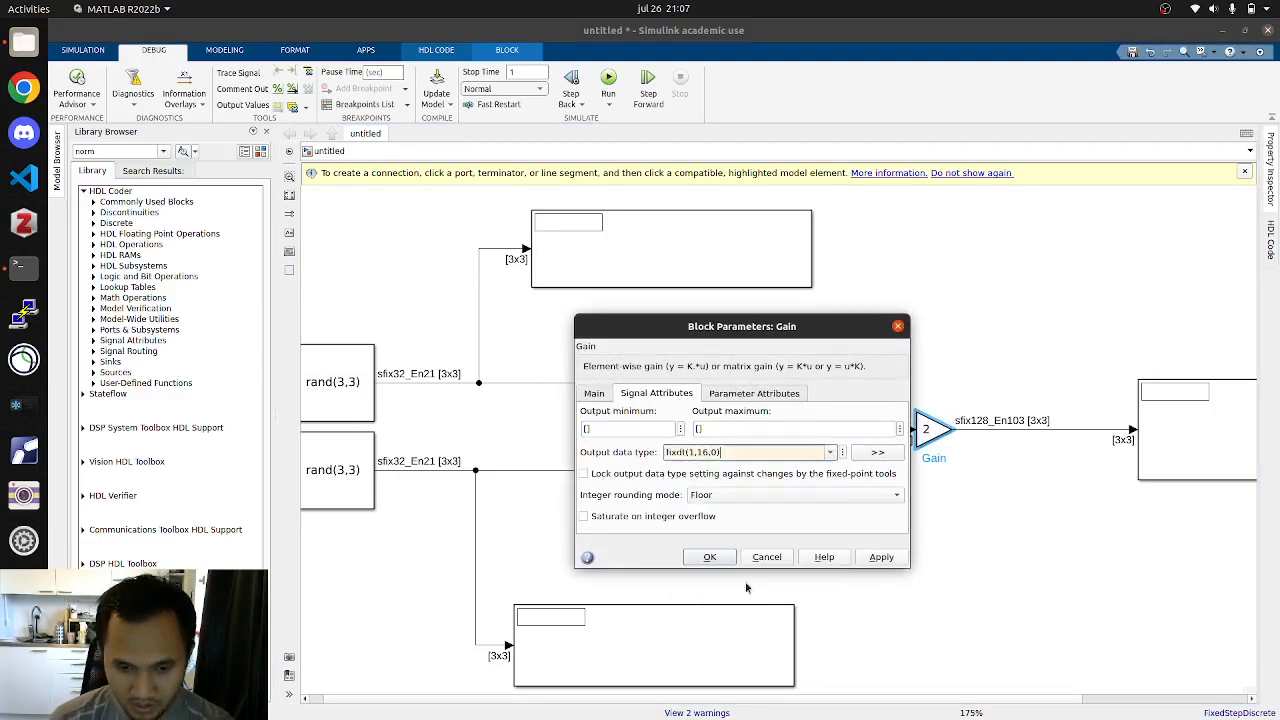
{"action": "type", "text": "32,2"}
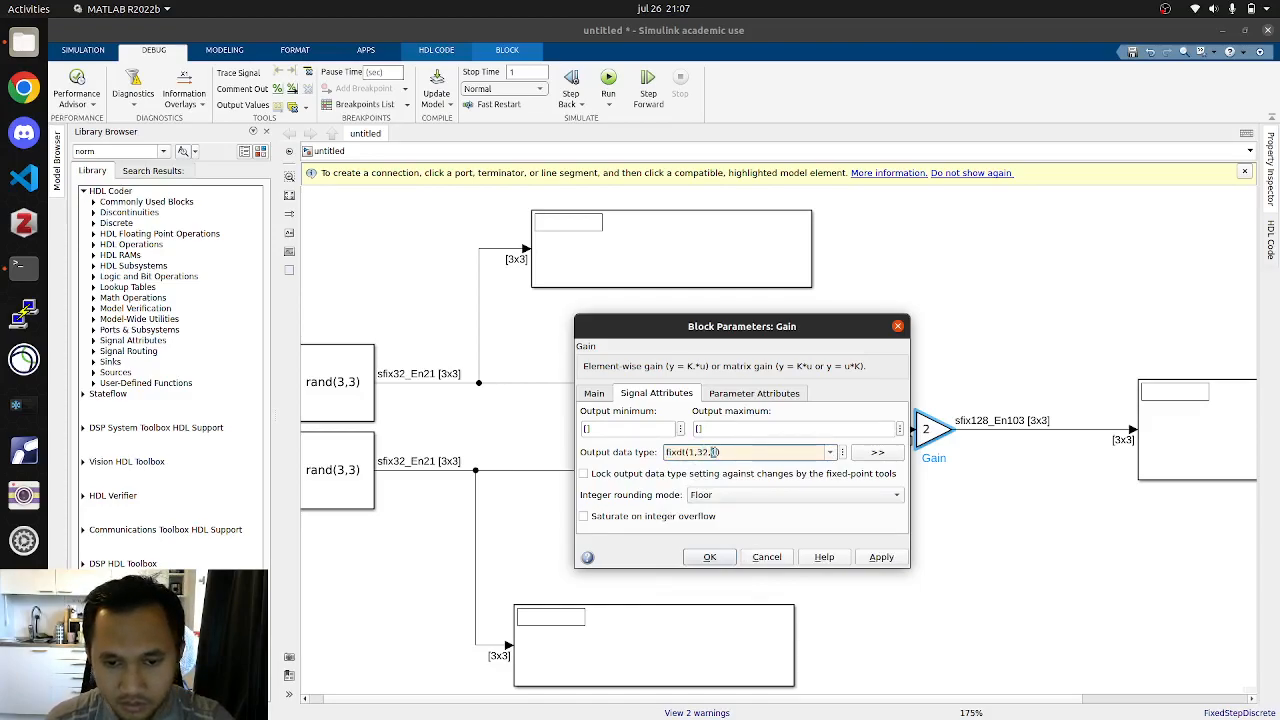
{"action": "type", "text": "1"}
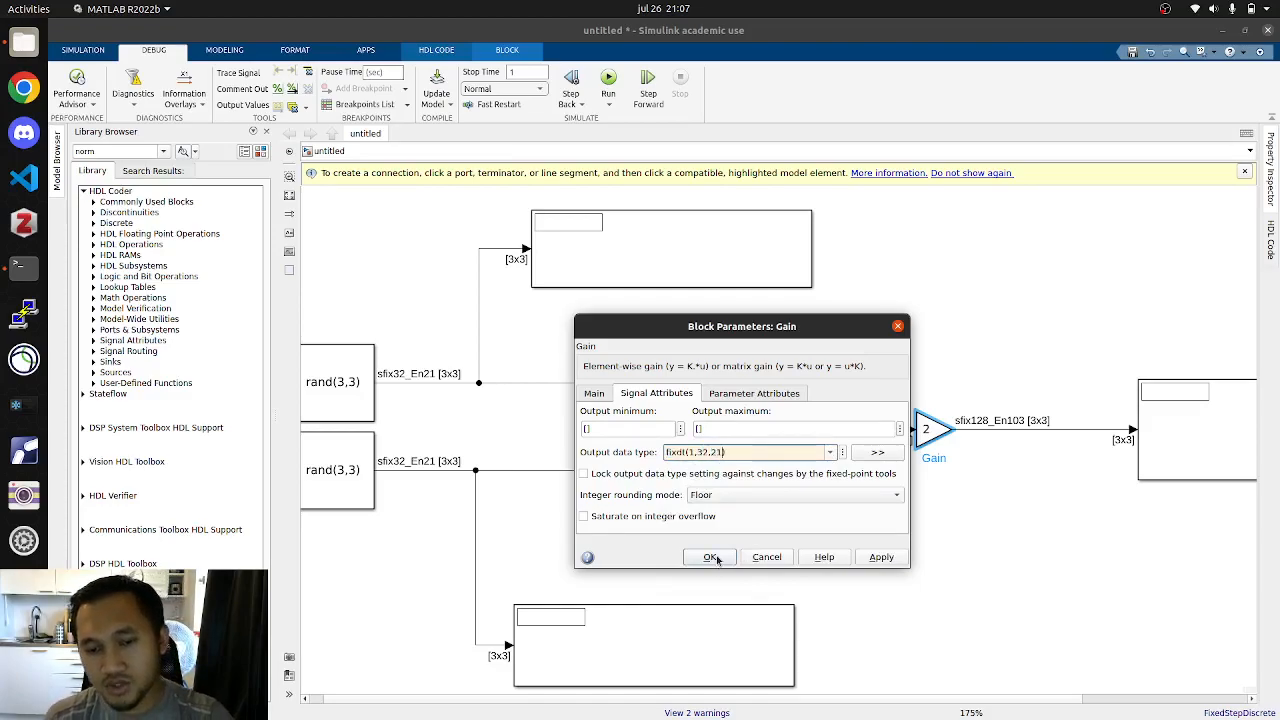
{"action": "left_click", "coordinate": [712, 558]}
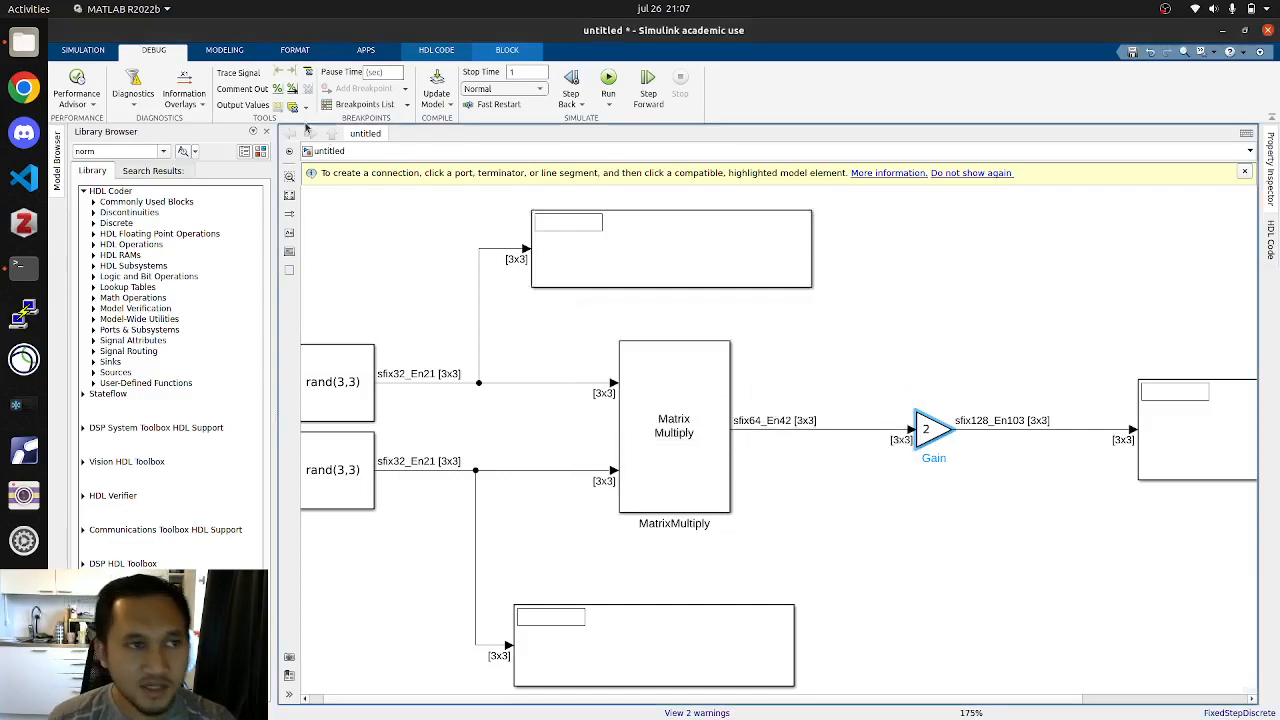
Step: Run the simulation again and check the signal data types and matrices across the whole model
{"action": "left_click", "coordinate": [82, 49]}
{"action": "left_click", "coordinate": [526, 84]}
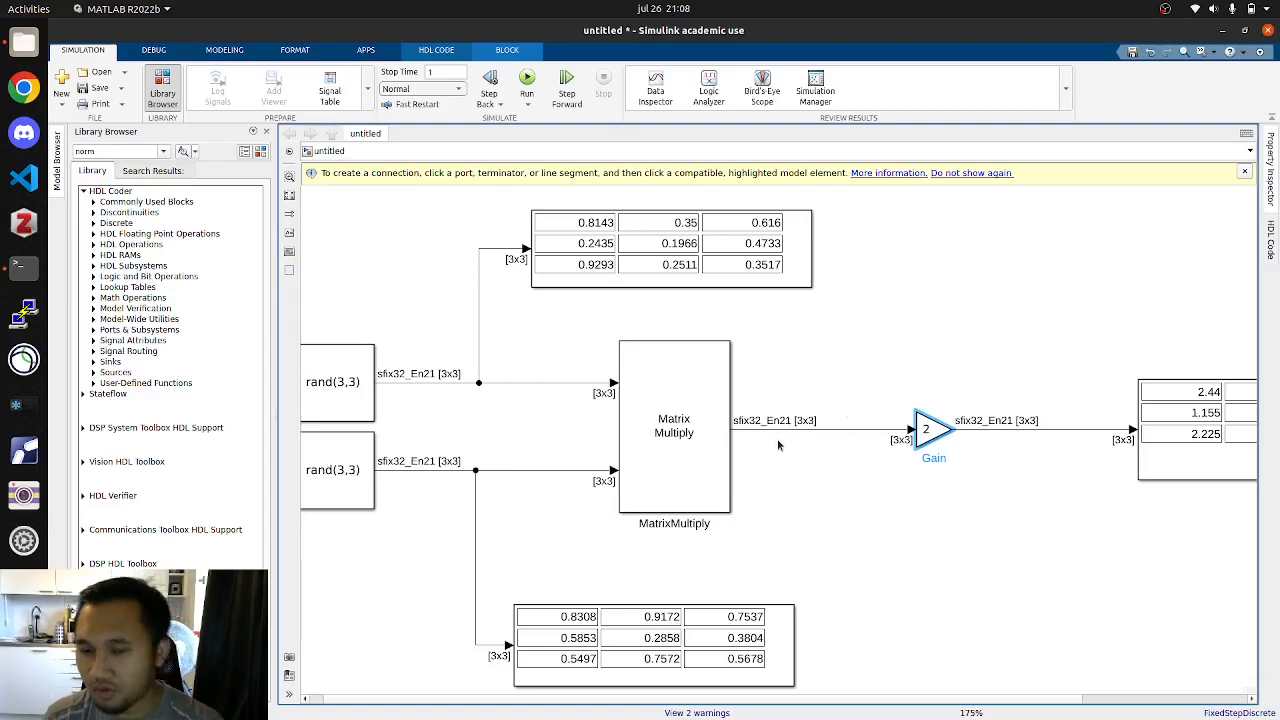
{"action": "scroll", "coordinate": [776, 443], "scroll_direction": "down", "scroll_amount": 2}
{"action": "scroll", "coordinate": [756, 445], "scroll_direction": "down", "scroll_amount": 3}
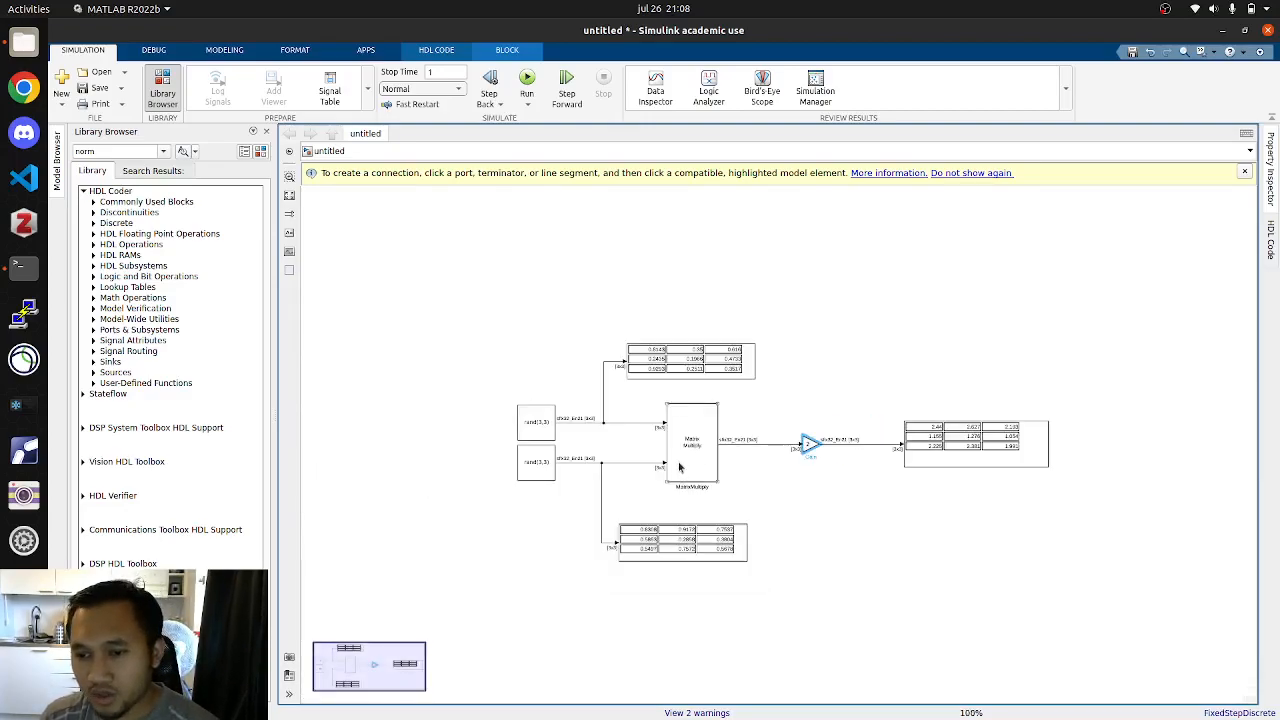
{"action": "scroll", "coordinate": [678, 467], "scroll_direction": "up", "scroll_amount": 1}
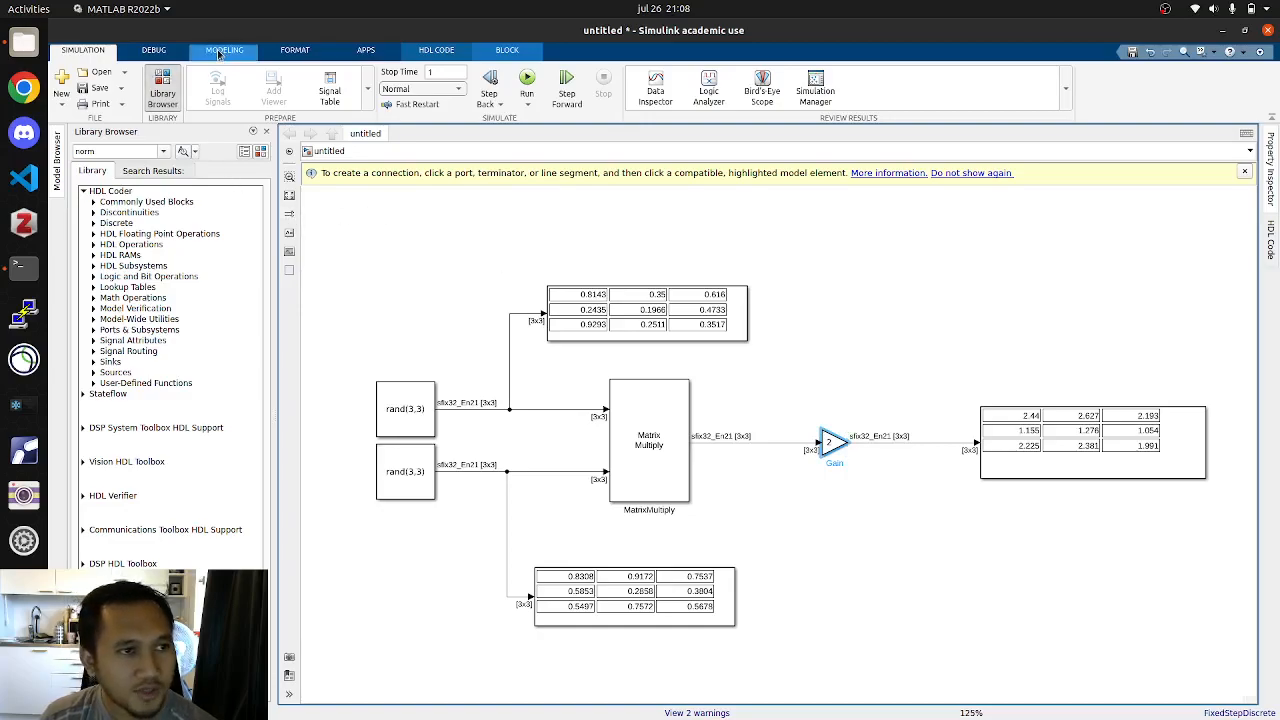
Step: Show the model's Timing Legend to check its sample times
{"action": "left_click", "coordinate": [153, 50]}
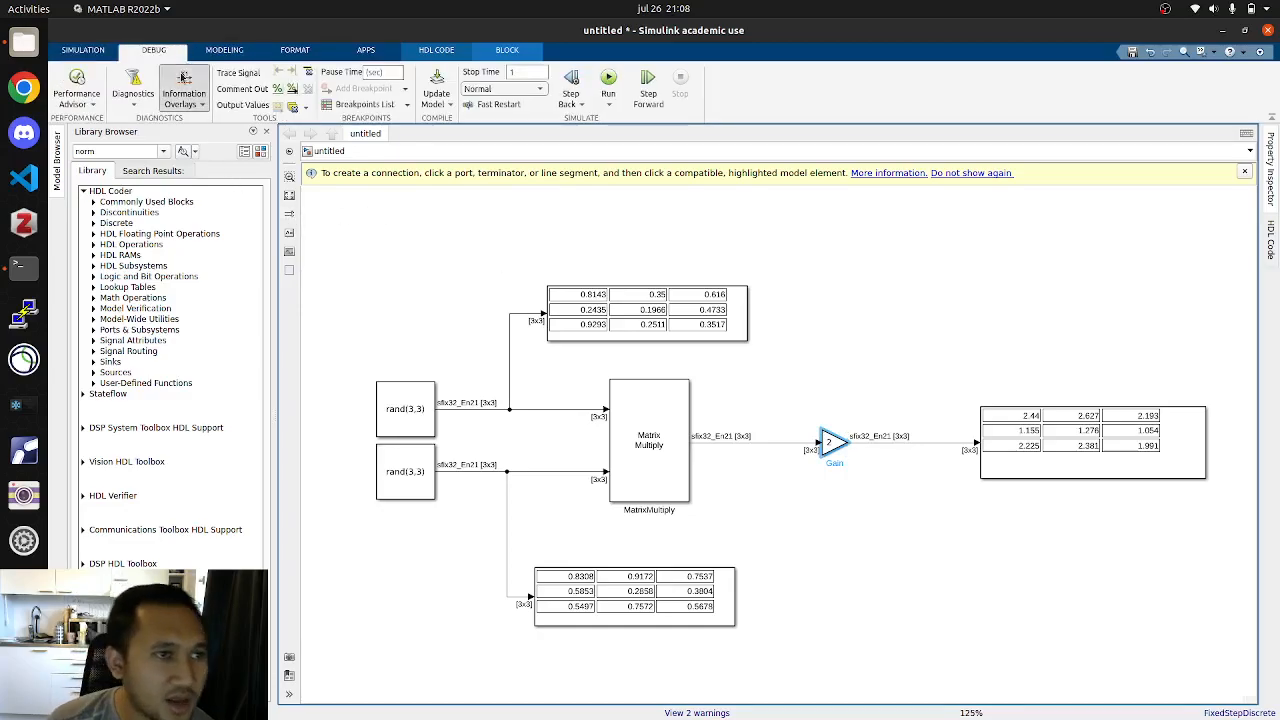
{"action": "left_click", "coordinate": [185, 92]}
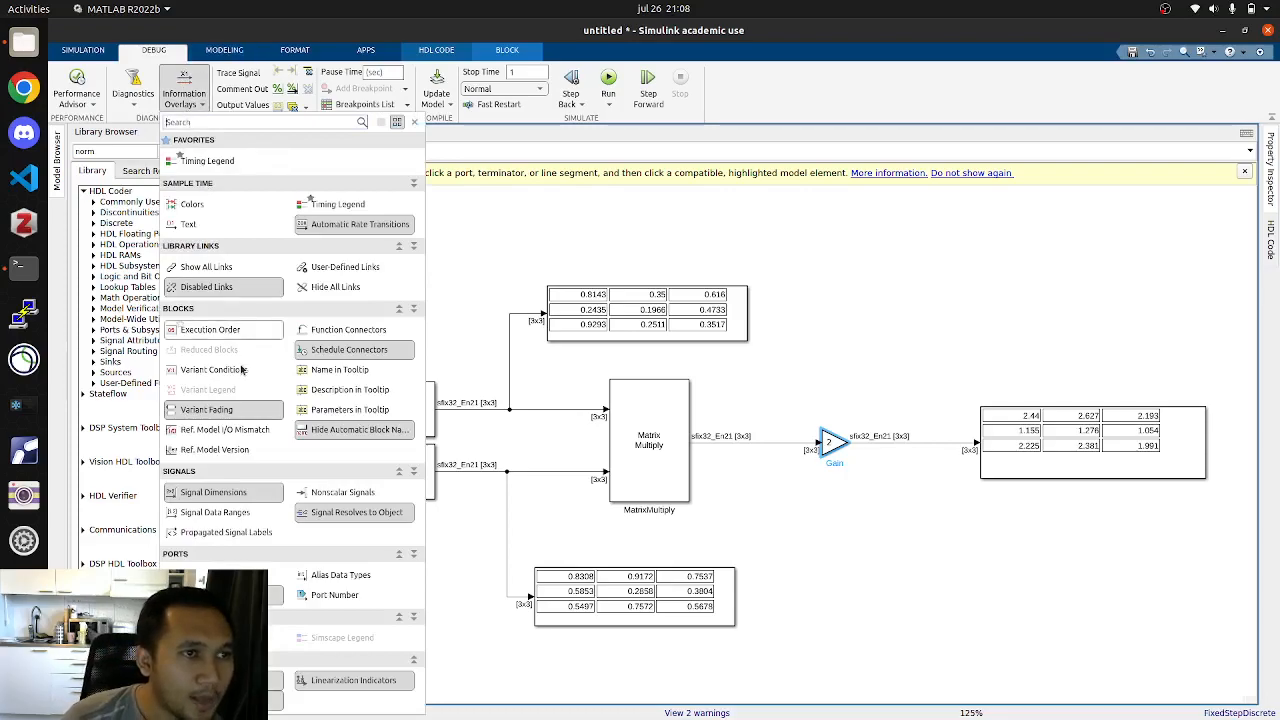
{"action": "left_click", "coordinate": [207, 162]}
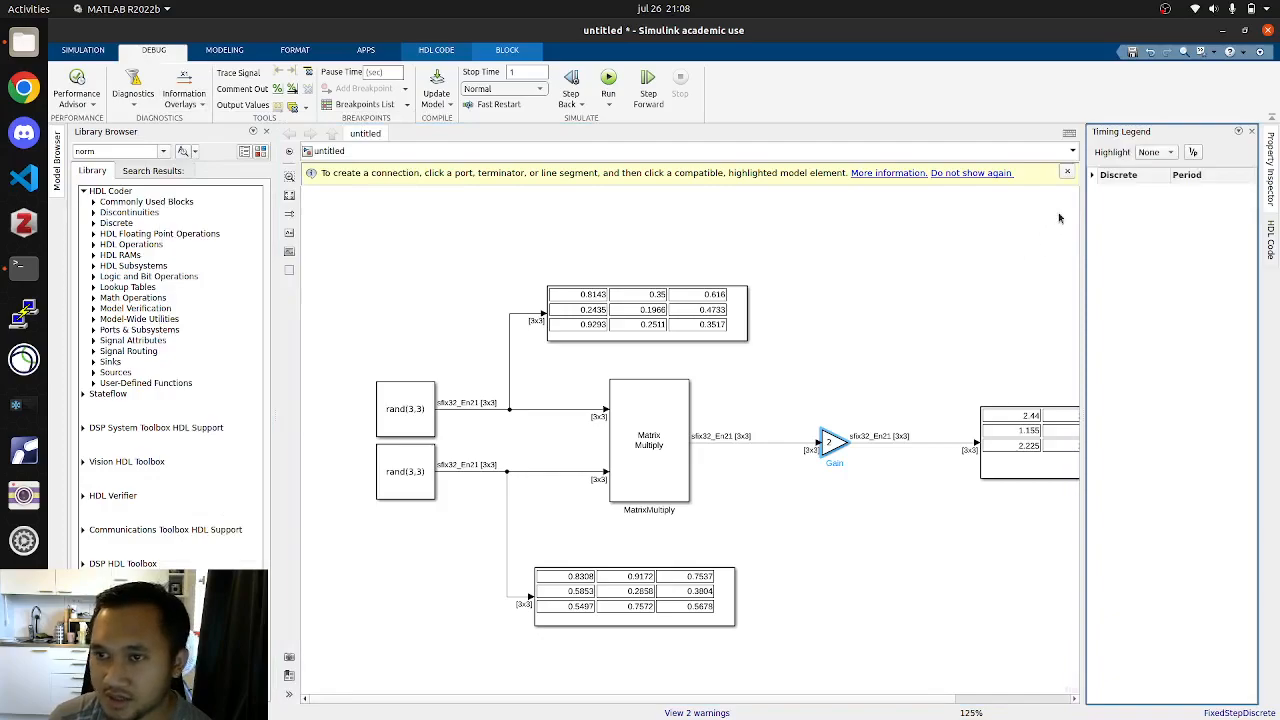
{"action": "left_click", "coordinate": [83, 50]}
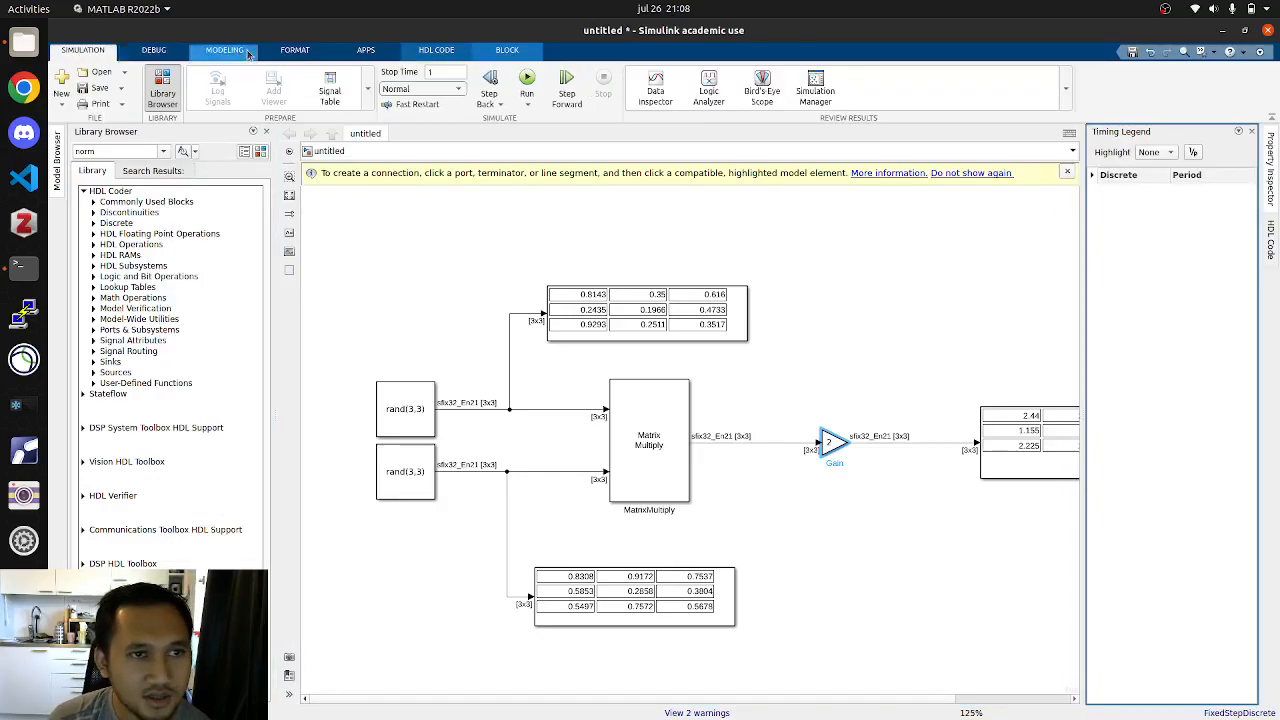
Step: Run the simulation and check the model's discrete sample time in the Timing Legend as both period and 1/period
{"action": "left_click", "coordinate": [526, 85]}
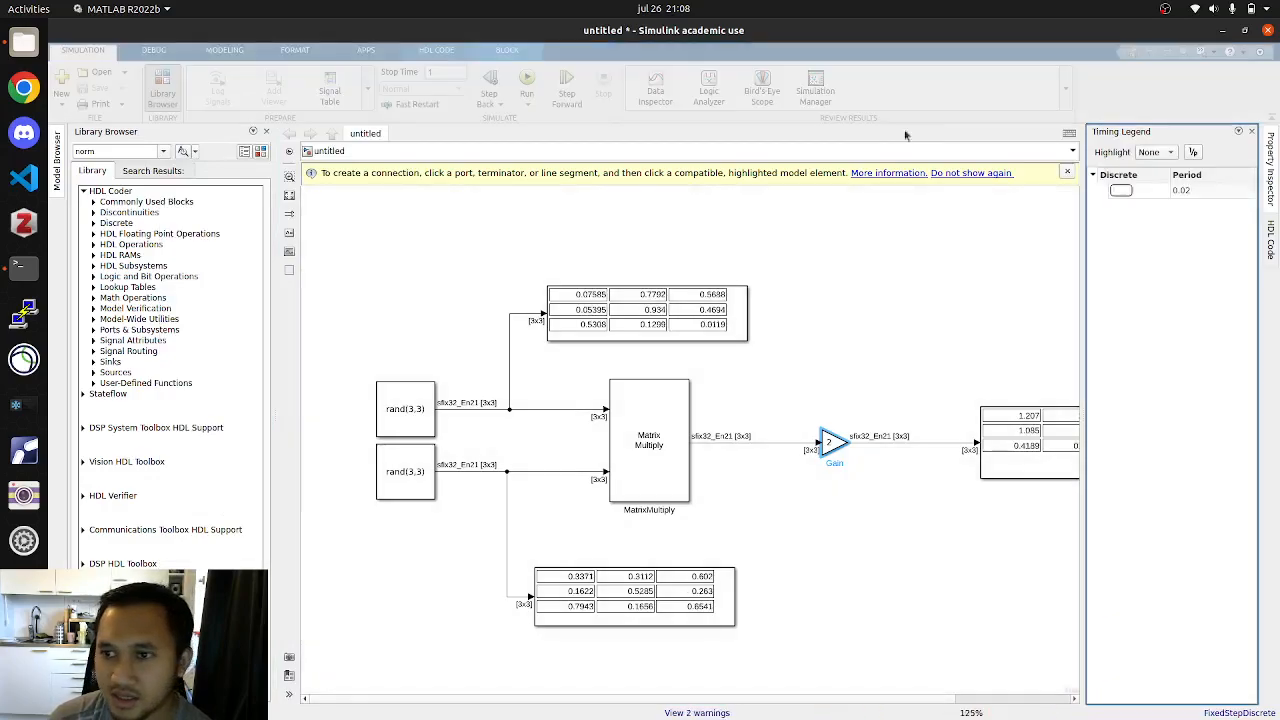
{"action": "left_click", "coordinate": [1191, 193]}
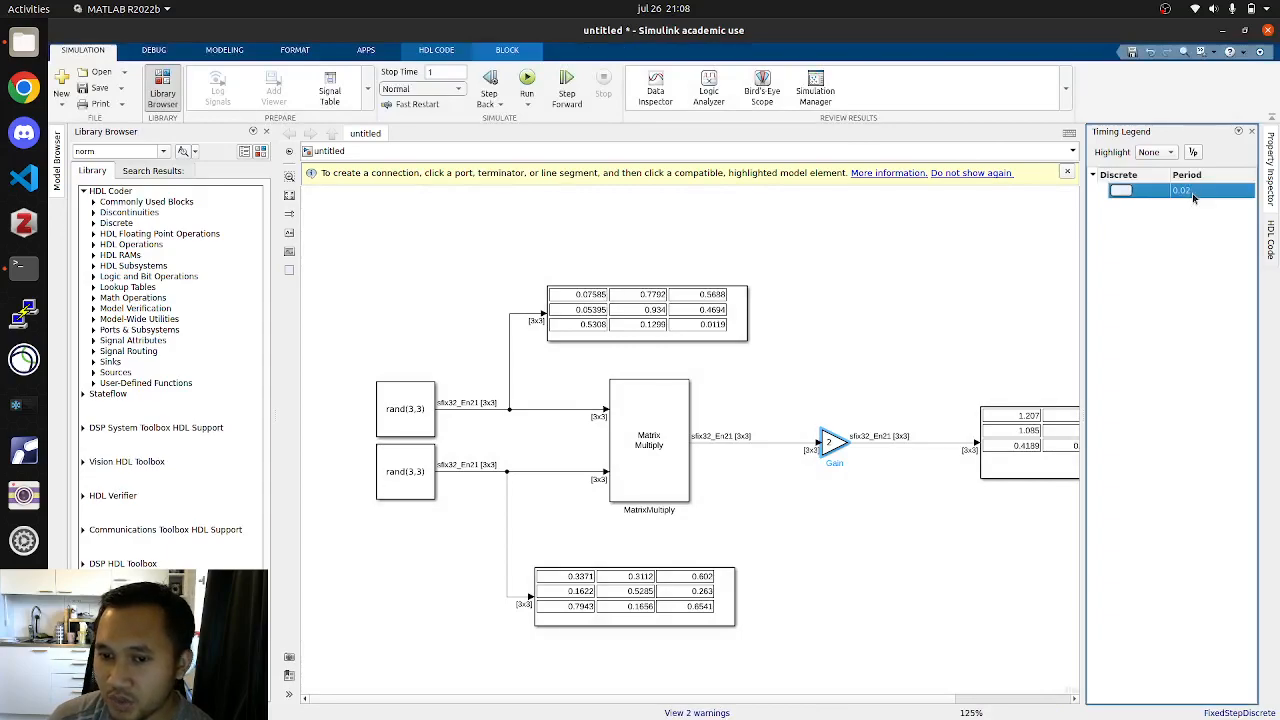
{"action": "left_click", "coordinate": [1192, 152]}
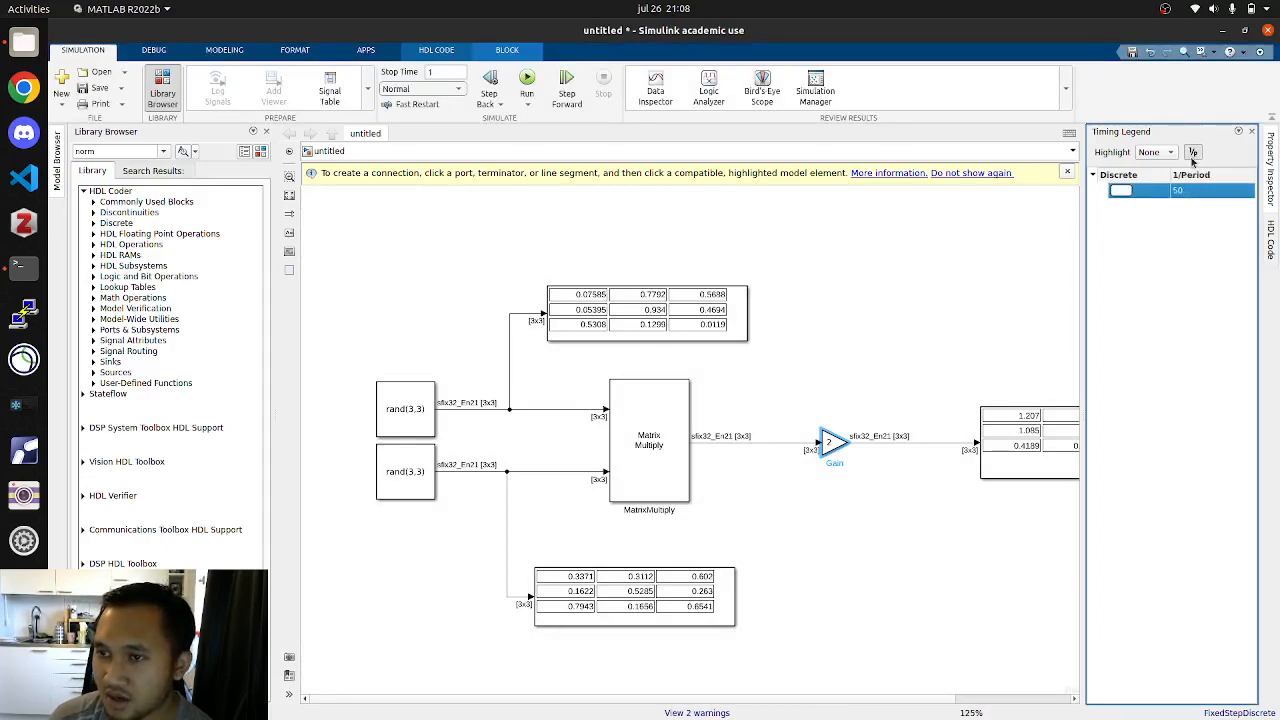
{"action": "left_click", "coordinate": [1193, 152]}
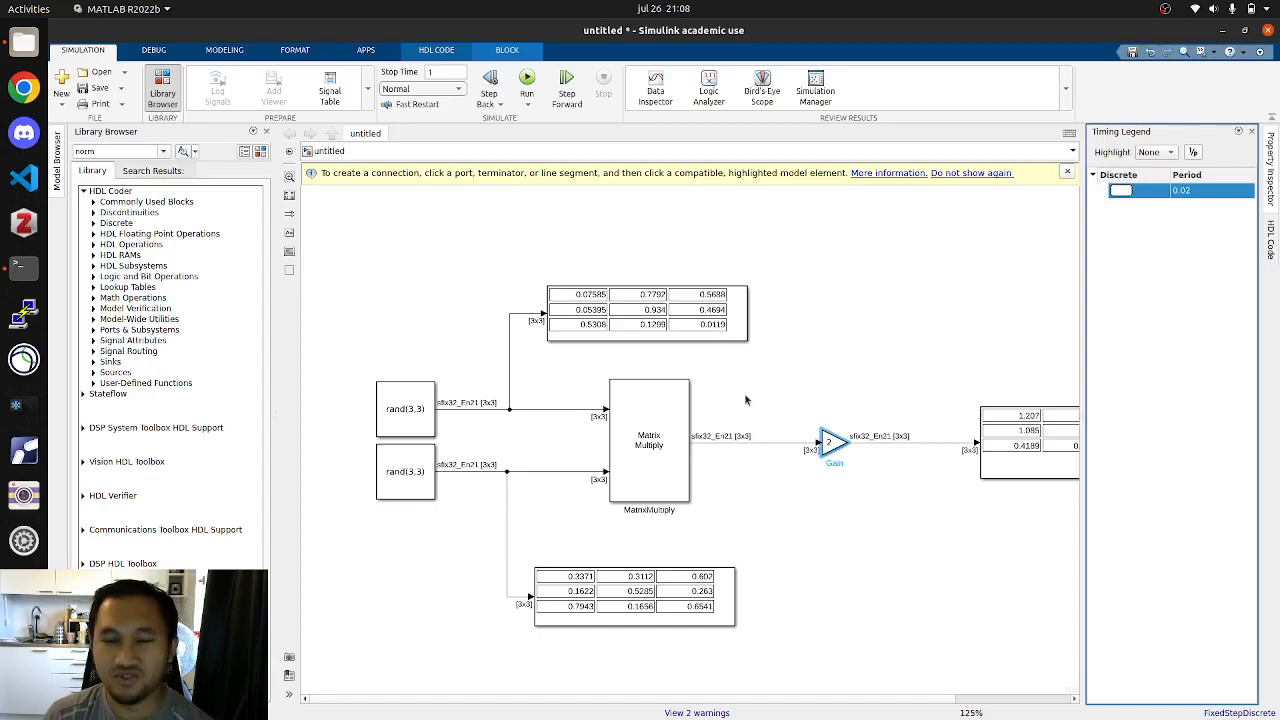
{"action": "left_click", "coordinate": [985, 319]}
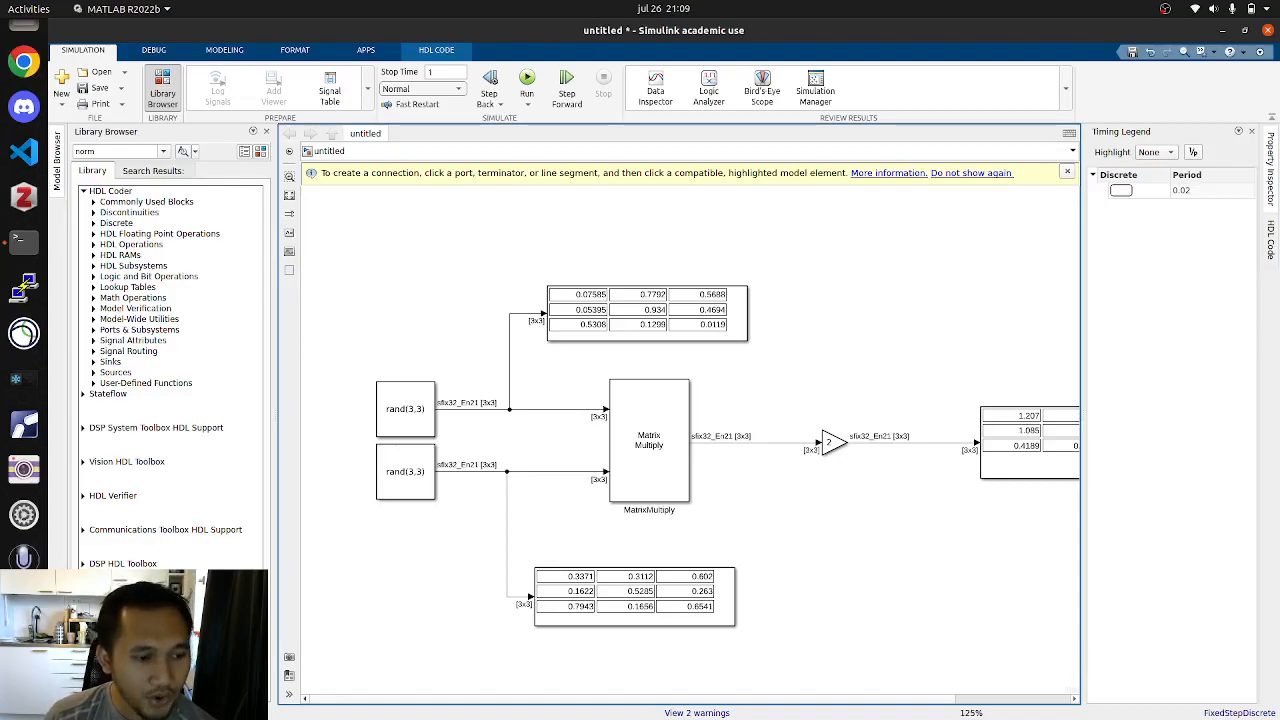
Step: Switch to MATLAB, run hdlsetuptoolpath('ToolName','Xilinx Vivado','ToolPath','/opt/xilinx/Vivado/2022.1/bin/') and return to the Simulink model
{"action": "left_click", "coordinate": [24, 648]}
{"action": "left_click", "coordinate": [138, 543]}
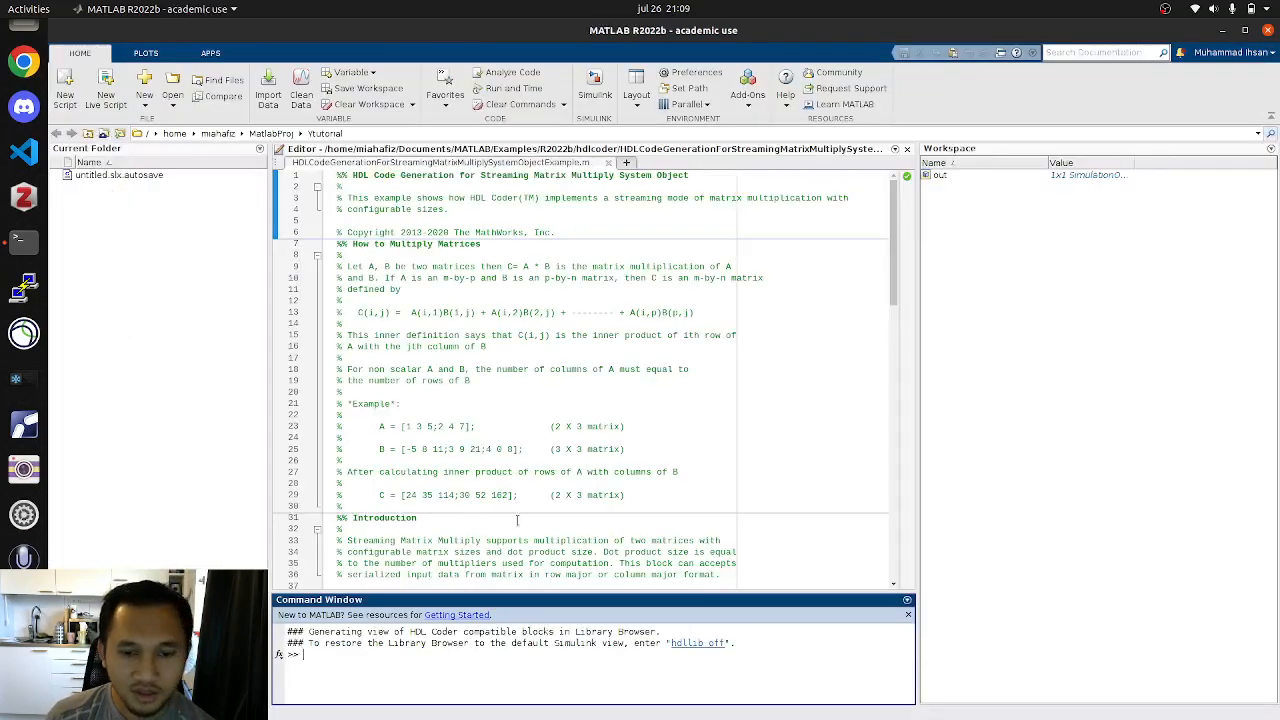
{"action": "key", "text": "Up"}
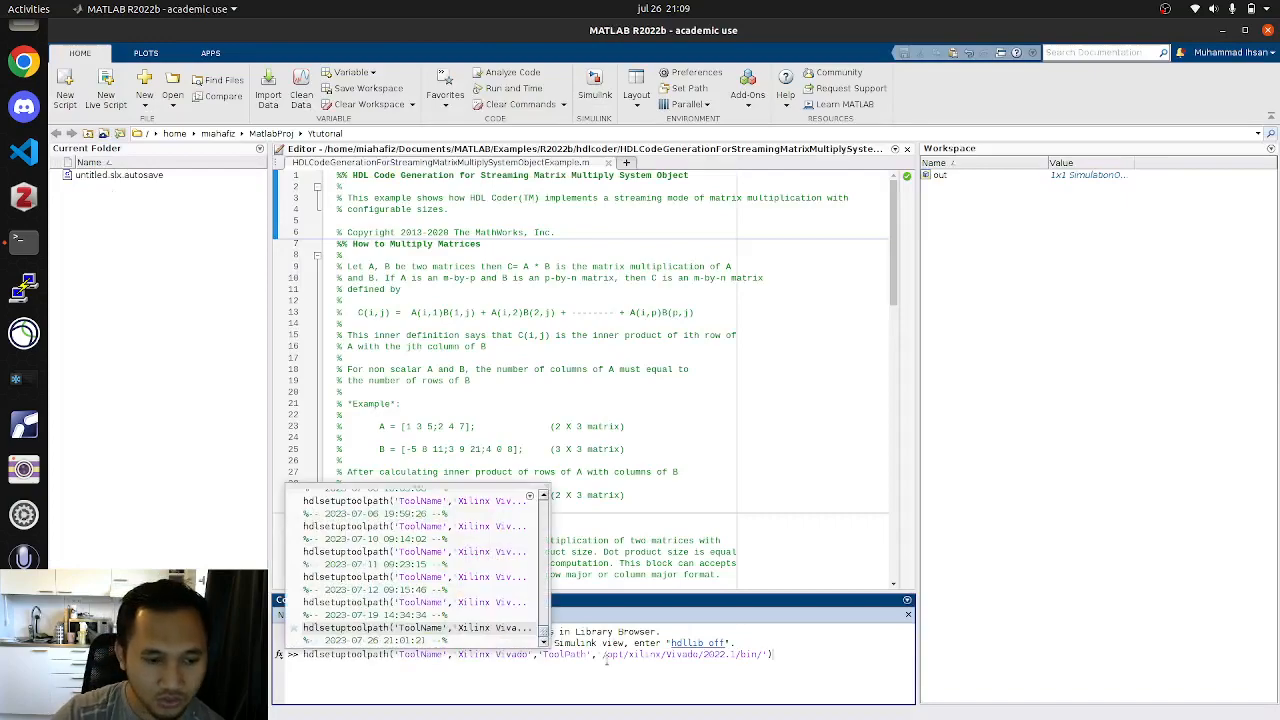
{"action": "key", "text": "Return"}
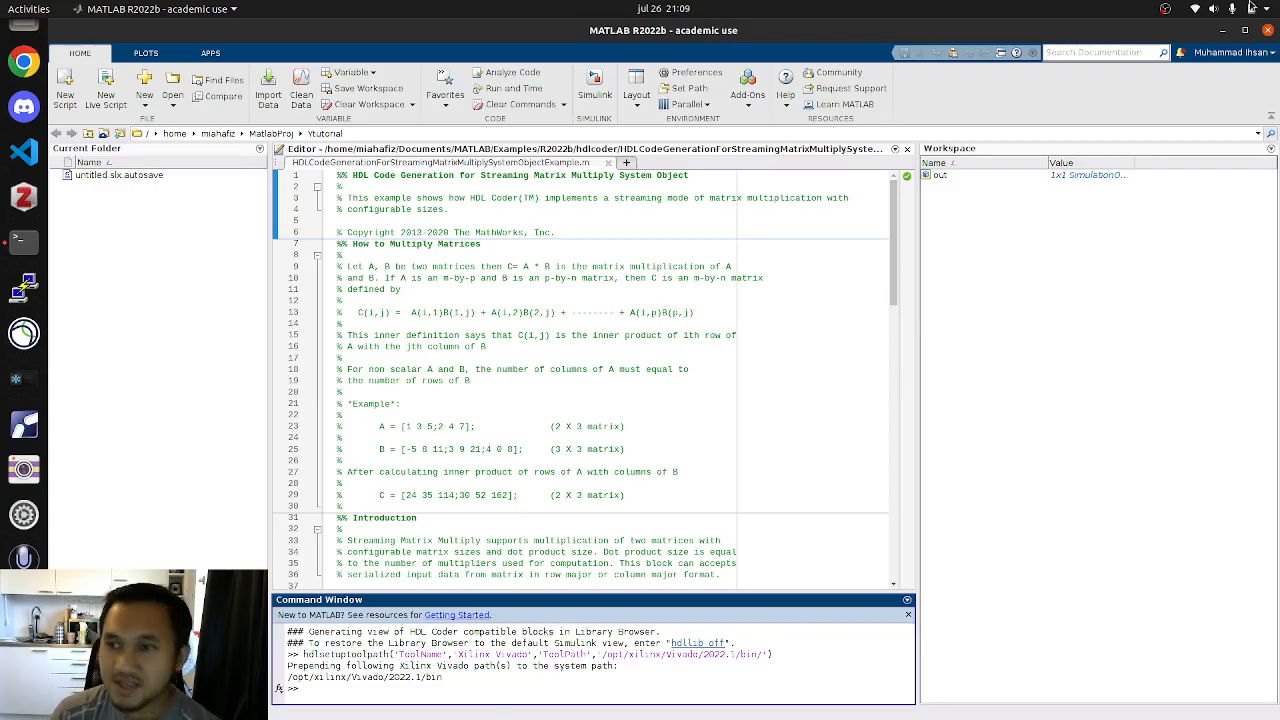
{"action": "left_click", "coordinate": [1223, 31]}
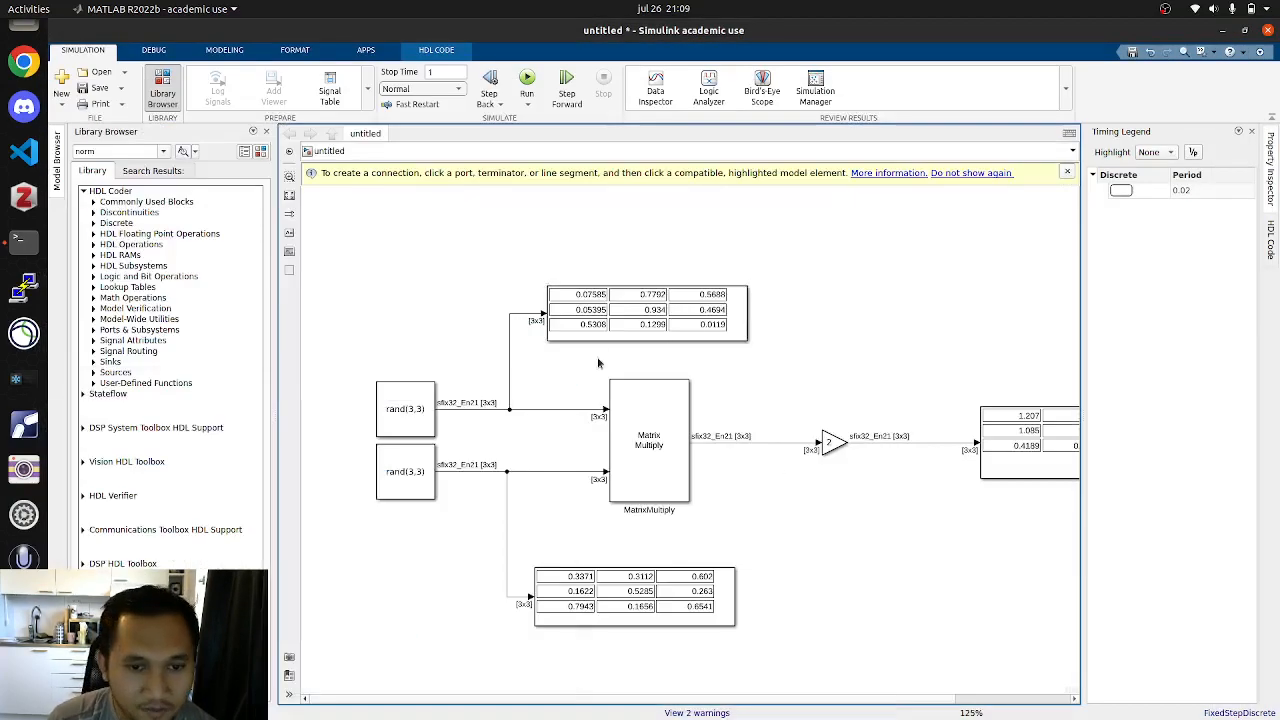
Step: Look up HDL Coder among the available Simulink apps and bring its HDL code generation tools back into view
{"action": "left_click", "coordinate": [421, 50]}
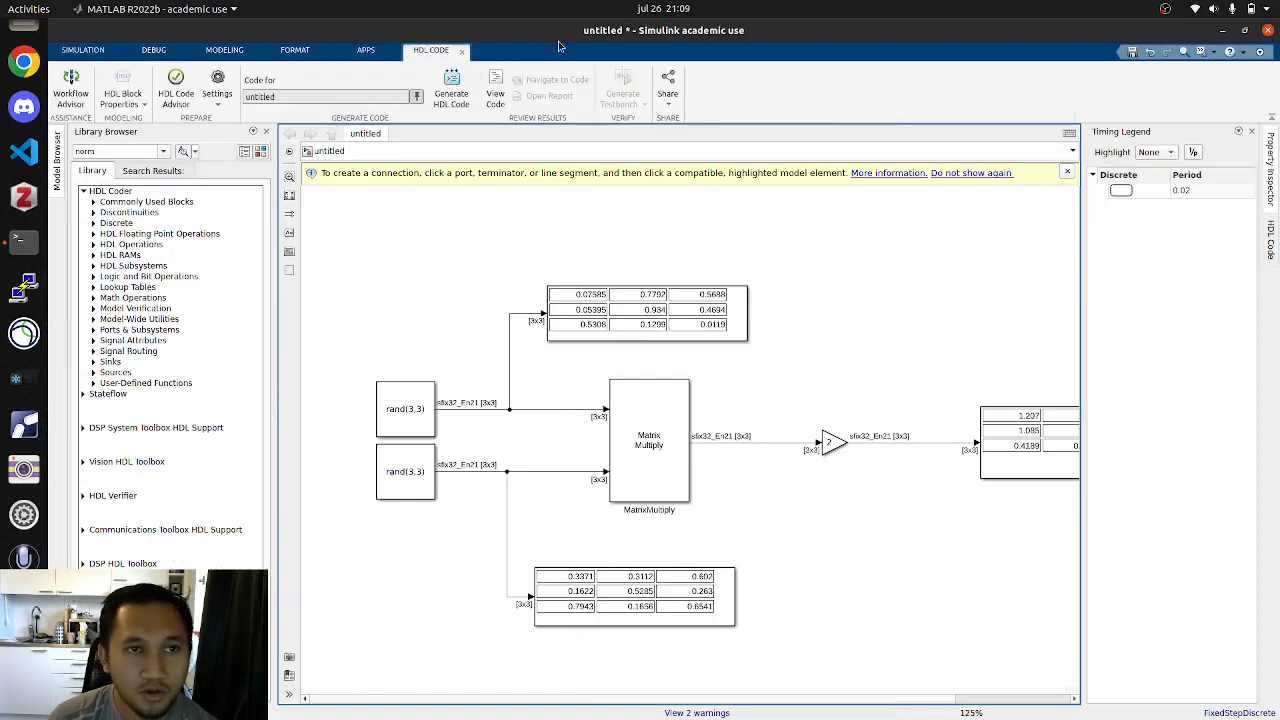
{"action": "left_click", "coordinate": [370, 55]}
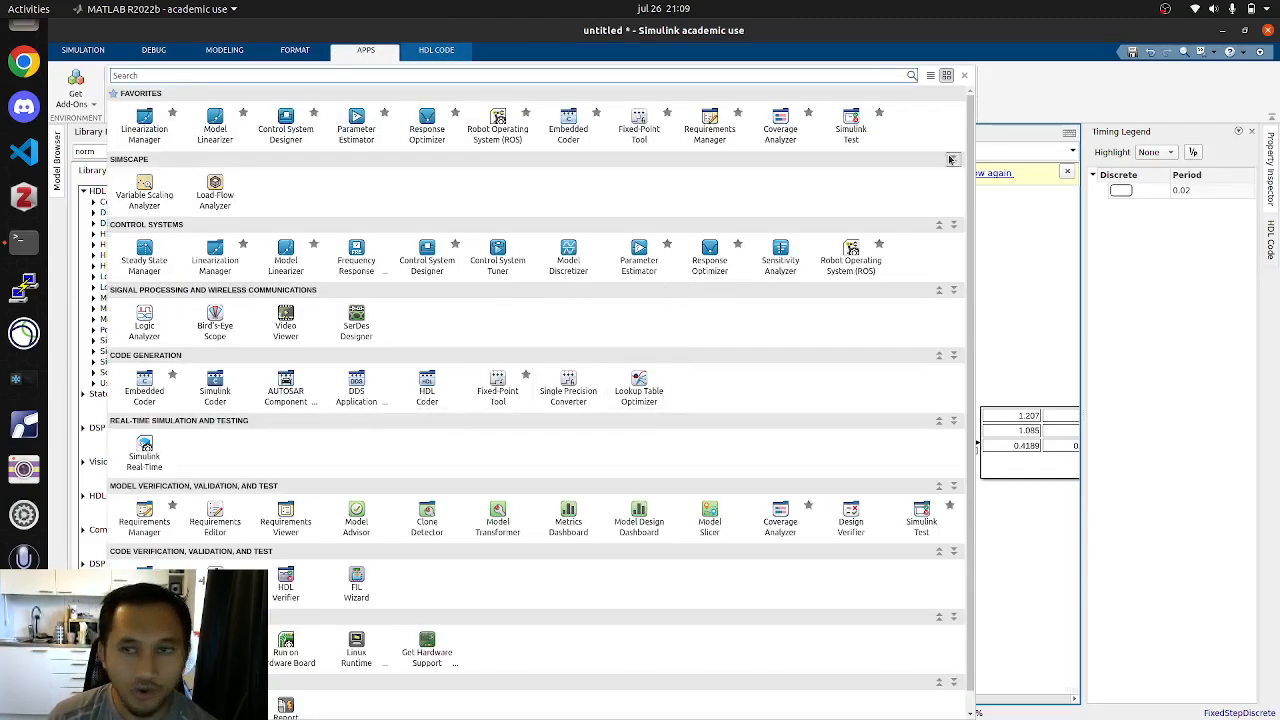
{"action": "left_click", "coordinate": [965, 76]}
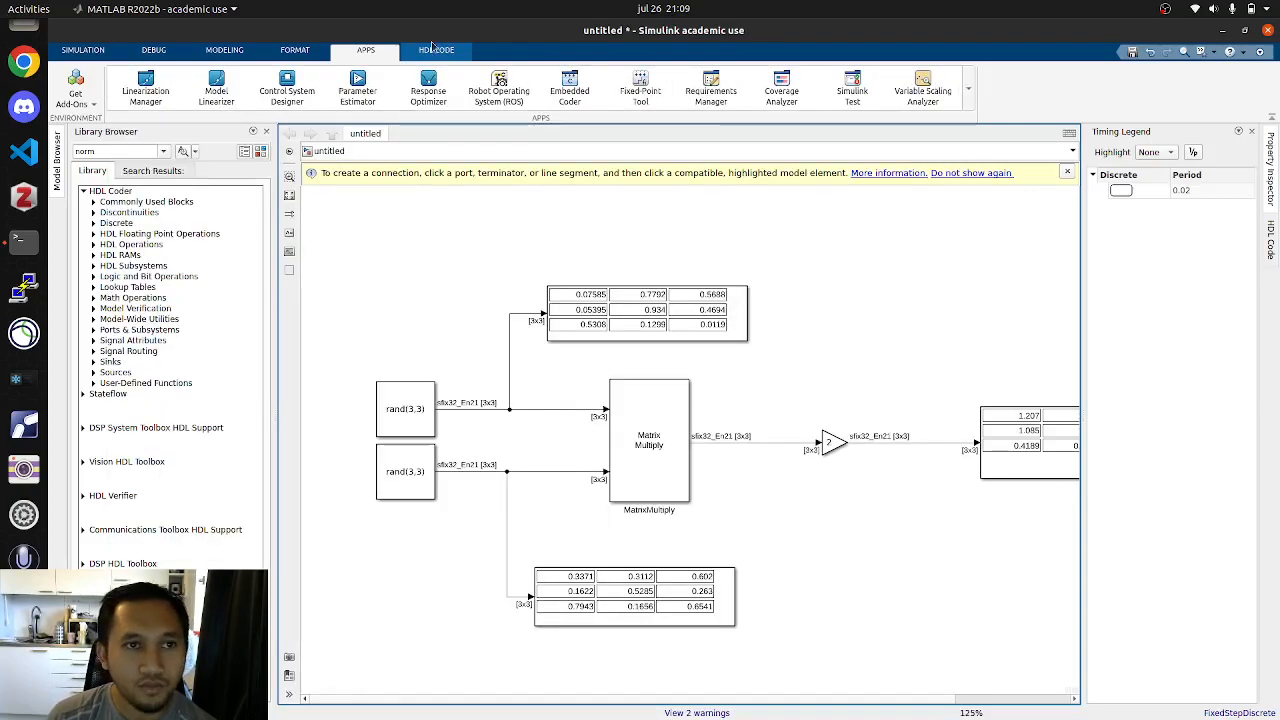
{"action": "left_click", "coordinate": [434, 49]}
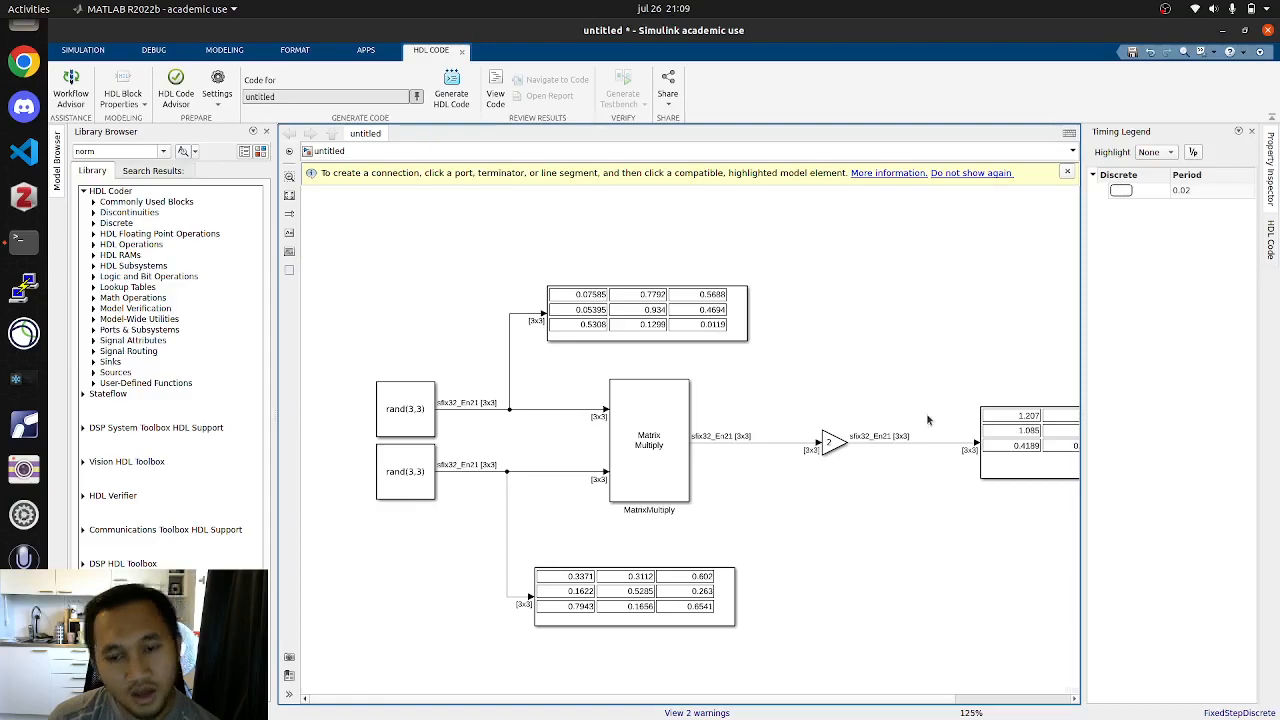
Step: Group the Matrix Multiply and Gain blocks into a subsystem, enlarge it and place it between the inputs and the output display
{"action": "left_click_drag", "start_coordinate": [563, 373], "coordinate": [882, 521]}
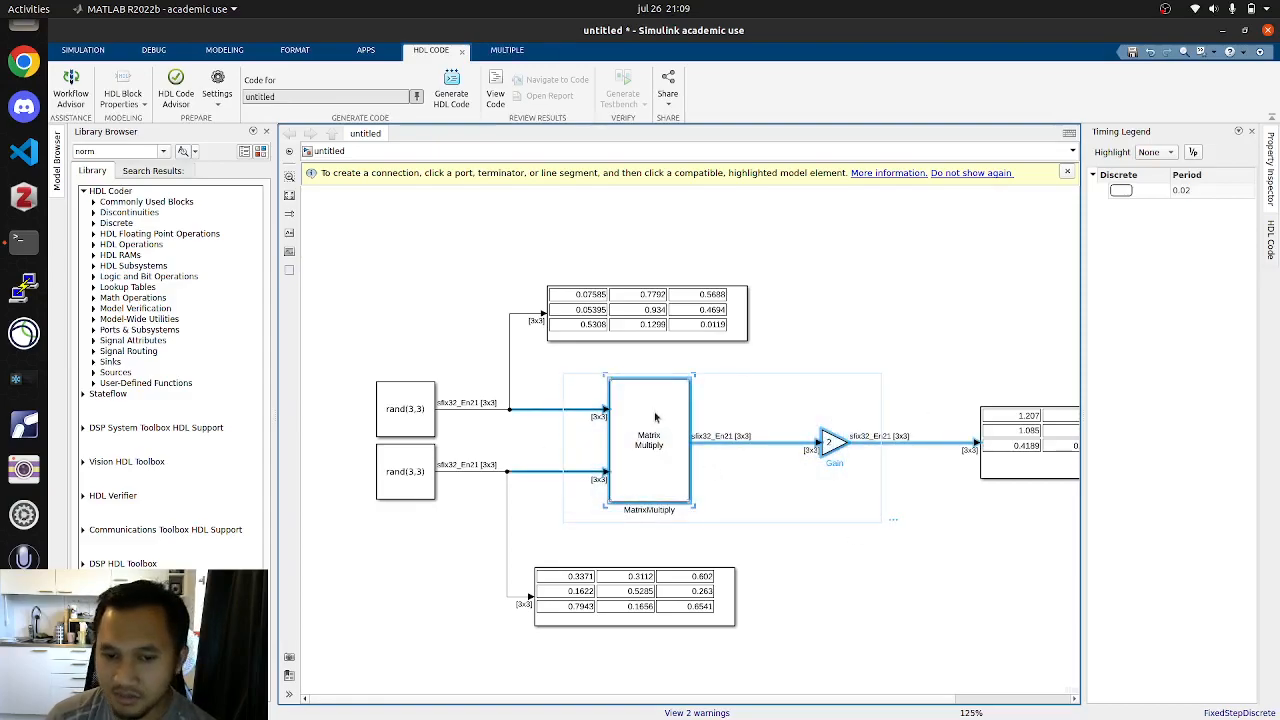
{"action": "right_click", "coordinate": [655, 412]}
{"action": "left_click", "coordinate": [769, 537]}
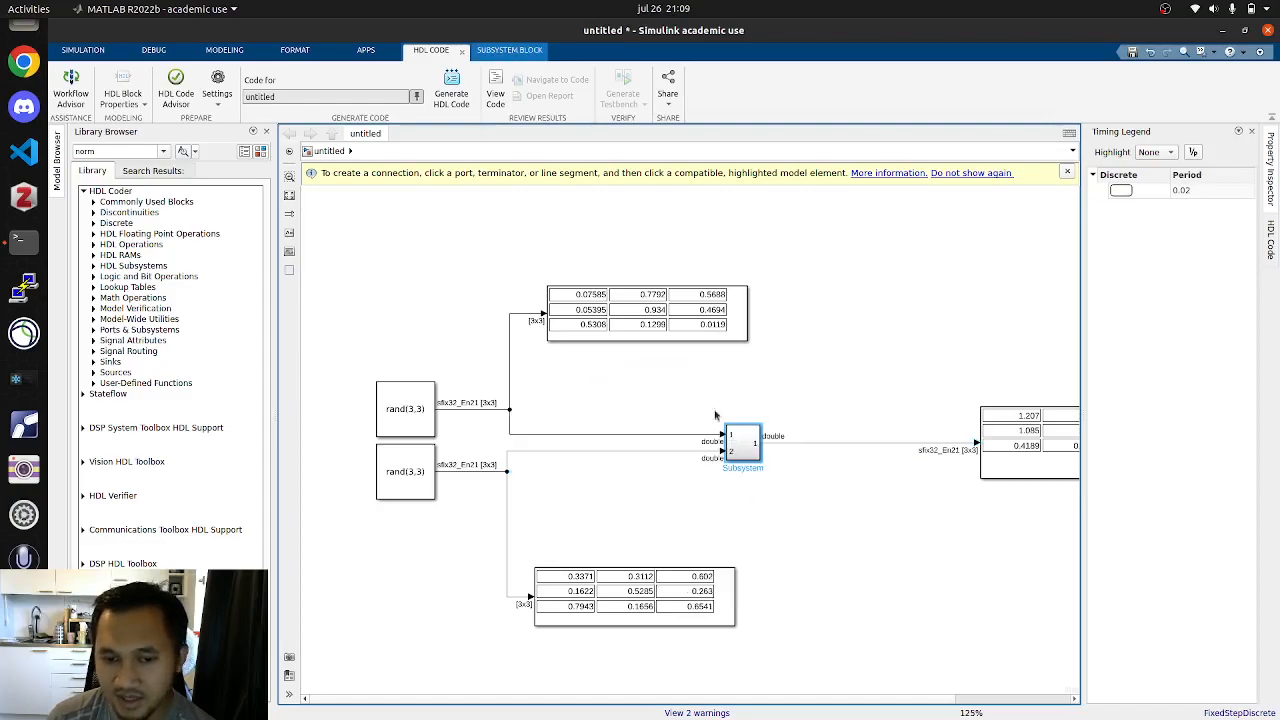
{"action": "left_click_drag", "start_coordinate": [696, 438], "coordinate": [844, 511]}
{"action": "left_click_drag", "start_coordinate": [775, 478], "coordinate": [746, 463]}
Step: Rename the new subsystem as mathty_algorithm
{"action": "double_click", "coordinate": [724, 503]}
{"action": "type", "text": "mat"}
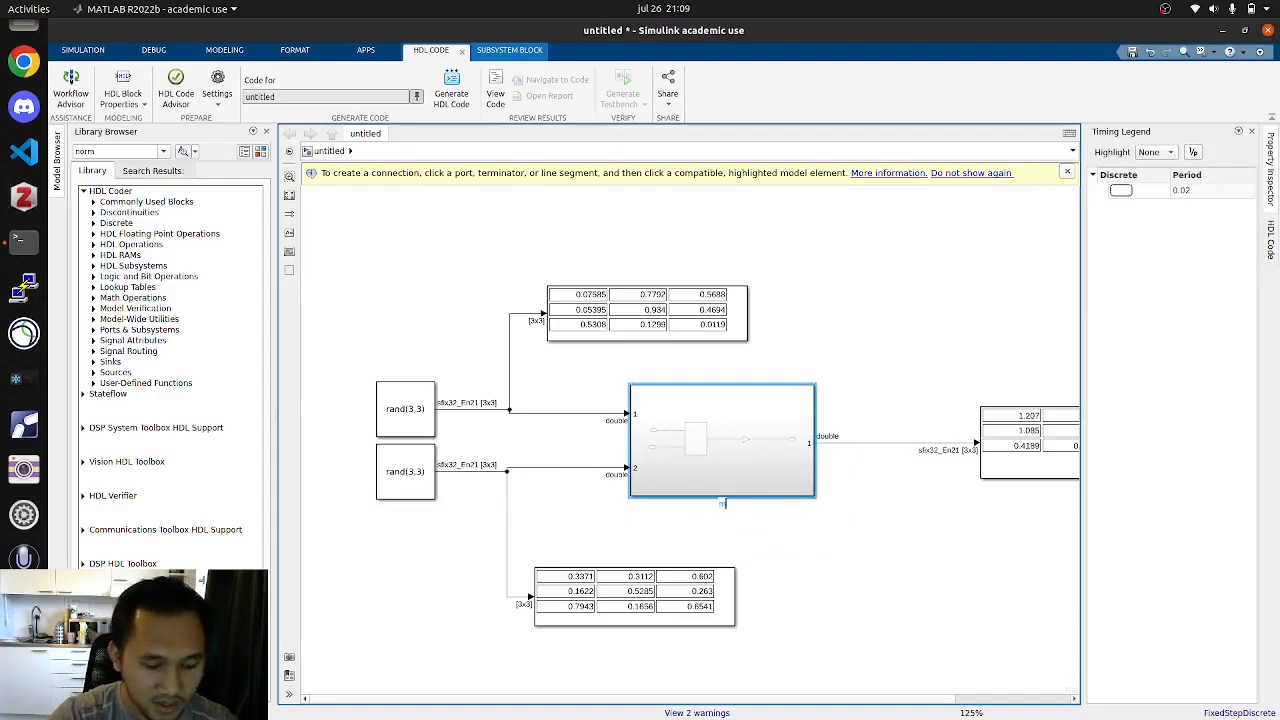
{"action": "type", "text": "mul"}
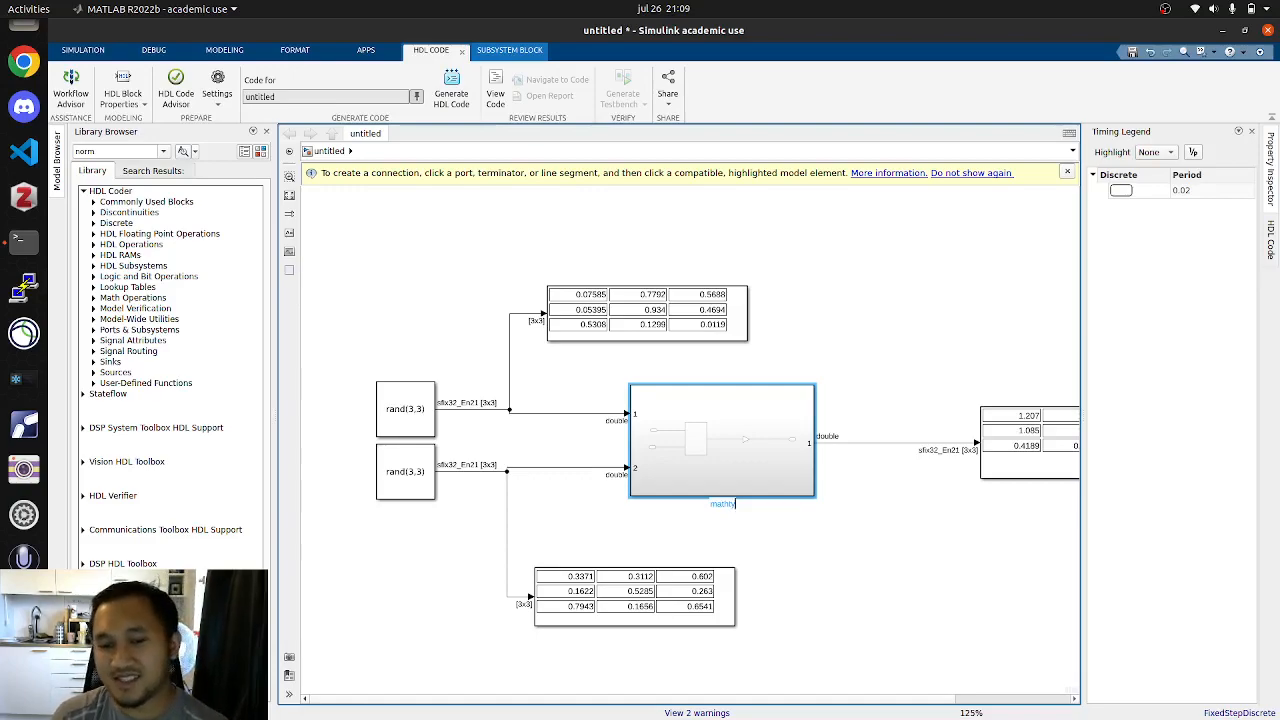
{"action": "type", "text": "_alto"}
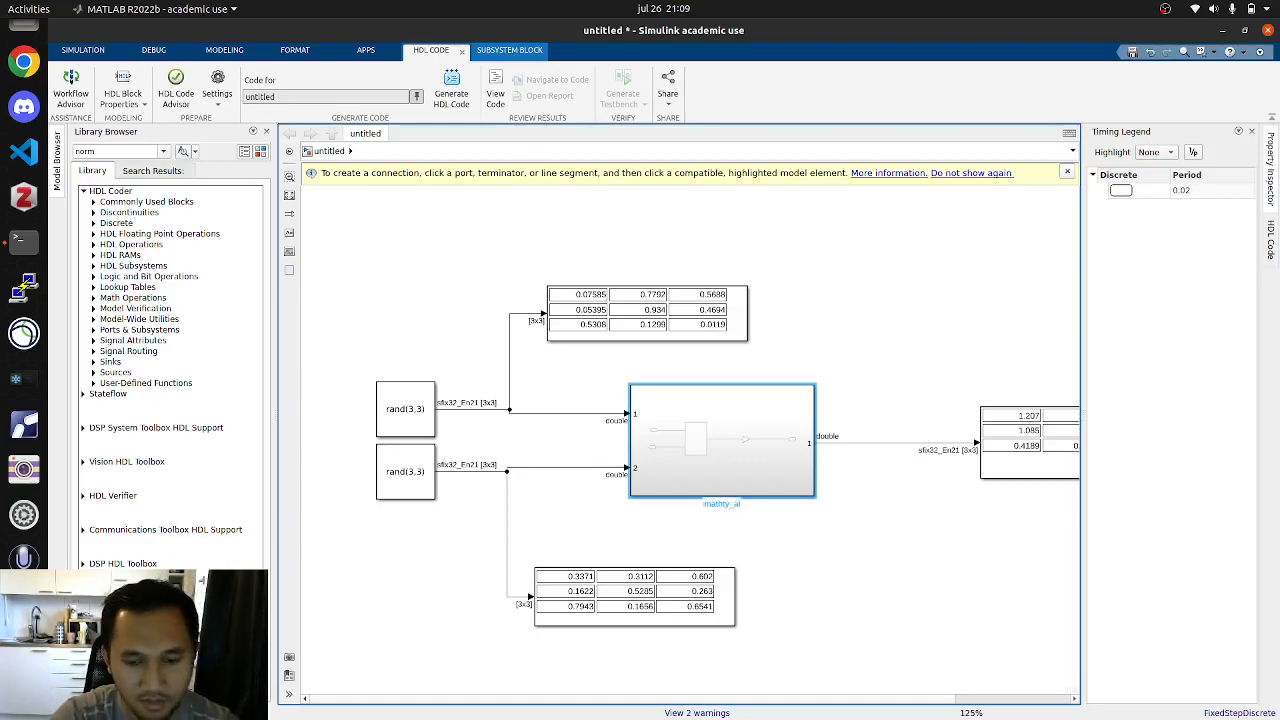
{"action": "key", "text": "BackSpace"}
{"action": "key", "text": "BackSpace"}
{"action": "type", "text": "gorithm"}
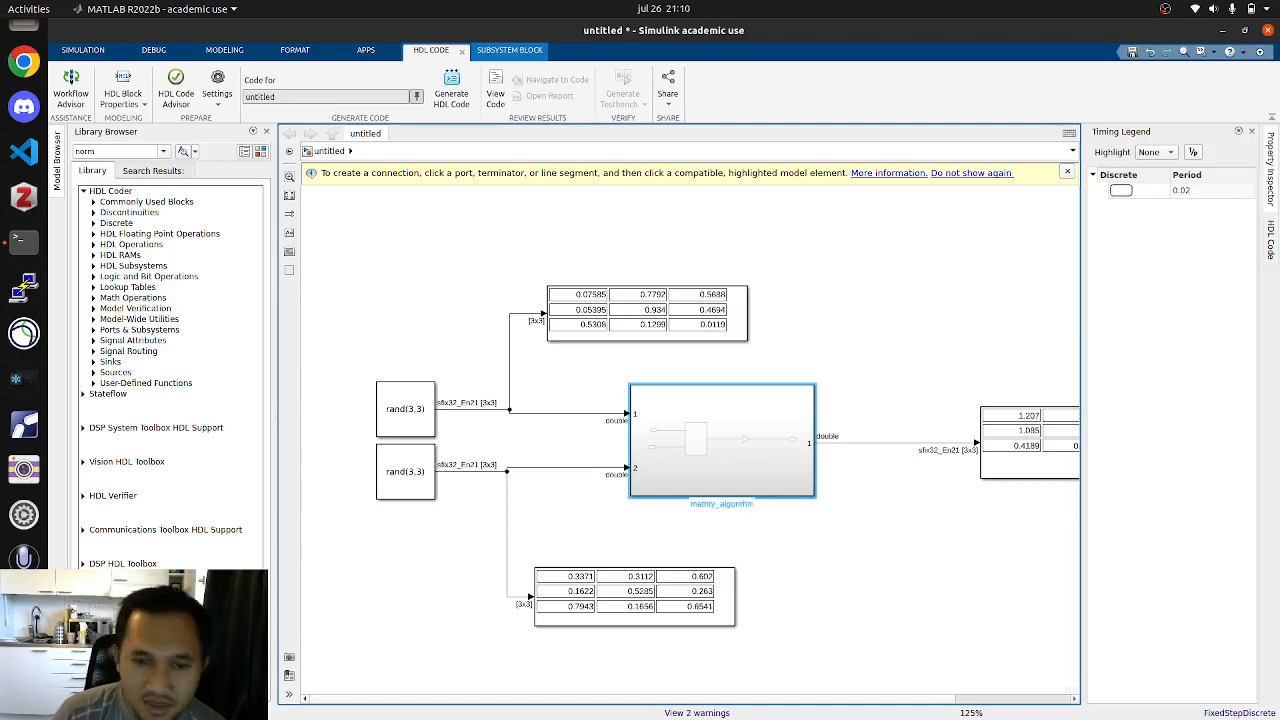
{"action": "left_click", "coordinate": [852, 307]}
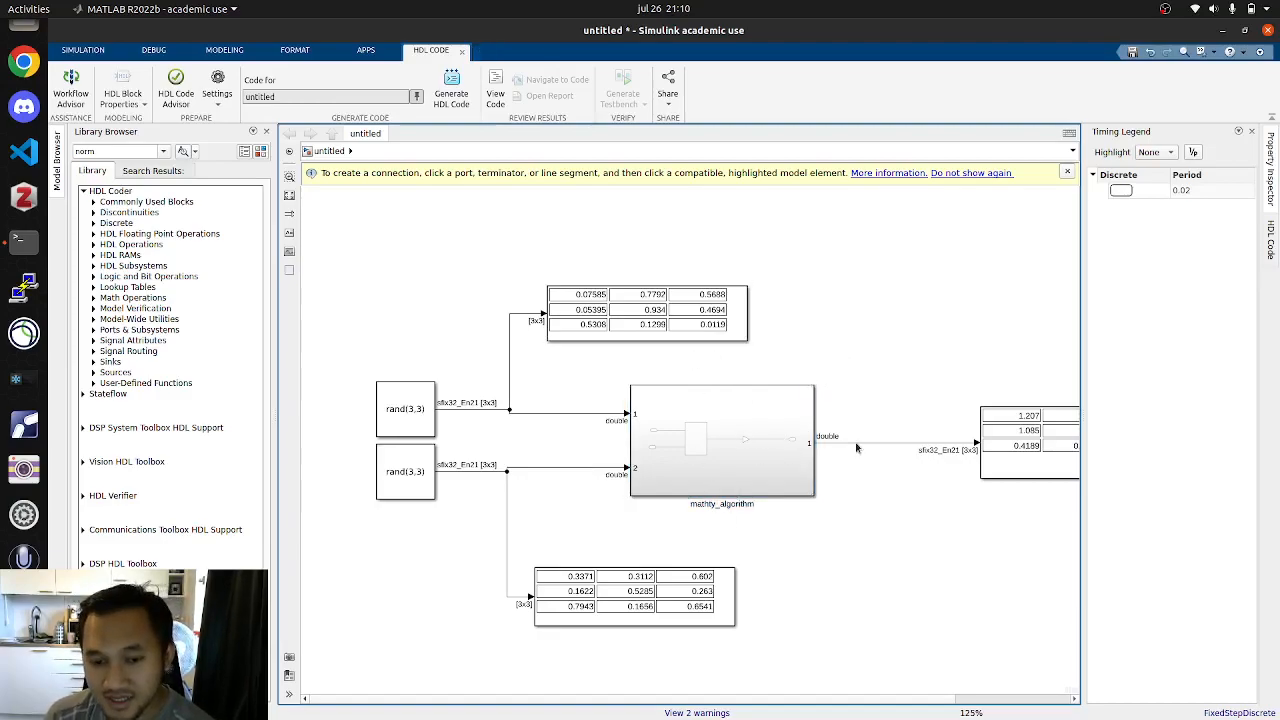
Step: Open the mathty_algorithm subsystem and show the HDL block properties of its MatrixMultiply block in an enlarged dialog
{"action": "double_click", "coordinate": [700, 427]}
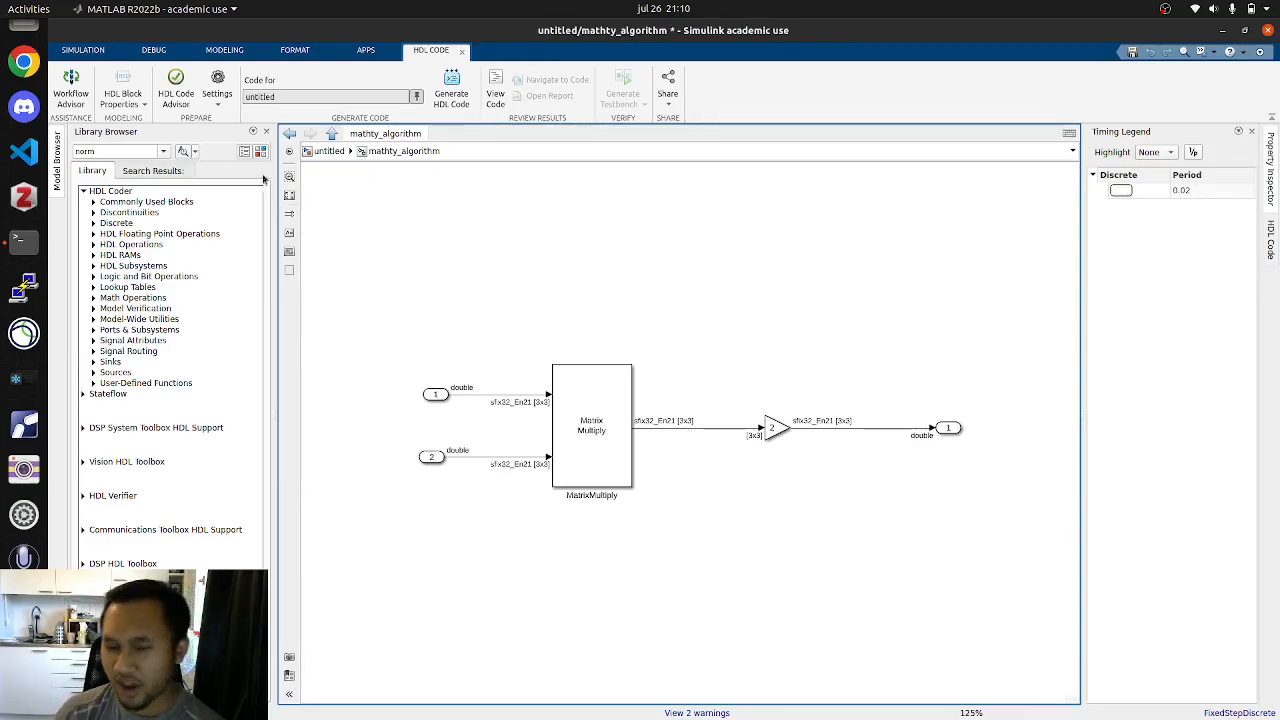
{"action": "right_click", "coordinate": [598, 425]}
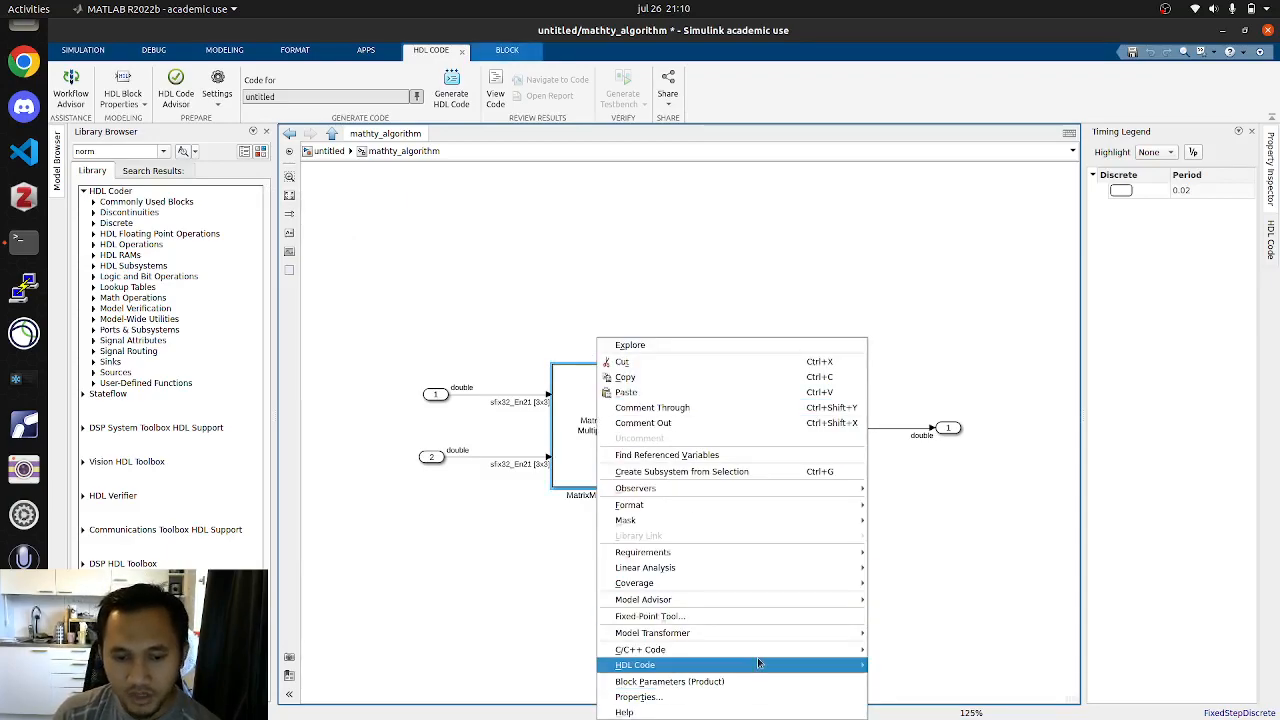
{"action": "mouse_move", "coordinate": [757, 658]}
{"action": "left_click", "coordinate": [532, 467]}
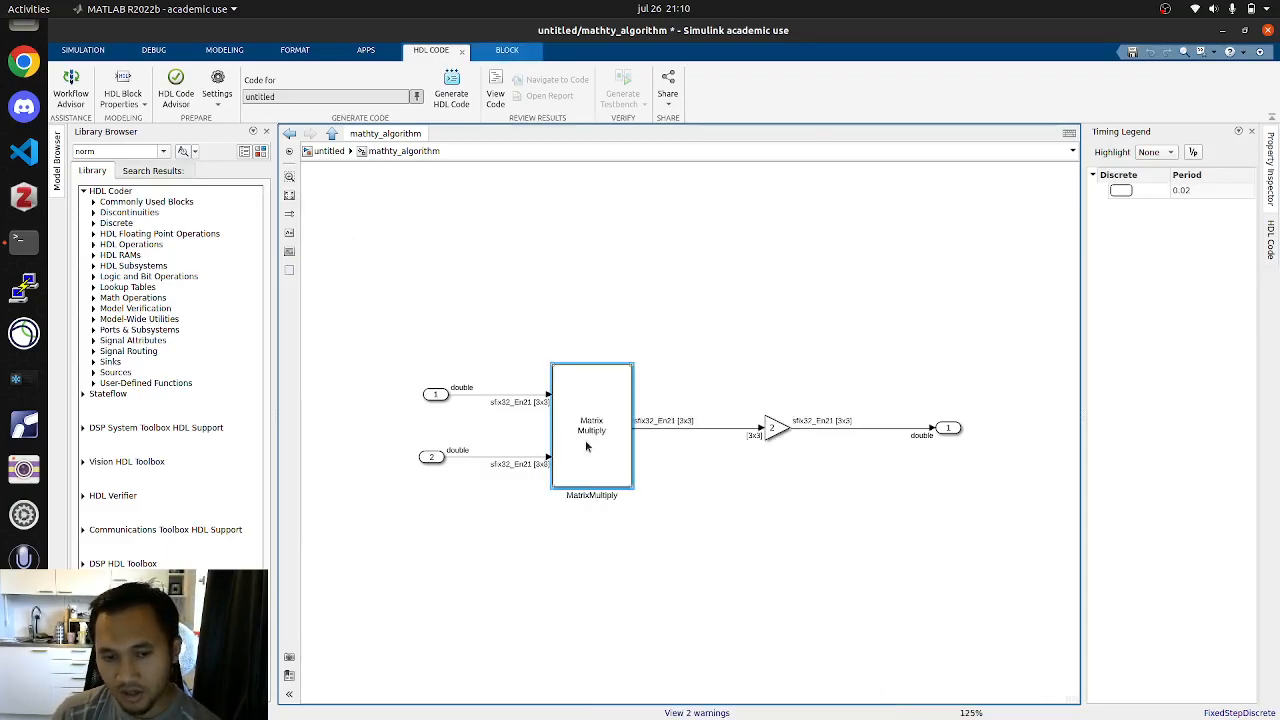
{"action": "right_click", "coordinate": [588, 444]}
{"action": "mouse_move", "coordinate": [678, 386]}
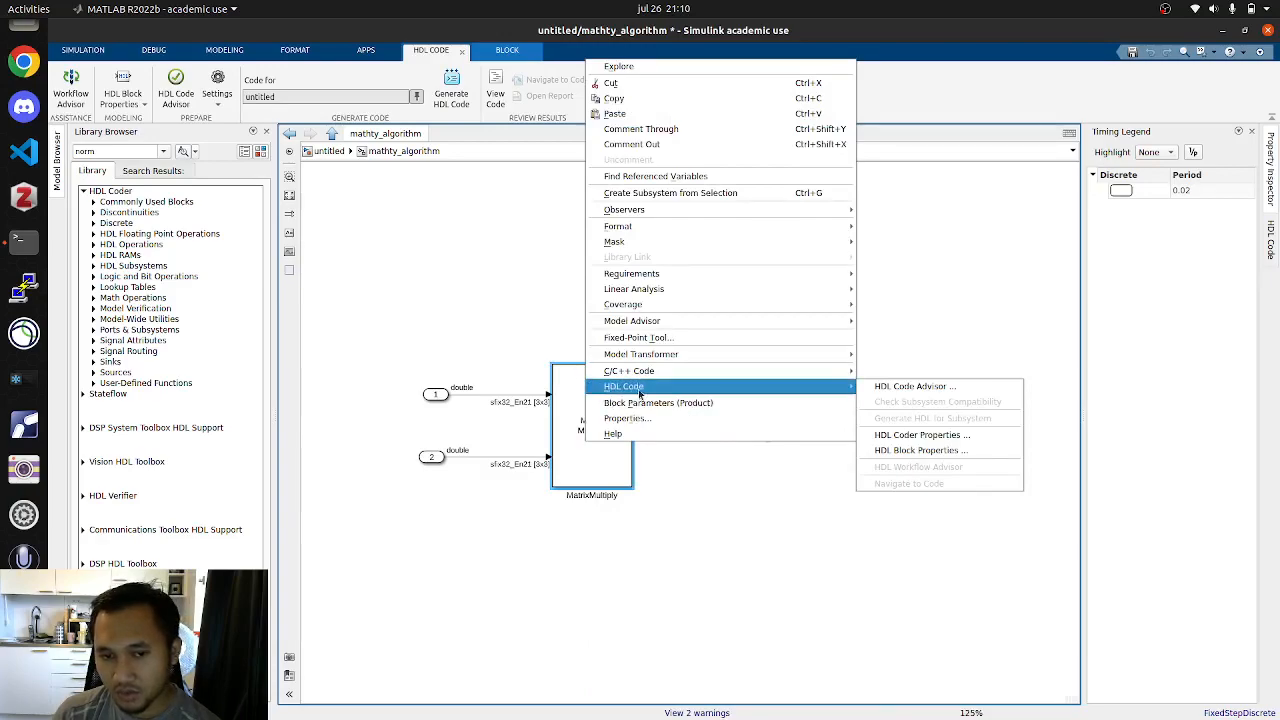
{"action": "left_click", "coordinate": [916, 451]}
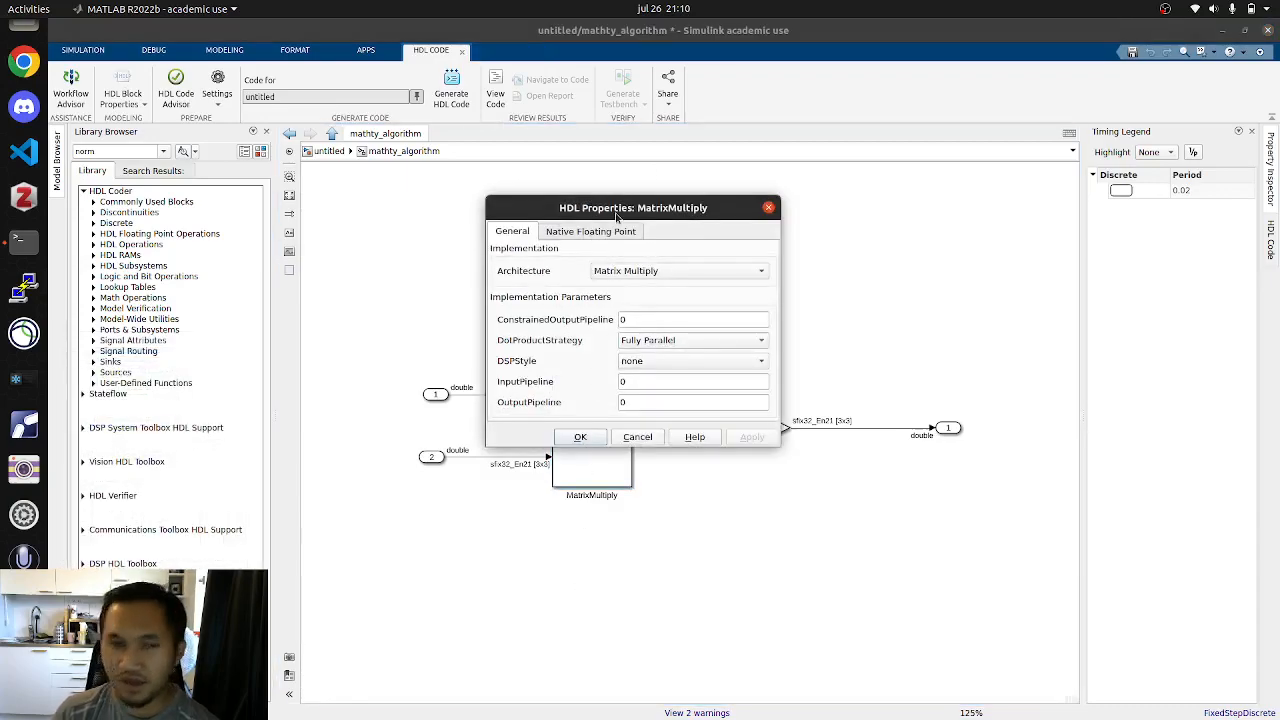
{"action": "left_click_drag", "start_coordinate": [619, 213], "coordinate": [611, 180]}
{"action": "left_click_drag", "start_coordinate": [771, 412], "coordinate": [910, 515]}
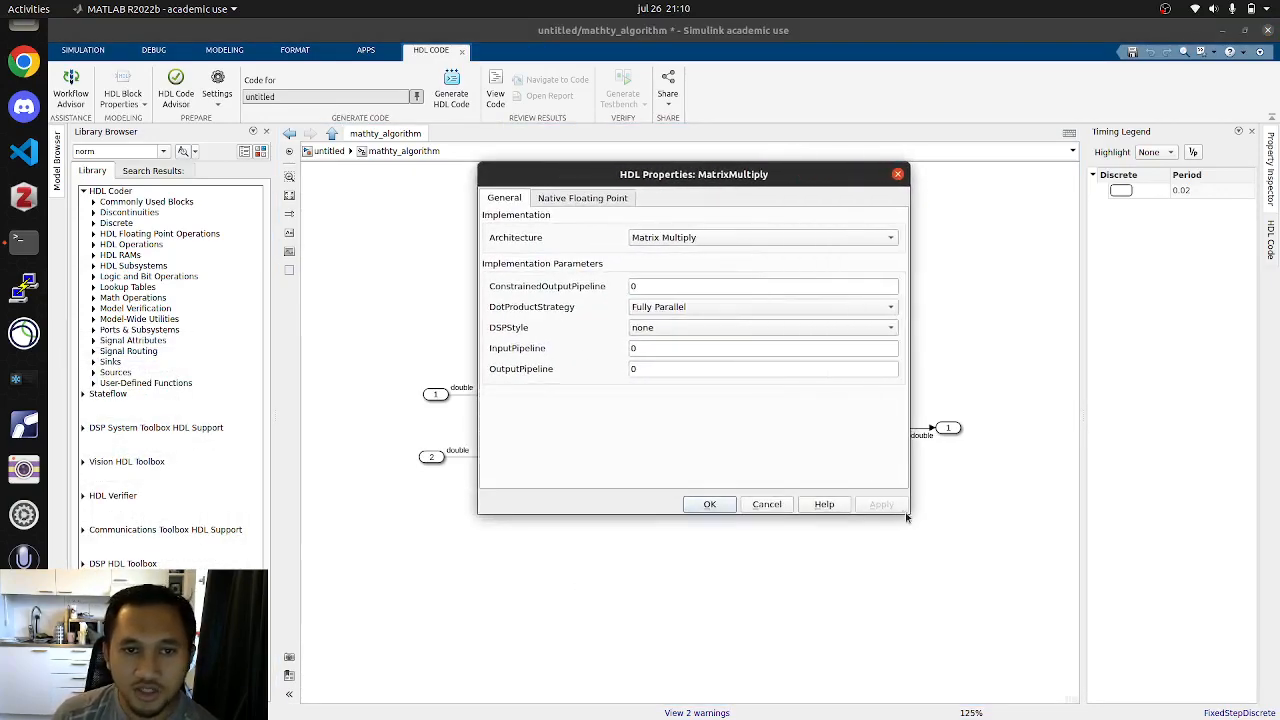
Step: Review the DotProductStrategy options while keeping Fully Parallel, and set the MatrixMultiply block's DSPStyle to on
{"action": "left_click", "coordinate": [656, 312]}
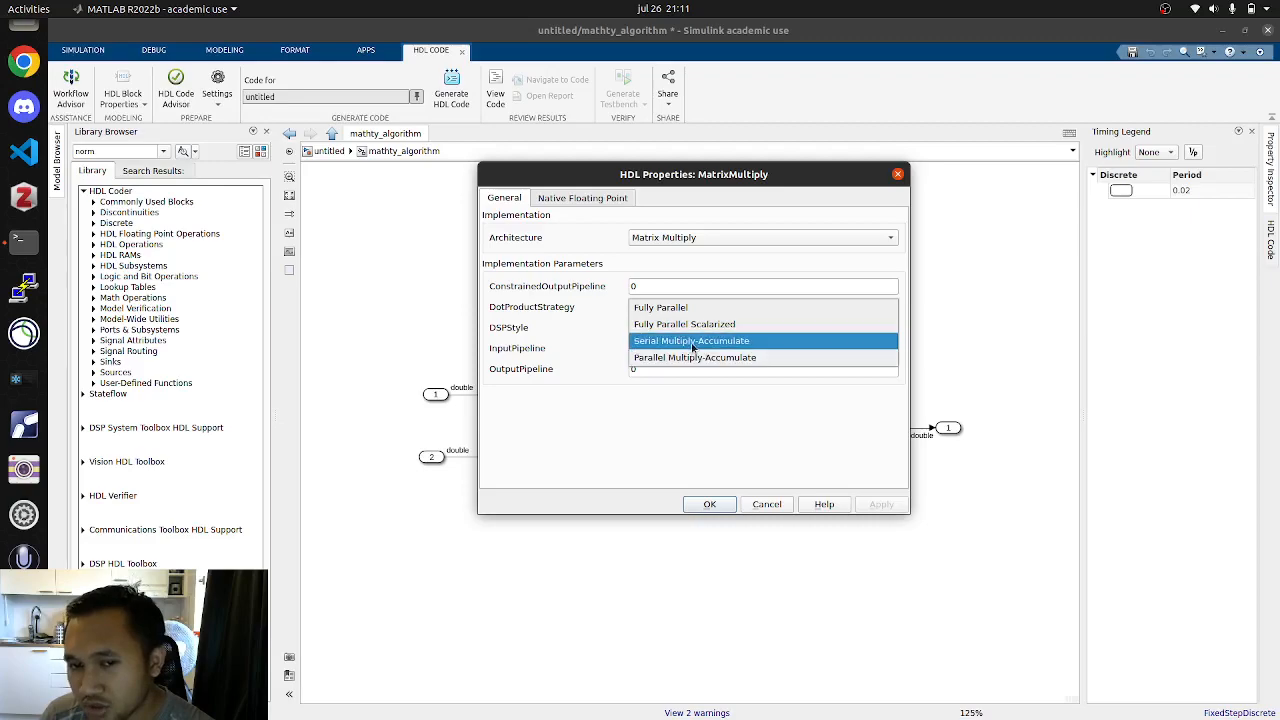
{"action": "left_click", "coordinate": [685, 443]}
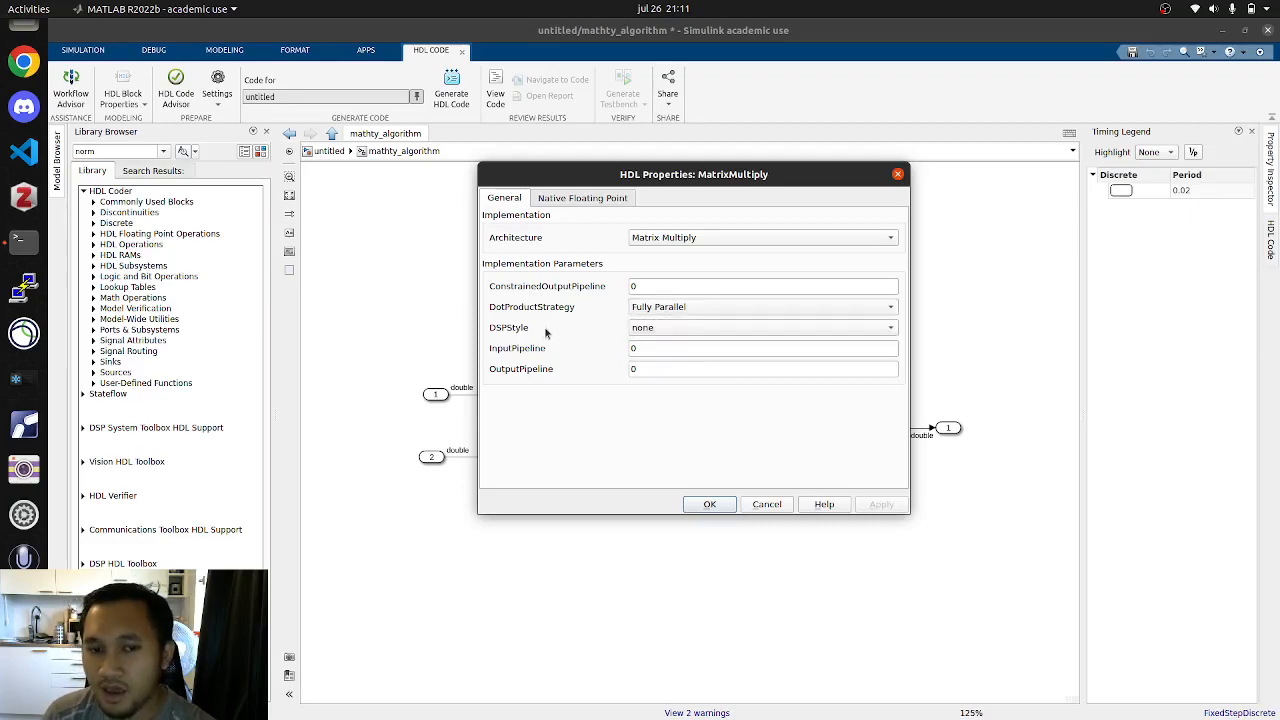
{"action": "left_click", "coordinate": [640, 327]}
{"action": "left_click", "coordinate": [638, 291]}
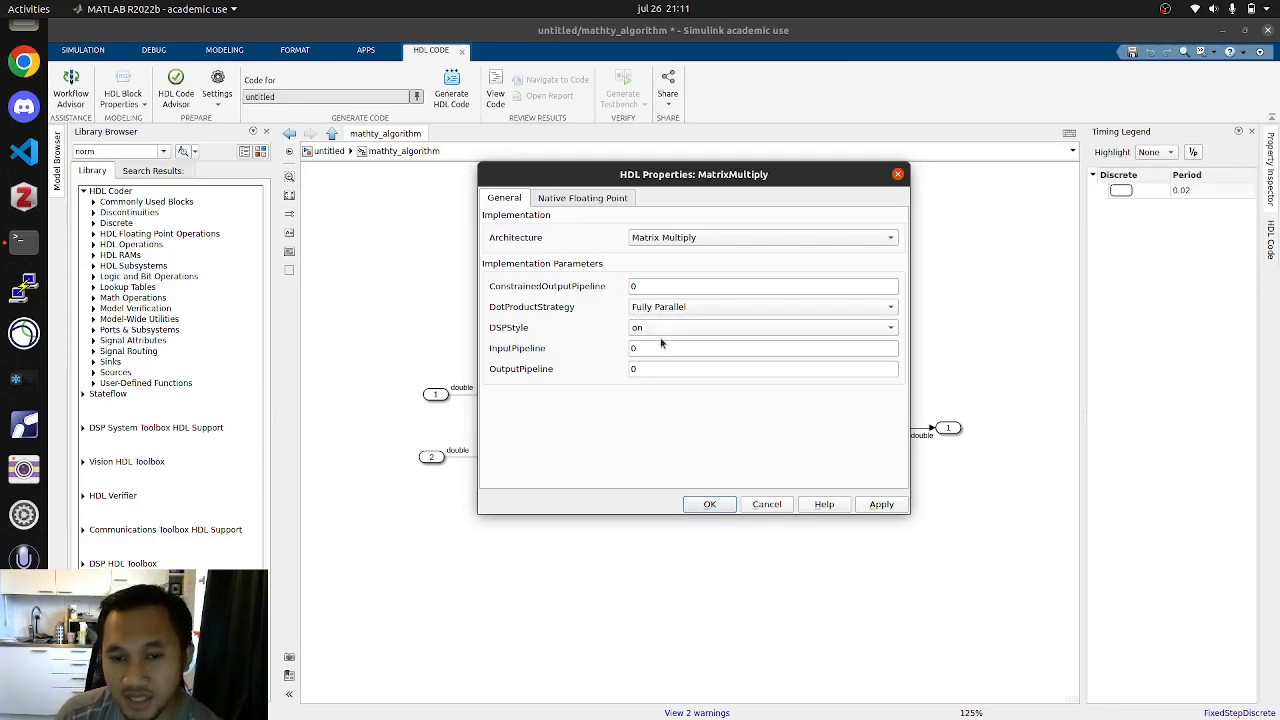
{"action": "left_click", "coordinate": [709, 504]}
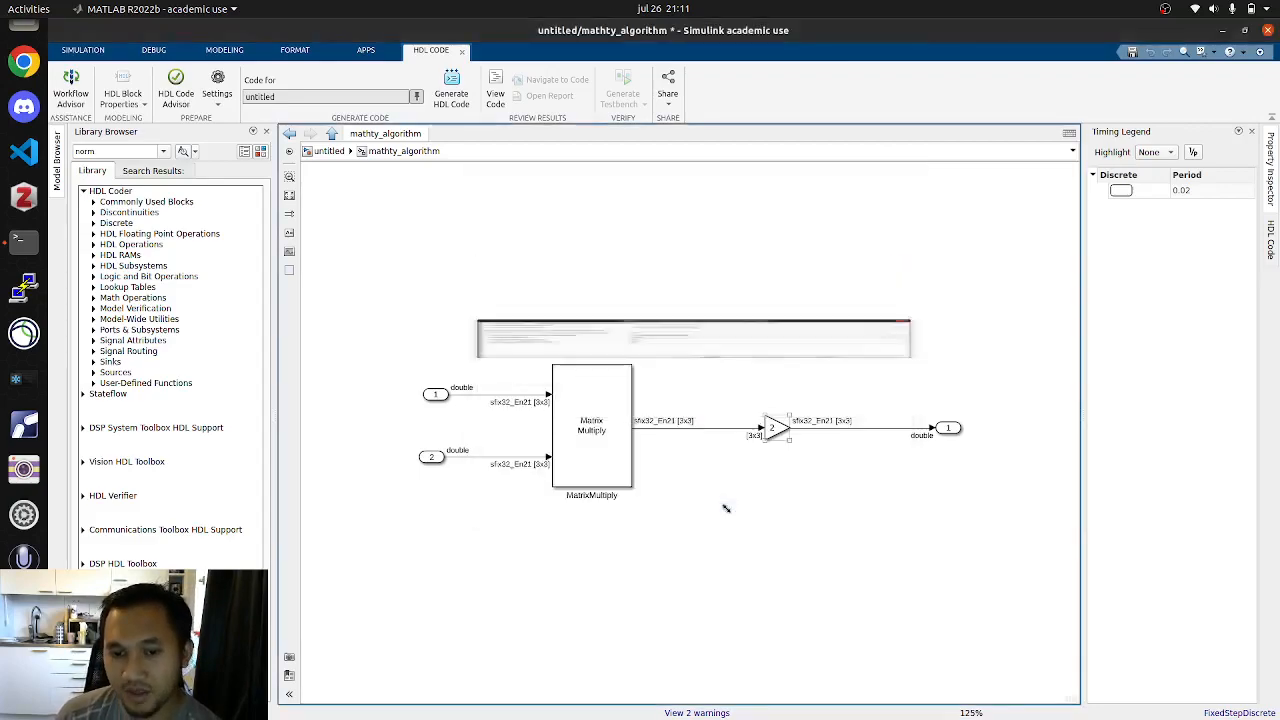
Step: In the Gain block's HDL block properties, set DSPStyle to on and ConstMultiplierOptimization to auto
{"action": "right_click", "coordinate": [780, 428]}
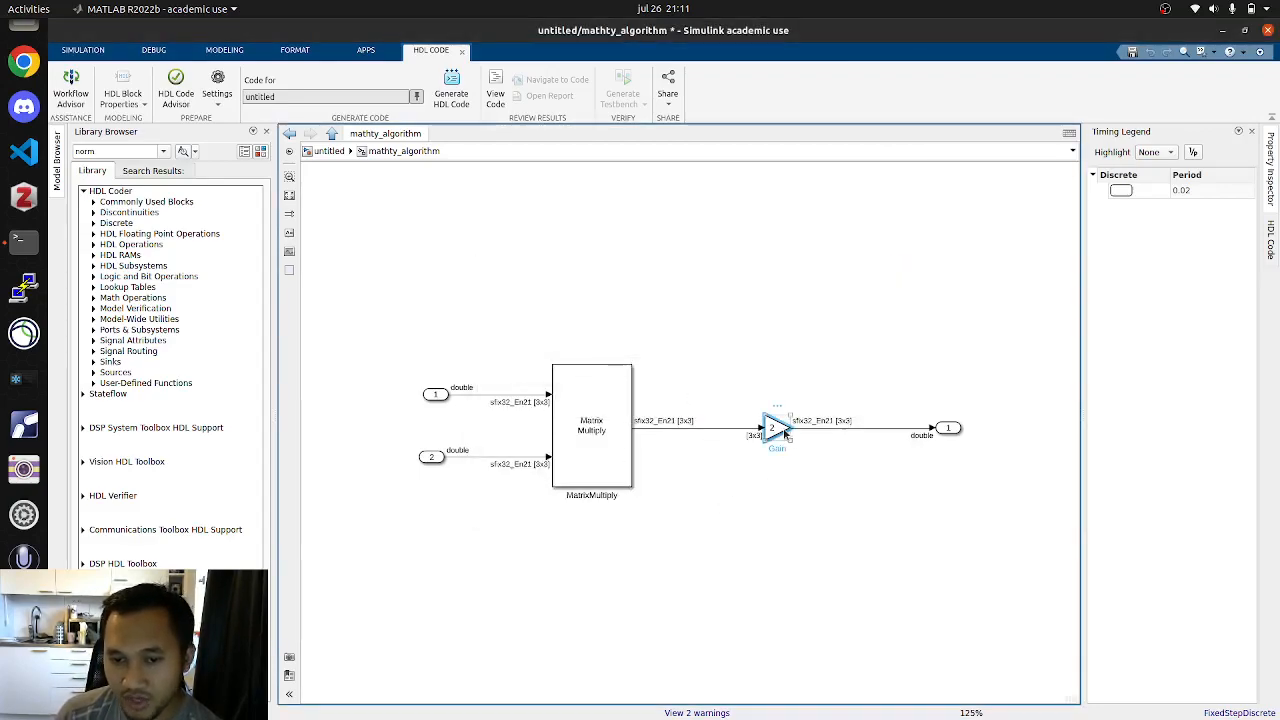
{"action": "mouse_move", "coordinate": [826, 385]}
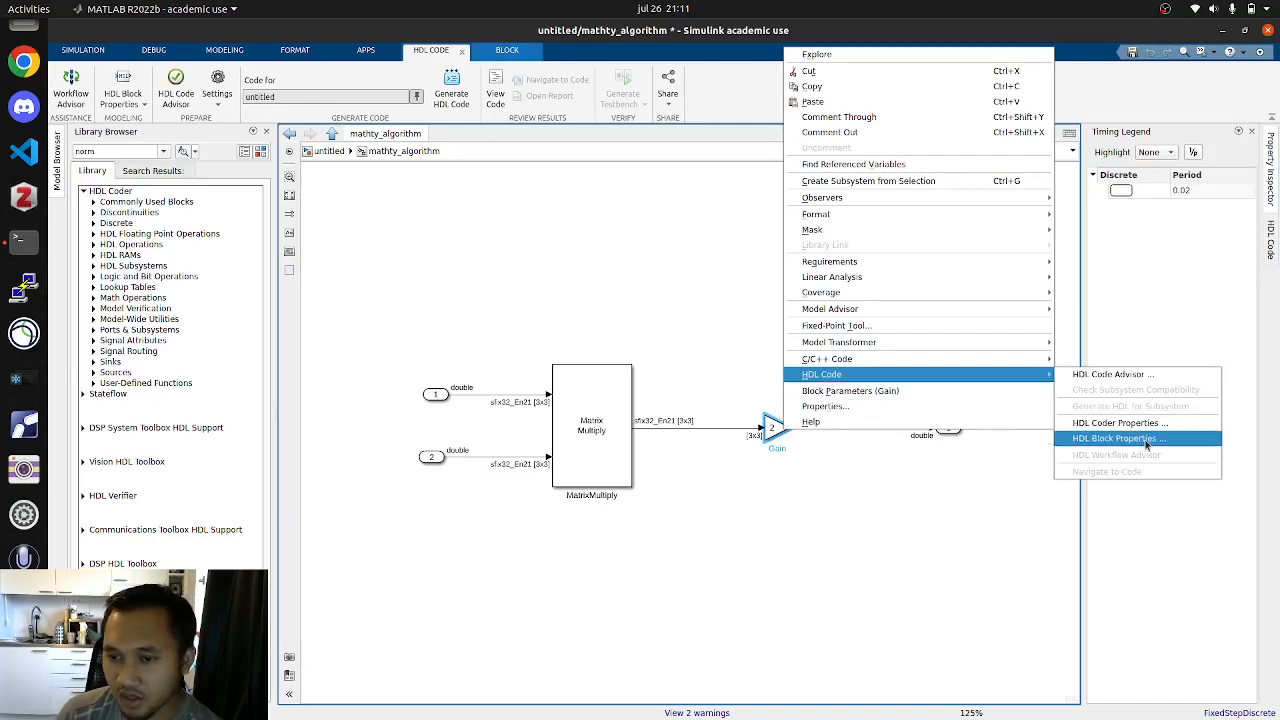
{"action": "left_click", "coordinate": [1110, 434]}
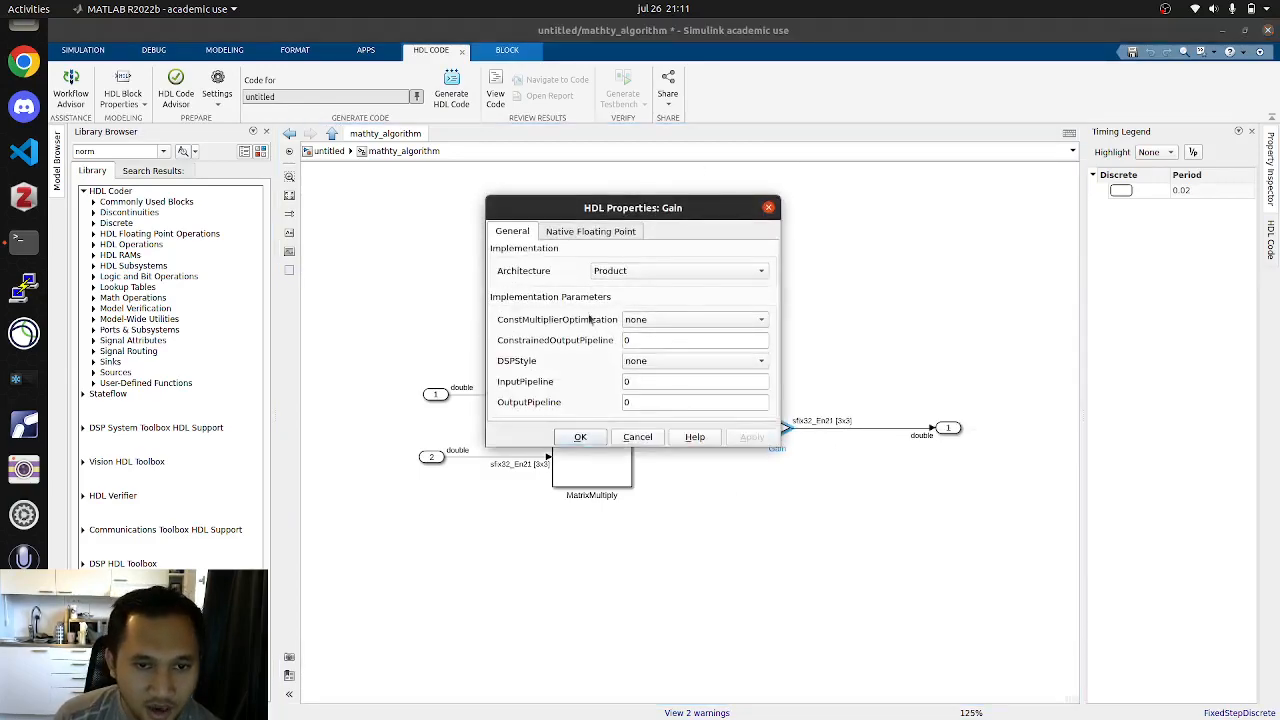
{"action": "left_click", "coordinate": [648, 364]}
{"action": "left_click", "coordinate": [642, 330]}
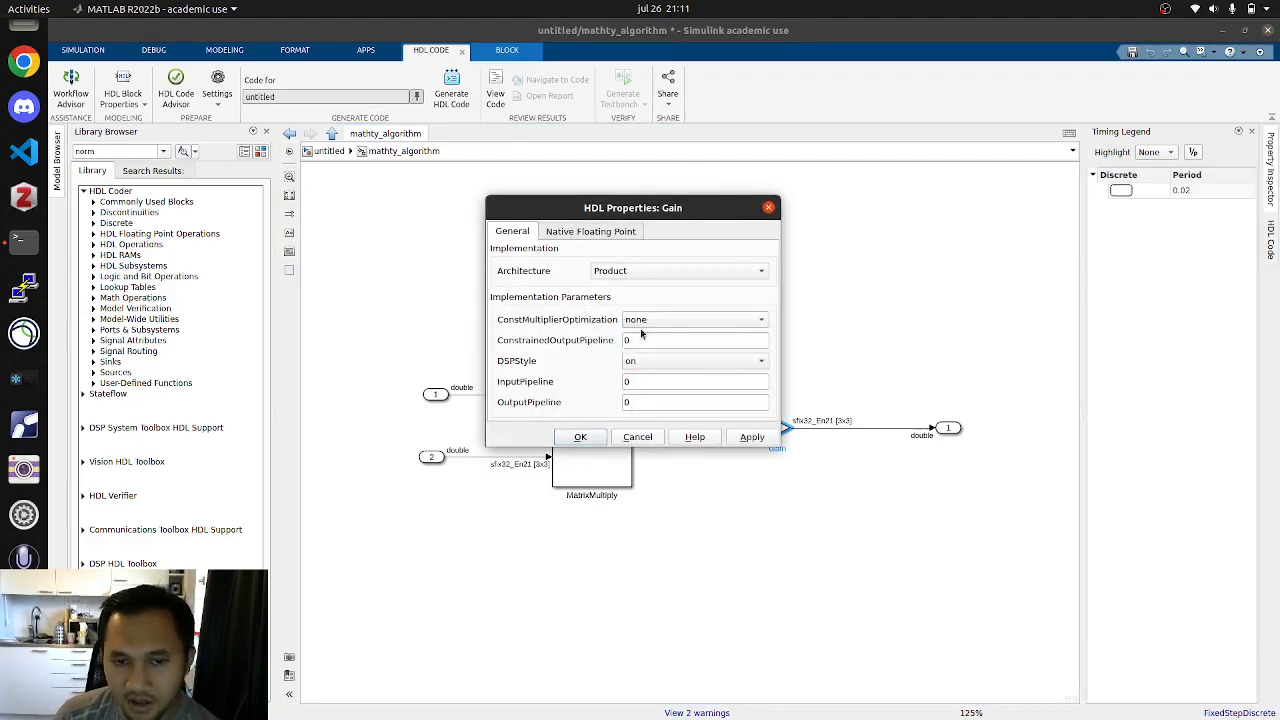
{"action": "left_click", "coordinate": [644, 324]}
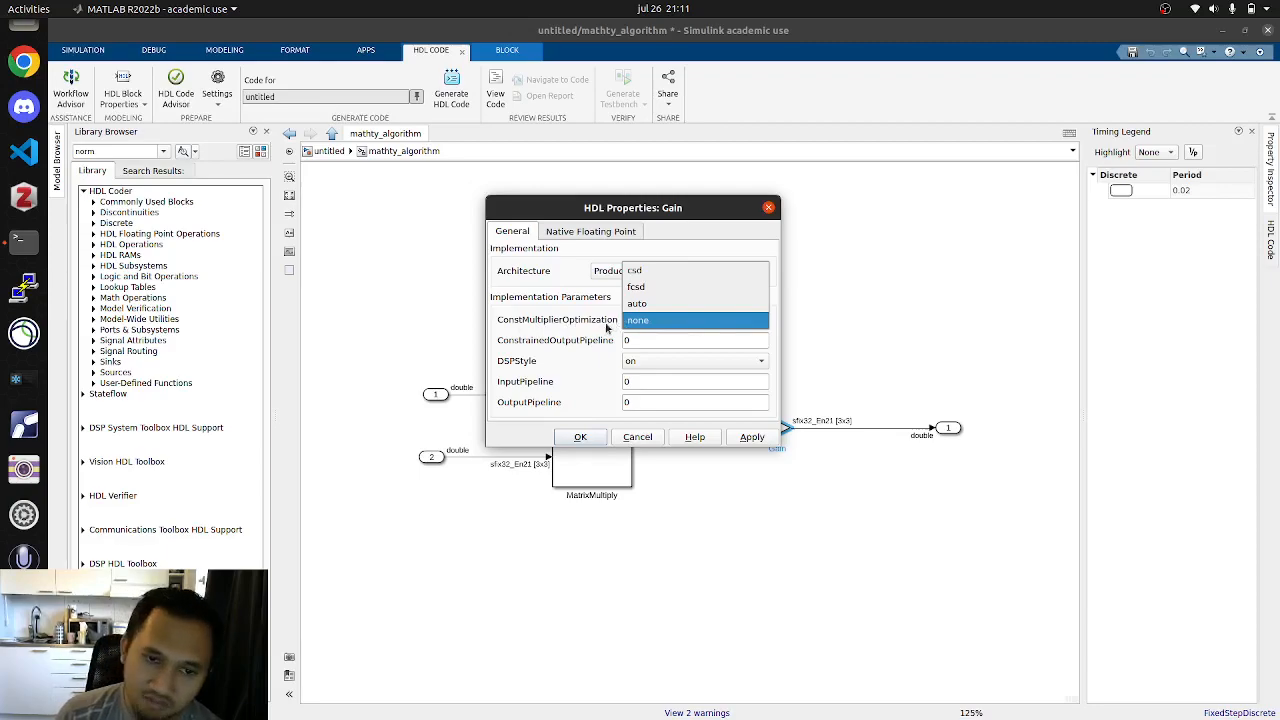
{"action": "left_click", "coordinate": [660, 308]}
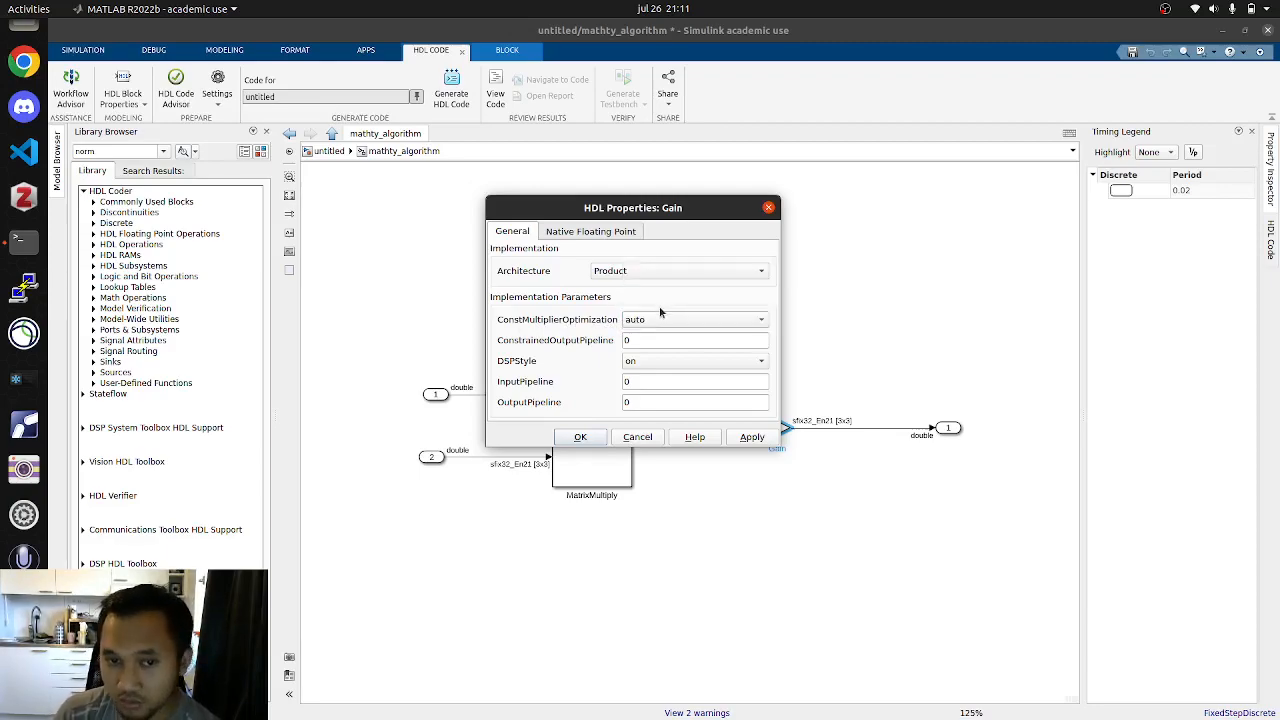
{"action": "left_click", "coordinate": [601, 440]}
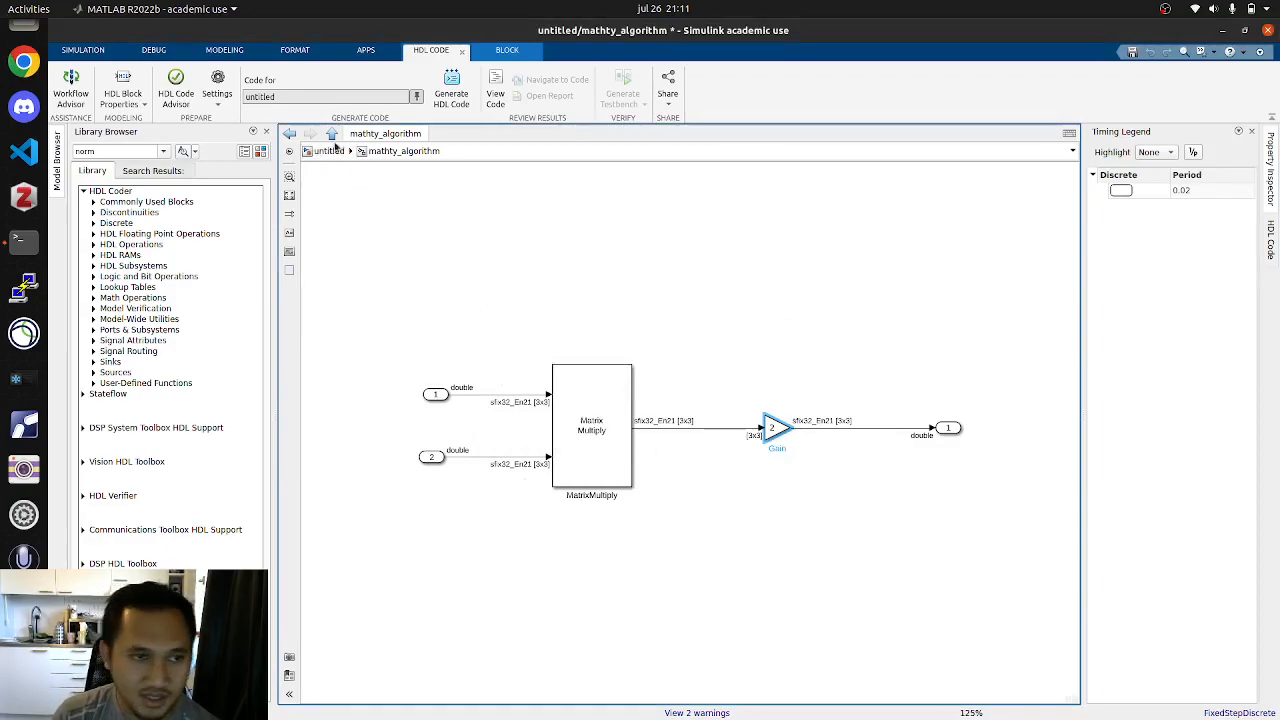
Step: Return to the top-level model and set DSPStyle to on in the mathty_algorithm subsystem's HDL block properties
{"action": "left_click", "coordinate": [329, 150]}
{"action": "left_click", "coordinate": [888, 393]}
{"action": "scroll", "coordinate": [855, 498], "scroll_direction": "up", "scroll_amount": 1}
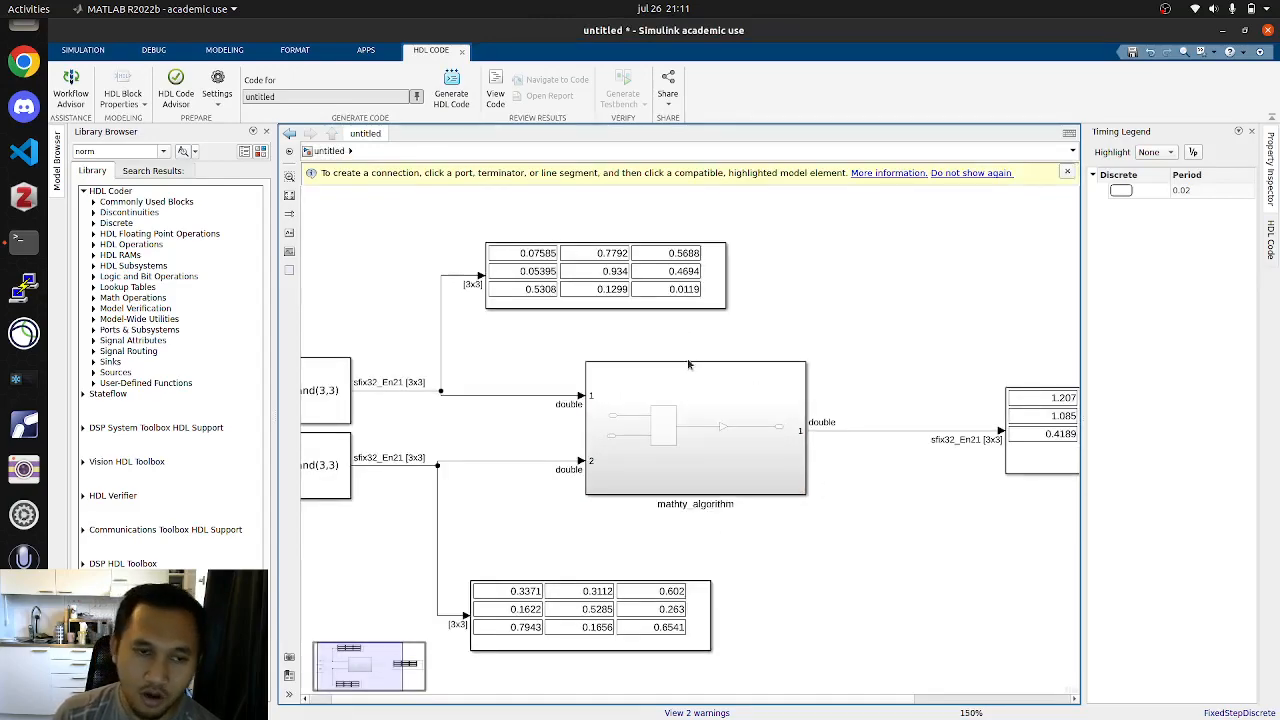
{"action": "left_click", "coordinate": [668, 417]}
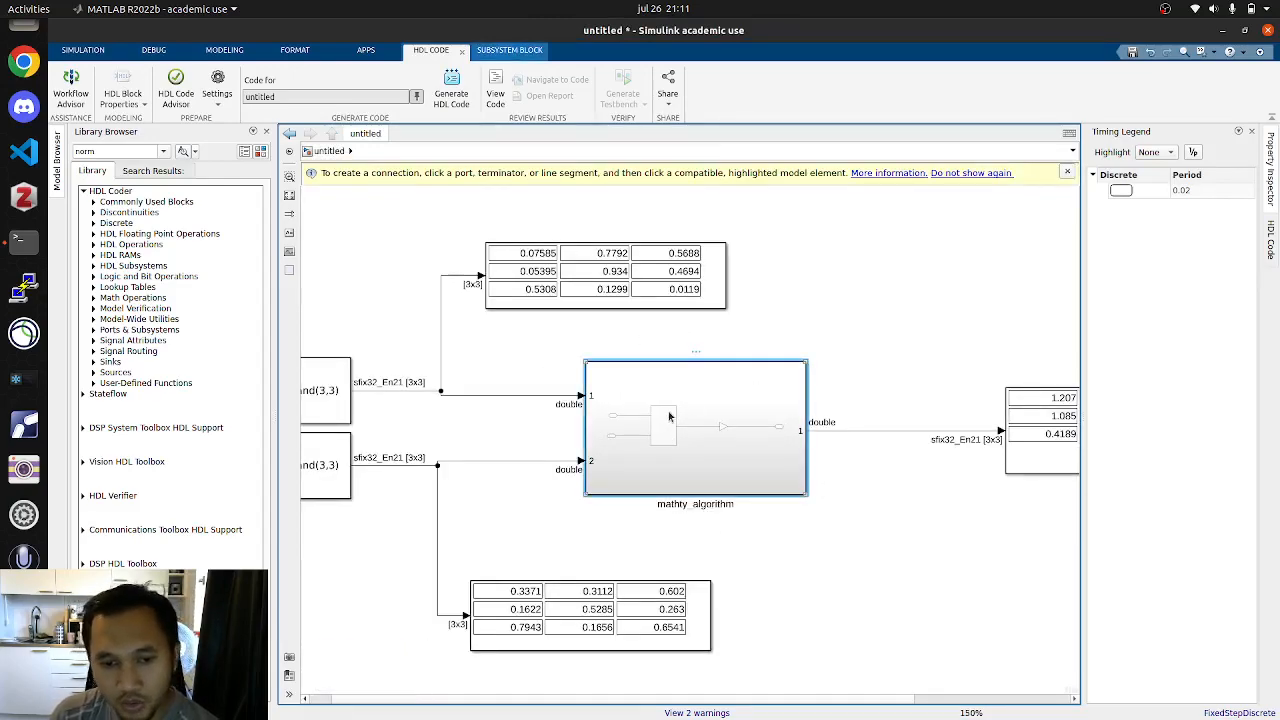
{"action": "right_click", "coordinate": [668, 417]}
{"action": "mouse_move", "coordinate": [903, 664]}
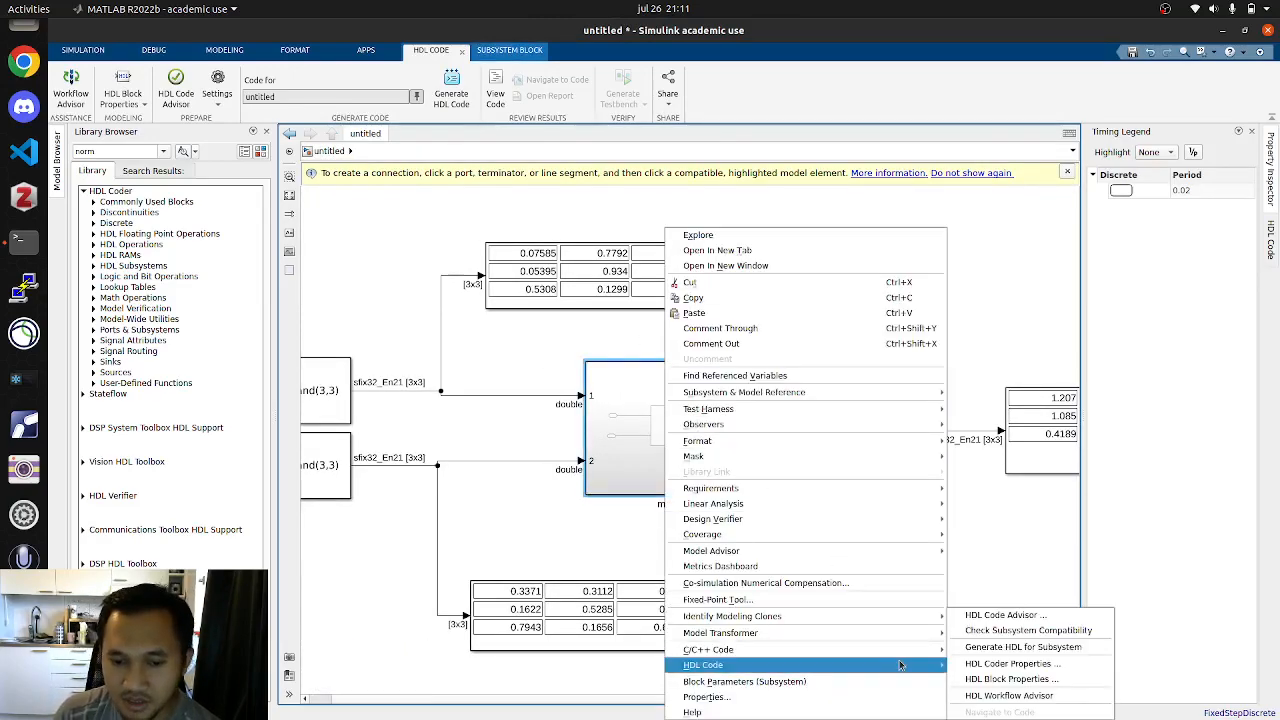
{"action": "left_click", "coordinate": [995, 681]}
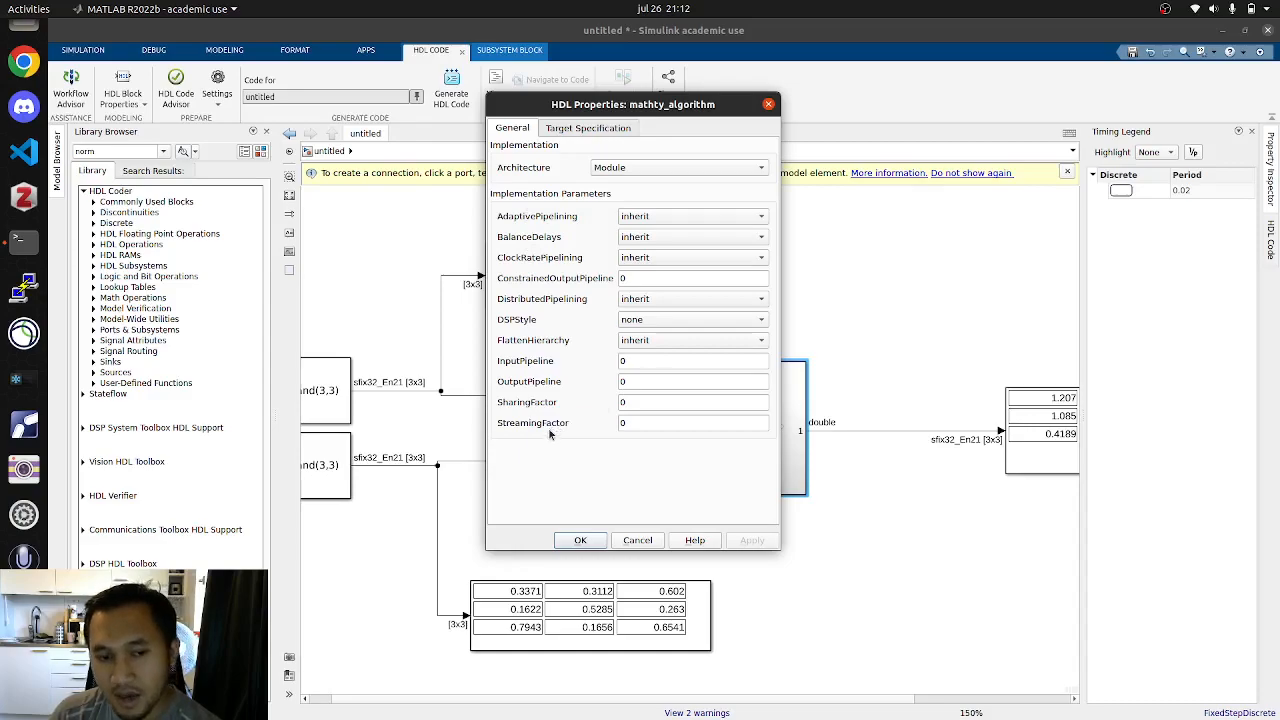
{"action": "left_click", "coordinate": [645, 422]}
{"action": "double_click", "coordinate": [641, 402]}
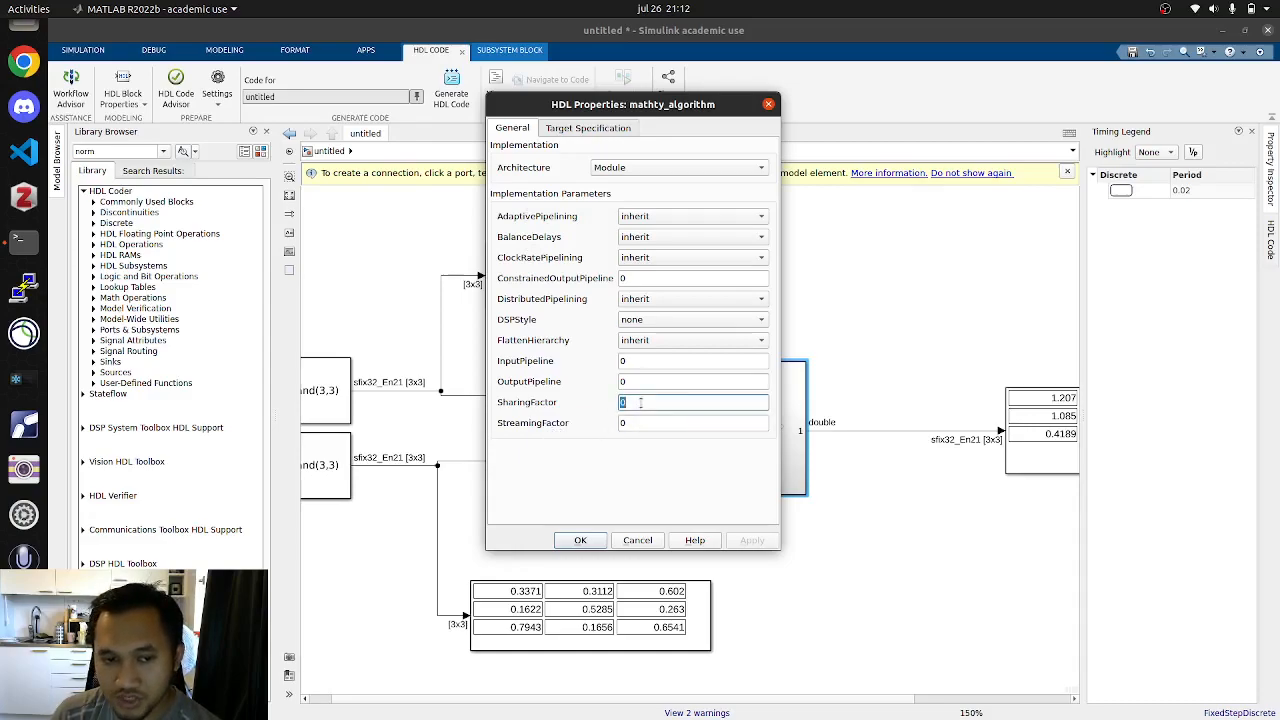
{"action": "left_click", "coordinate": [643, 321]}
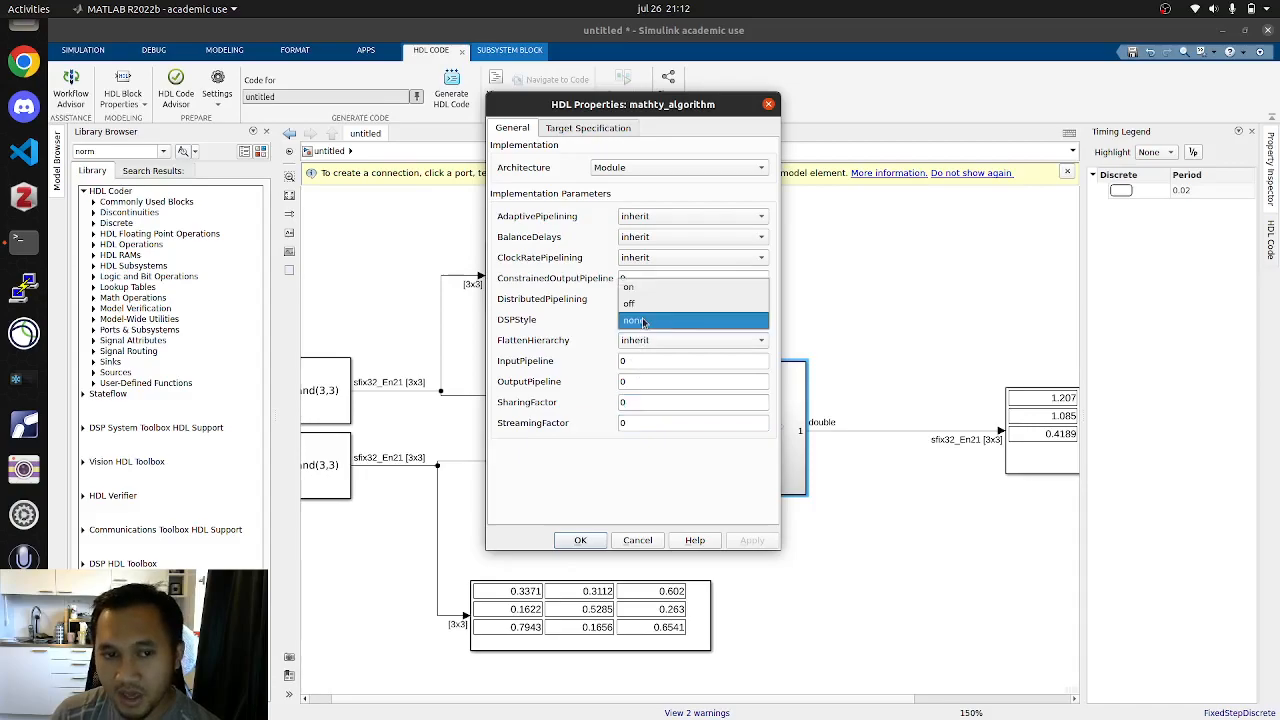
{"action": "left_click", "coordinate": [646, 288]}
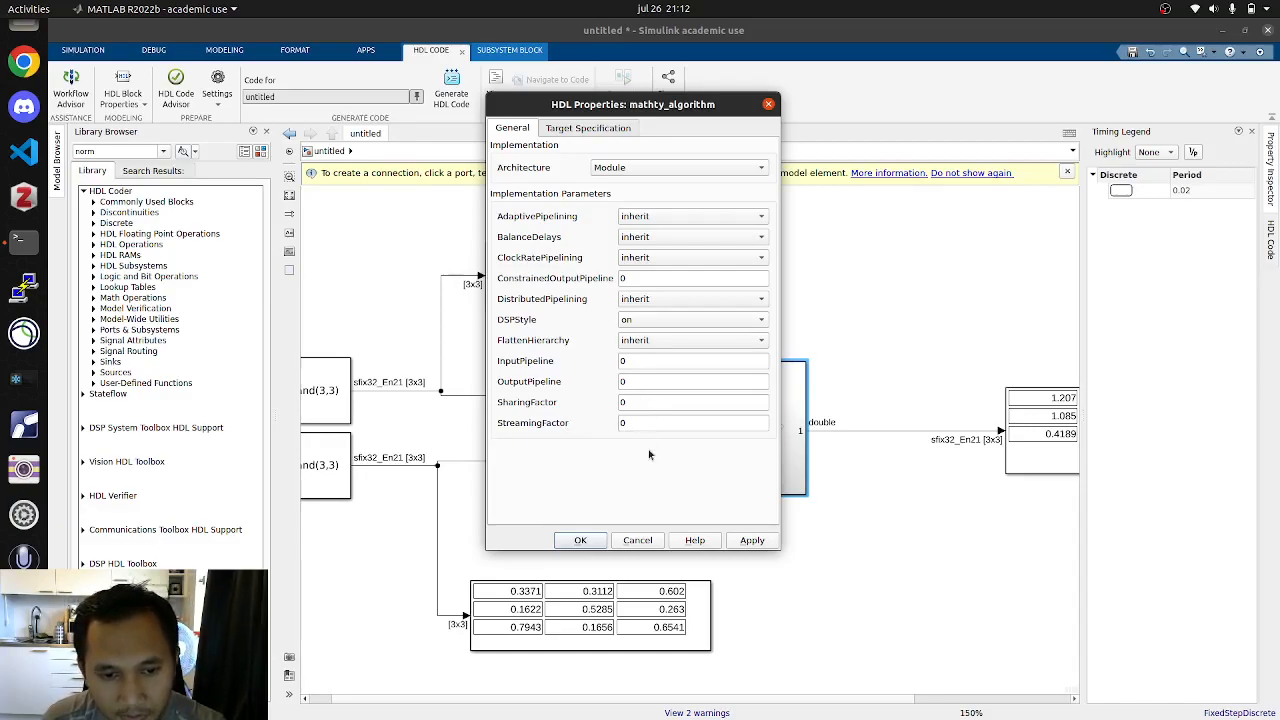
{"action": "left_click", "coordinate": [580, 541]}
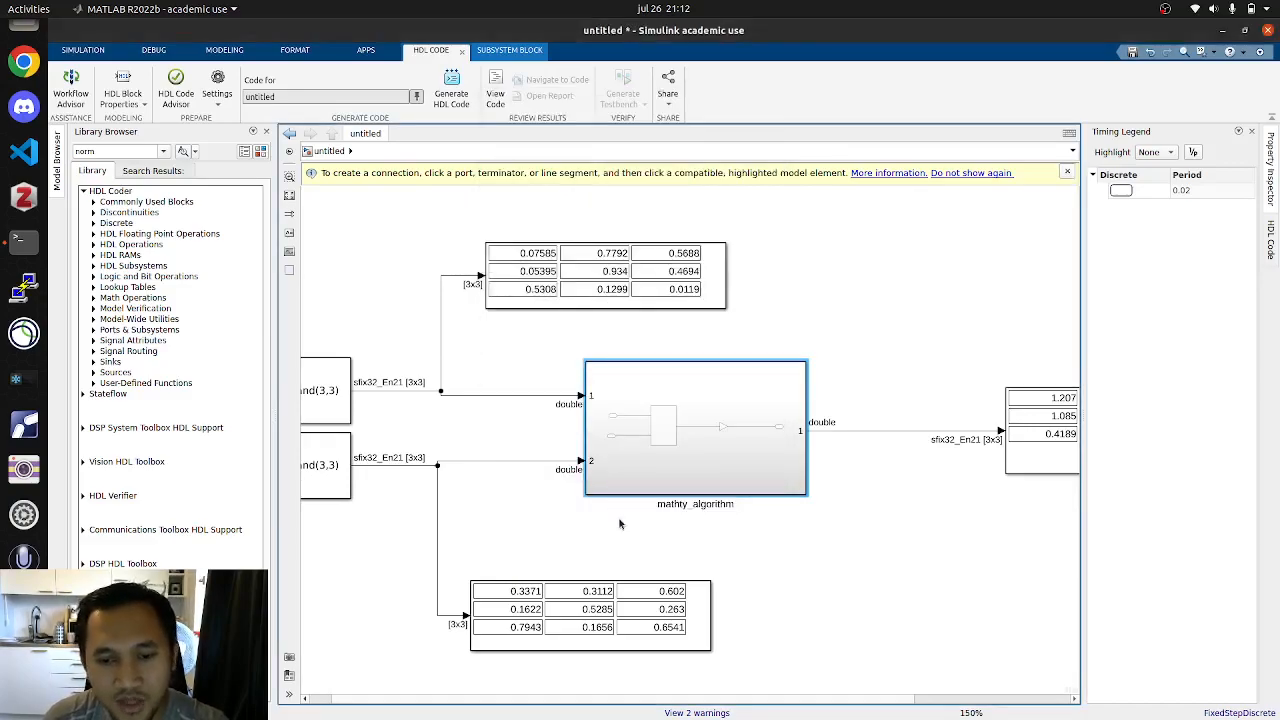
Step: Launch the HDL Workflow Advisor for the mathty_algorithm subsystem and show task 1.1, Set Target Device and Synthesis Tool
{"action": "left_click", "coordinate": [629, 452]}
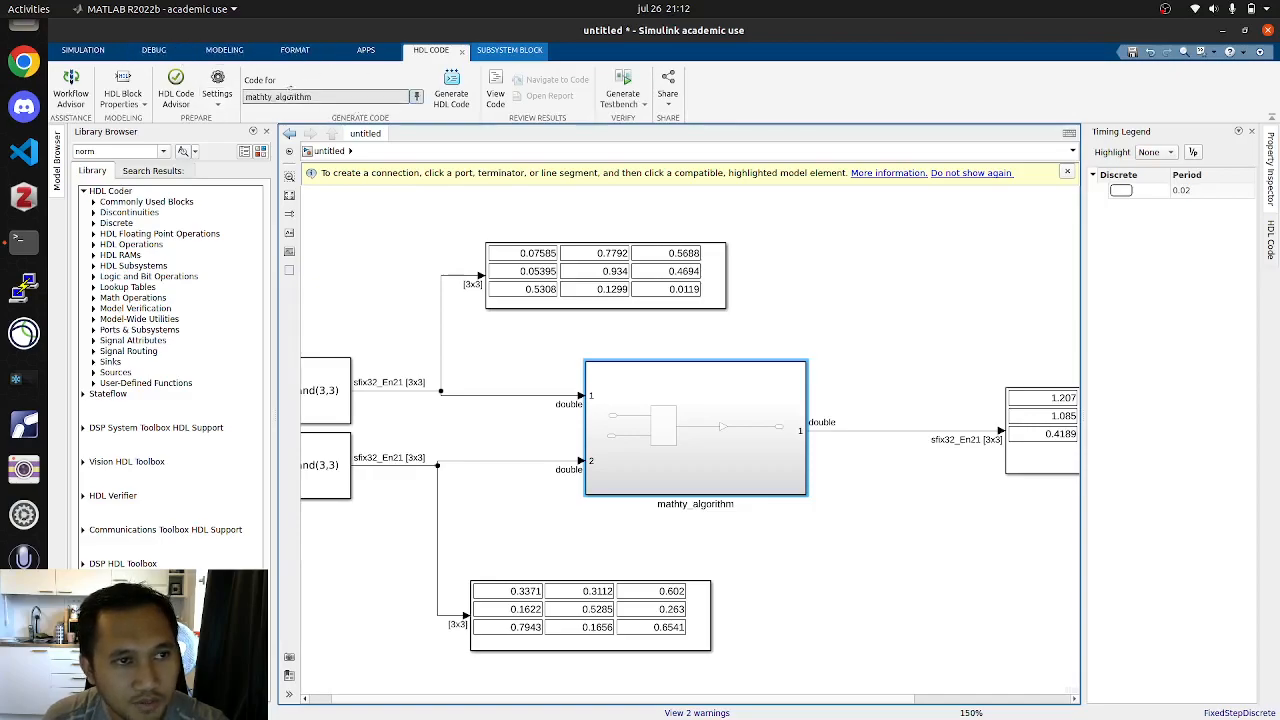
{"action": "left_click", "coordinate": [58, 96]}
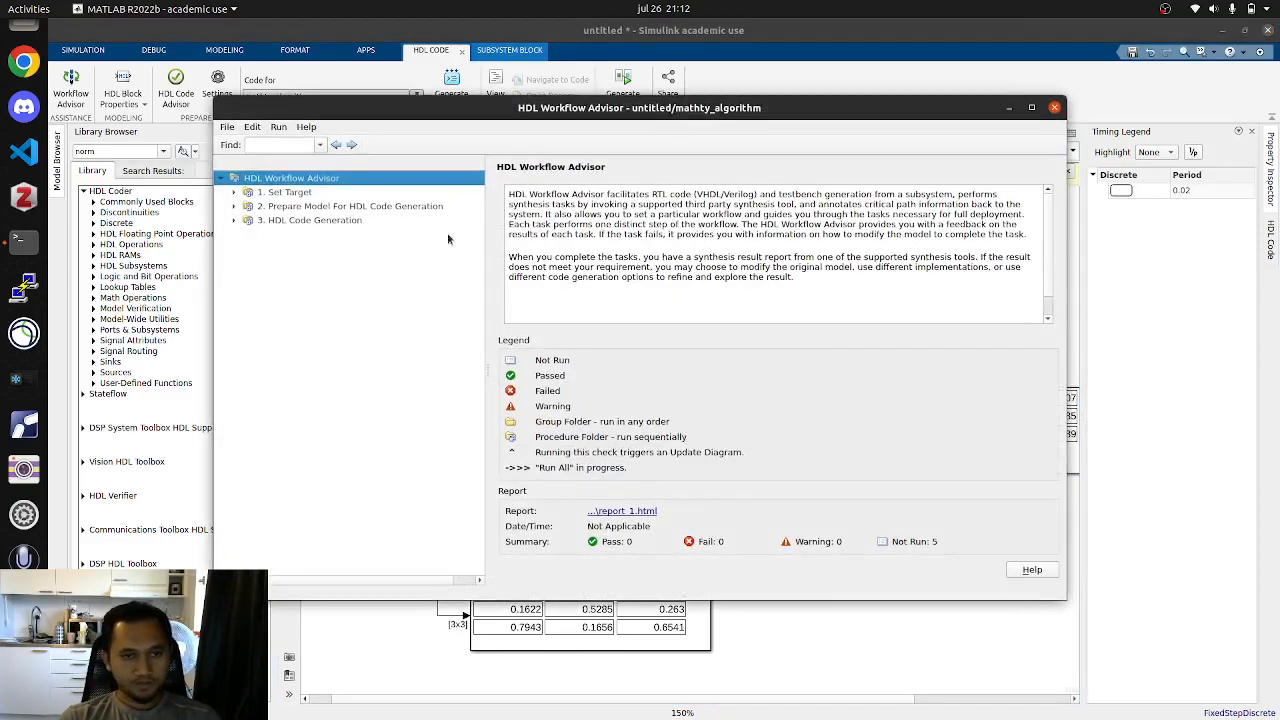
{"action": "double_click", "coordinate": [310, 193]}
{"action": "left_click", "coordinate": [335, 207]}
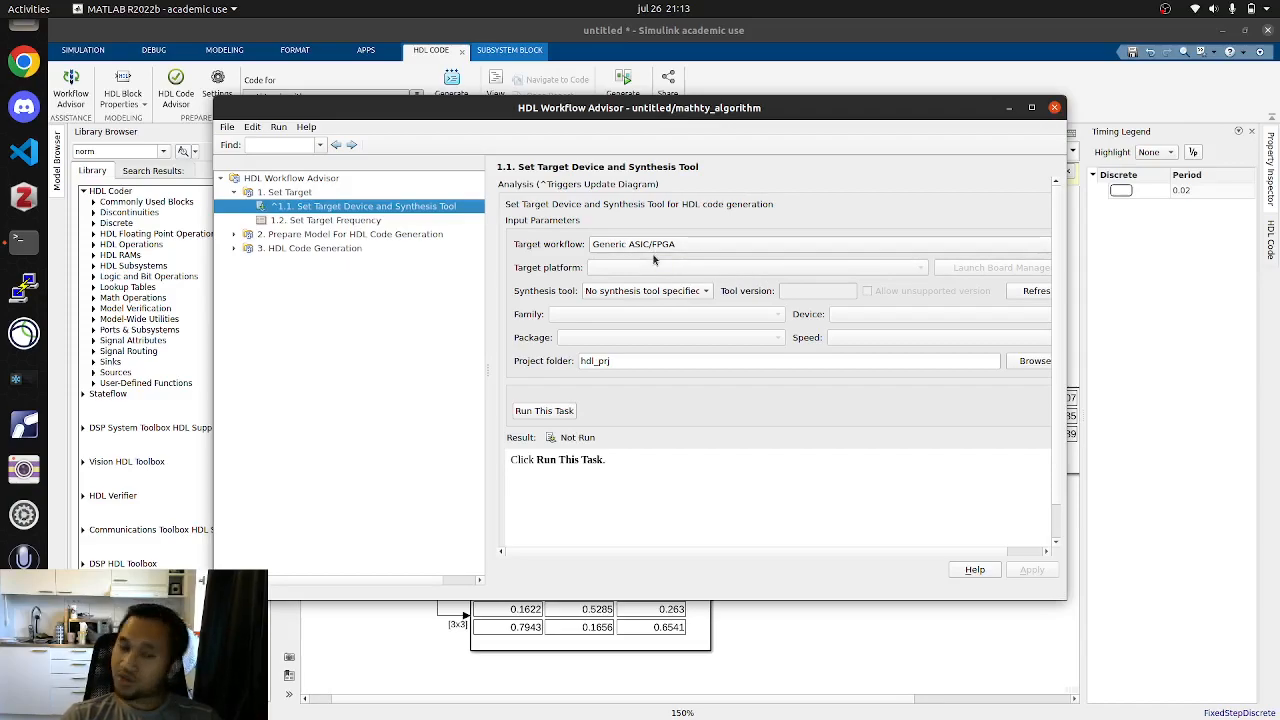
Step: Keep Generic ASIC/FPGA as the target workflow and choose Xilinx Vivado as the synthesis tool
{"action": "left_click", "coordinate": [653, 247]}
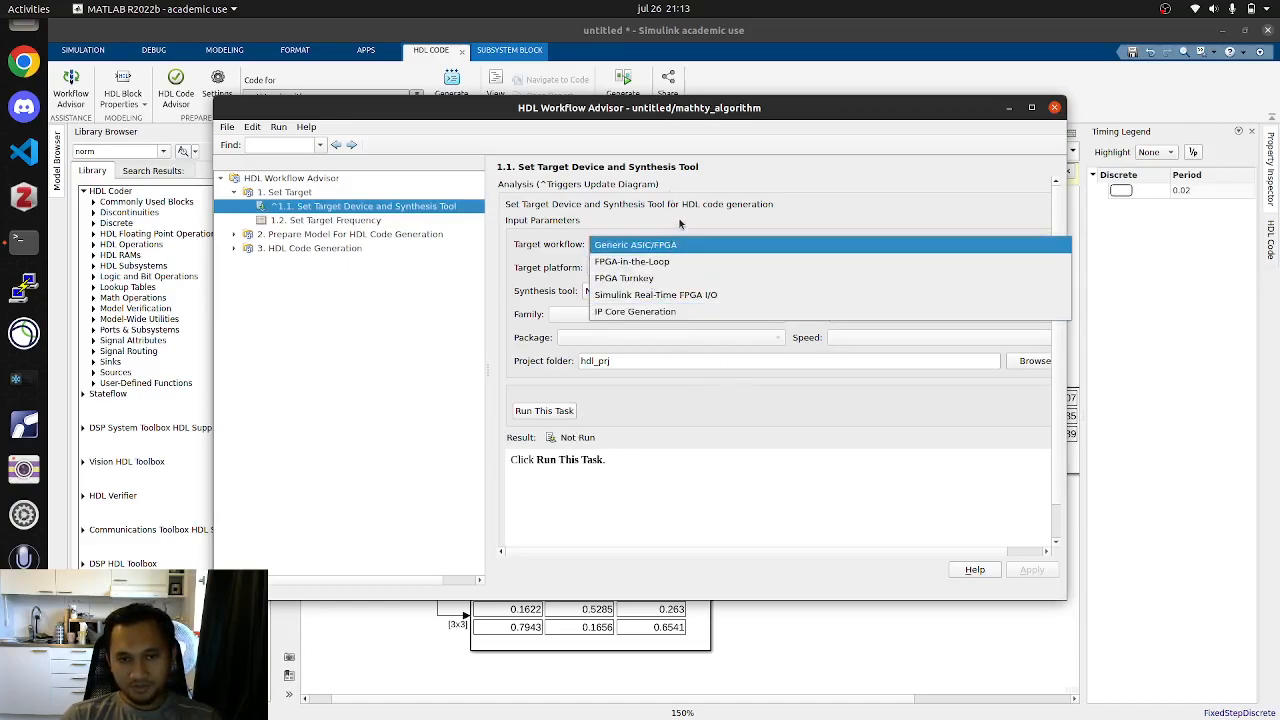
{"action": "left_click", "coordinate": [660, 244]}
{"action": "left_click", "coordinate": [702, 291]}
{"action": "left_click", "coordinate": [650, 267]}
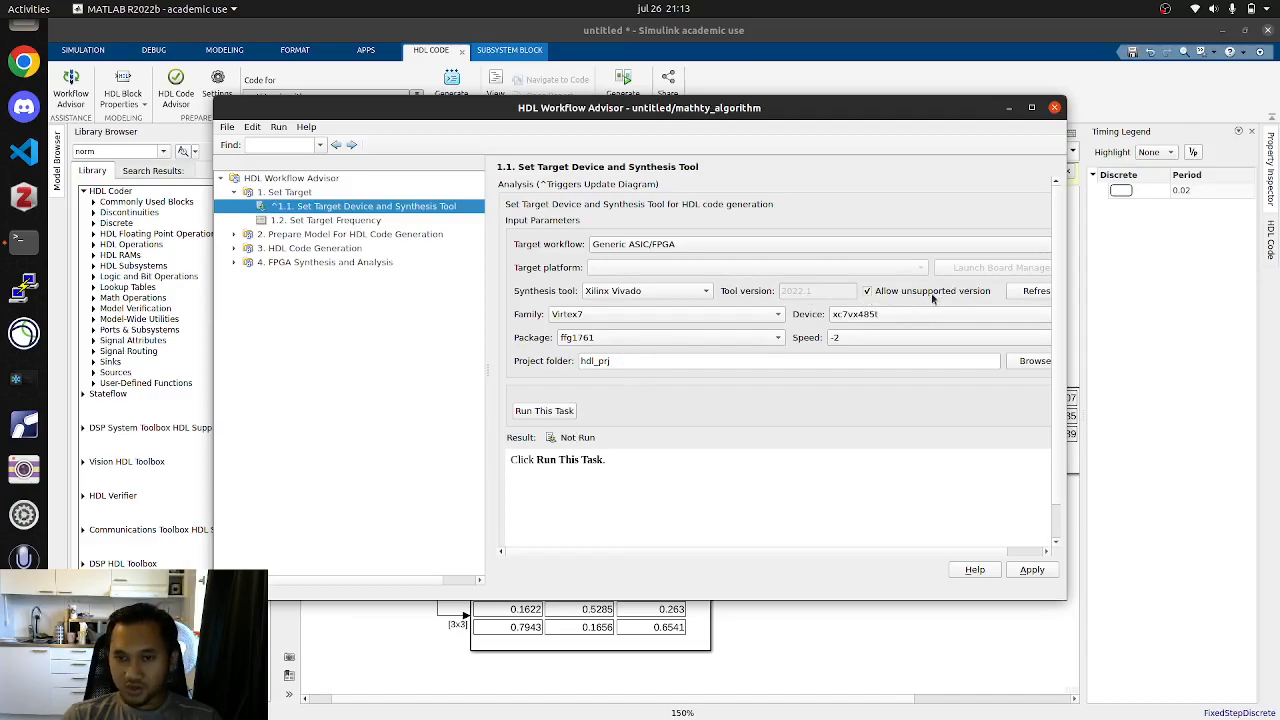
Step: Set the family to Zynq UltraScale+ and the device to xczu5cg-sfvc784-1-e, and run the target device task
{"action": "left_click", "coordinate": [706, 313]}
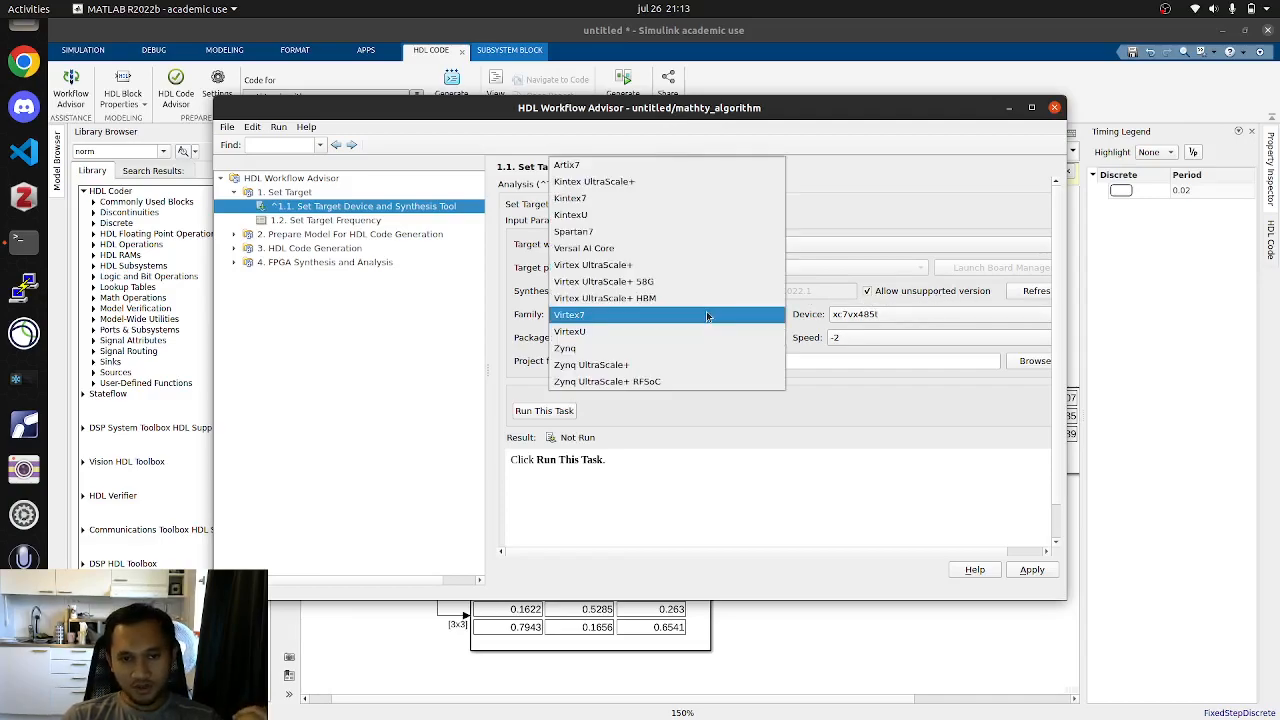
{"action": "left_click", "coordinate": [703, 365]}
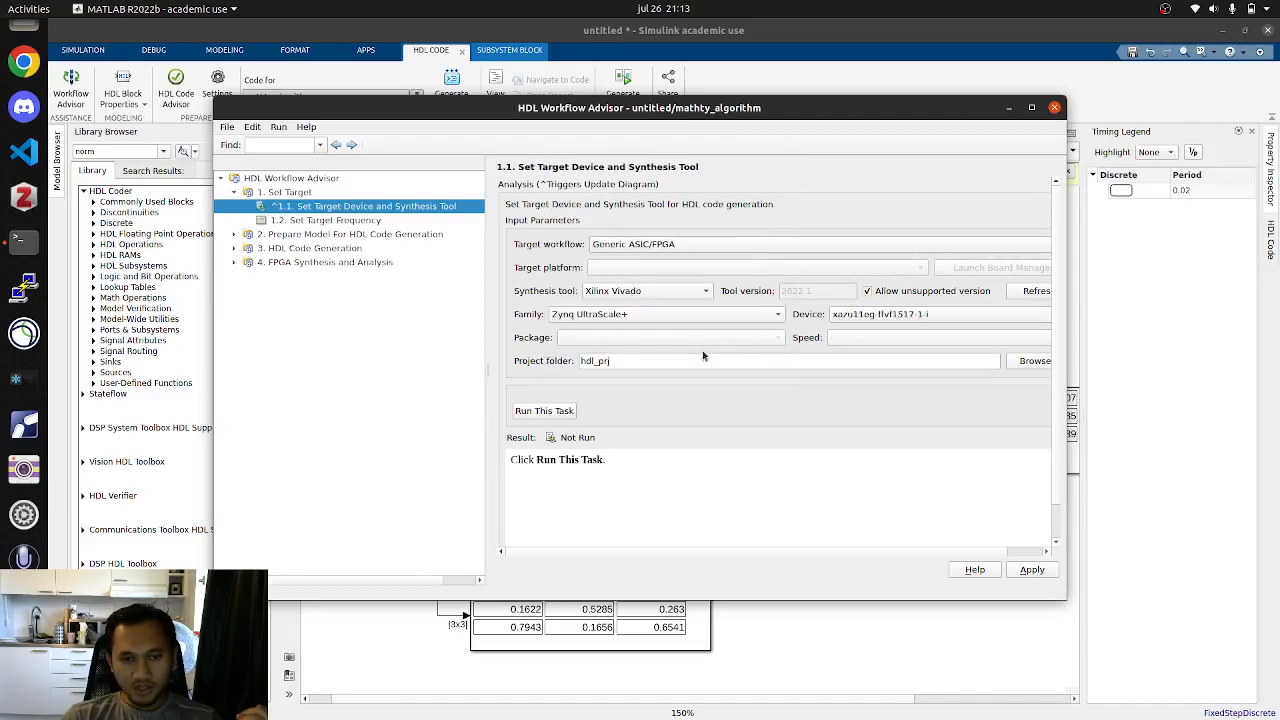
{"action": "left_click", "coordinate": [898, 316]}
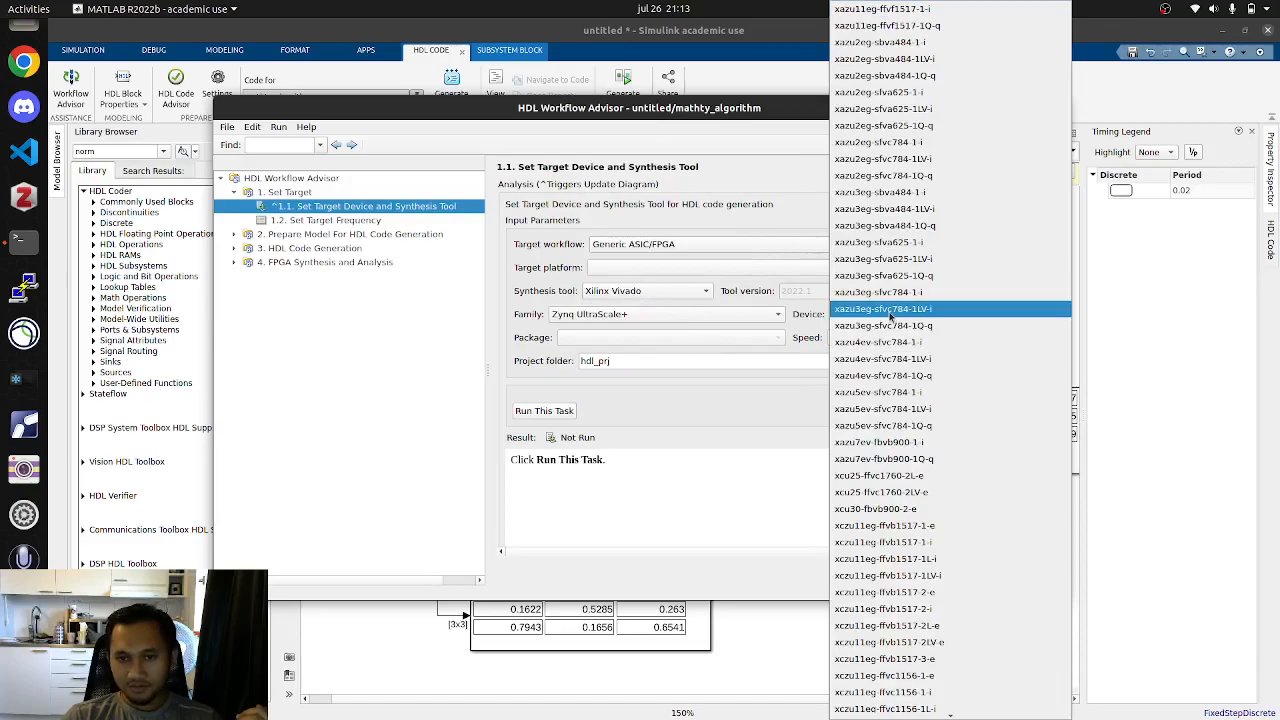
{"action": "scroll", "coordinate": [895, 313], "scroll_direction": "down", "scroll_amount": 20}
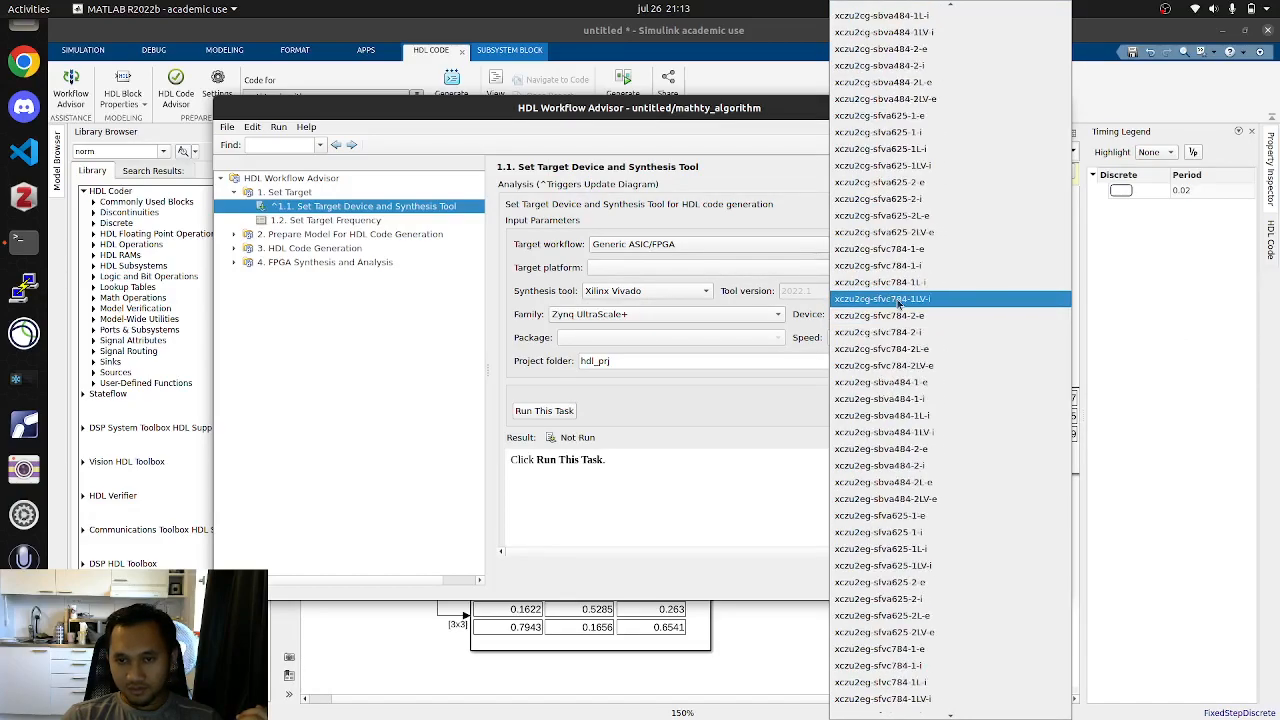
{"action": "scroll", "coordinate": [900, 305], "scroll_direction": "down", "scroll_amount": 20}
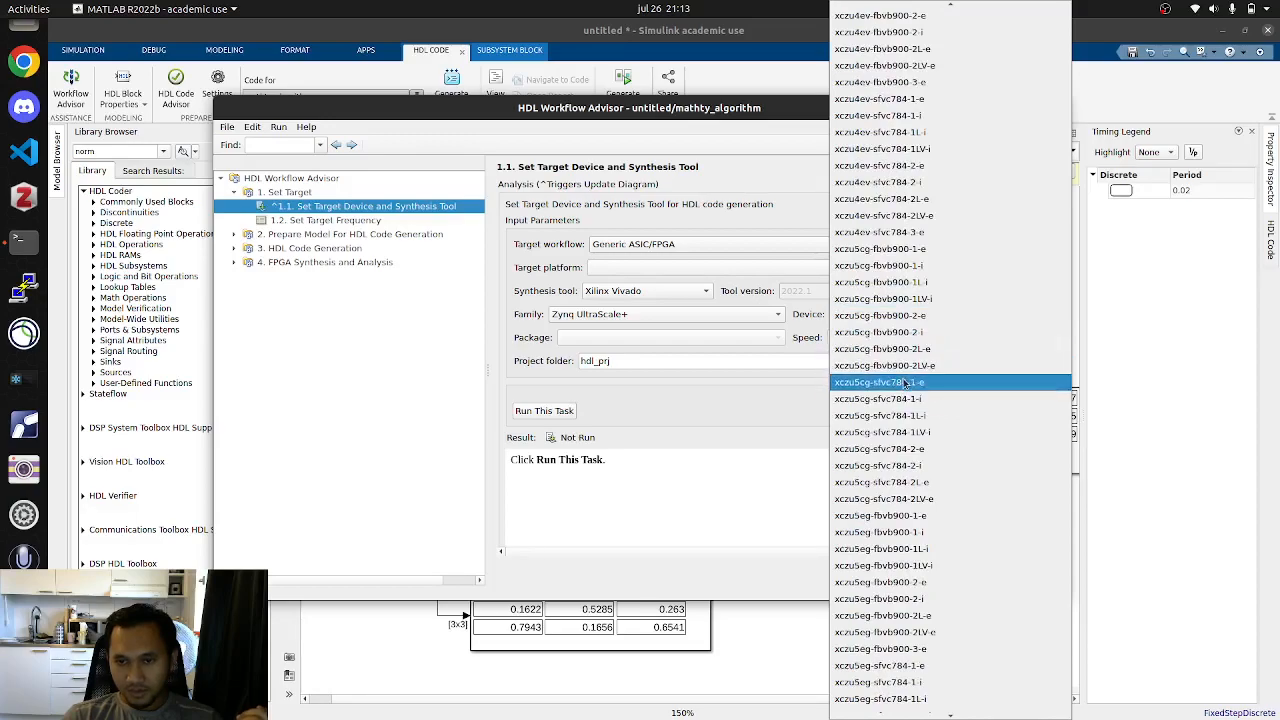
{"action": "left_click", "coordinate": [905, 383]}
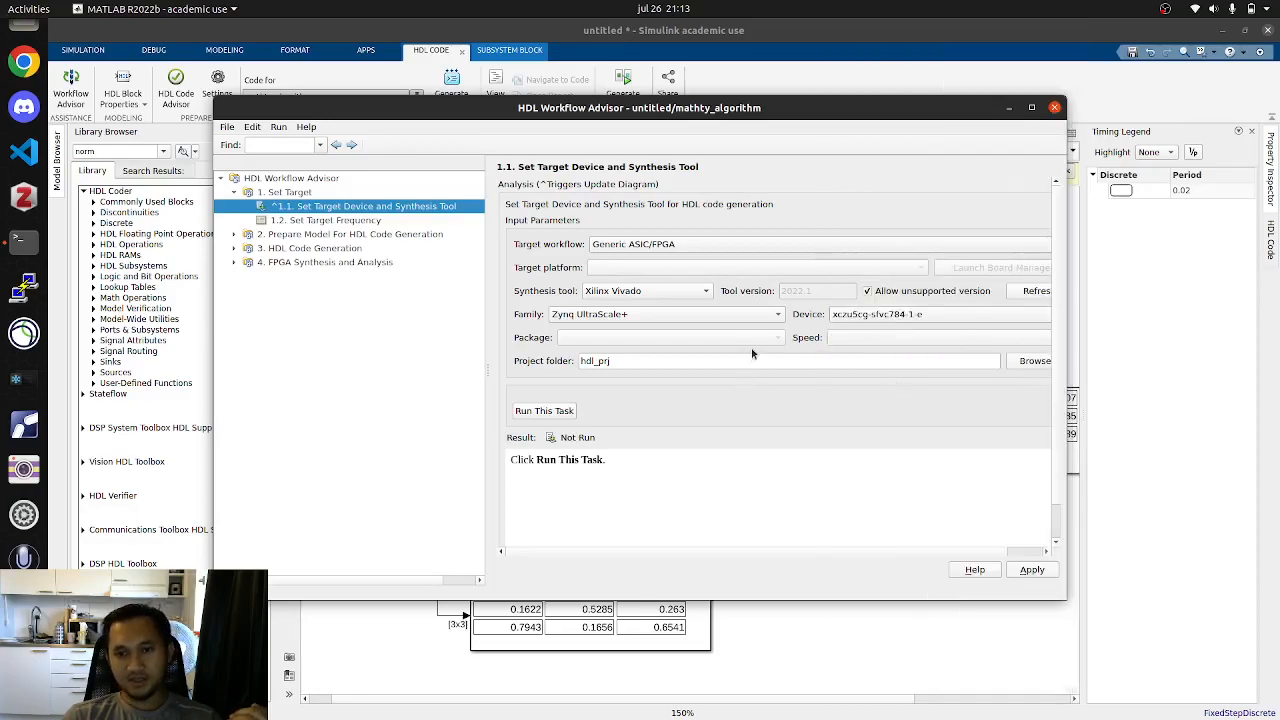
{"action": "left_click", "coordinate": [560, 410]}
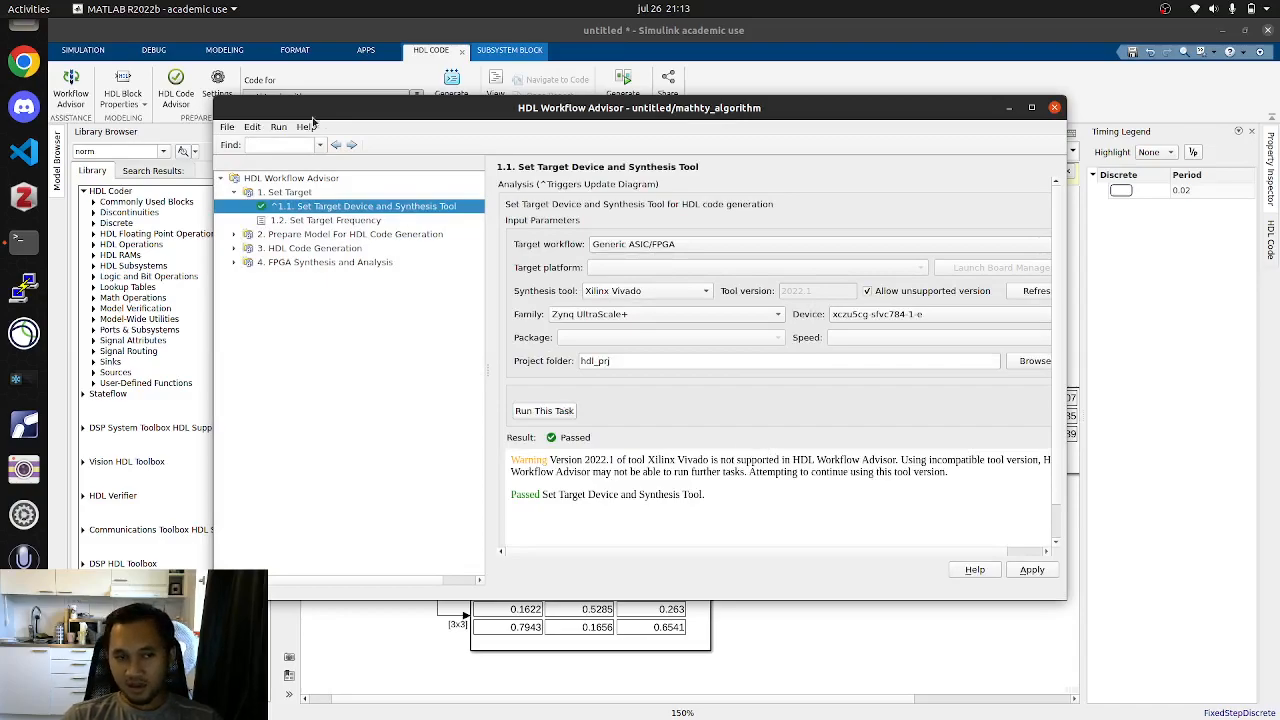
Step: Set the target frequency to 100 MHz in task 1.2 and run that task
{"action": "left_click", "coordinate": [345, 220]}
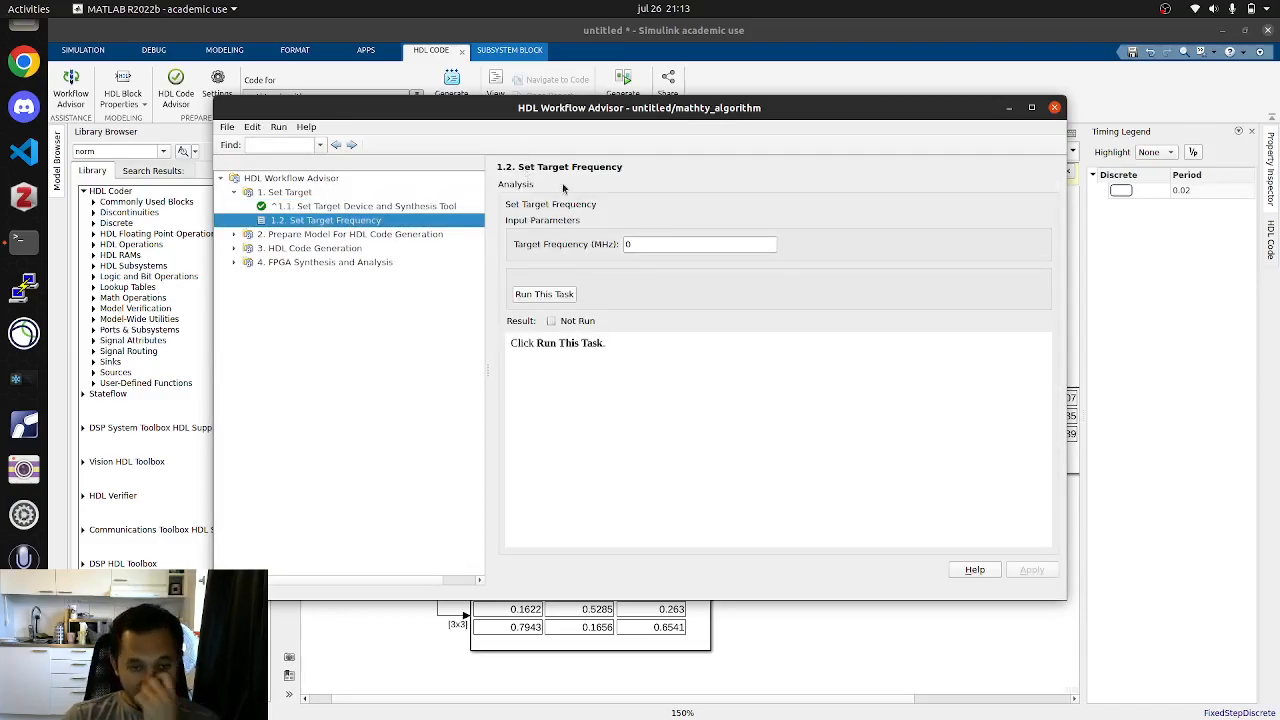
{"action": "double_click", "coordinate": [637, 242]}
{"action": "type", "text": "1"}
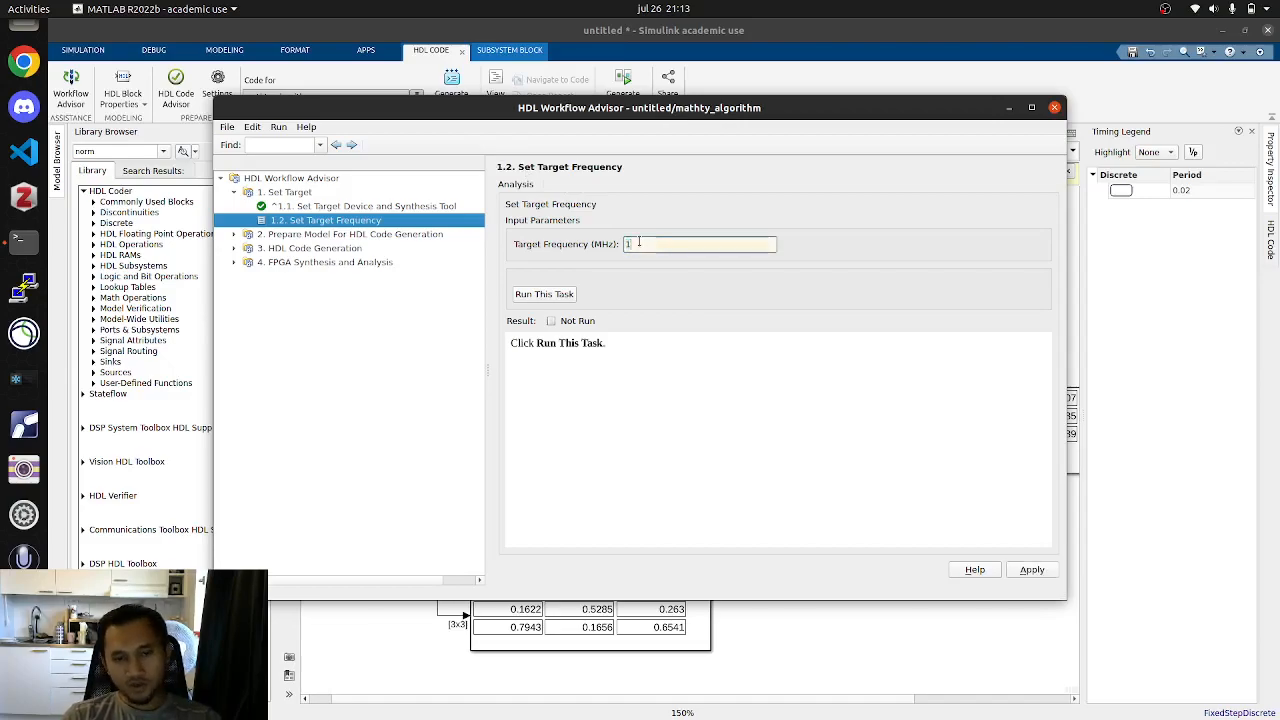
{"action": "type", "text": "00"}
{"action": "left_click", "coordinate": [543, 294]}
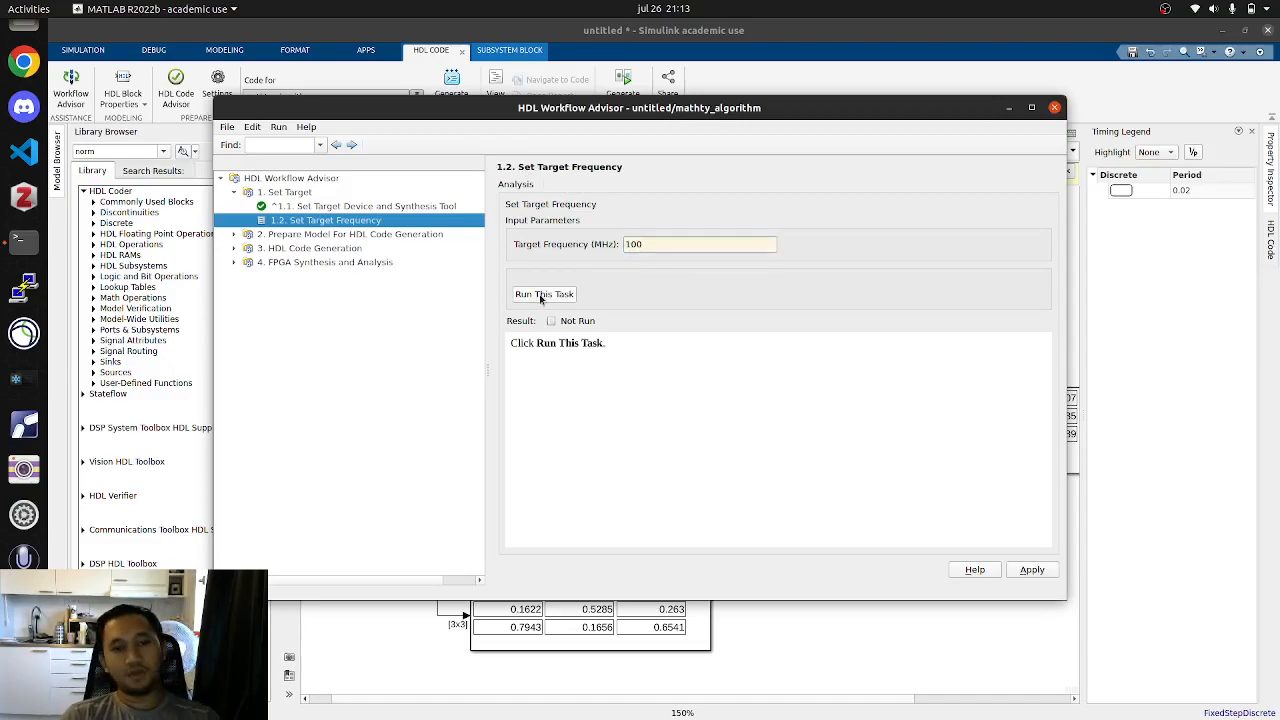
Step: Run task 2.1, Check Model Settings, and review the recommended model settings for HDL code generation
{"action": "left_click", "coordinate": [412, 235]}
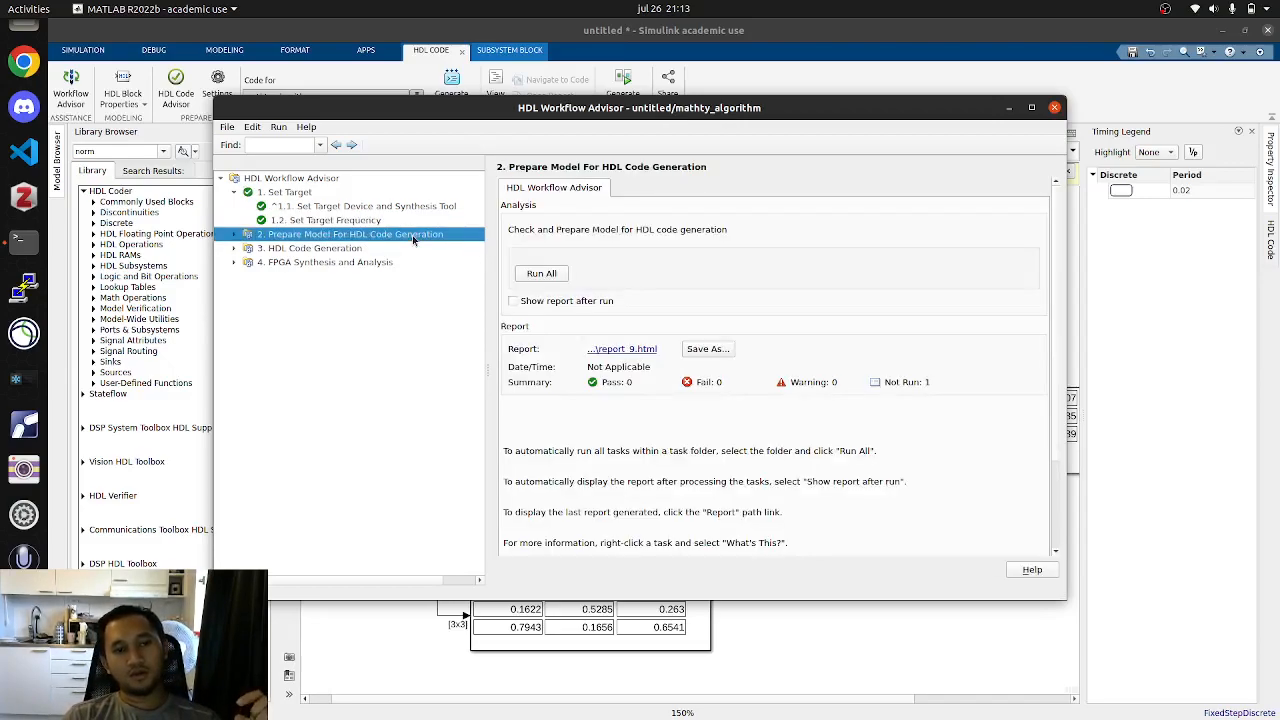
{"action": "double_click", "coordinate": [412, 235]}
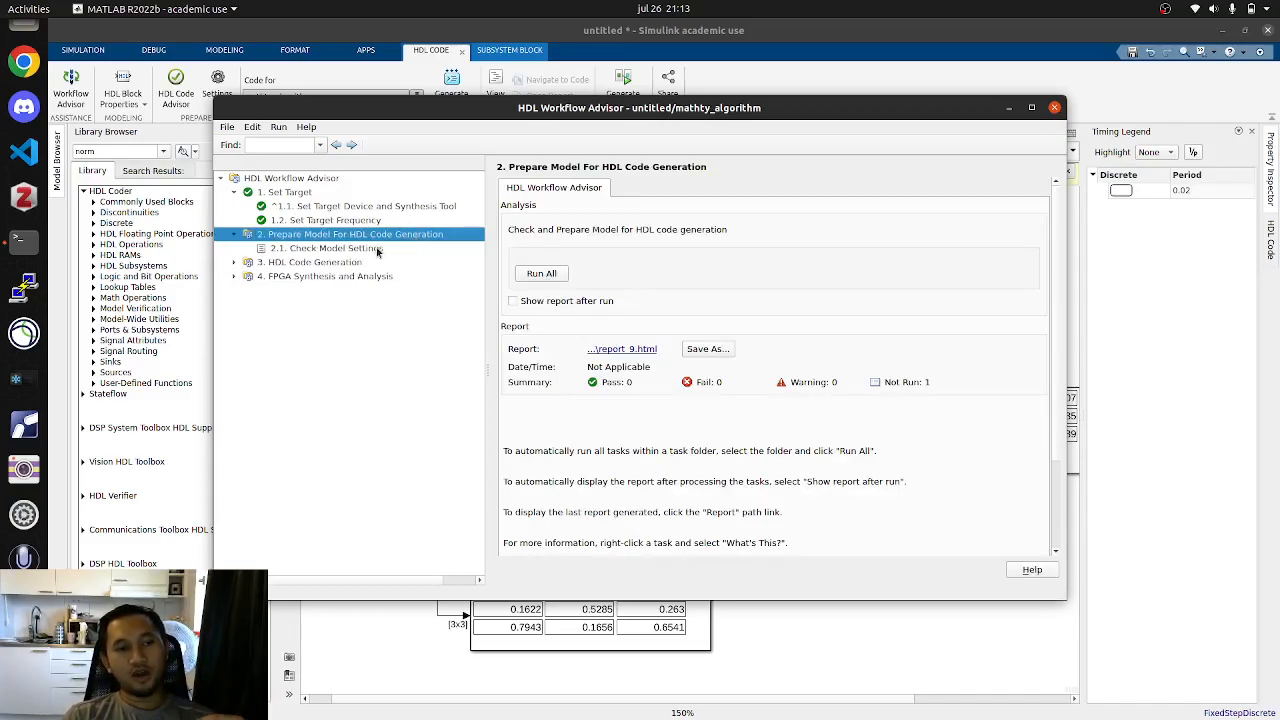
{"action": "left_click", "coordinate": [377, 249]}
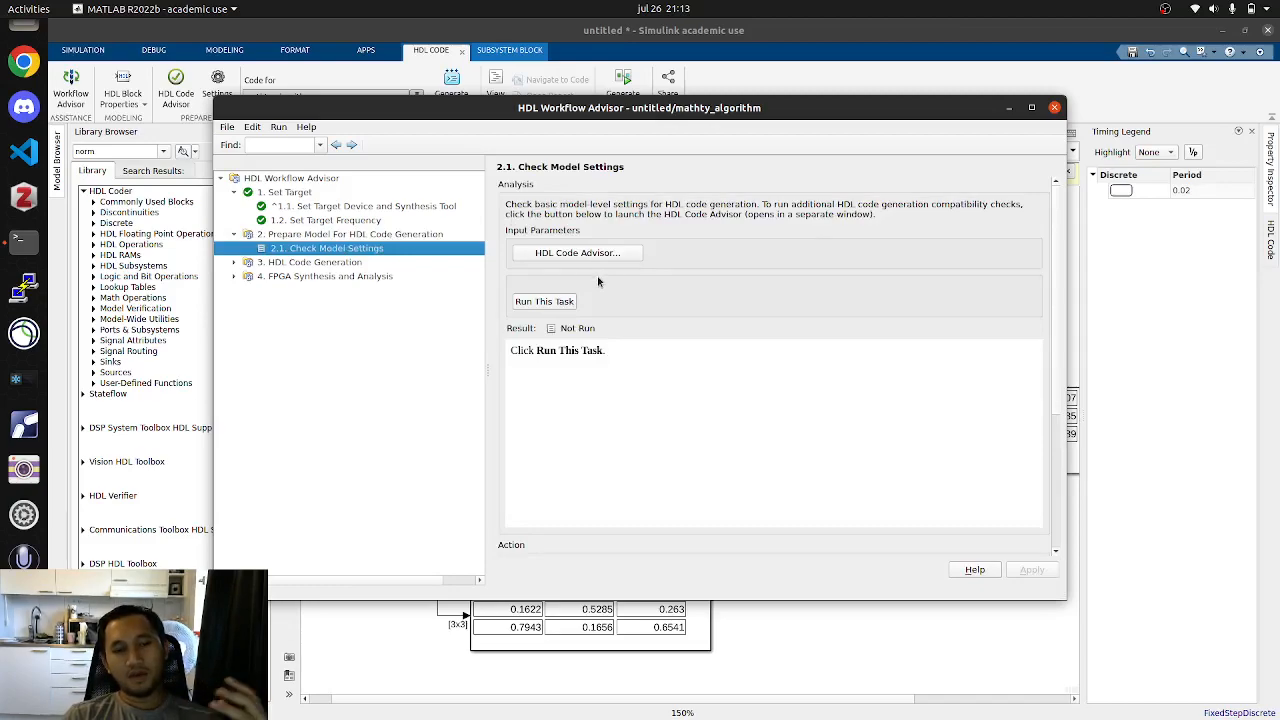
{"action": "left_click", "coordinate": [557, 301]}
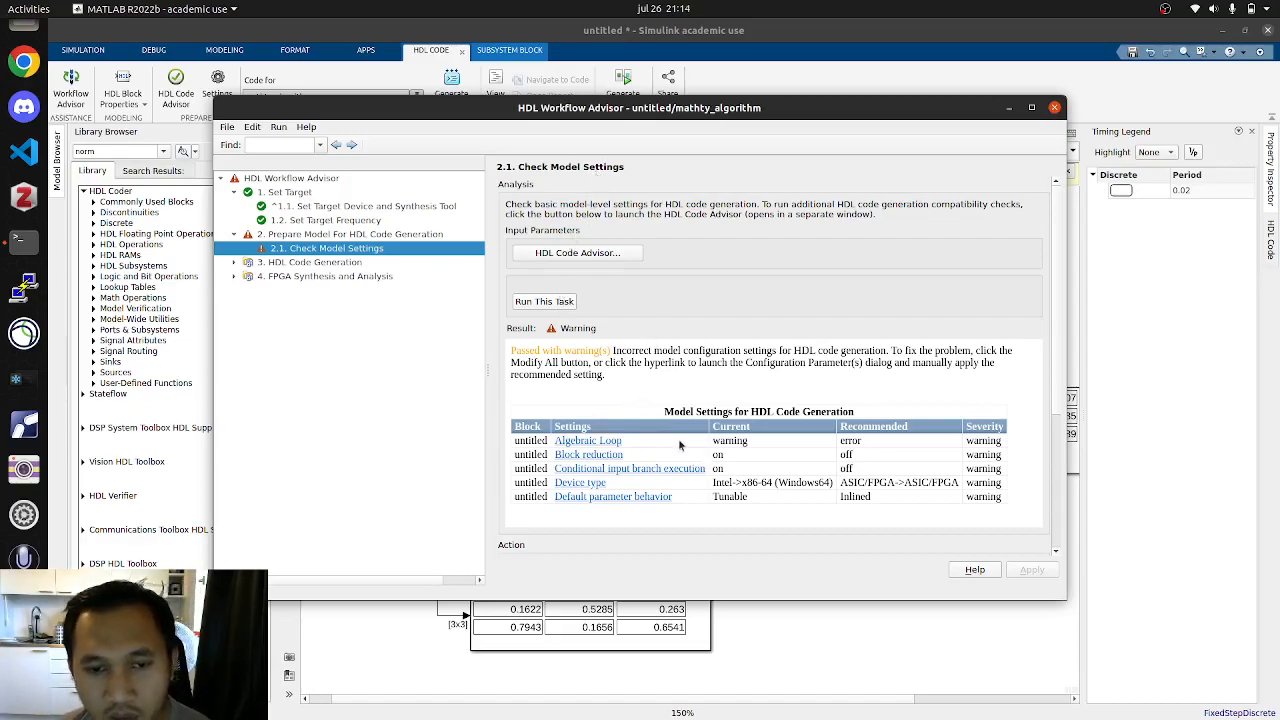
{"action": "scroll", "coordinate": [623, 399], "scroll_direction": "down", "scroll_amount": 2}
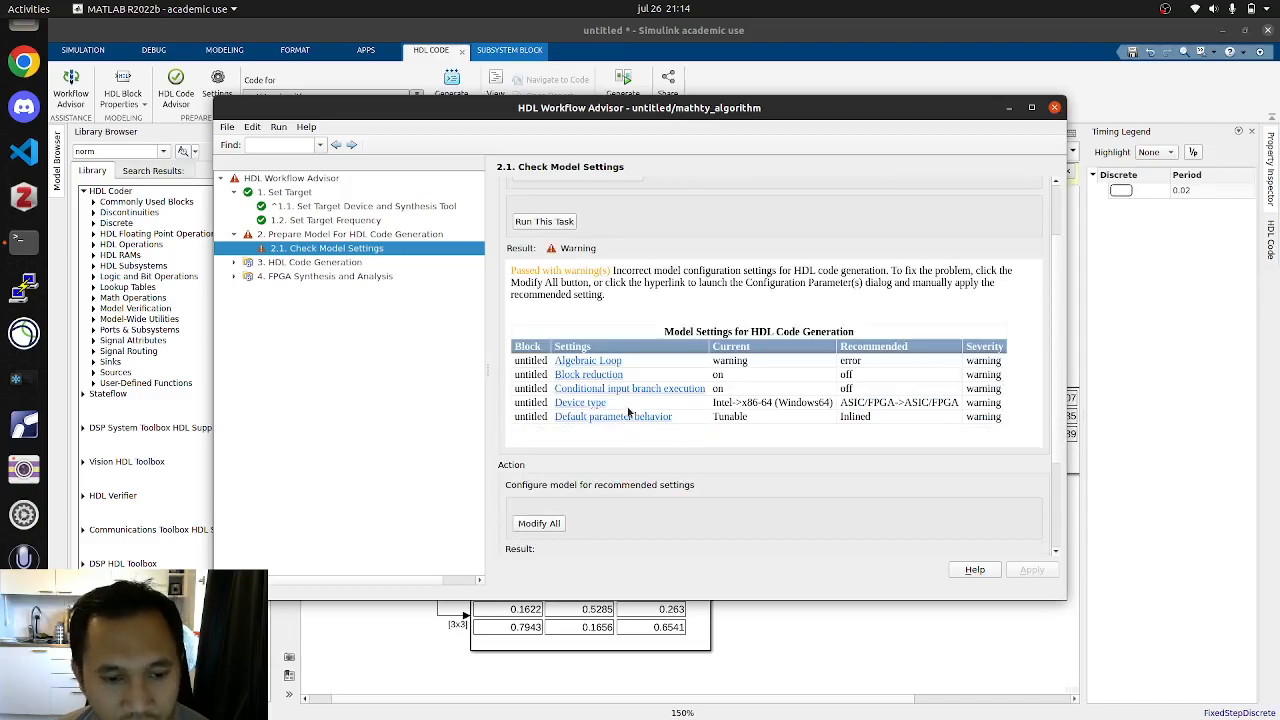
Step: Apply all recommended HDL model settings and rerun task 2.1, Check Model Settings
{"action": "left_click", "coordinate": [540, 523]}
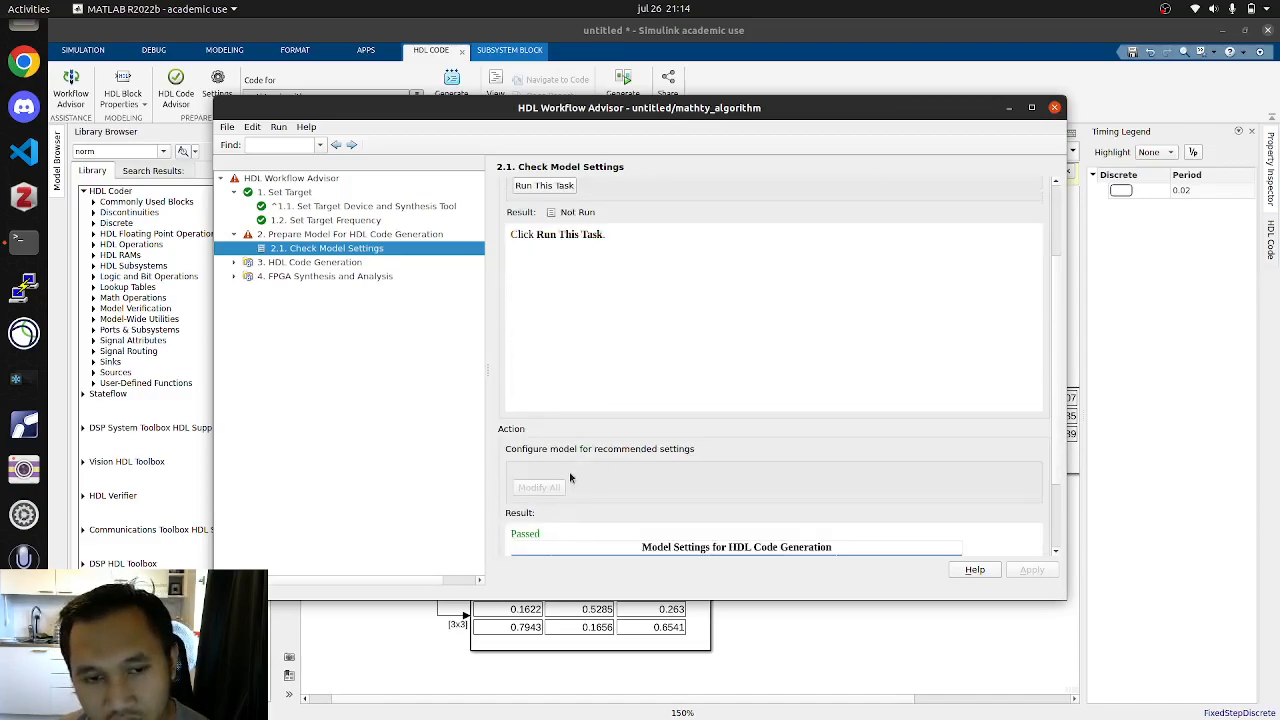
{"action": "scroll", "coordinate": [566, 440], "scroll_direction": "up", "scroll_amount": 2}
{"action": "left_click", "coordinate": [544, 307]}
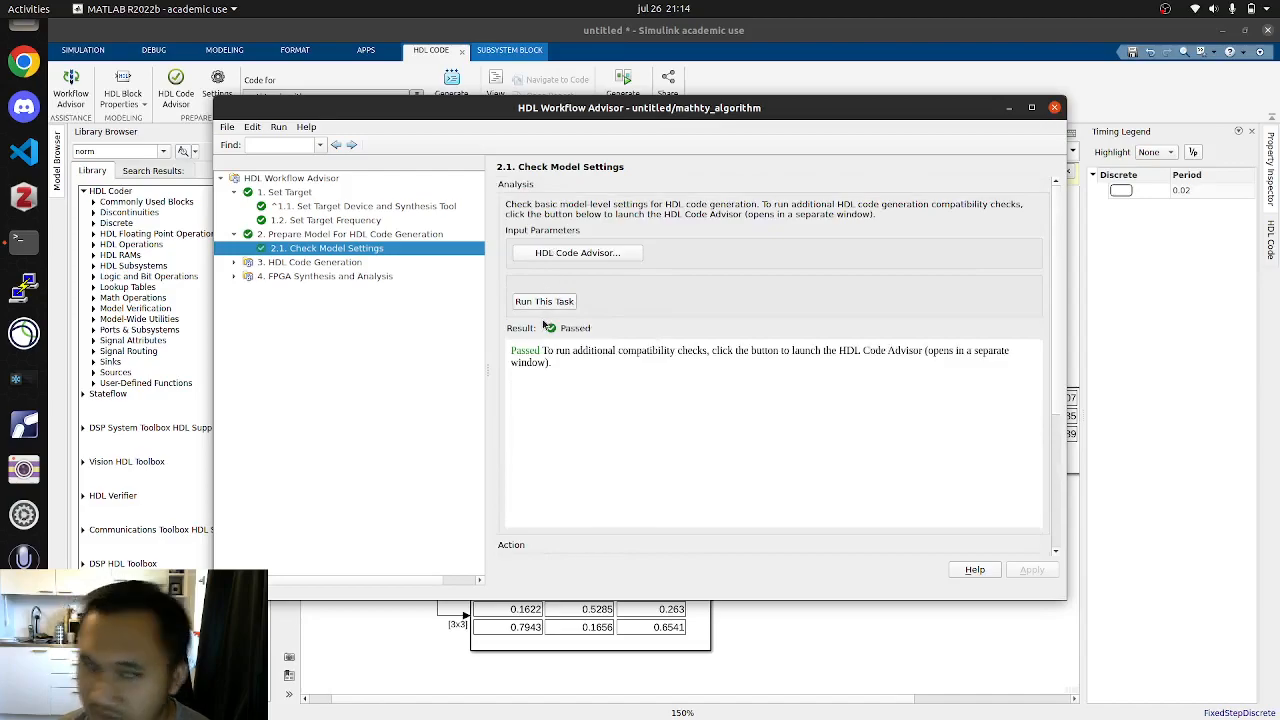
Step: Run task 3.1, Set HDL Options, and task 3.2, Generate RTL Code and Testbench, with only RTL code generation enabled
{"action": "left_click", "coordinate": [356, 264]}
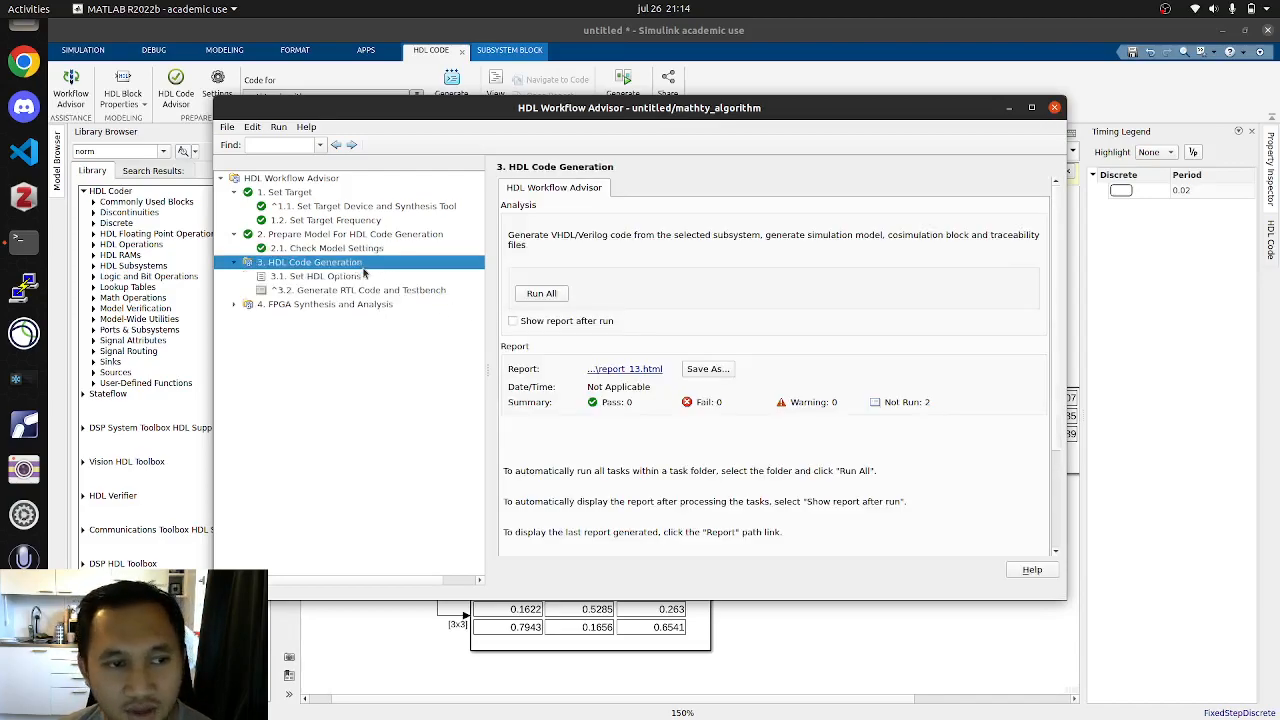
{"action": "left_click", "coordinate": [366, 276]}
{"action": "left_click", "coordinate": [540, 294]}
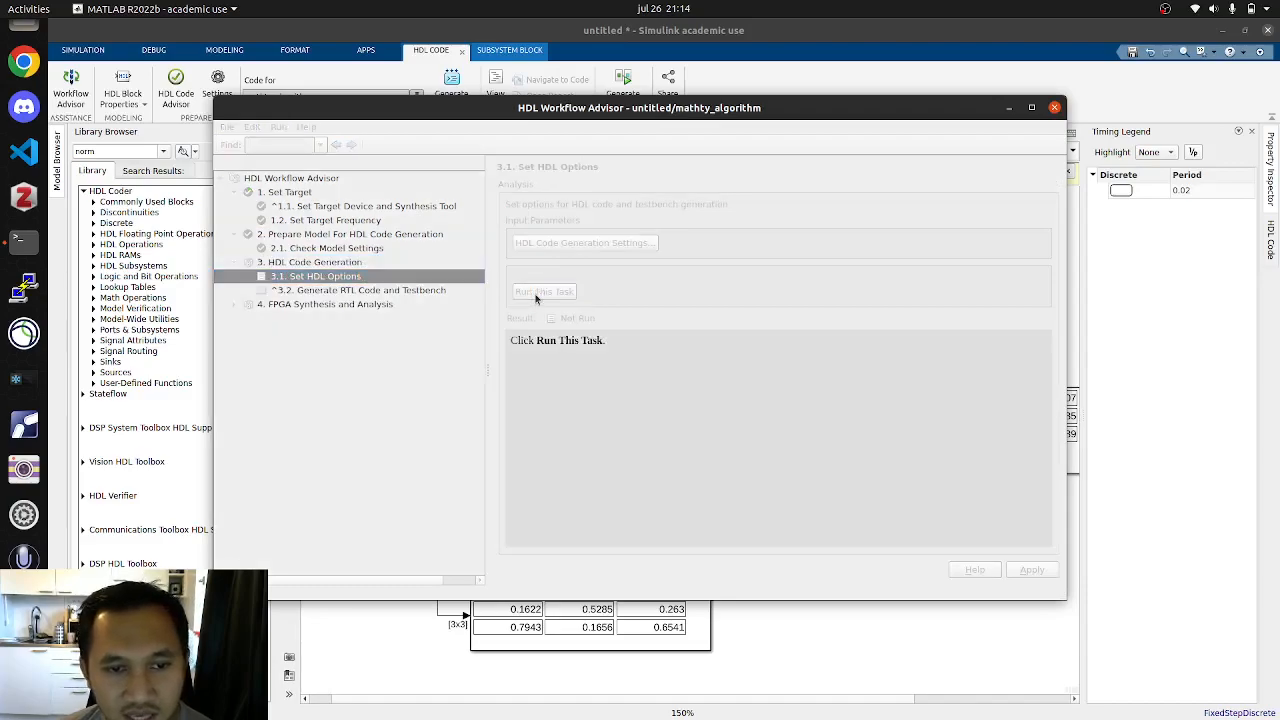
{"action": "left_click", "coordinate": [365, 290]}
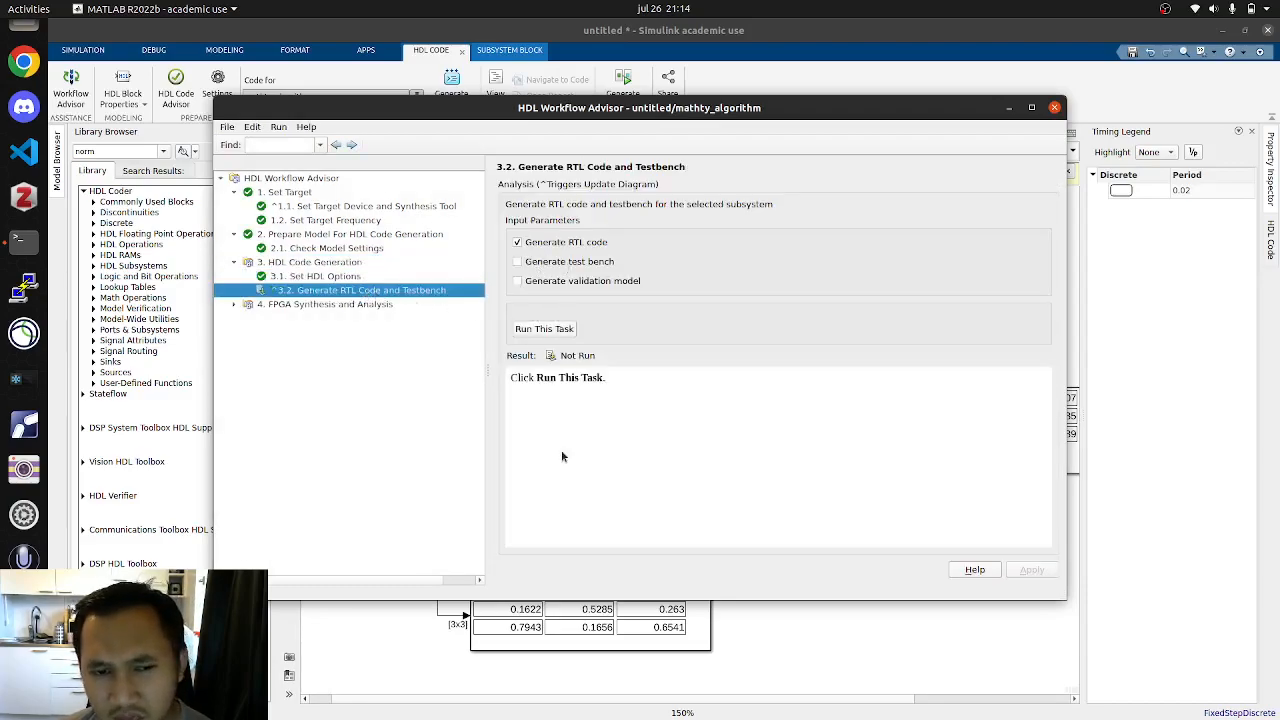
{"action": "left_click", "coordinate": [554, 332]}
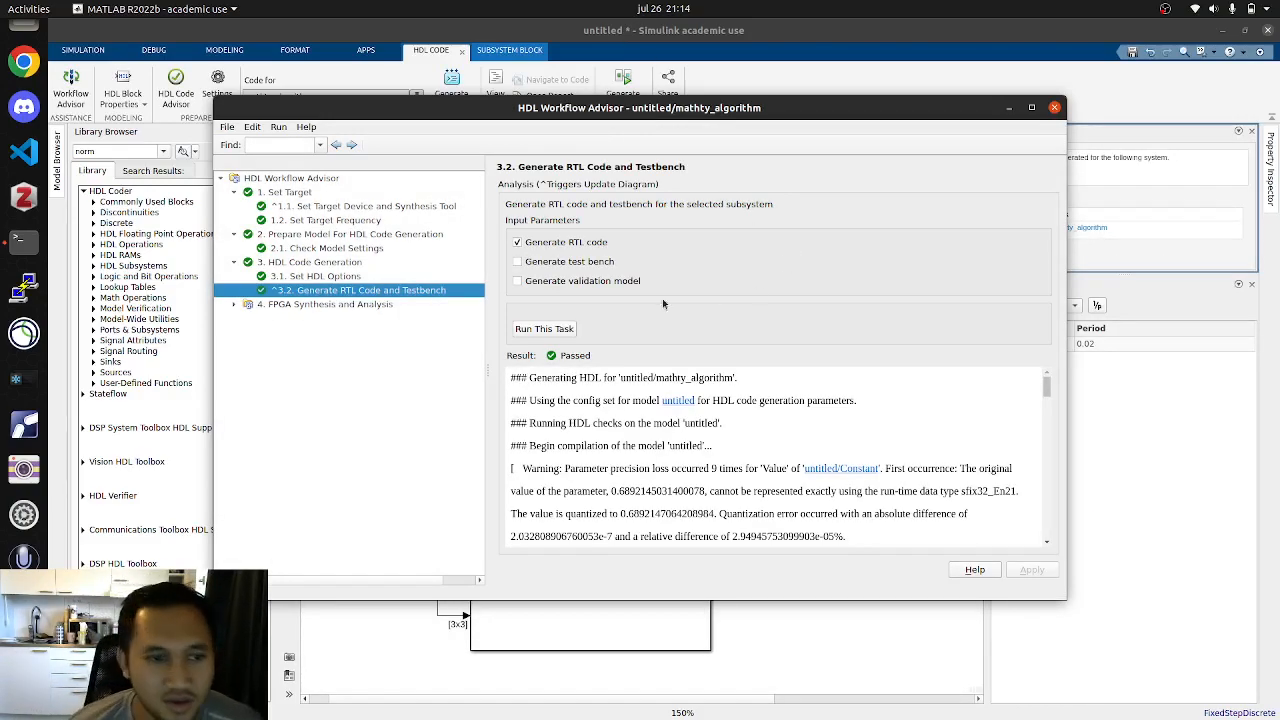
Step: In task 3.1's HDL code generation settings, enable the traceability, model Web view, resource utilization, optimization and high-level timing critical path reports
{"action": "left_click", "coordinate": [370, 276]}
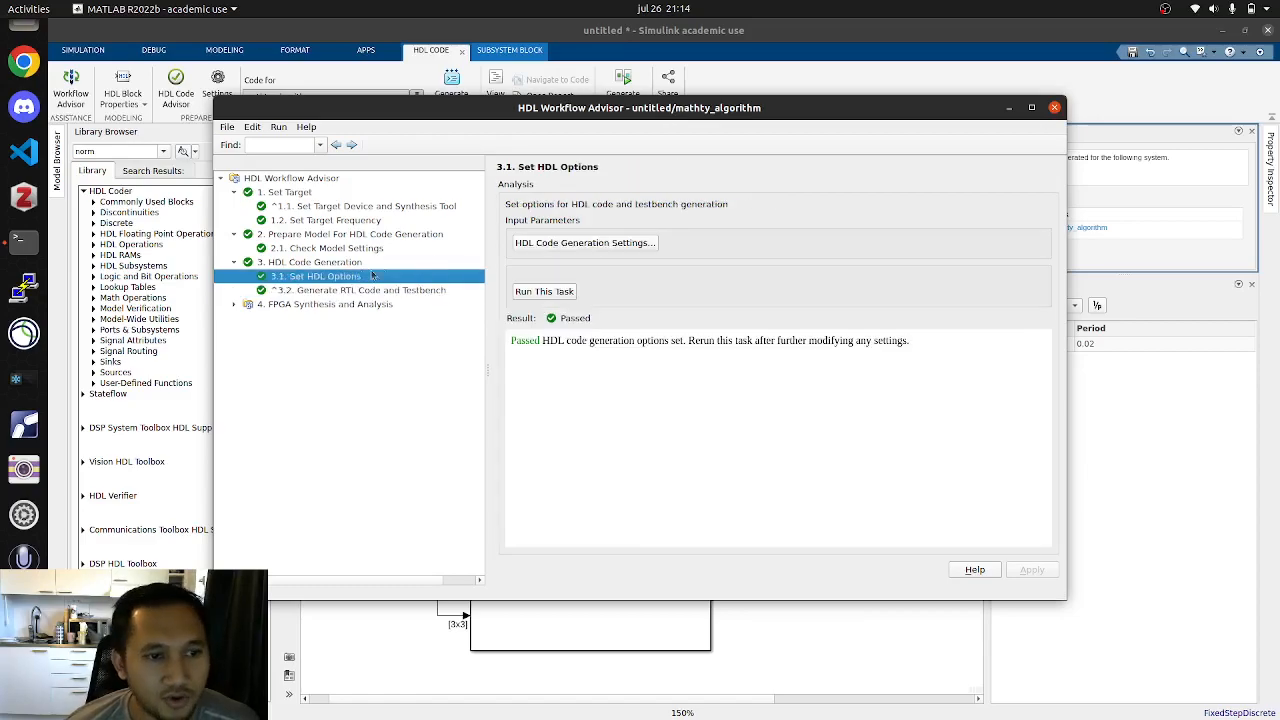
{"action": "left_click", "coordinate": [542, 243]}
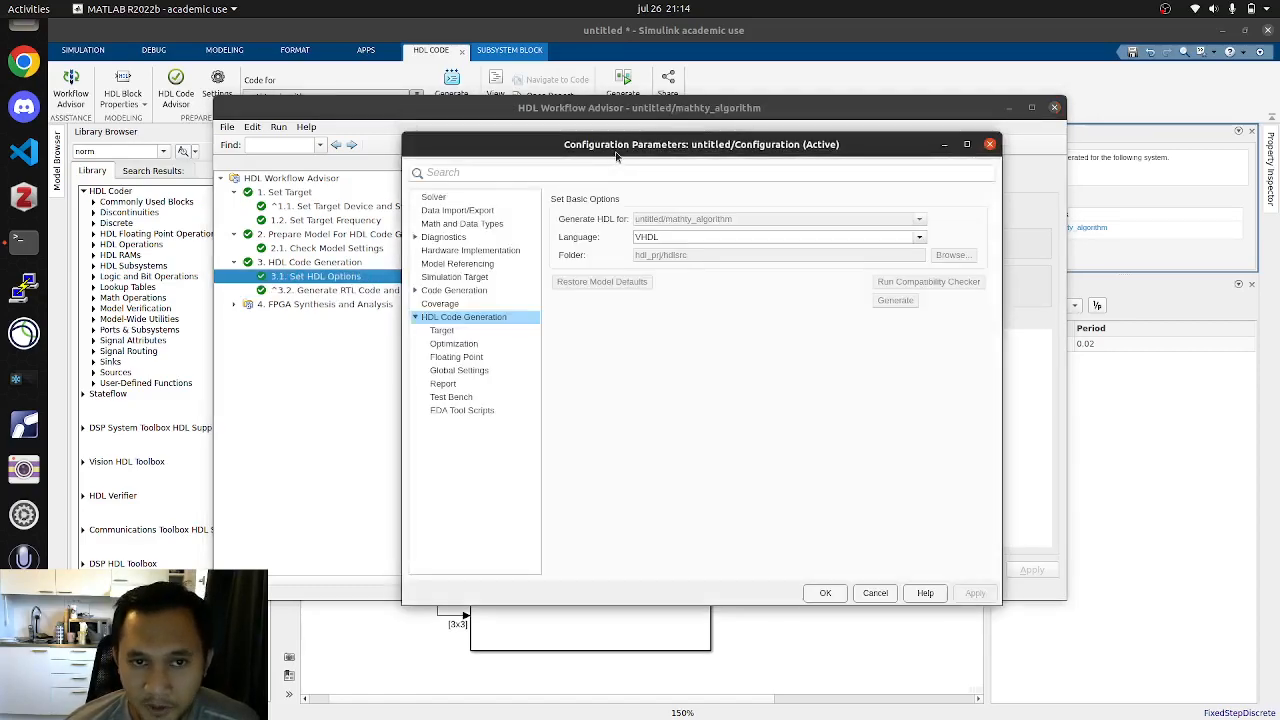
{"action": "left_click", "coordinate": [474, 385]}
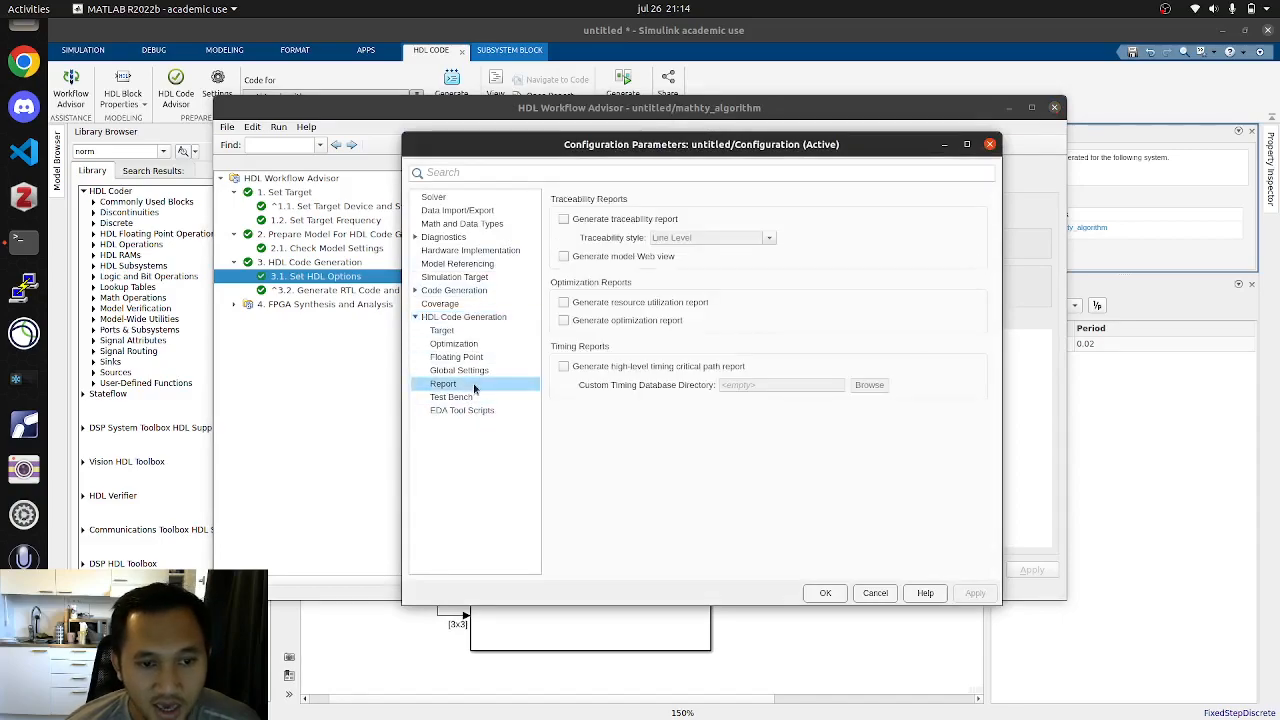
{"action": "left_click", "coordinate": [587, 220]}
{"action": "left_click", "coordinate": [576, 304]}
{"action": "left_click", "coordinate": [564, 259]}
{"action": "left_click", "coordinate": [567, 322]}
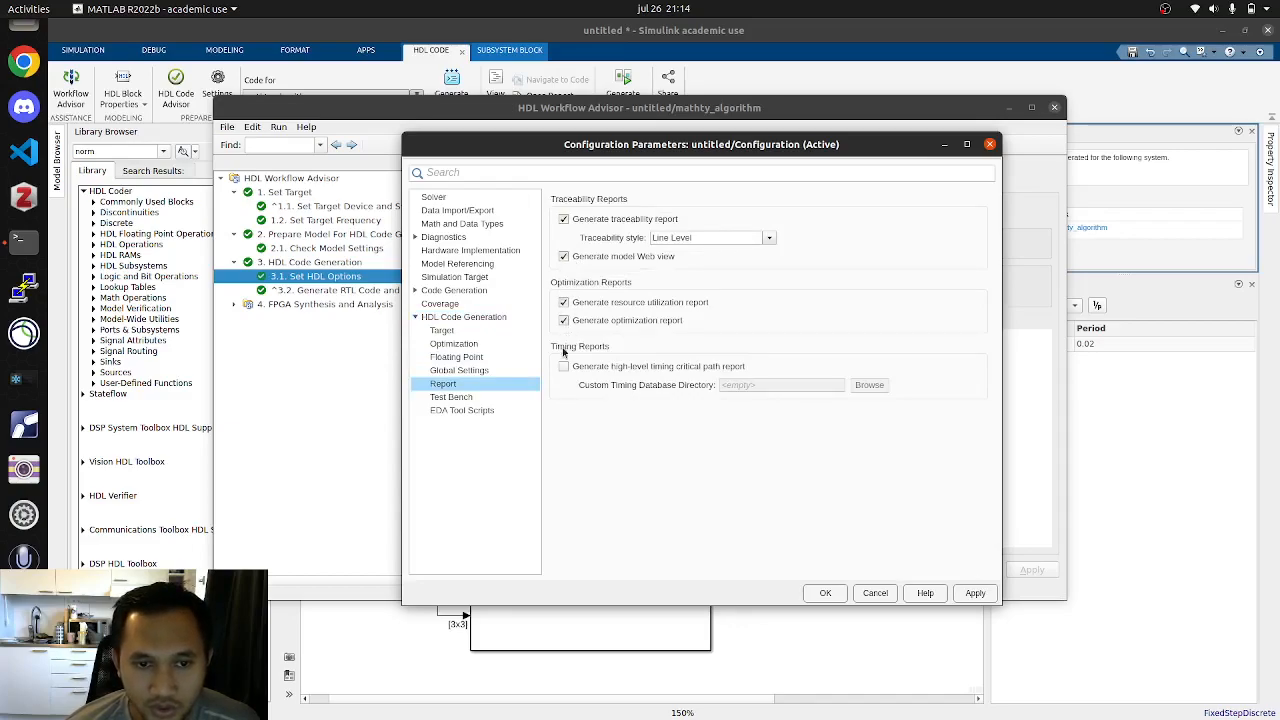
{"action": "left_click", "coordinate": [564, 368]}
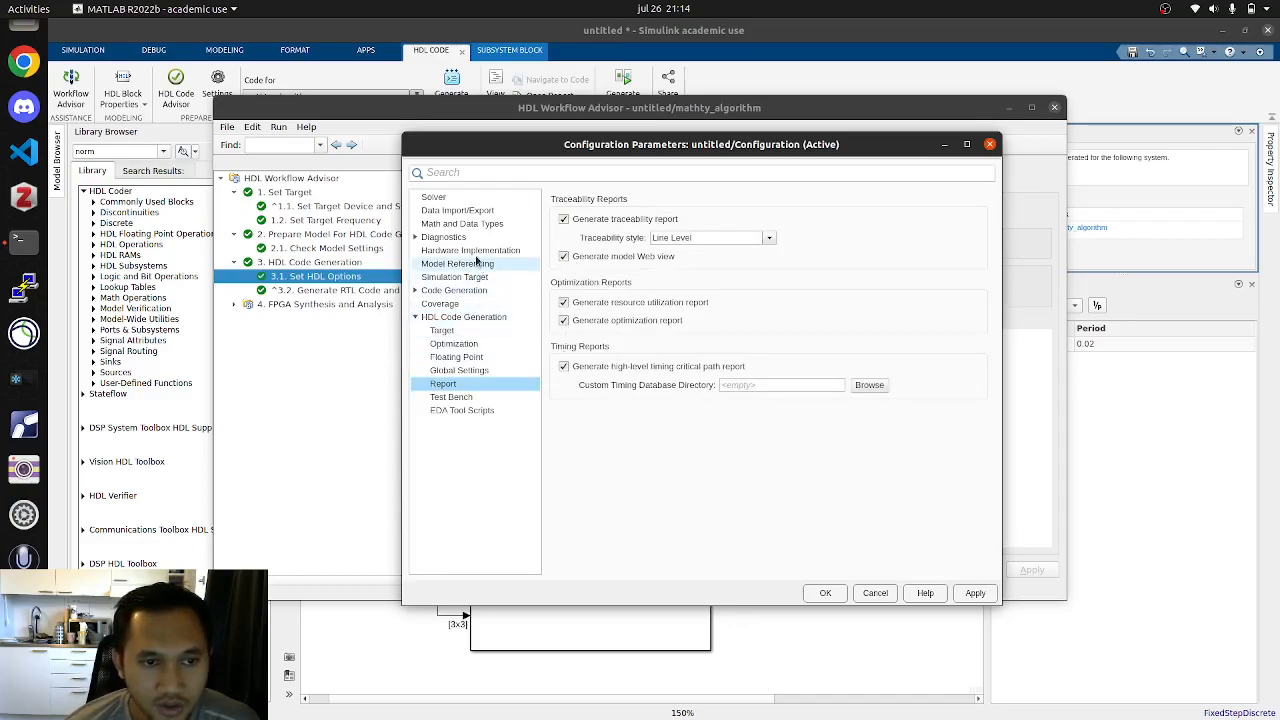
Step: Enable creating the code generation report and opening it automatically in the general Code Generation report settings
{"action": "double_click", "coordinate": [453, 290]}
{"action": "left_click", "coordinate": [445, 316]}
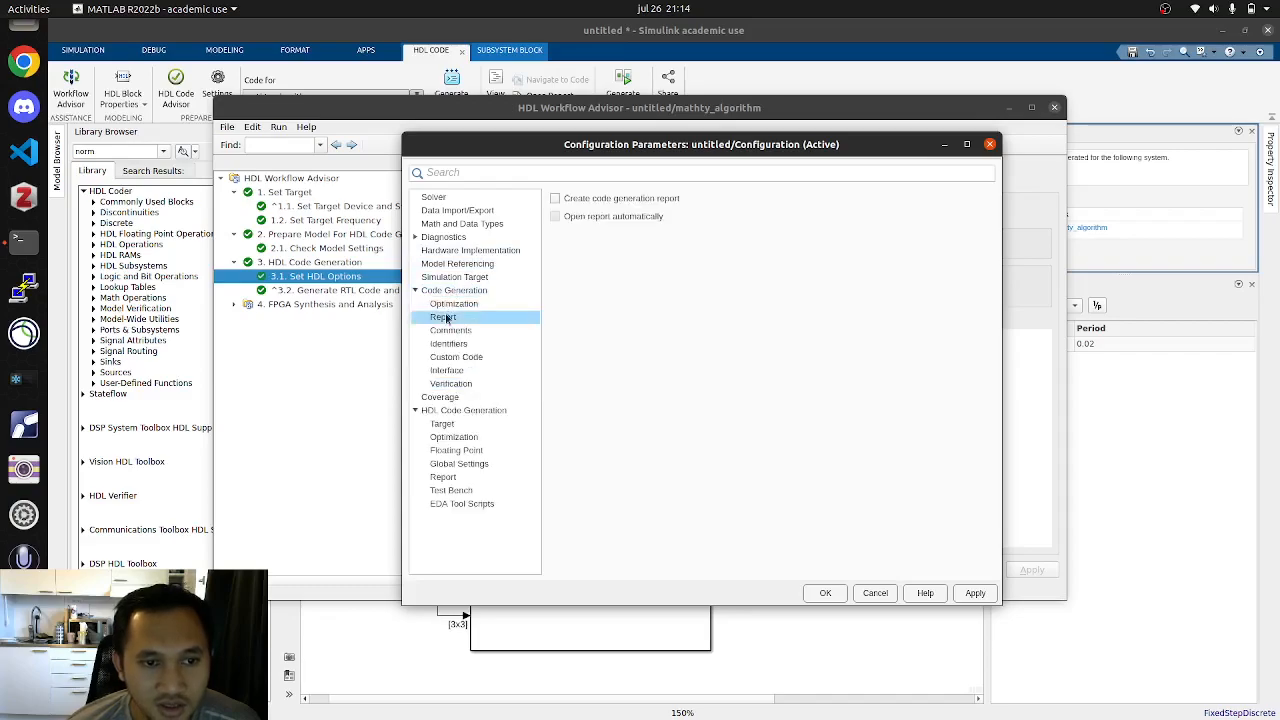
{"action": "left_click", "coordinate": [555, 198]}
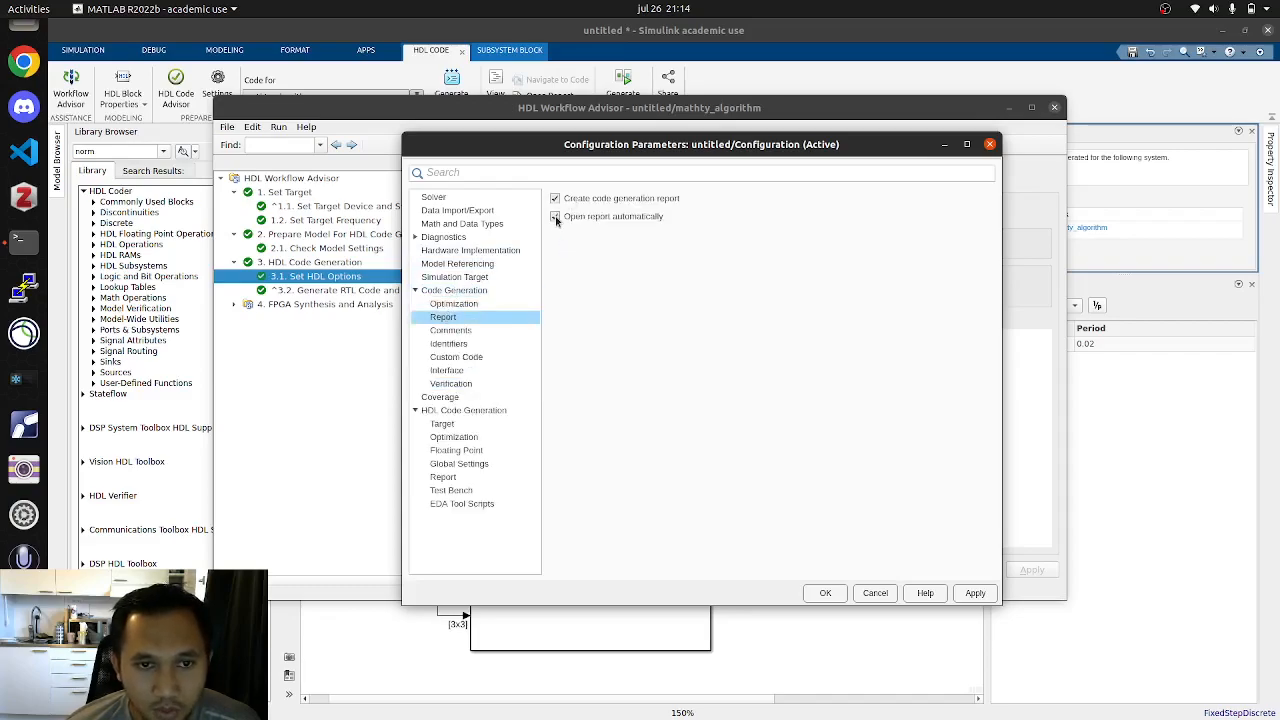
{"action": "left_click", "coordinate": [455, 330]}
{"action": "left_click", "coordinate": [465, 305]}
{"action": "left_click", "coordinate": [454, 290]}
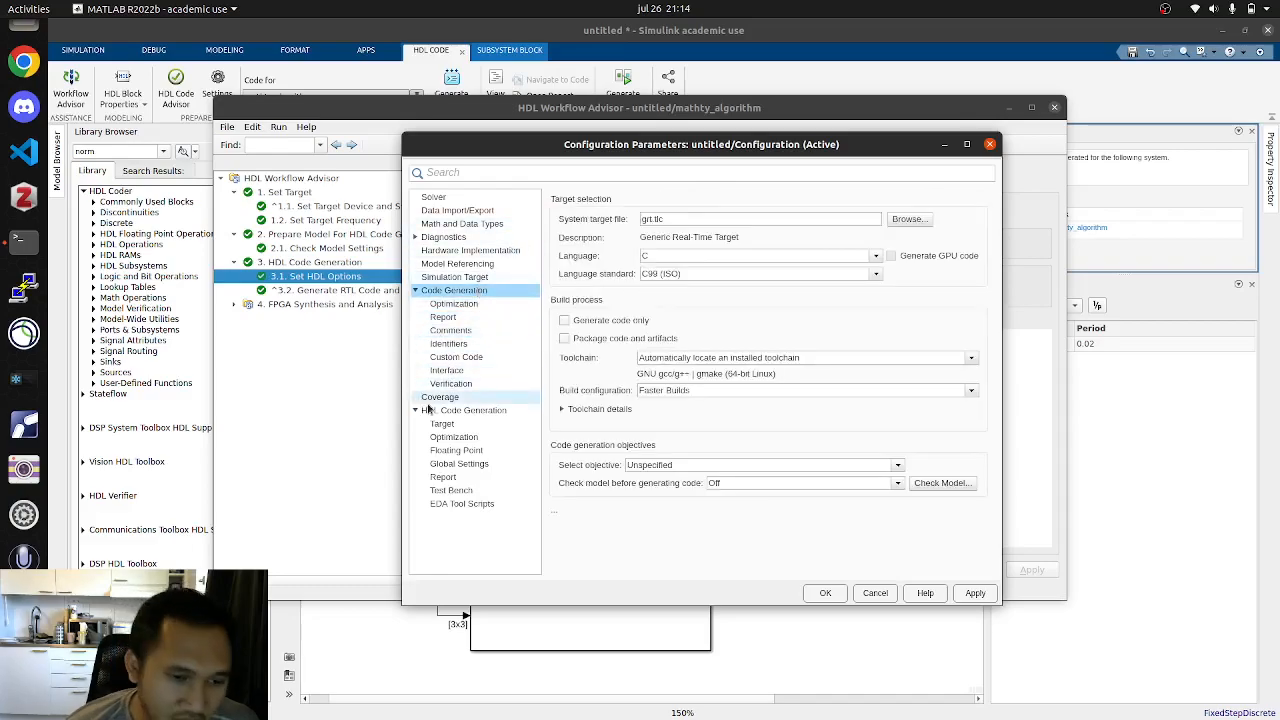
{"action": "left_click", "coordinate": [455, 450]}
{"action": "left_click", "coordinate": [455, 437]}
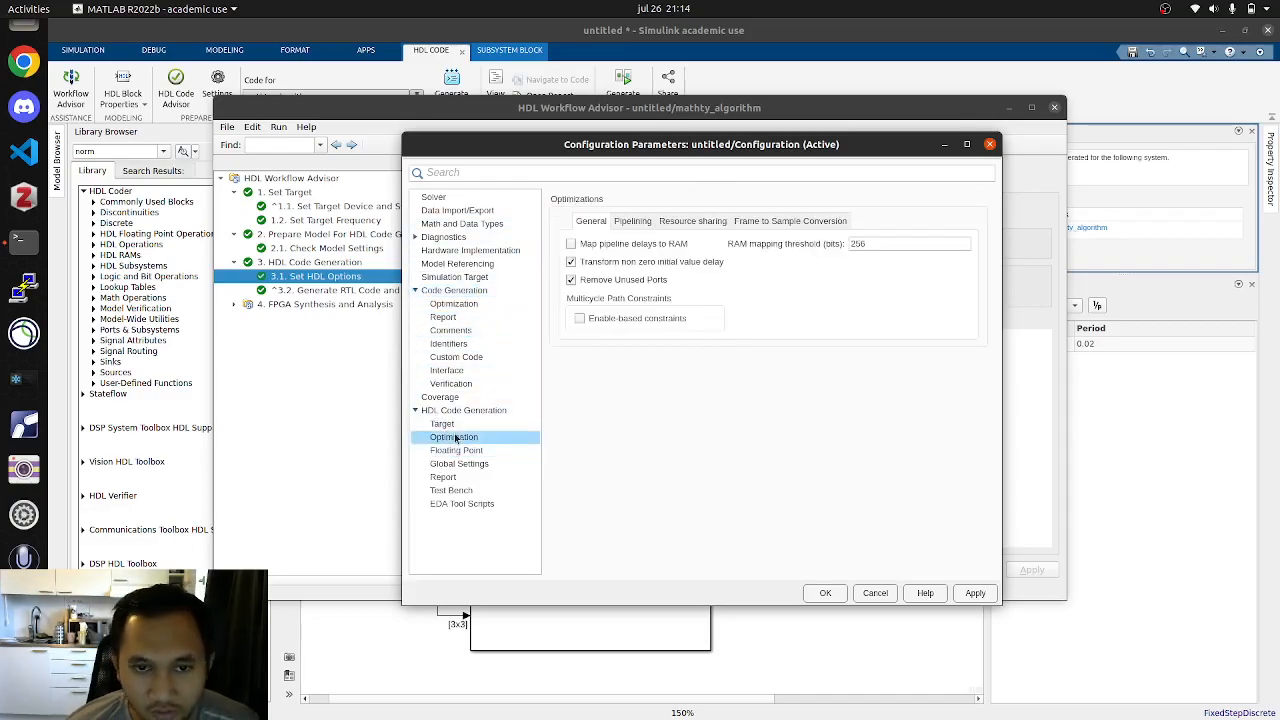
{"action": "left_click", "coordinate": [447, 425]}
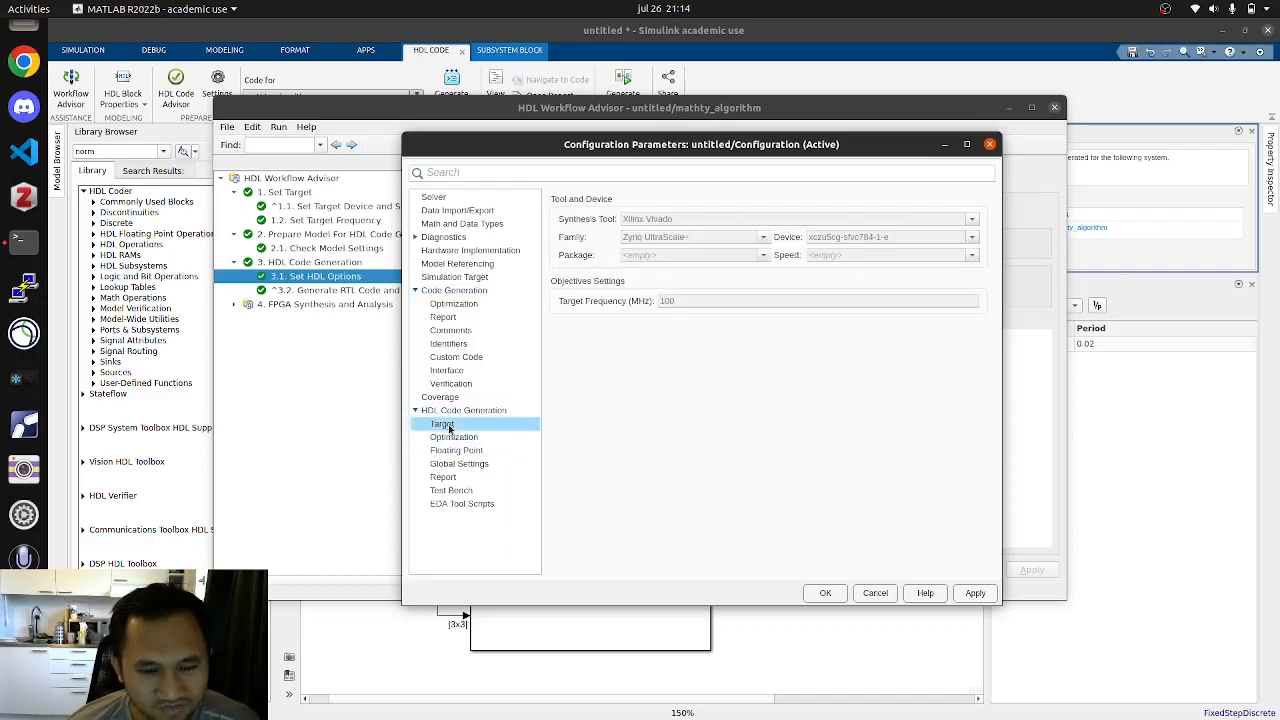
Step: Apply the configuration changes and rerun tasks 3.1, Set HDL Options, and 3.2, Generate RTL Code and Testbench
{"action": "left_click", "coordinate": [972, 594]}
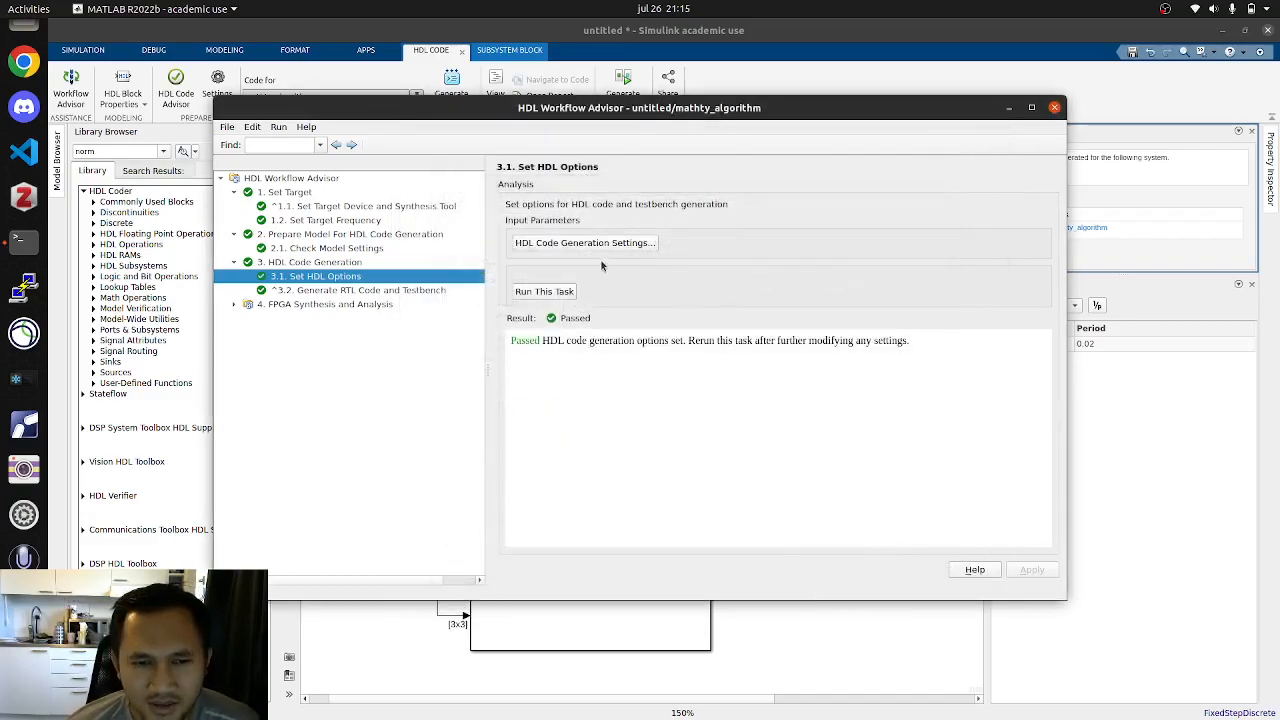
{"action": "left_click", "coordinate": [549, 292]}
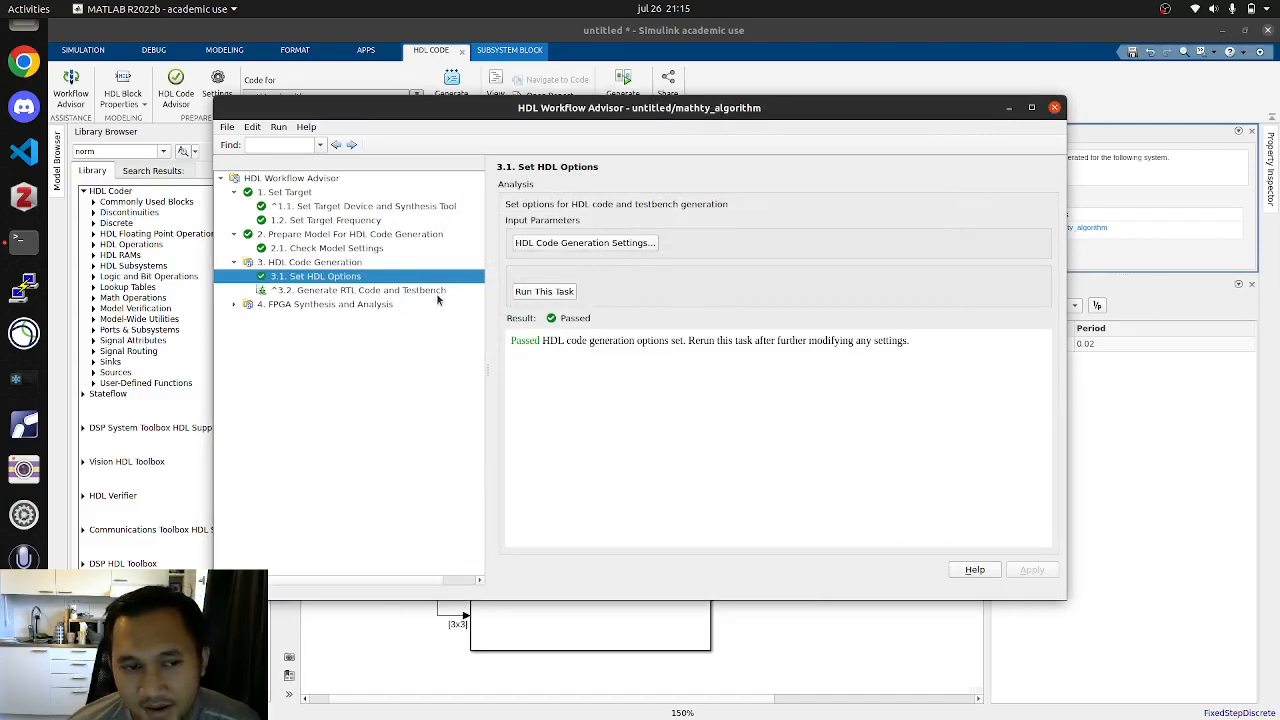
{"action": "left_click", "coordinate": [437, 293]}
{"action": "left_click", "coordinate": [545, 330]}
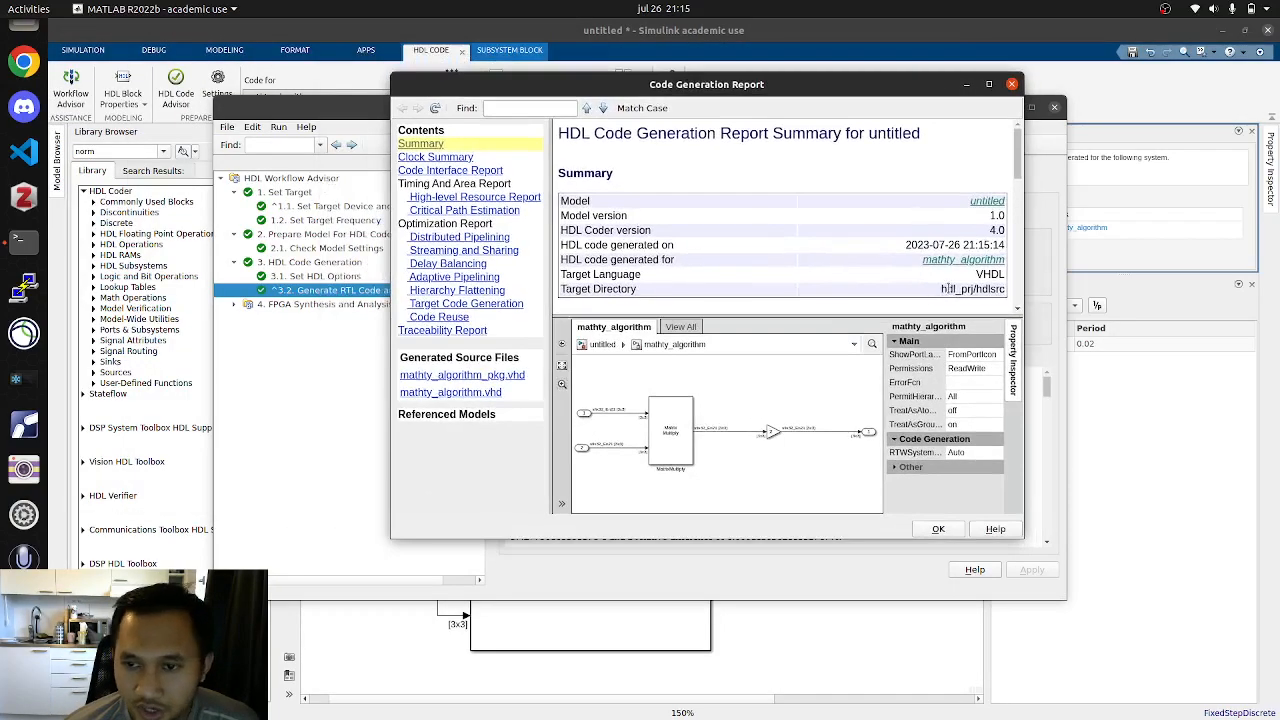
Step: Review the clock summary, code interface and high-level resource sections of the code generation report
{"action": "left_click", "coordinate": [450, 158]}
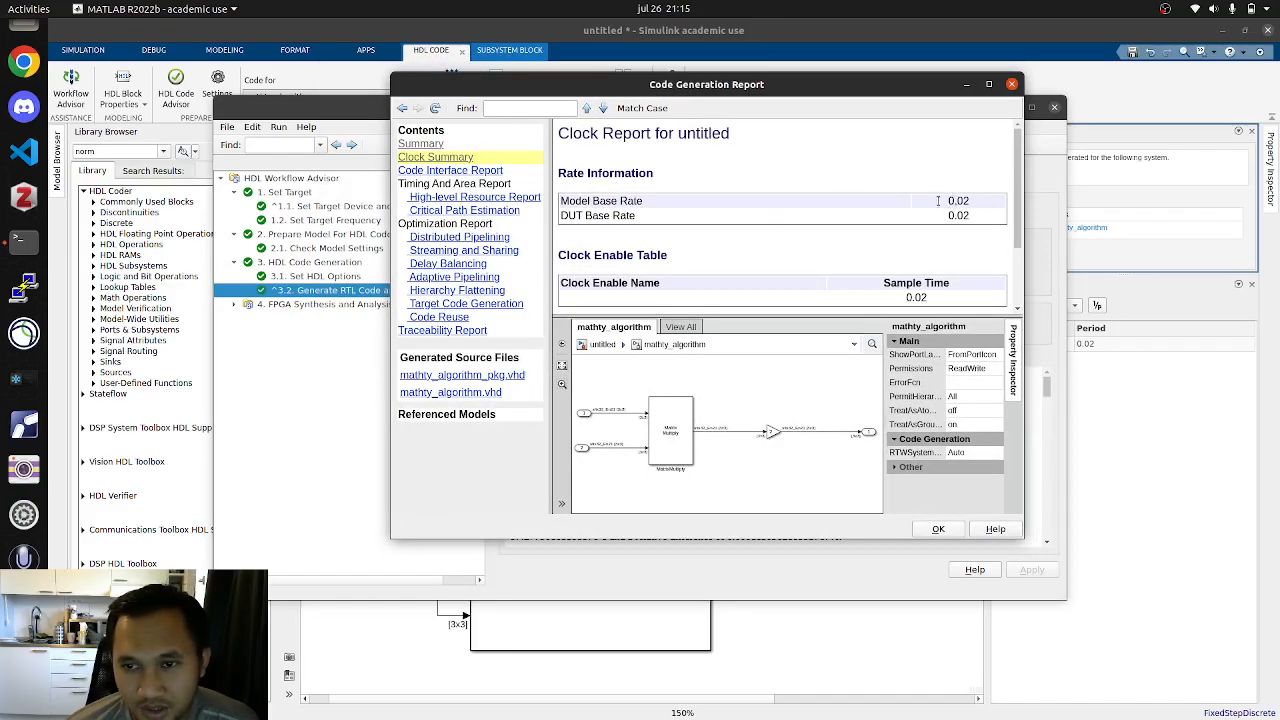
{"action": "left_click", "coordinate": [441, 171]}
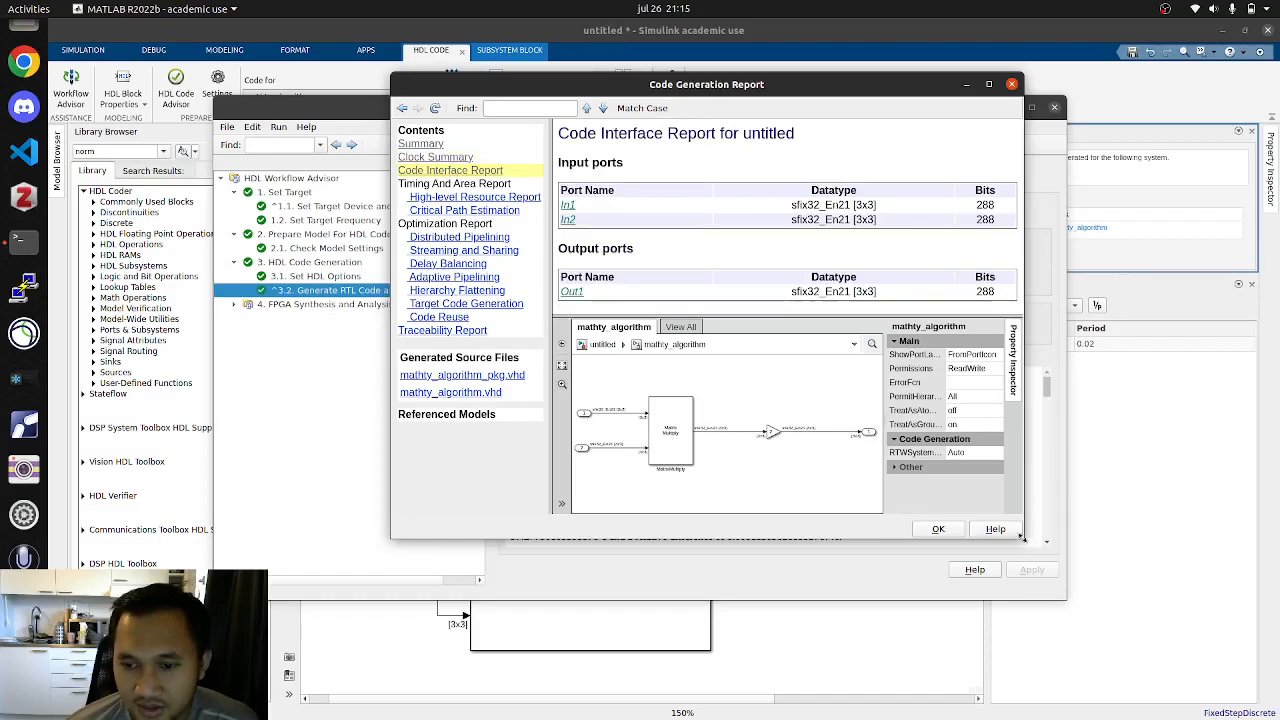
{"action": "left_click_drag", "start_coordinate": [1021, 540], "coordinate": [1156, 661]}
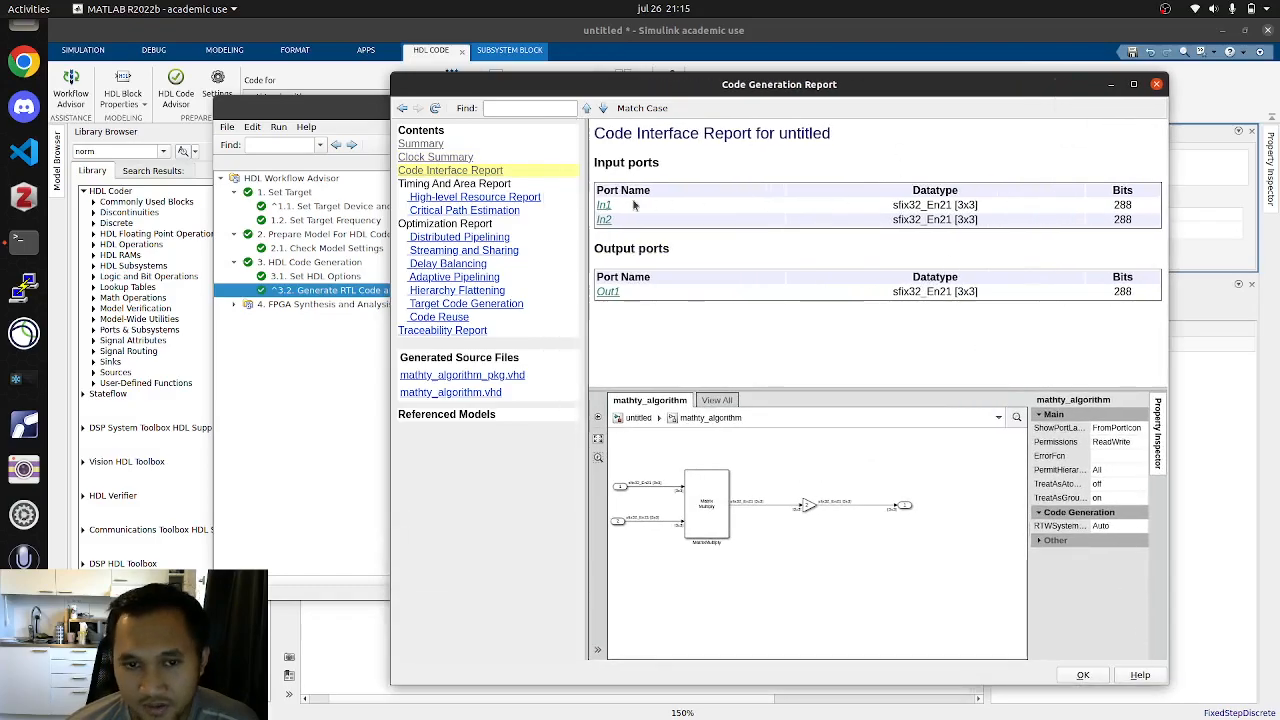
{"action": "left_click", "coordinate": [476, 197]}
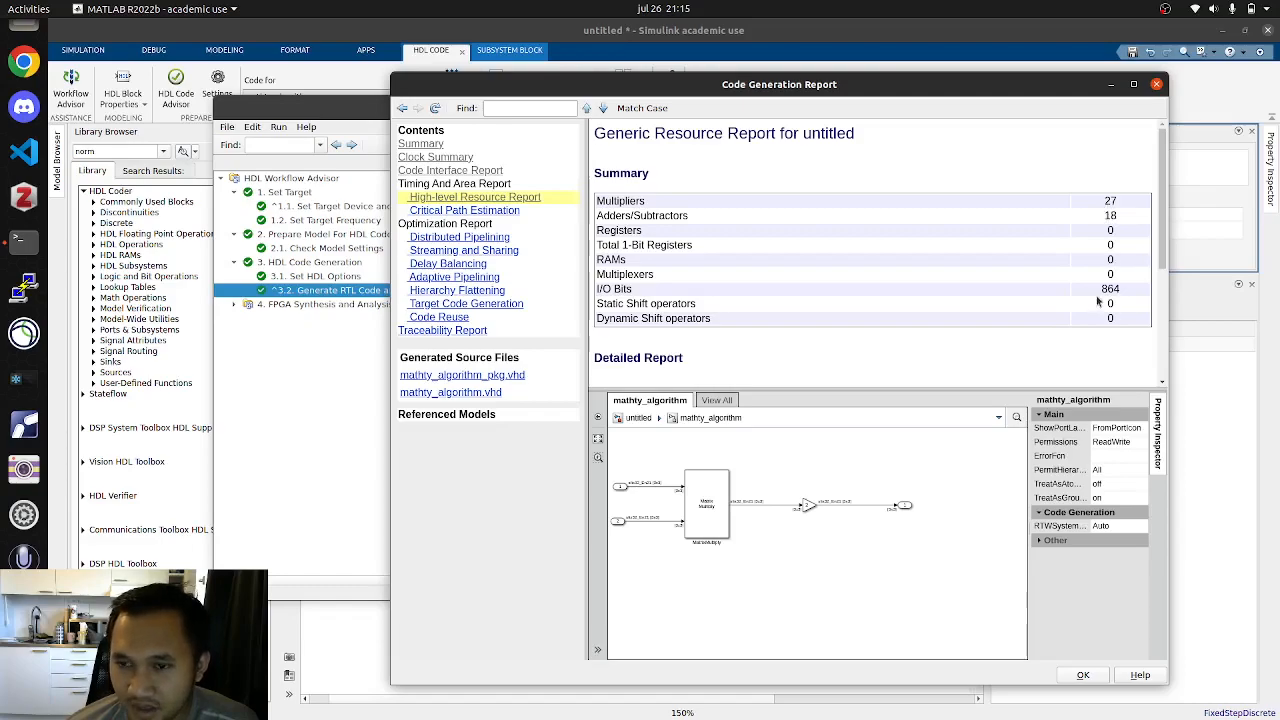
{"action": "scroll", "coordinate": [1096, 259], "scroll_direction": "down", "scroll_amount": 5}
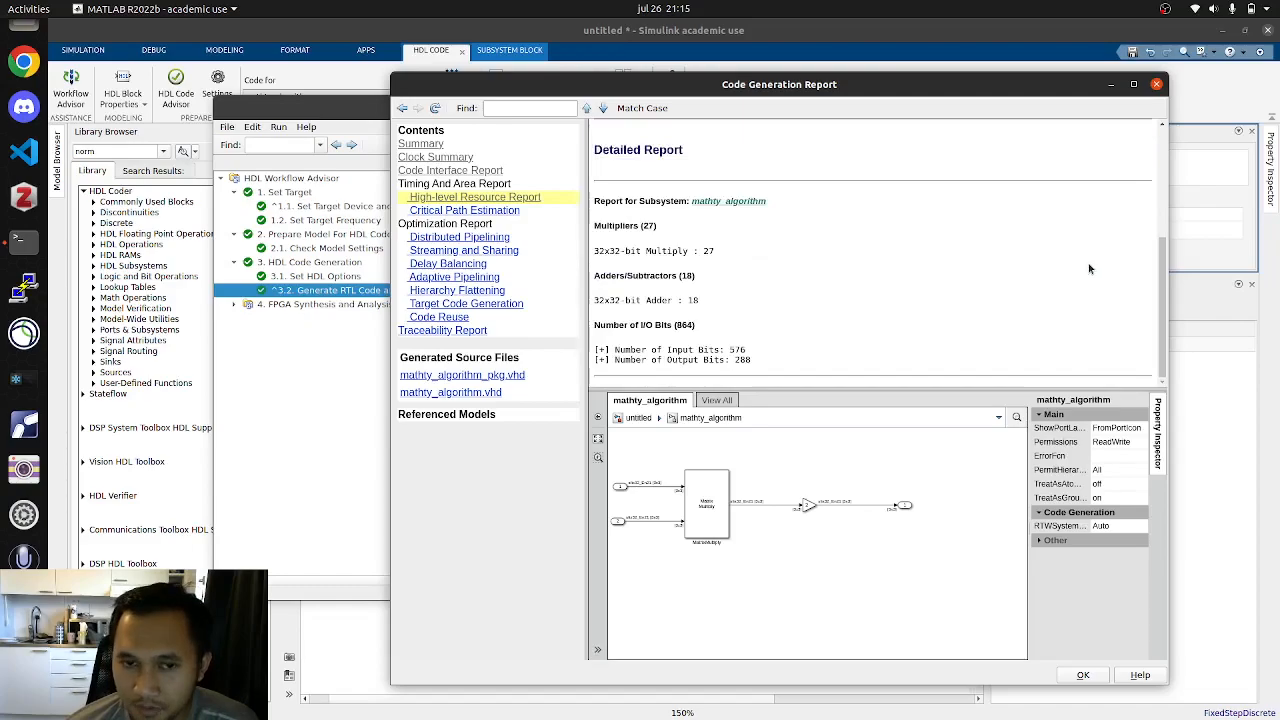
{"action": "scroll", "coordinate": [1050, 266], "scroll_direction": "up", "scroll_amount": 5}
Step: Examine the critical path estimation and trace its starting block in the generated model, then close that model
{"action": "left_click", "coordinate": [503, 212]}
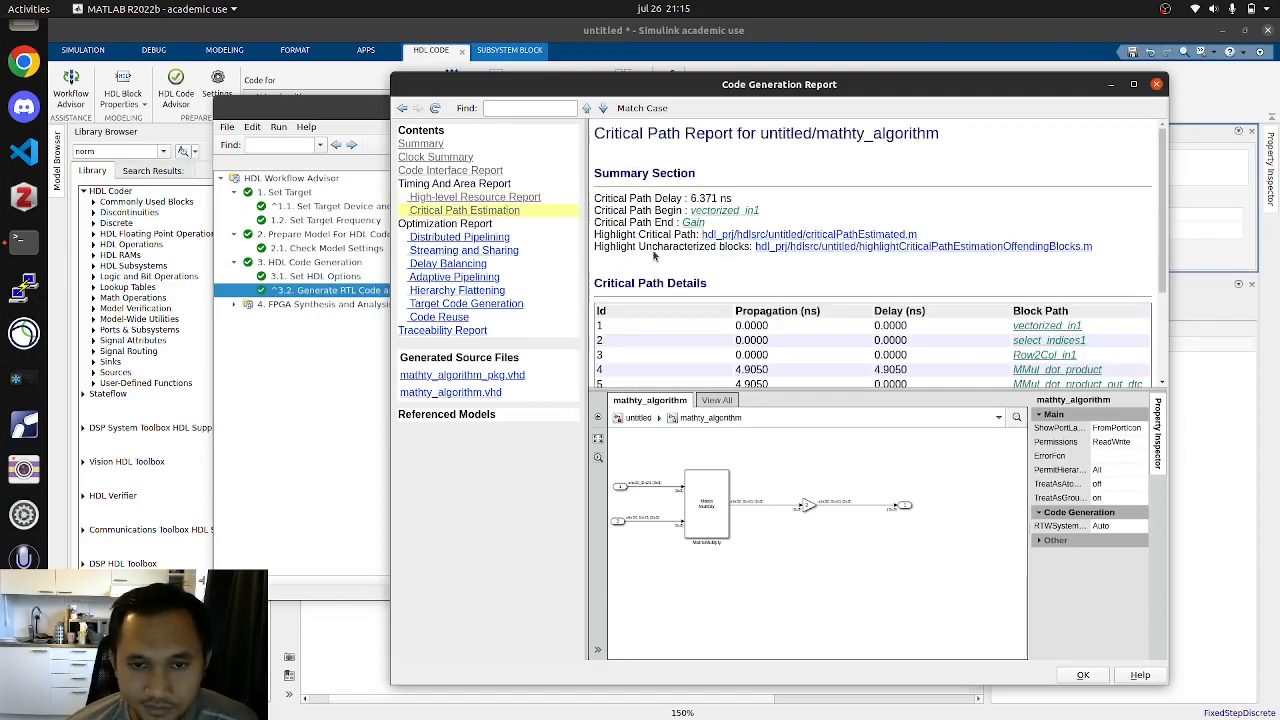
{"action": "left_click", "coordinate": [722, 212]}
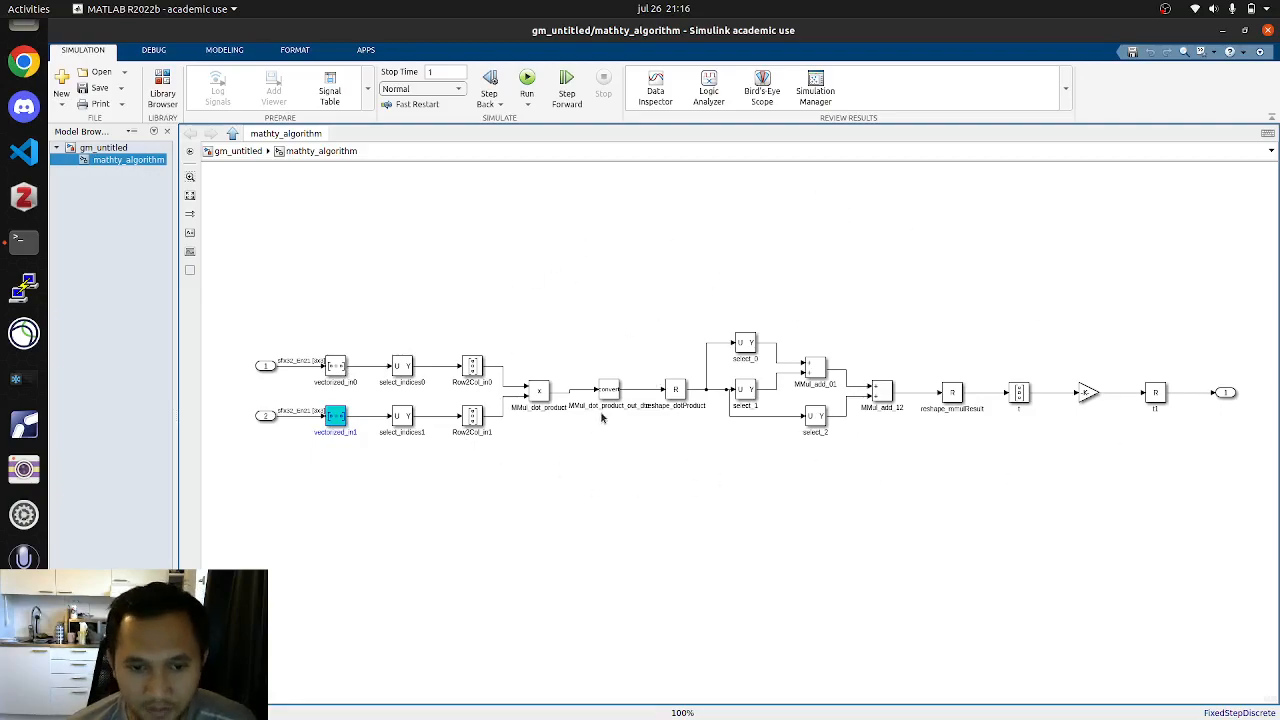
{"action": "scroll", "coordinate": [598, 403], "scroll_direction": "up", "scroll_amount": 1}
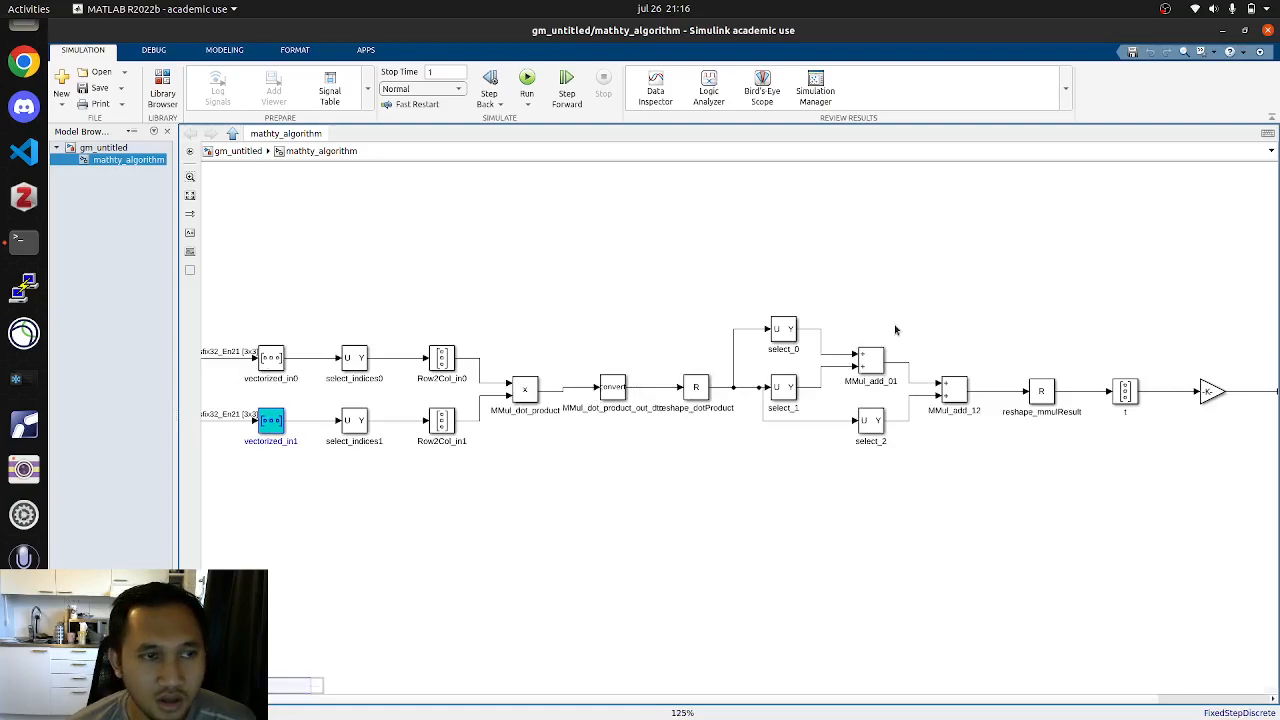
{"action": "scroll", "coordinate": [894, 324], "scroll_direction": "down", "scroll_amount": 1}
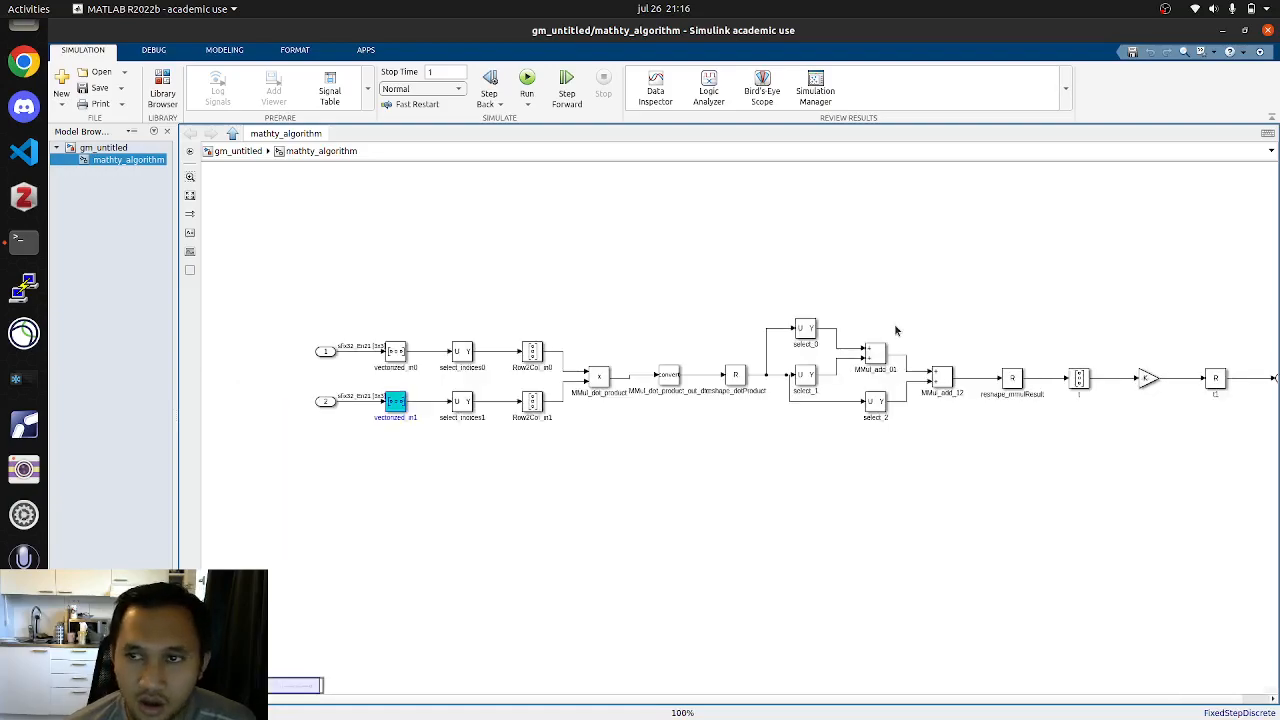
{"action": "left_click", "coordinate": [1268, 33]}
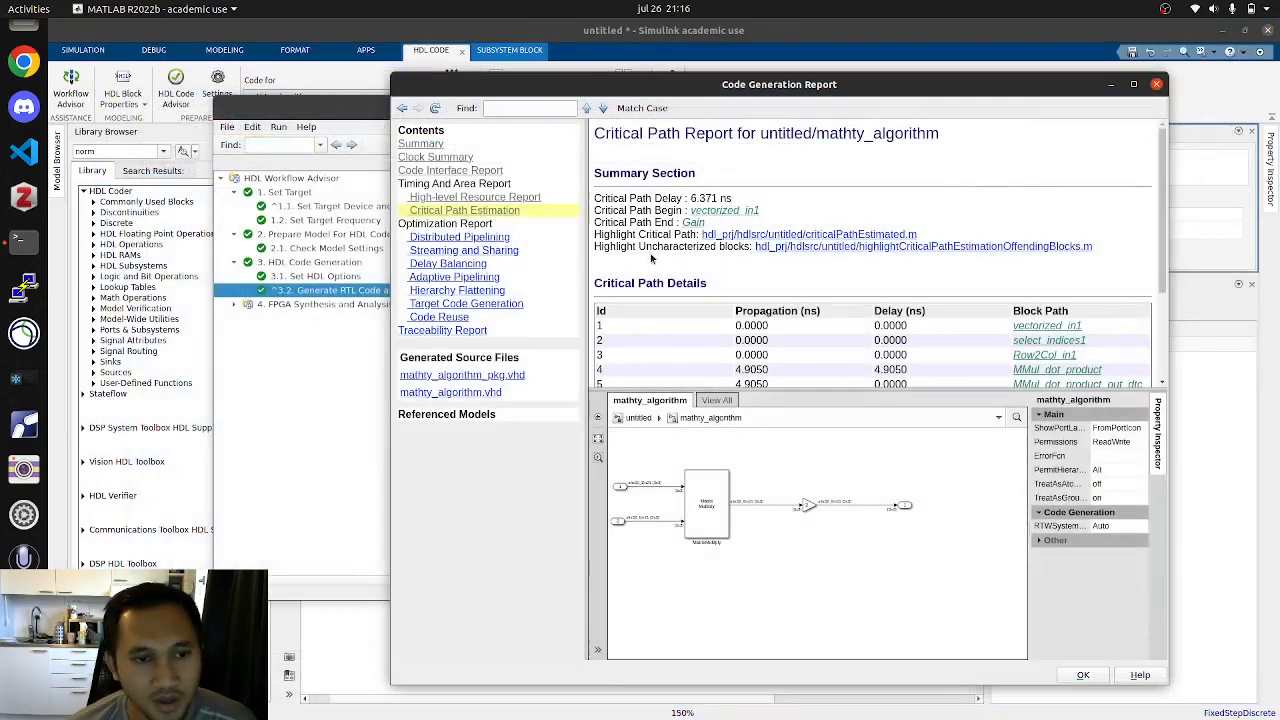
Step: Check the distributed pipelining and the streaming and sharing reports, then close the code generation report
{"action": "left_click", "coordinate": [478, 239]}
{"action": "left_click", "coordinate": [482, 251]}
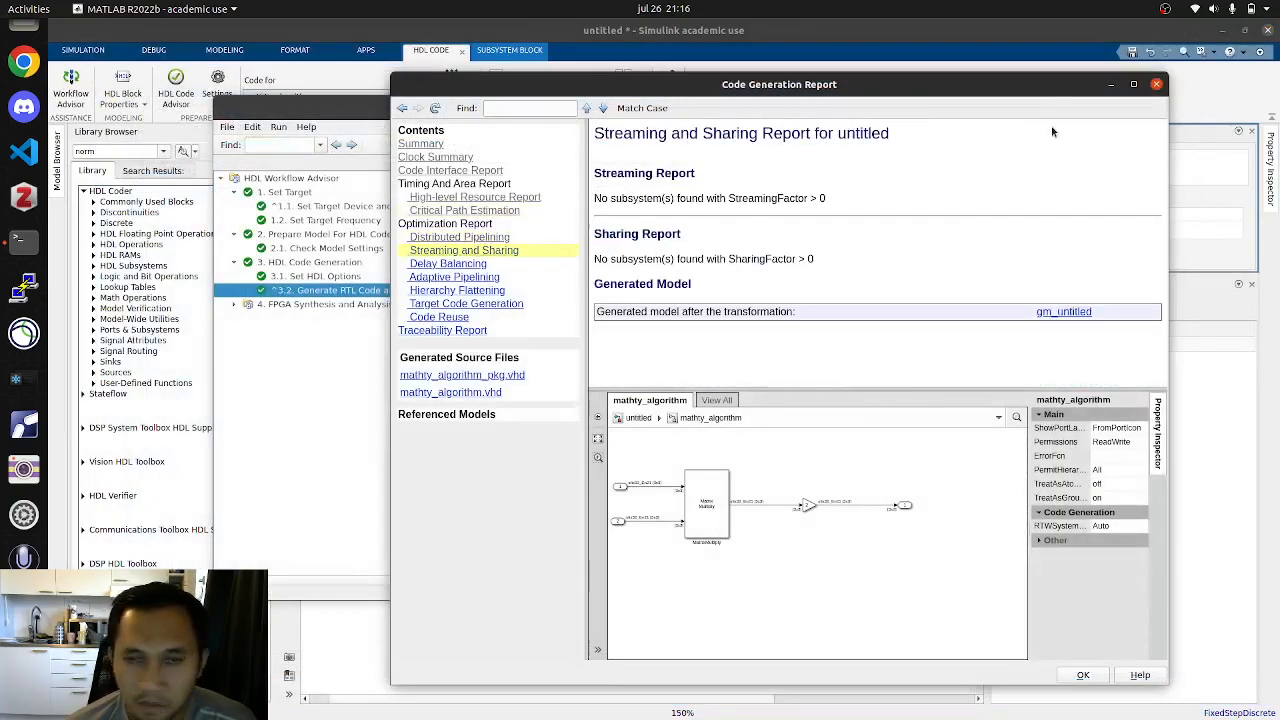
{"action": "left_click", "coordinate": [1157, 83]}
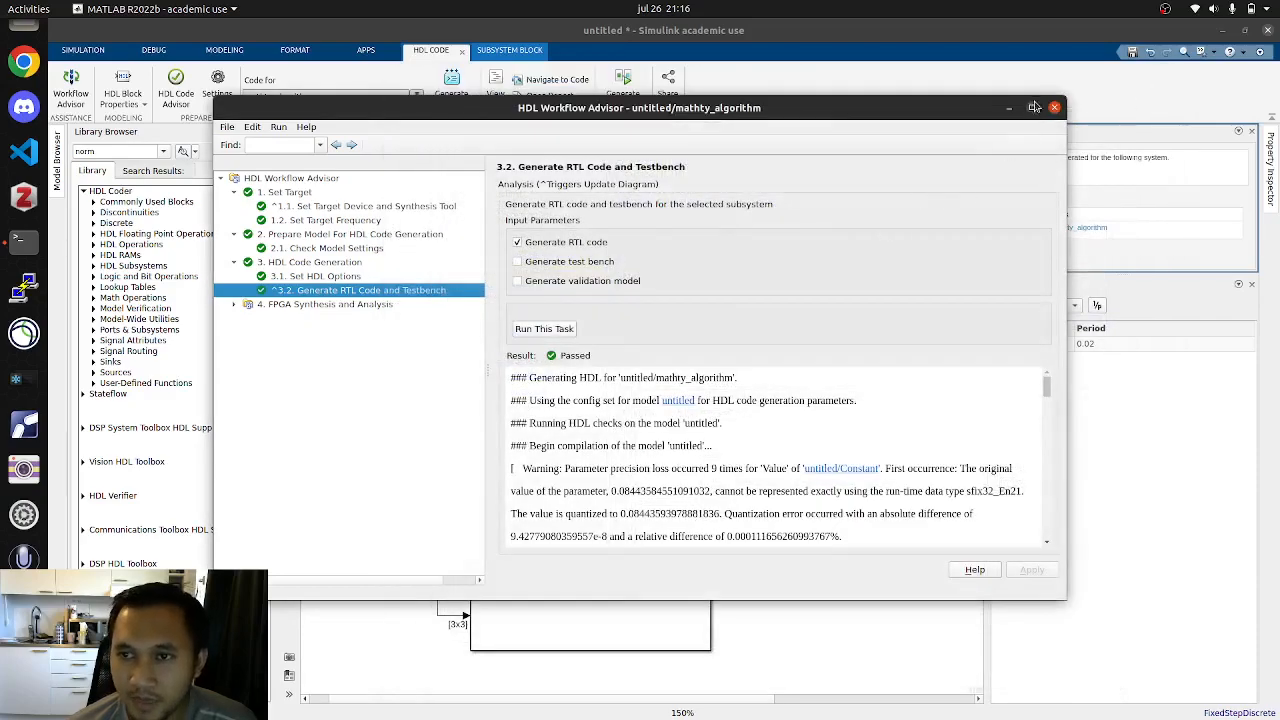
Step: Close the HDL Workflow Advisor and set the StreamingFactor to 3 in the mathty_algorithm subsystem's HDL block properties
{"action": "left_click", "coordinate": [1054, 107]}
{"action": "right_click", "coordinate": [675, 457]}
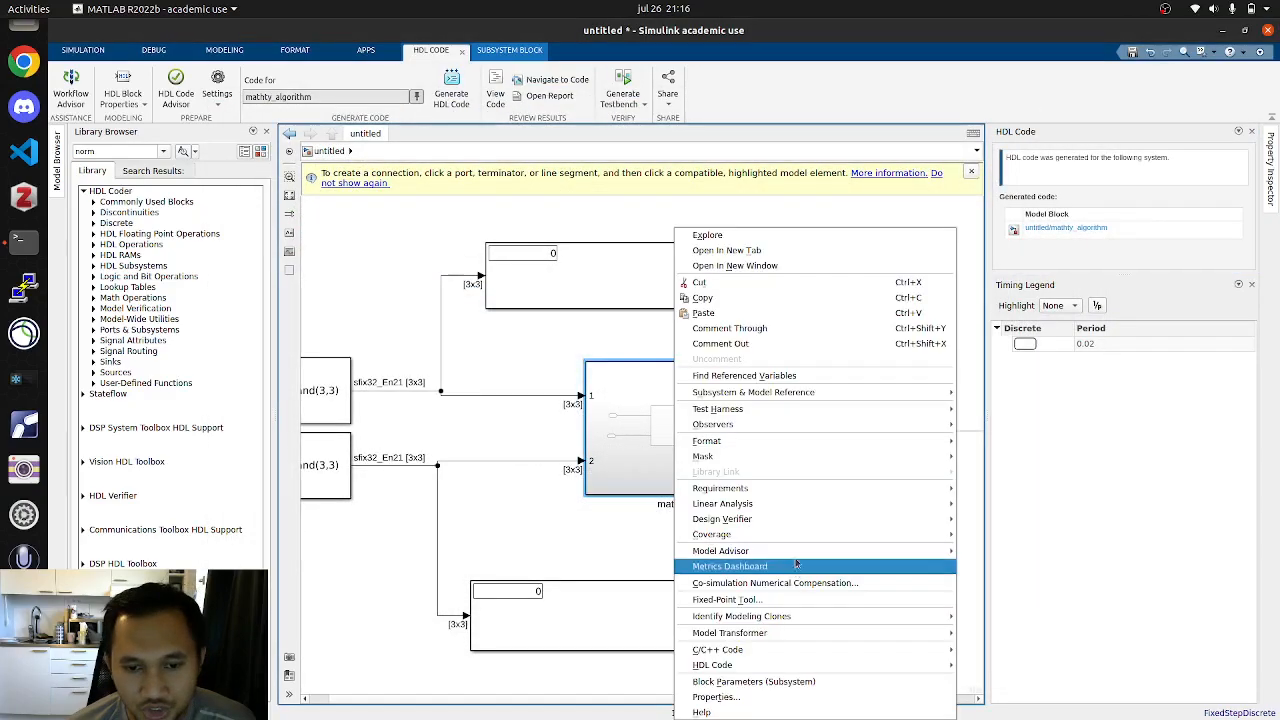
{"action": "mouse_move", "coordinate": [880, 665]}
{"action": "left_click", "coordinate": [1084, 679]}
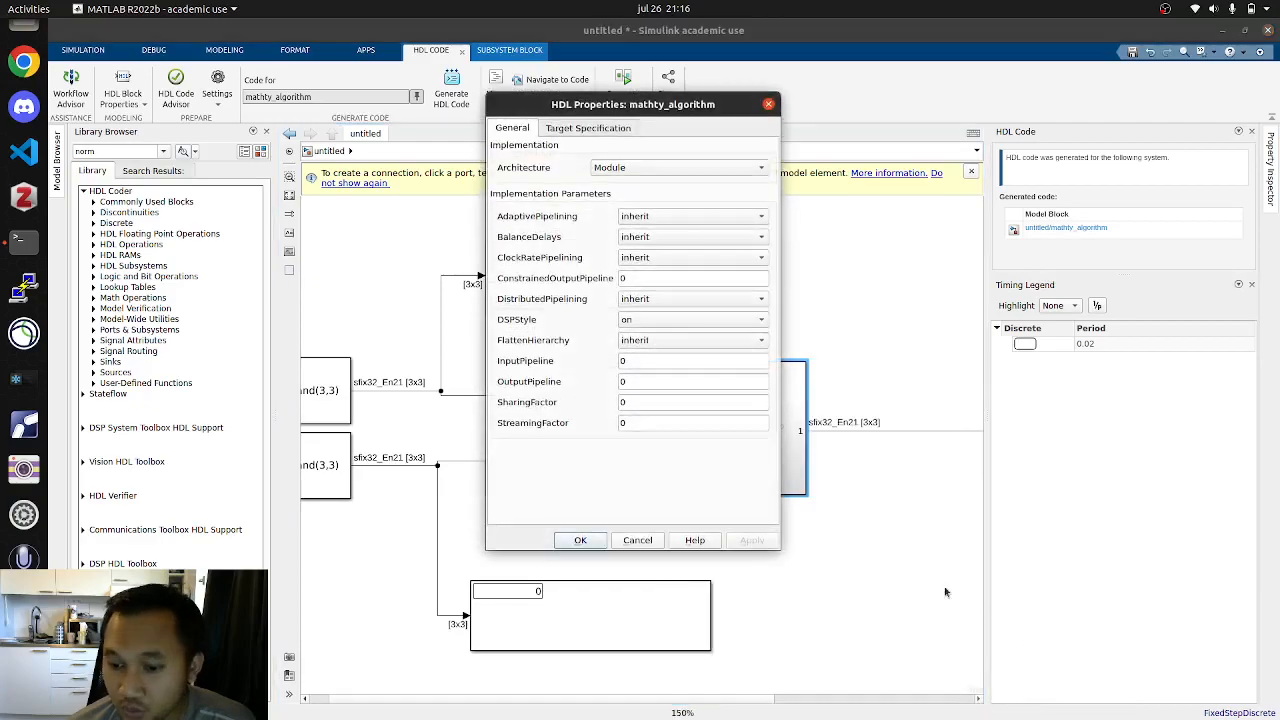
{"action": "left_click", "coordinate": [624, 422]}
{"action": "type", "text": "3"}
{"action": "left_click", "coordinate": [580, 540]}
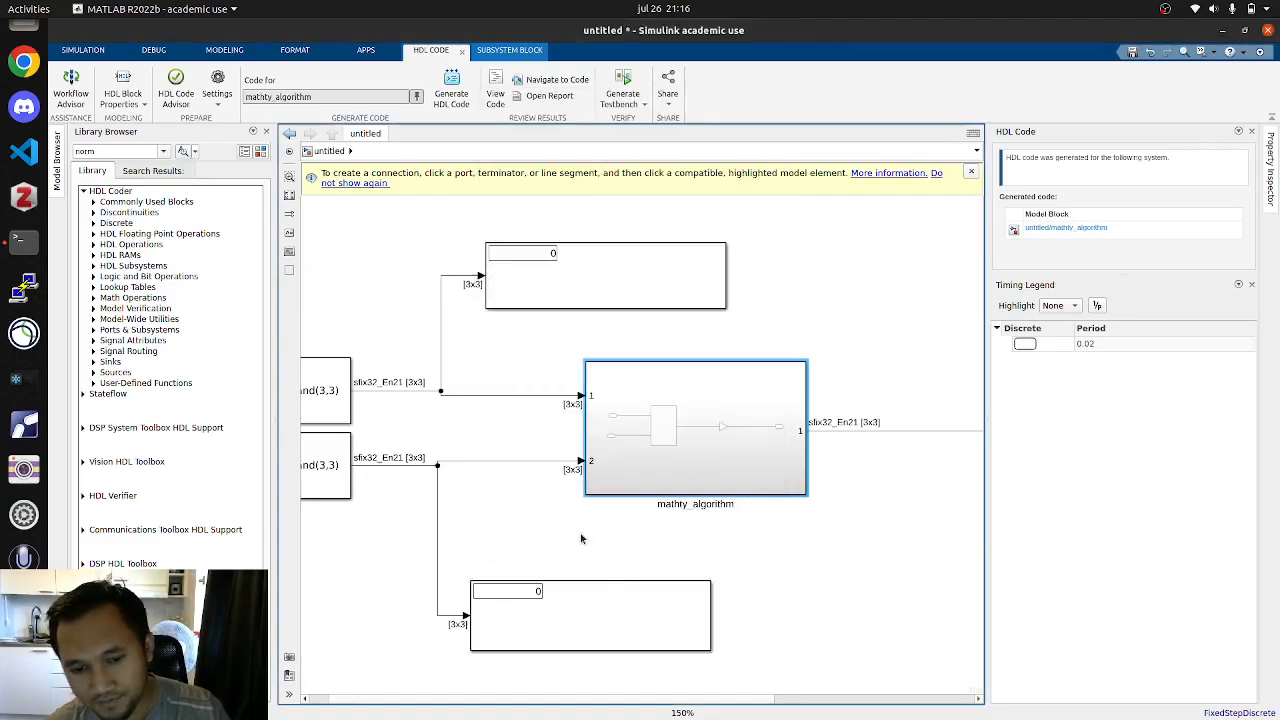
{"action": "left_click", "coordinate": [580, 538]}
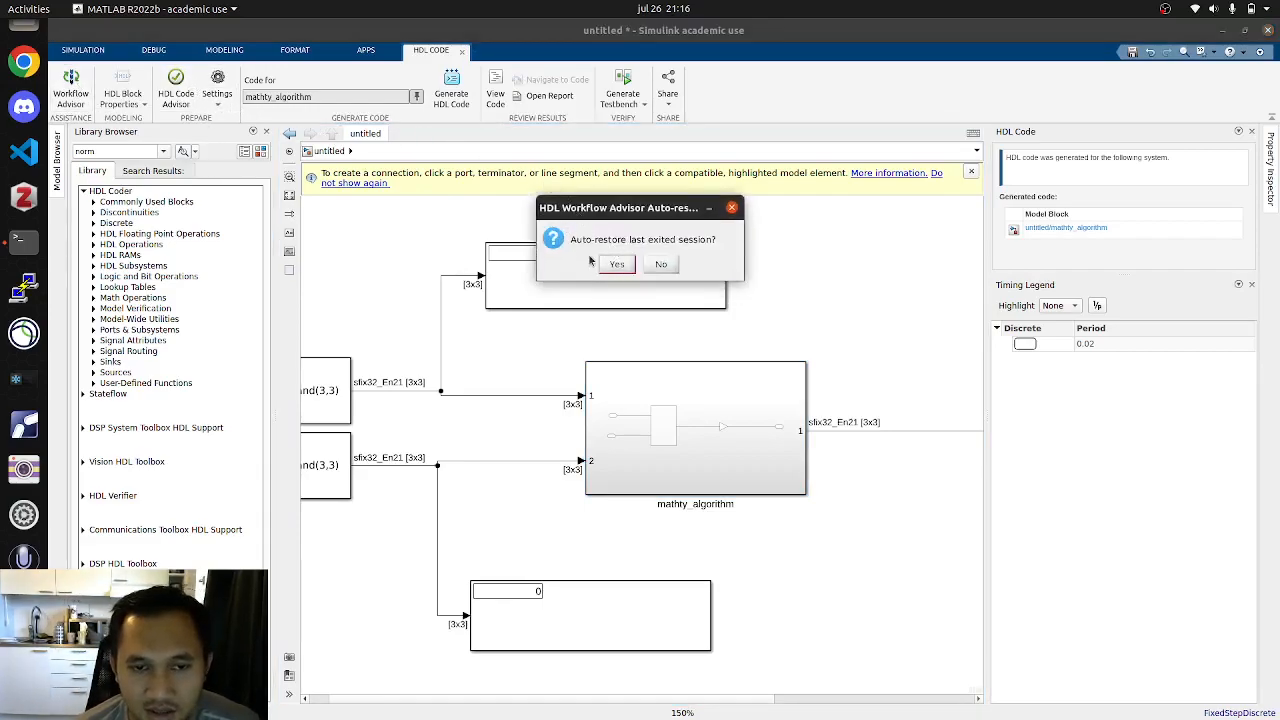
Step: Start a fresh HDL Workflow Advisor session without restoring the last one, and run the target, model preparation and HDL code generation tasks
{"action": "left_click", "coordinate": [661, 266]}
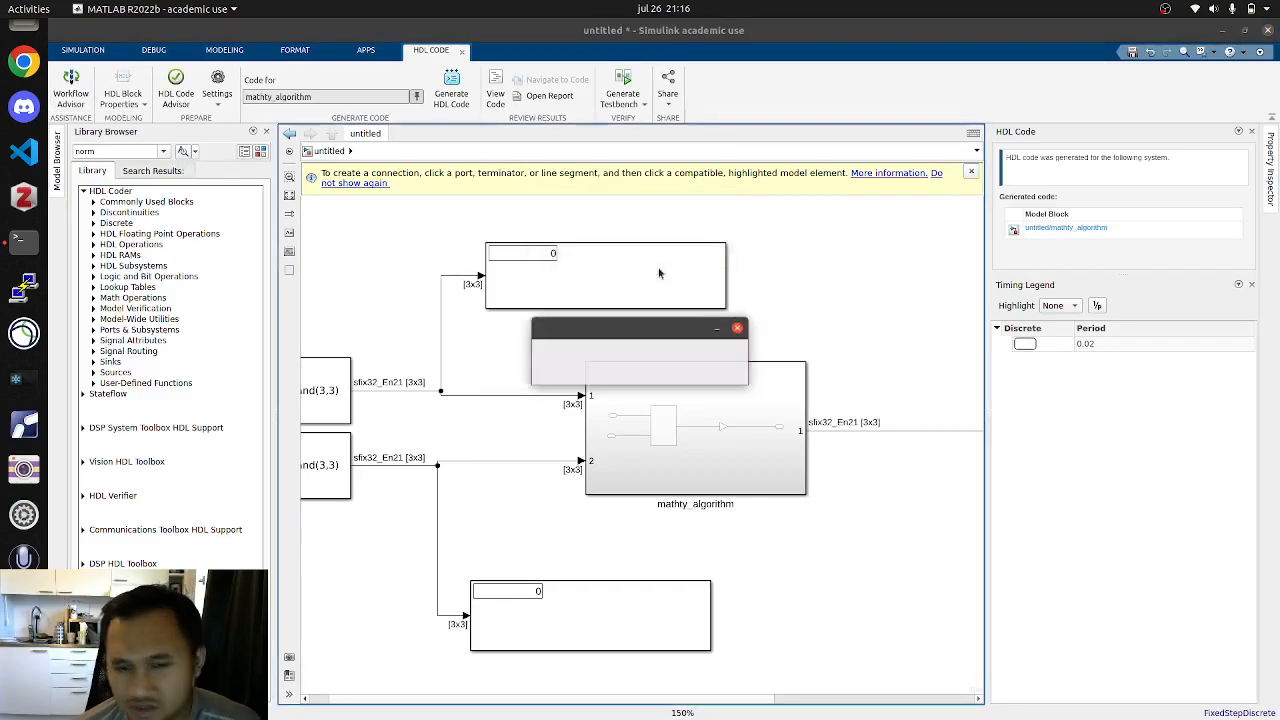
{"action": "left_click", "coordinate": [282, 167]}
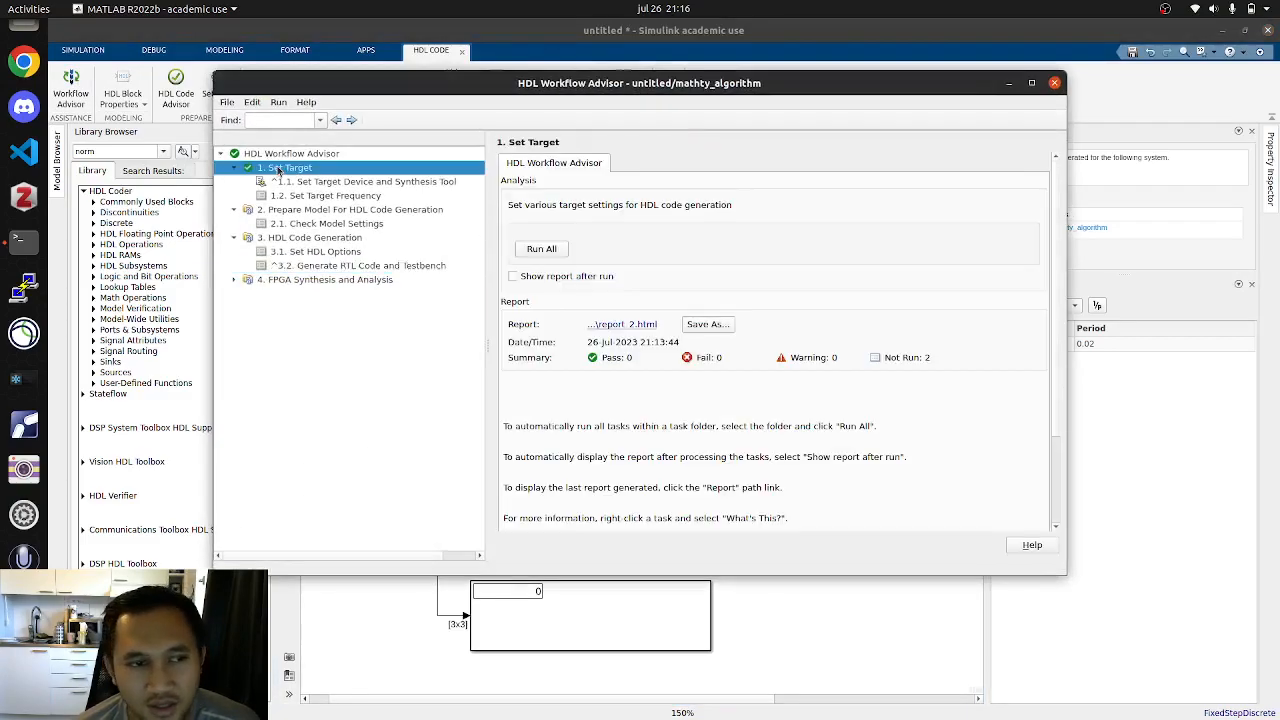
{"action": "left_click", "coordinate": [541, 251]}
{"action": "left_click", "coordinate": [626, 311]}
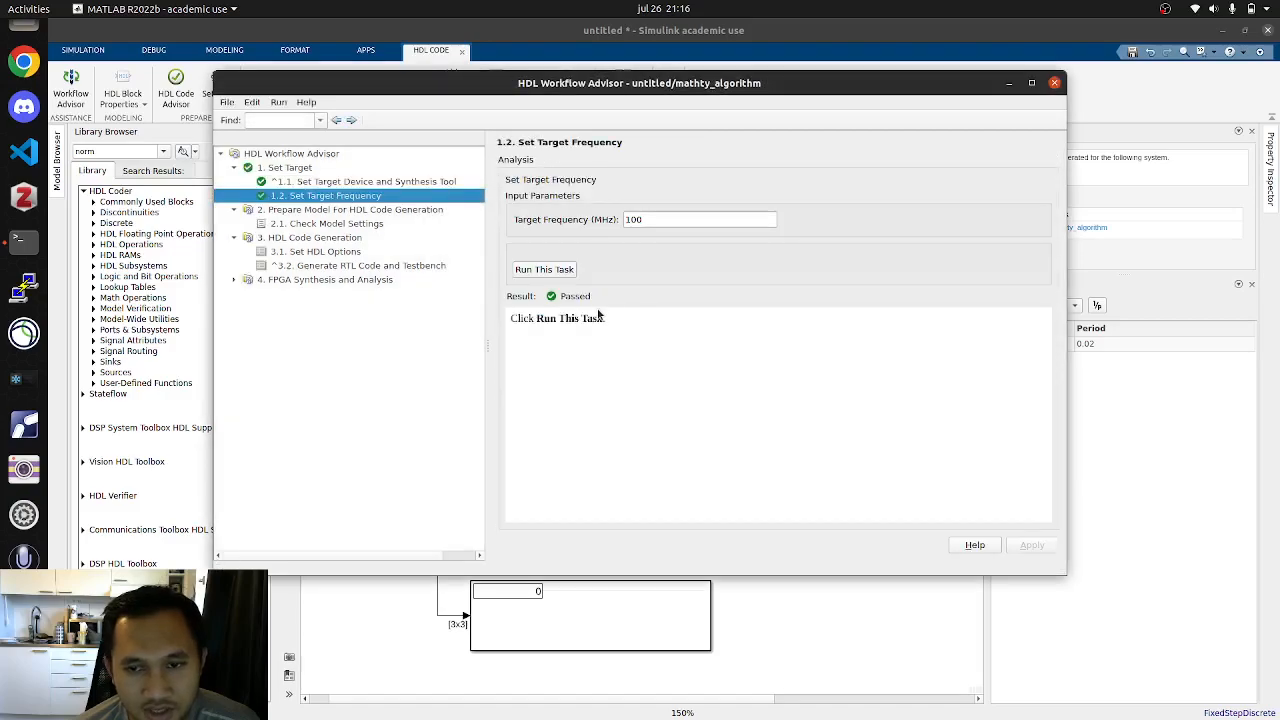
{"action": "left_click", "coordinate": [375, 213]}
{"action": "left_click", "coordinate": [541, 249]}
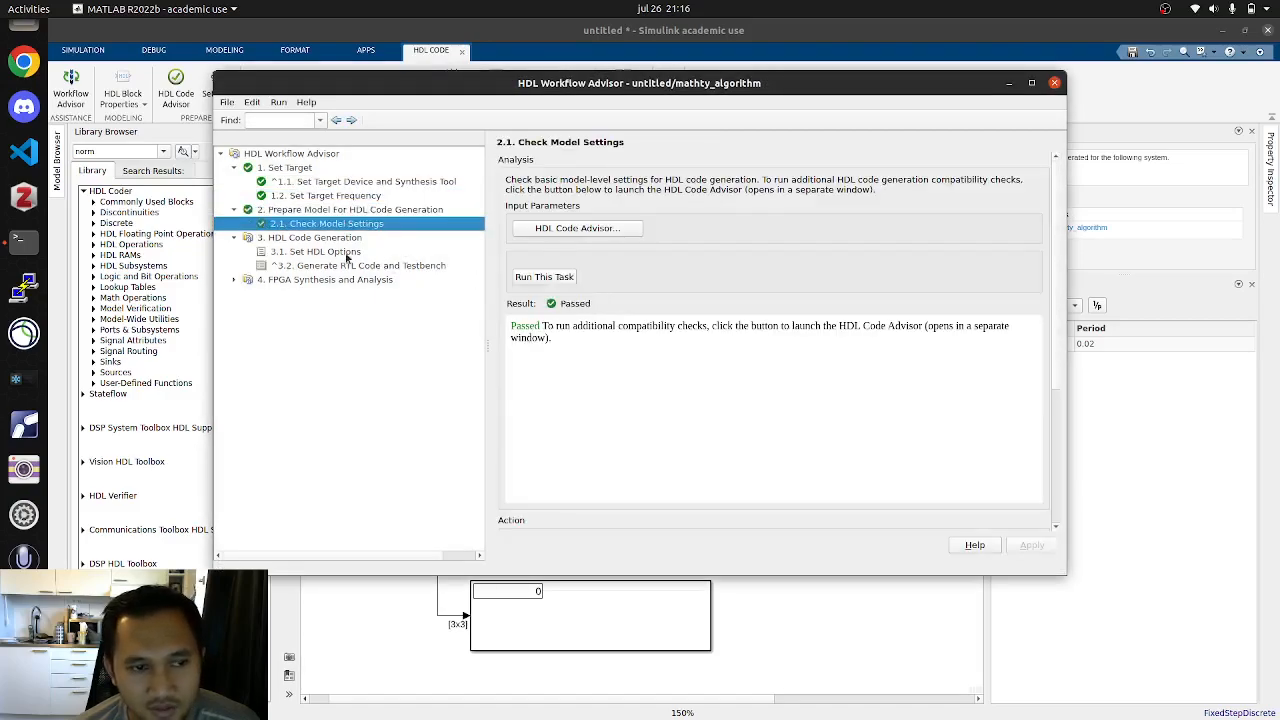
{"action": "left_click", "coordinate": [541, 268]}
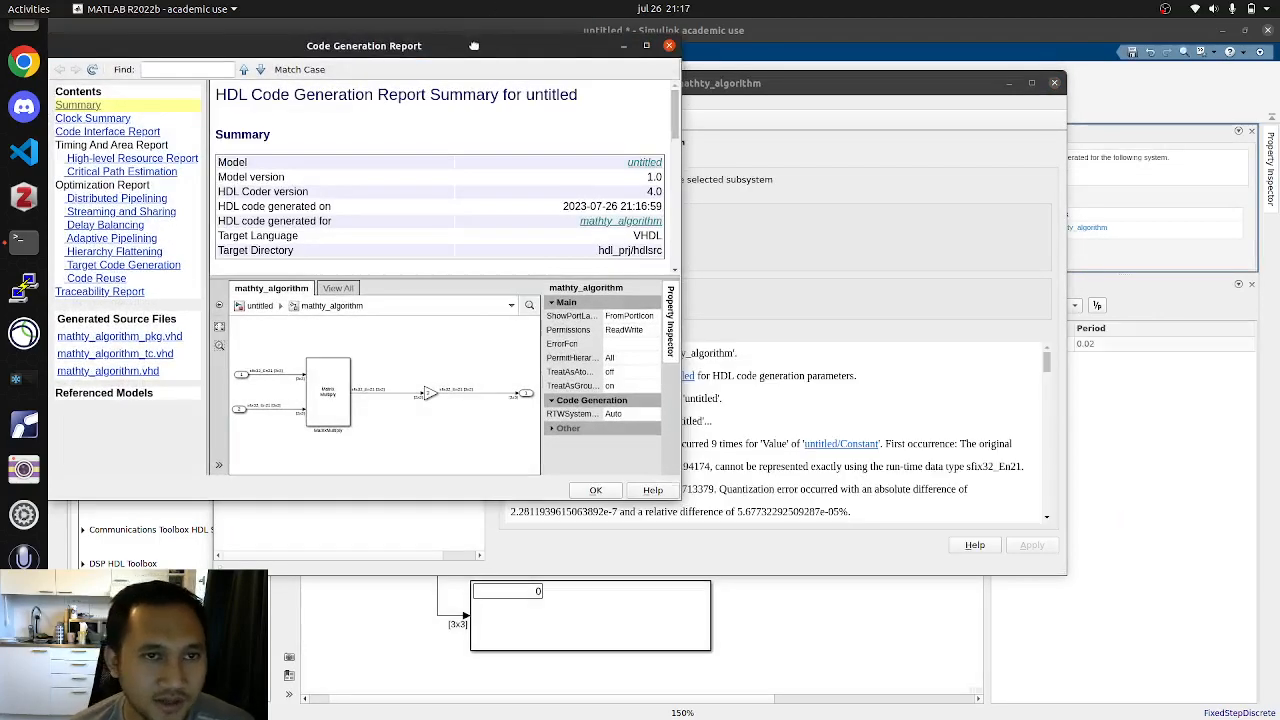
Step: Maximize the new code generation report and review the adders, registers, multiplexers and I/O bits in the high-level resource report
{"action": "left_click_drag", "start_coordinate": [474, 46], "coordinate": [794, 101]}
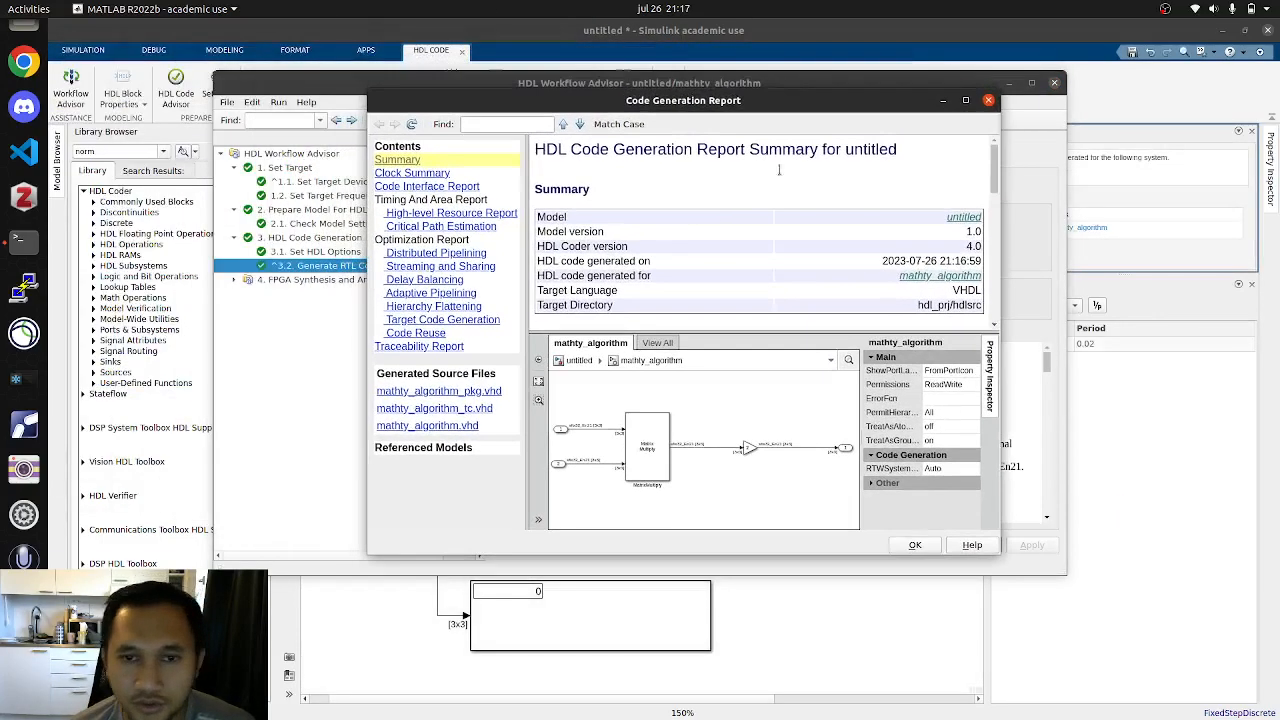
{"action": "left_click", "coordinate": [449, 214]}
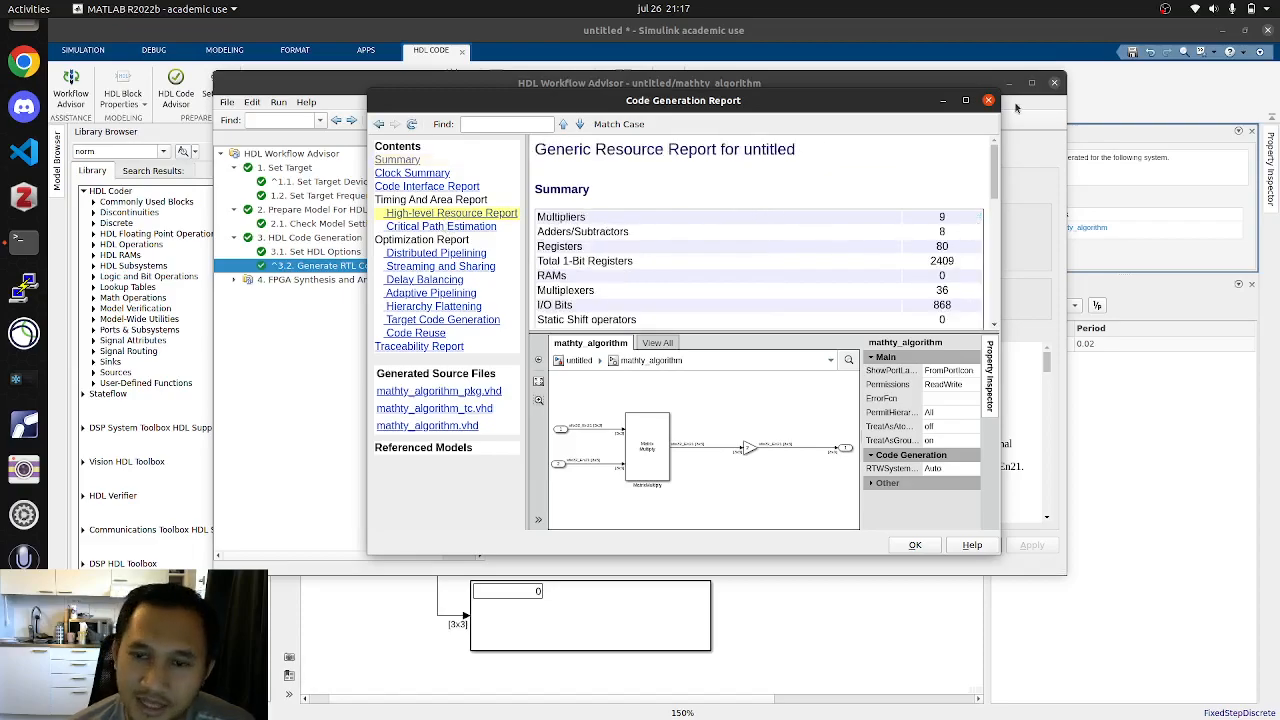
{"action": "left_click", "coordinate": [965, 100]}
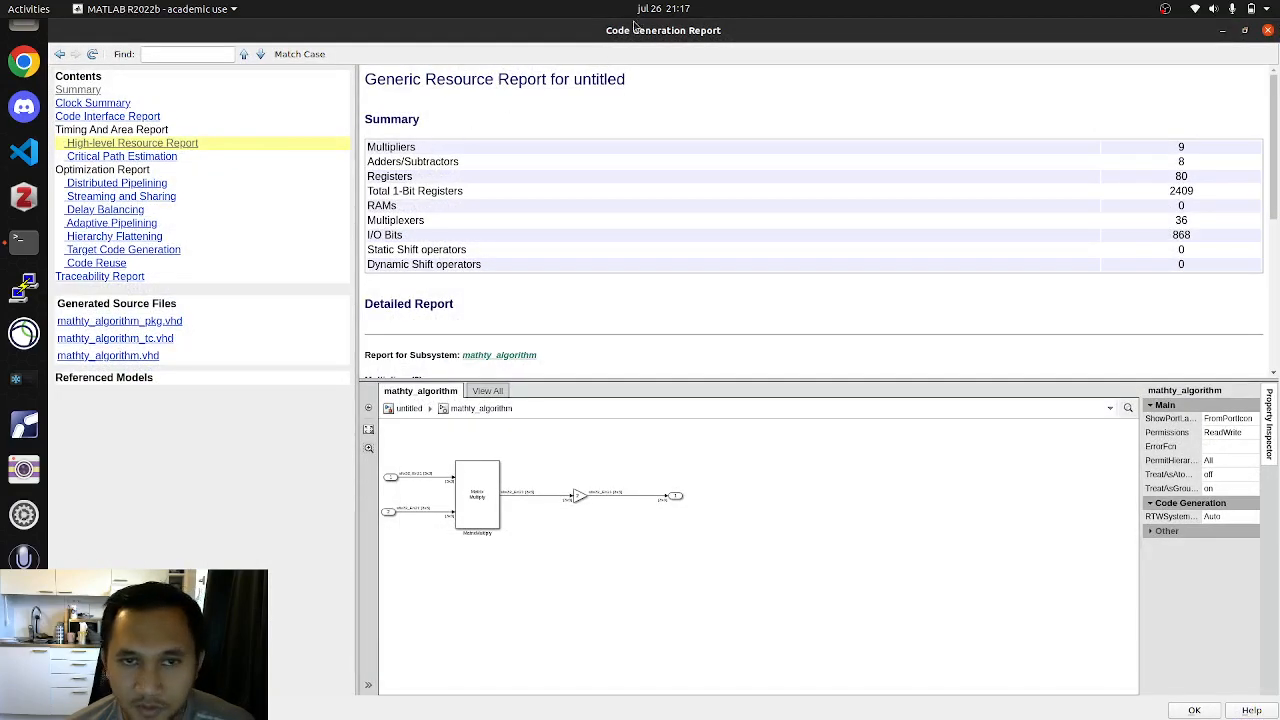
{"action": "left_click", "coordinate": [1184, 163]}
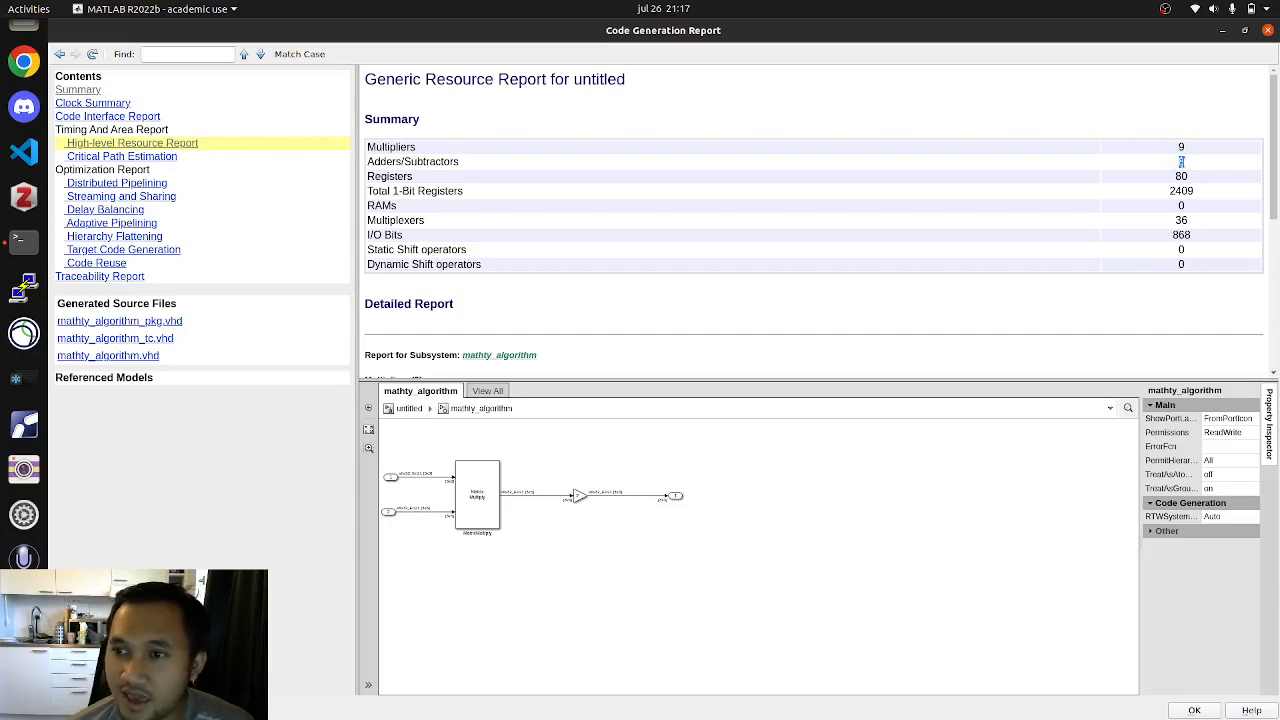
{"action": "left_click_drag", "start_coordinate": [385, 171], "coordinate": [1116, 193]}
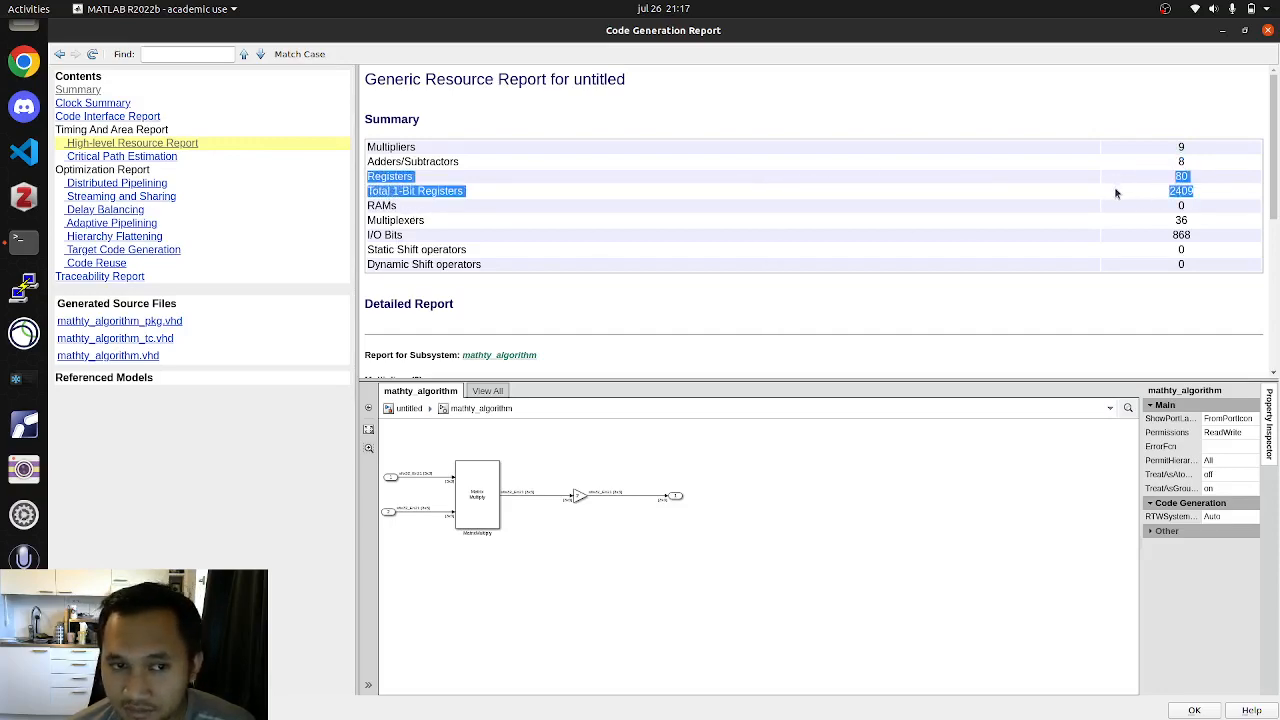
{"action": "left_click", "coordinate": [1116, 193]}
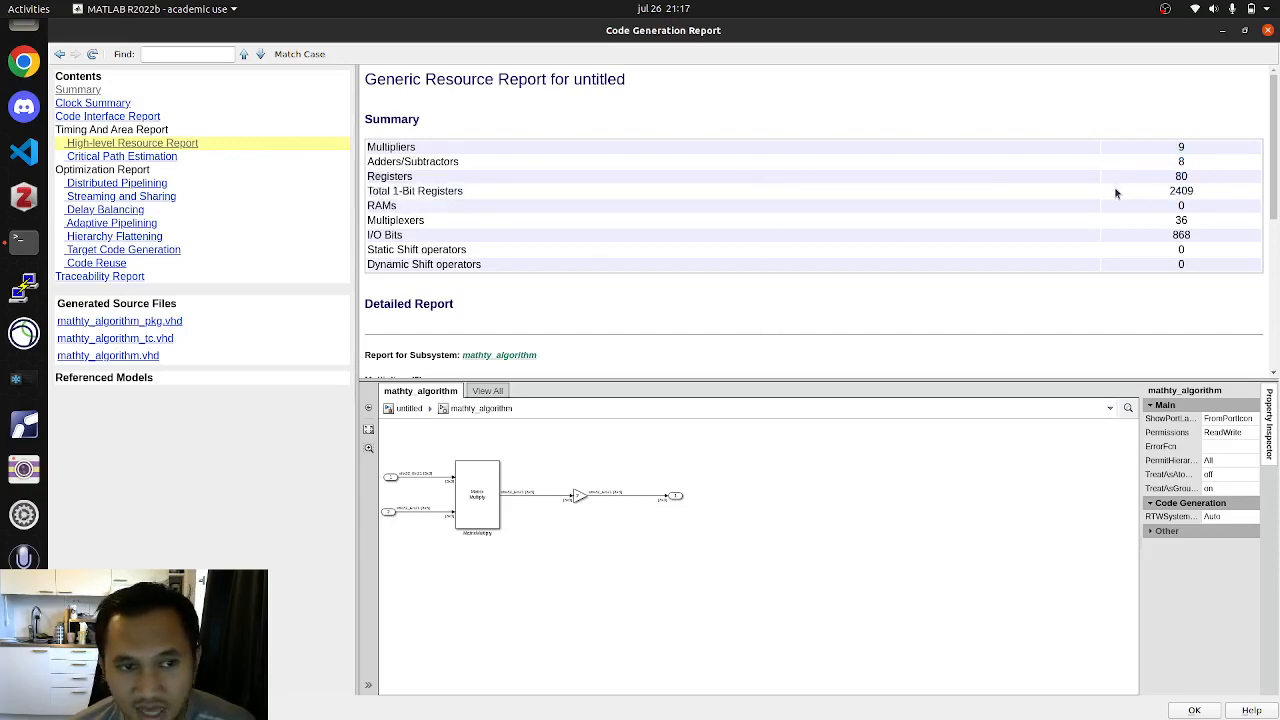
{"action": "mouse_move", "coordinate": [1176, 235]}
{"action": "left_mouse_down"}
{"action": "mouse_move", "coordinate": [1178, 206]}
{"action": "mouse_move", "coordinate": [1180, 221]}
{"action": "left_mouse_up"}
{"action": "left_click", "coordinate": [1169, 235]}
{"action": "left_click", "coordinate": [1180, 221]}
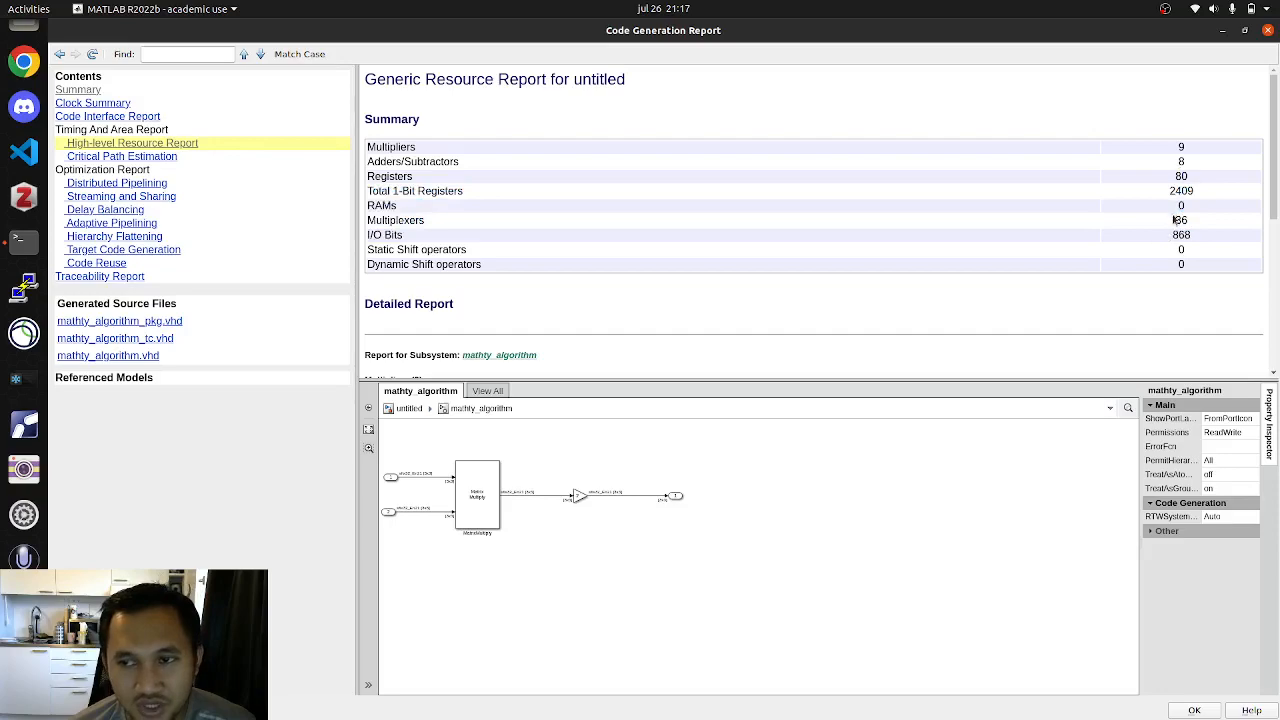
Step: Trace the critical path's starting block from the critical path estimation into the maximized generated model, and run that model
{"action": "left_click", "coordinate": [170, 158]}
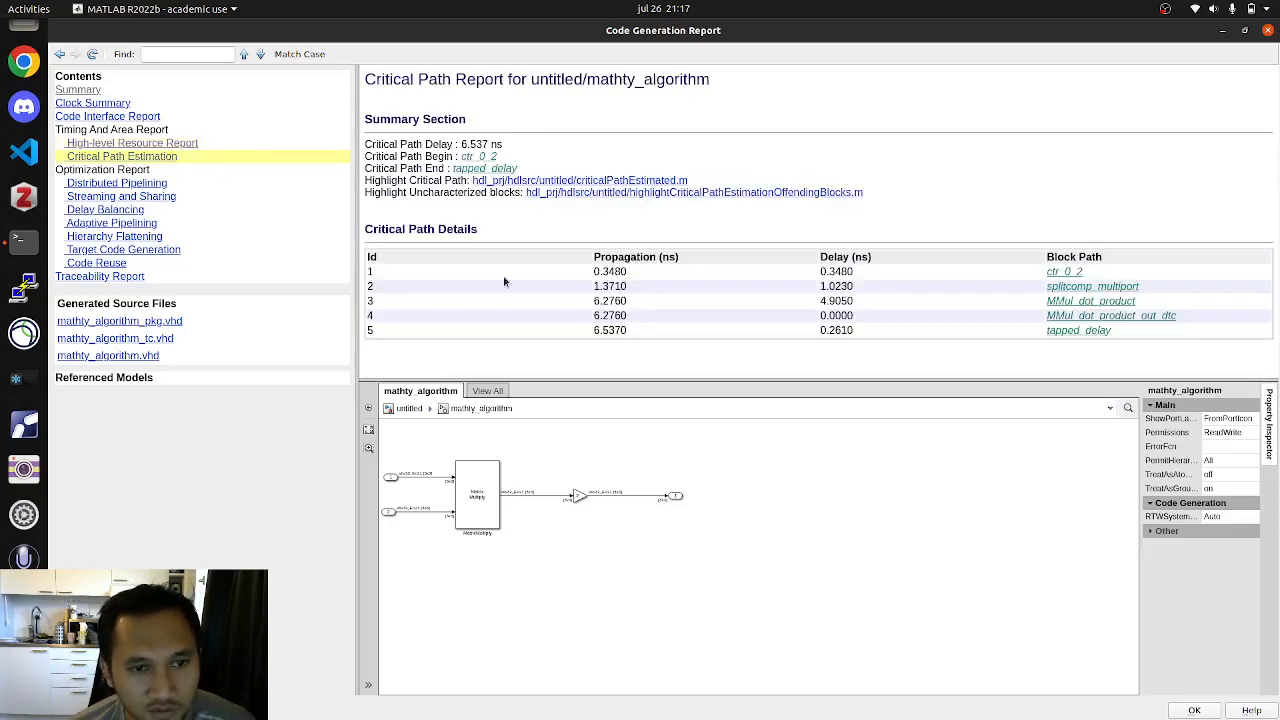
{"action": "left_click", "coordinate": [489, 160]}
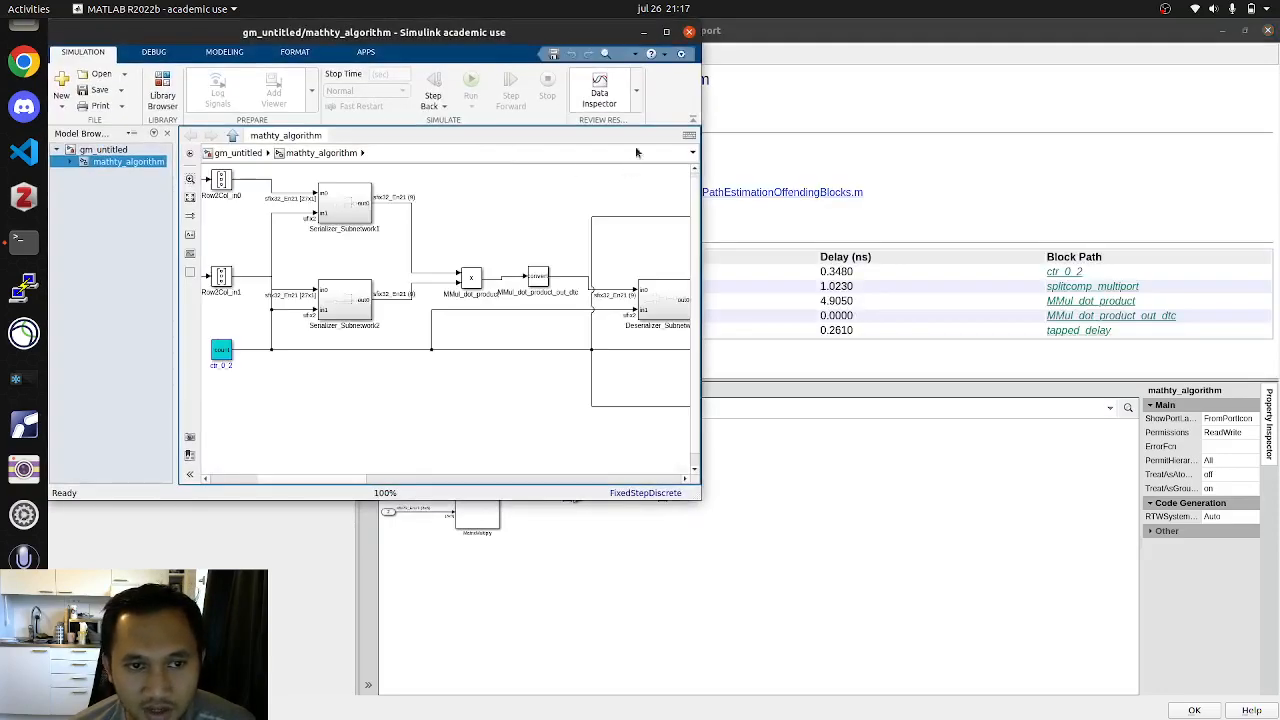
{"action": "left_click", "coordinate": [667, 32]}
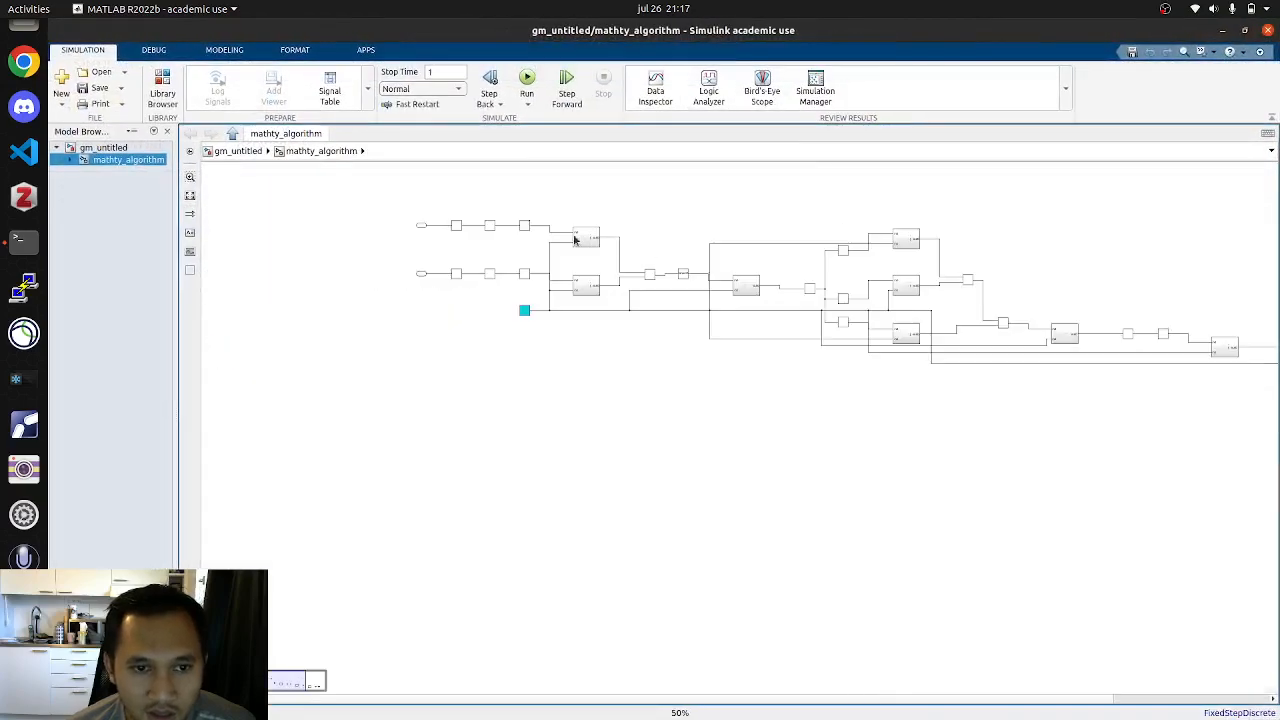
{"action": "left_click", "coordinate": [524, 78]}
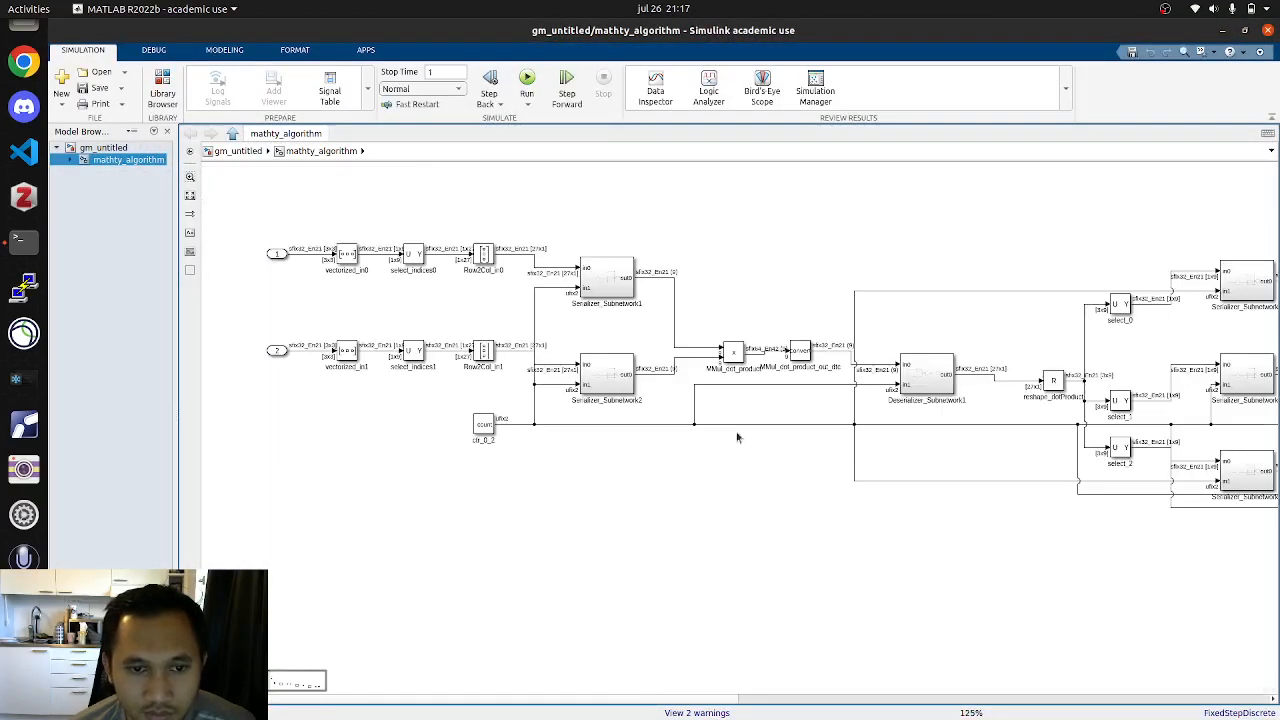
Step: Inspect the block parameters of the ctr_0_2 counter in the generated model, then close them unchanged
{"action": "scroll", "coordinate": [600, 295], "scroll_direction": "up", "scroll_amount": 4}
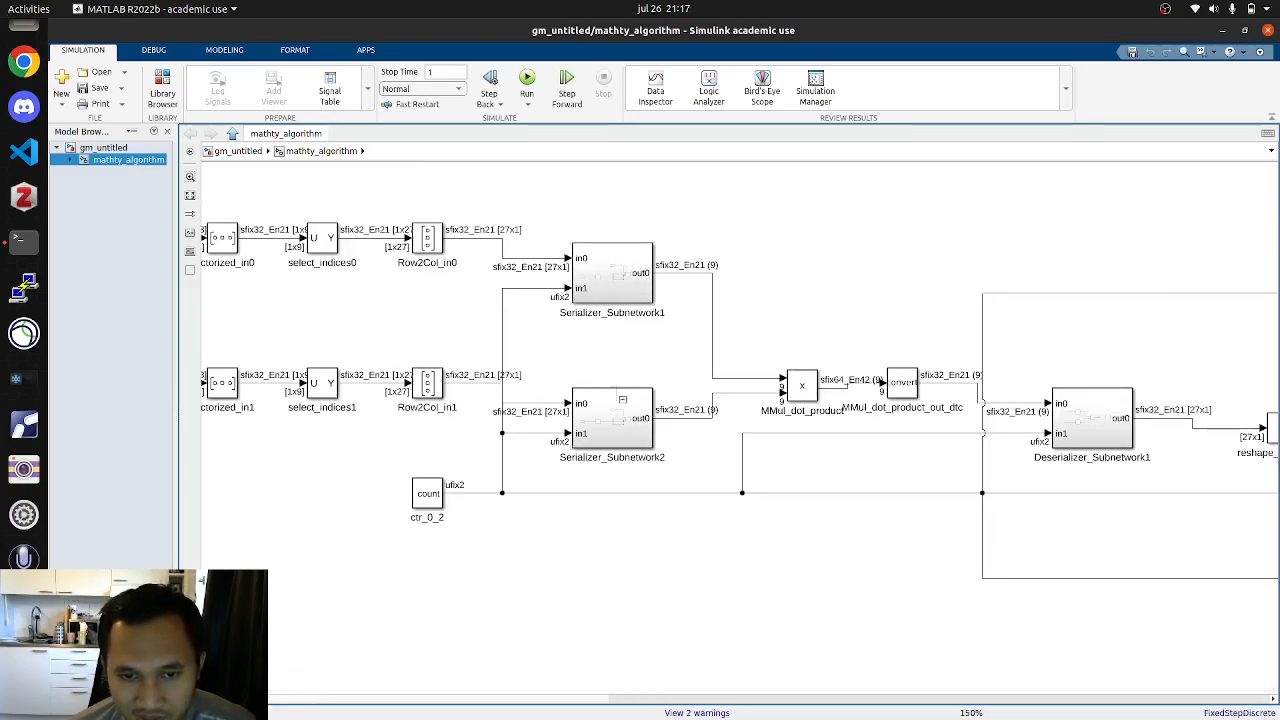
{"action": "scroll", "coordinate": [588, 381], "scroll_direction": "down", "scroll_amount": 3}
{"action": "scroll", "coordinate": [690, 394], "scroll_direction": "up", "scroll_amount": 3}
{"action": "scroll", "coordinate": [640, 395], "scroll_direction": "down", "scroll_amount": 1}
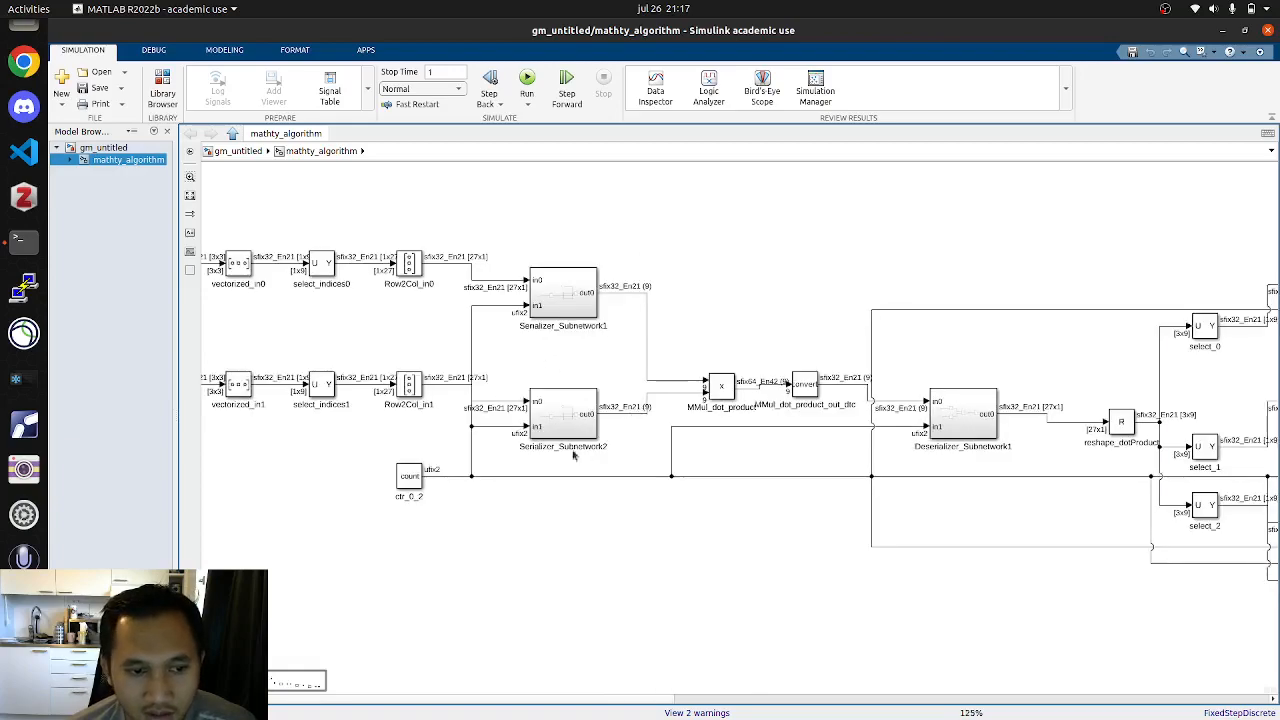
{"action": "left_click", "coordinate": [362, 491]}
{"action": "double_click", "coordinate": [412, 476]}
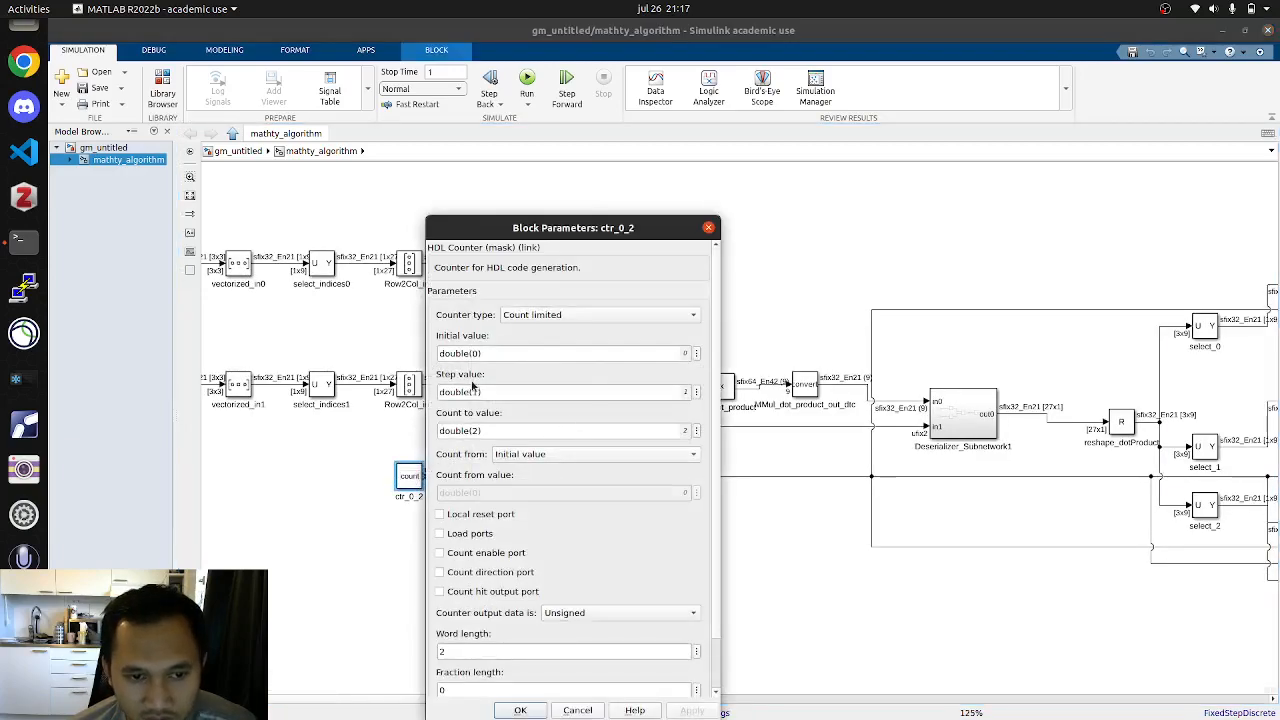
{"action": "left_click", "coordinate": [709, 228]}
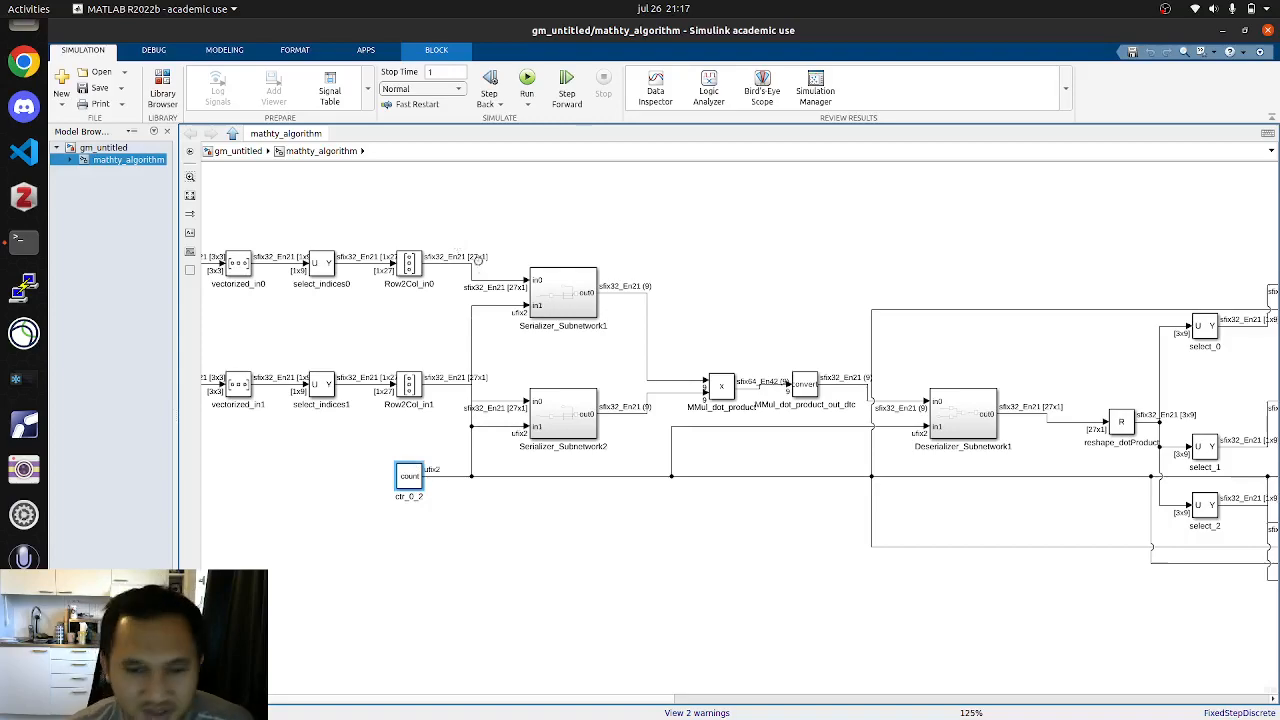
Step: Examine the generated model's serializers, dot product, adders, gain and deserializers through to the output port, then close the model
{"action": "scroll", "coordinate": [552, 592], "scroll_direction": "down", "scroll_amount": 5}
{"action": "scroll", "coordinate": [409, 517], "scroll_direction": "up", "scroll_amount": 5}
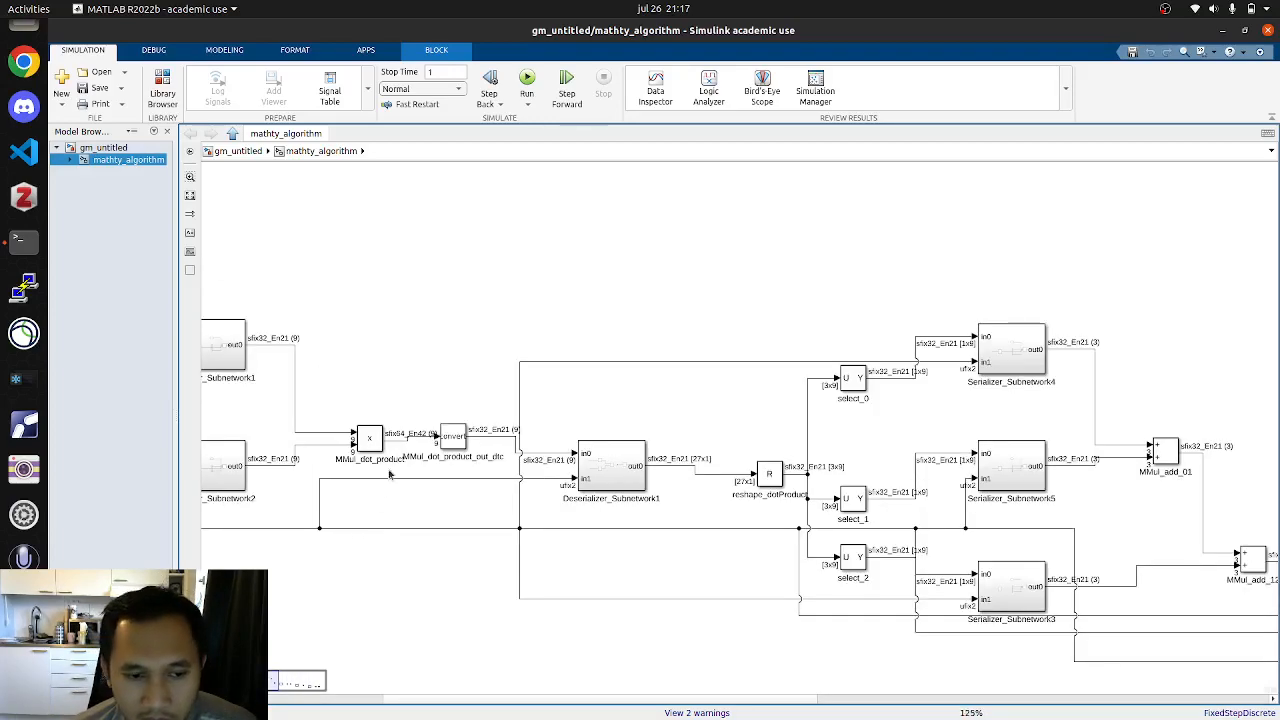
{"action": "scroll", "coordinate": [327, 480], "scroll_direction": "down", "scroll_amount": 4}
{"action": "scroll", "coordinate": [565, 431], "scroll_direction": "up", "scroll_amount": 5}
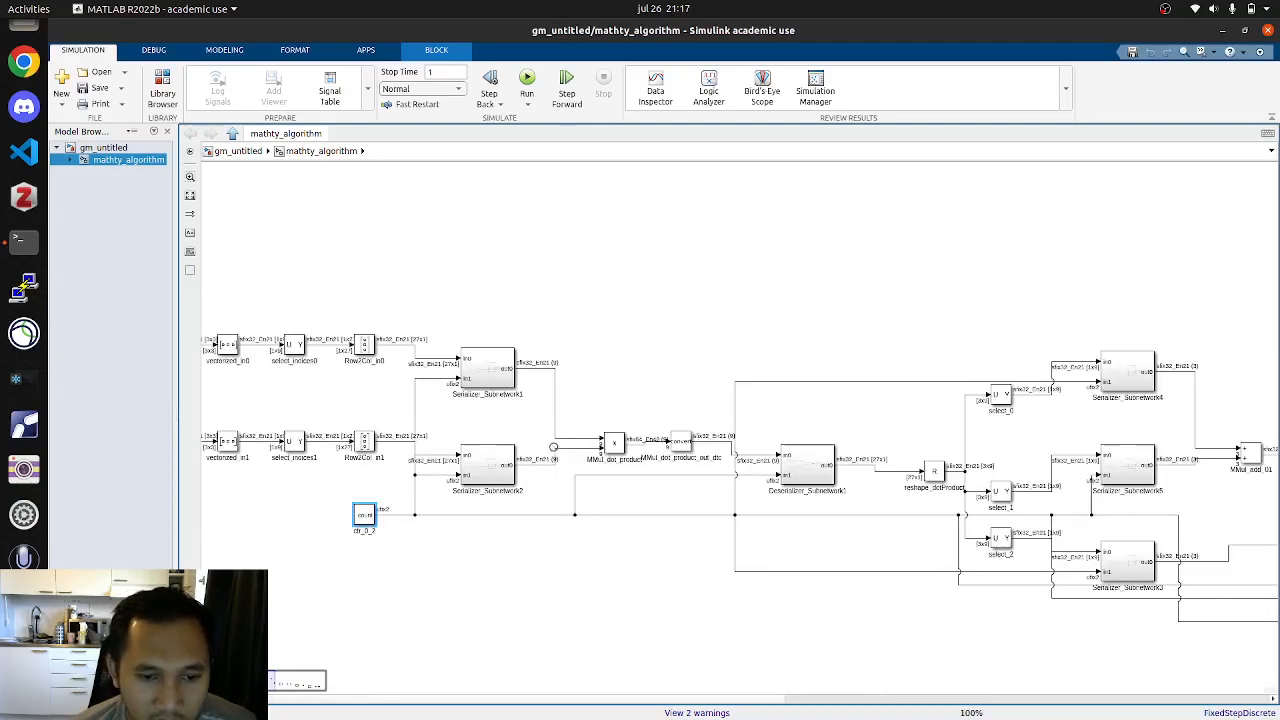
{"action": "scroll", "coordinate": [565, 431], "scroll_direction": "up", "scroll_amount": 1}
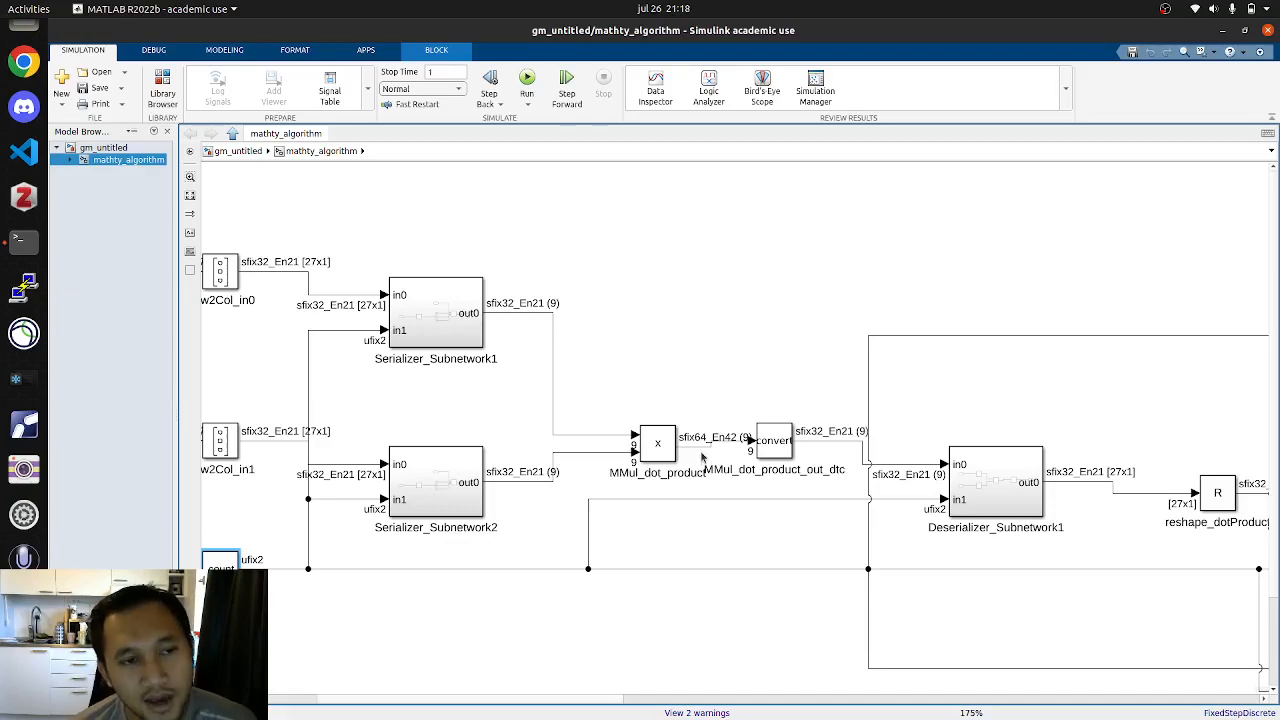
{"action": "scroll", "coordinate": [680, 460], "scroll_direction": "down", "scroll_amount": 4}
{"action": "scroll", "coordinate": [665, 466], "scroll_direction": "up", "scroll_amount": 3}
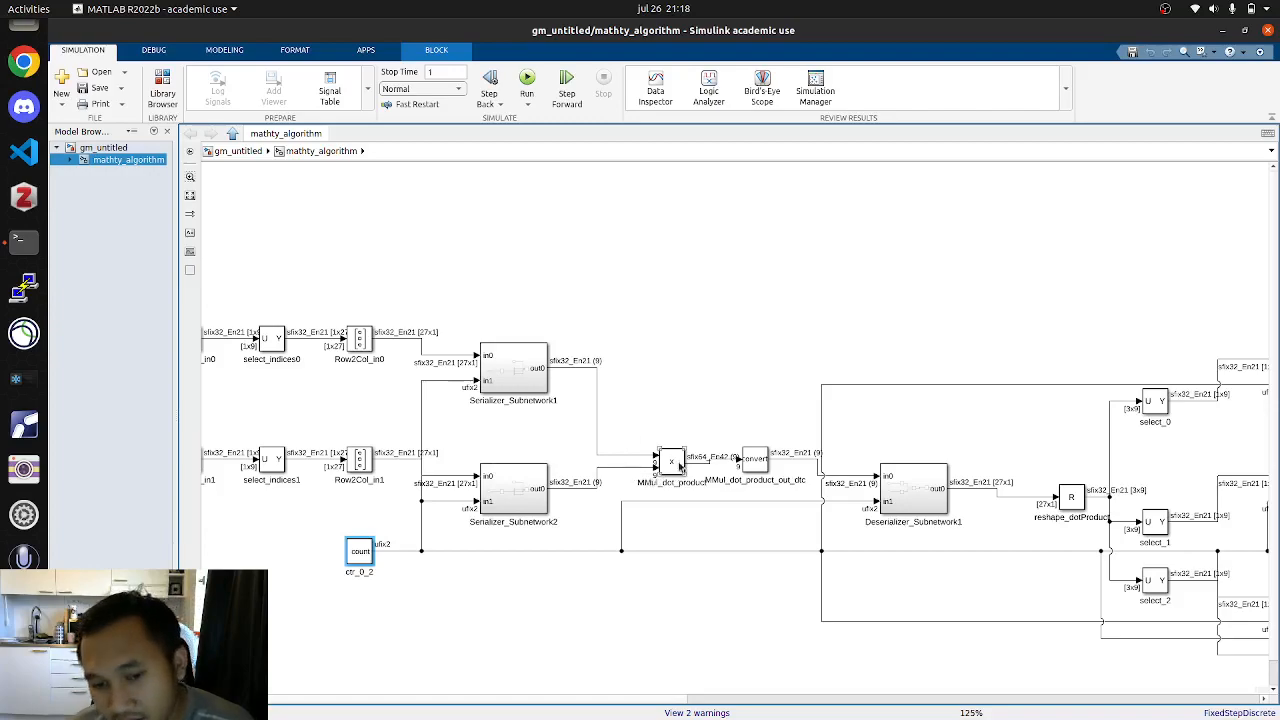
{"action": "scroll", "coordinate": [631, 433], "scroll_direction": "down", "scroll_amount": 4}
{"action": "scroll", "coordinate": [1229, 510], "scroll_direction": "up", "scroll_amount": 5}
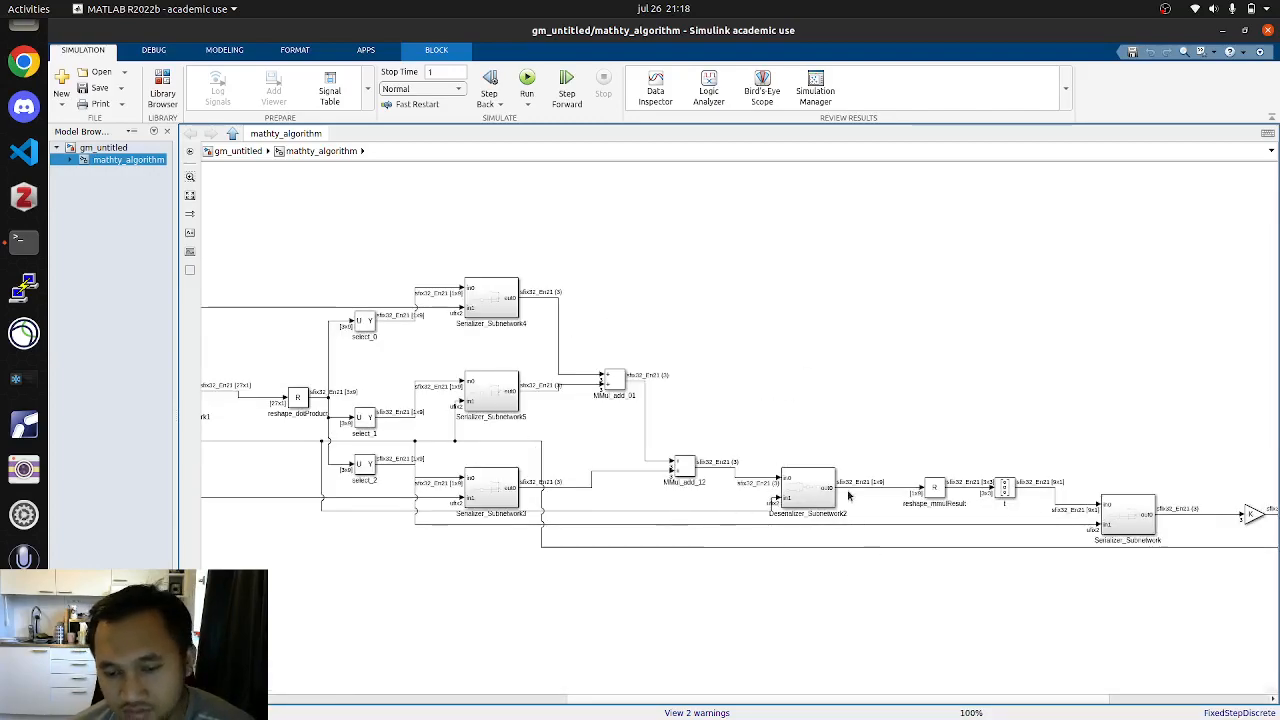
{"action": "scroll", "coordinate": [851, 497], "scroll_direction": "up", "scroll_amount": 1}
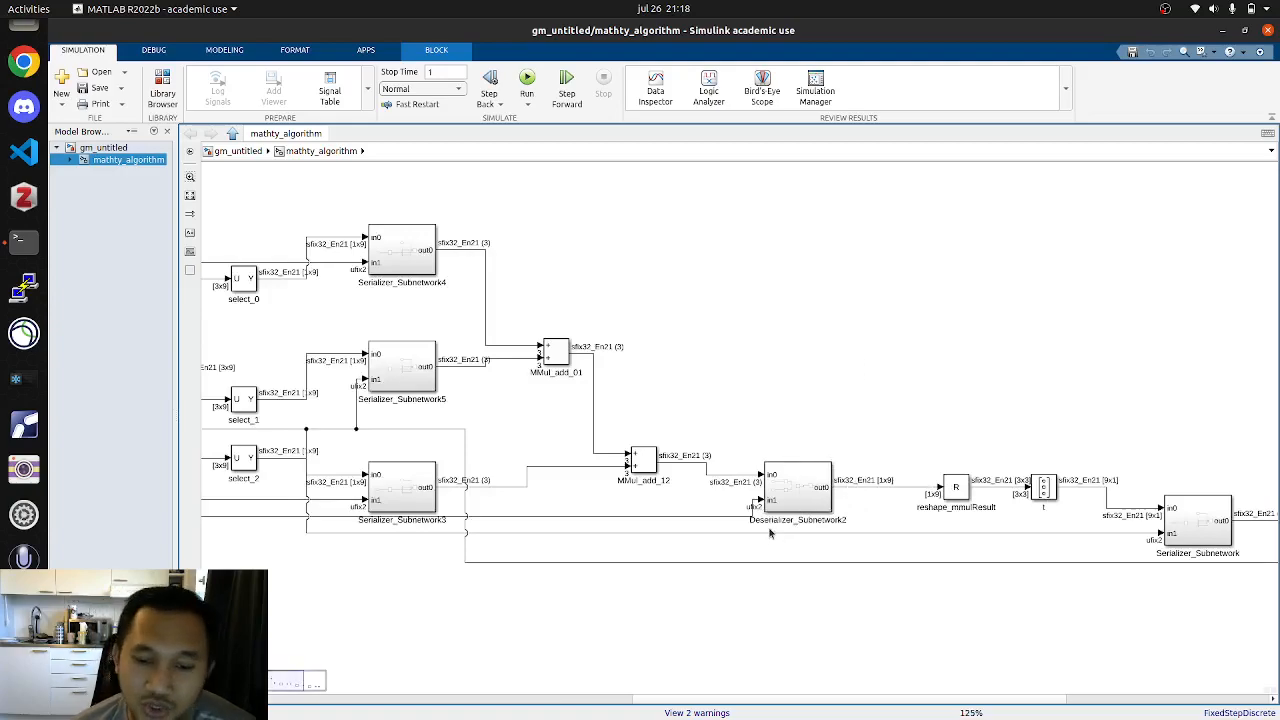
{"action": "scroll", "coordinate": [870, 535], "scroll_direction": "down", "scroll_amount": 1}
{"action": "scroll", "coordinate": [1150, 557], "scroll_direction": "down", "scroll_amount": 6}
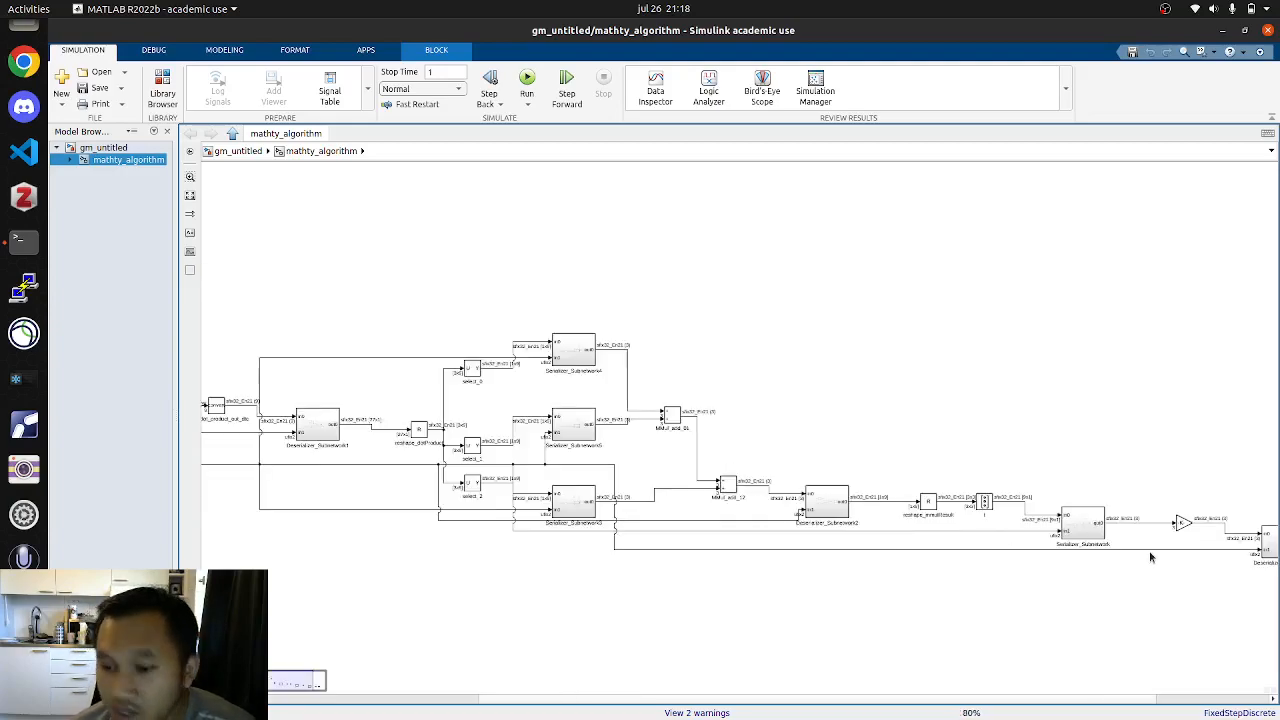
{"action": "scroll", "coordinate": [1176, 577], "scroll_direction": "up", "scroll_amount": 6}
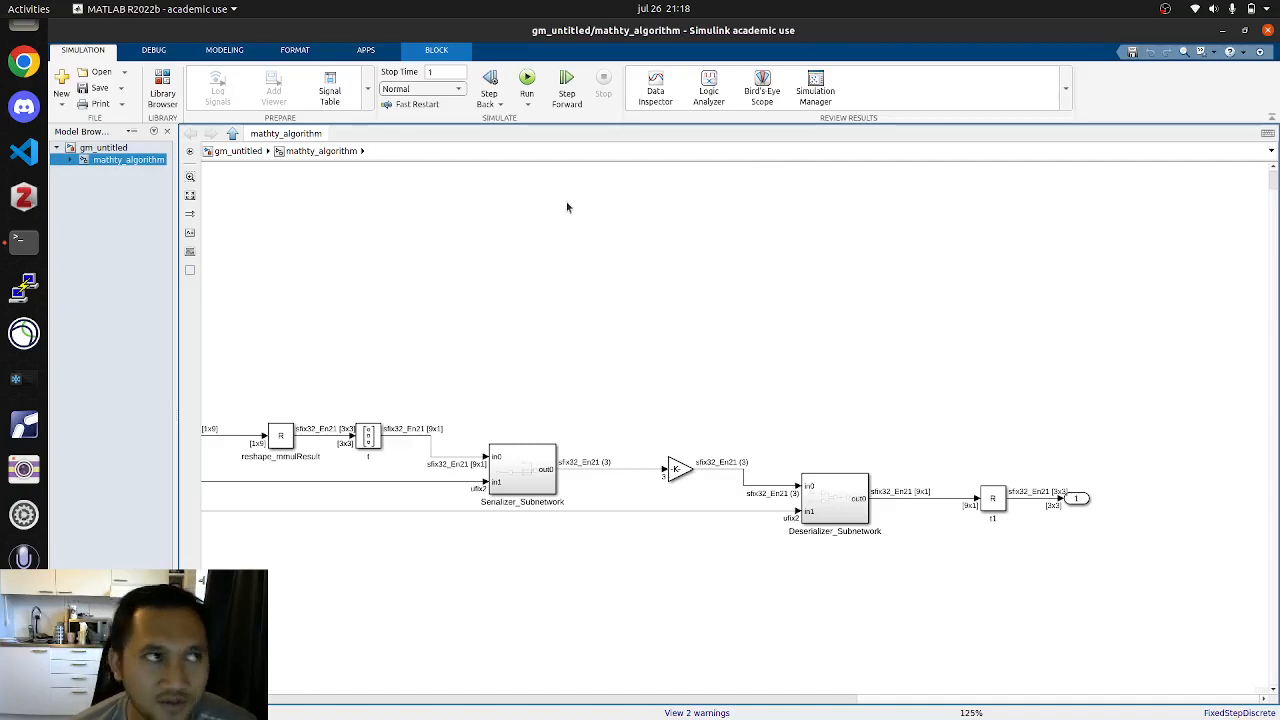
{"action": "scroll", "coordinate": [760, 317], "scroll_direction": "down", "scroll_amount": 5}
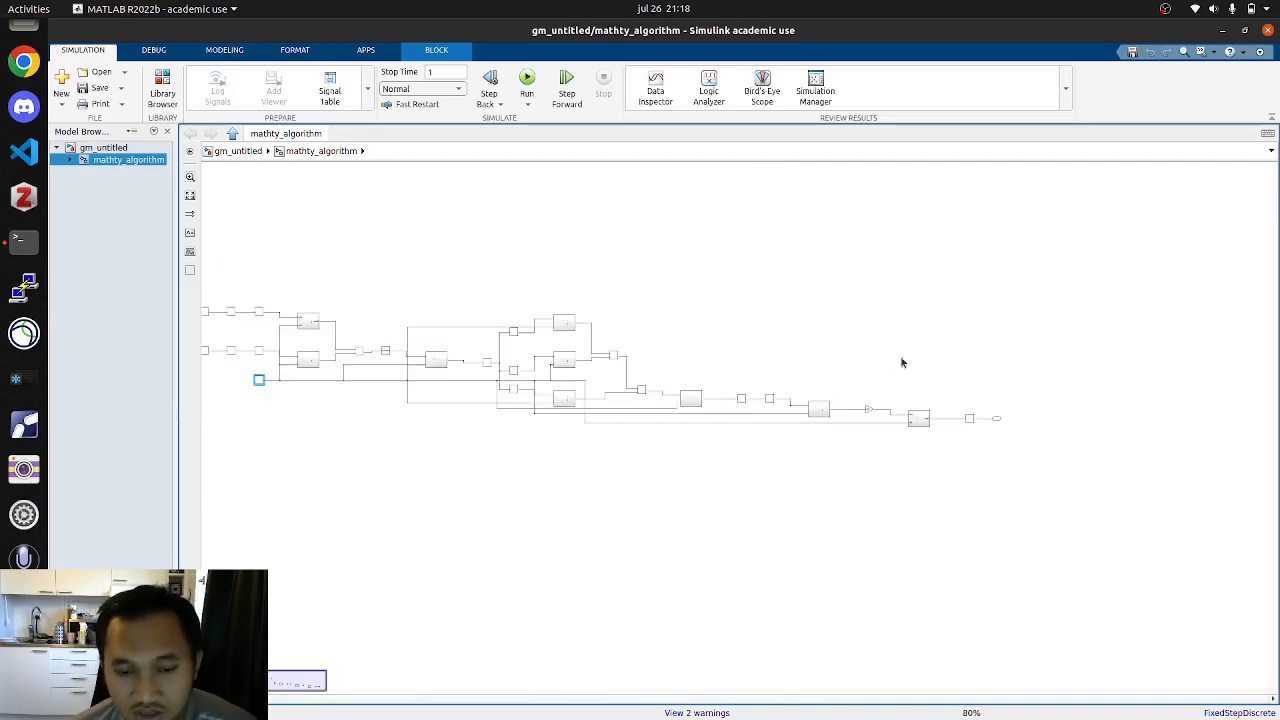
{"action": "left_click", "coordinate": [1267, 31]}
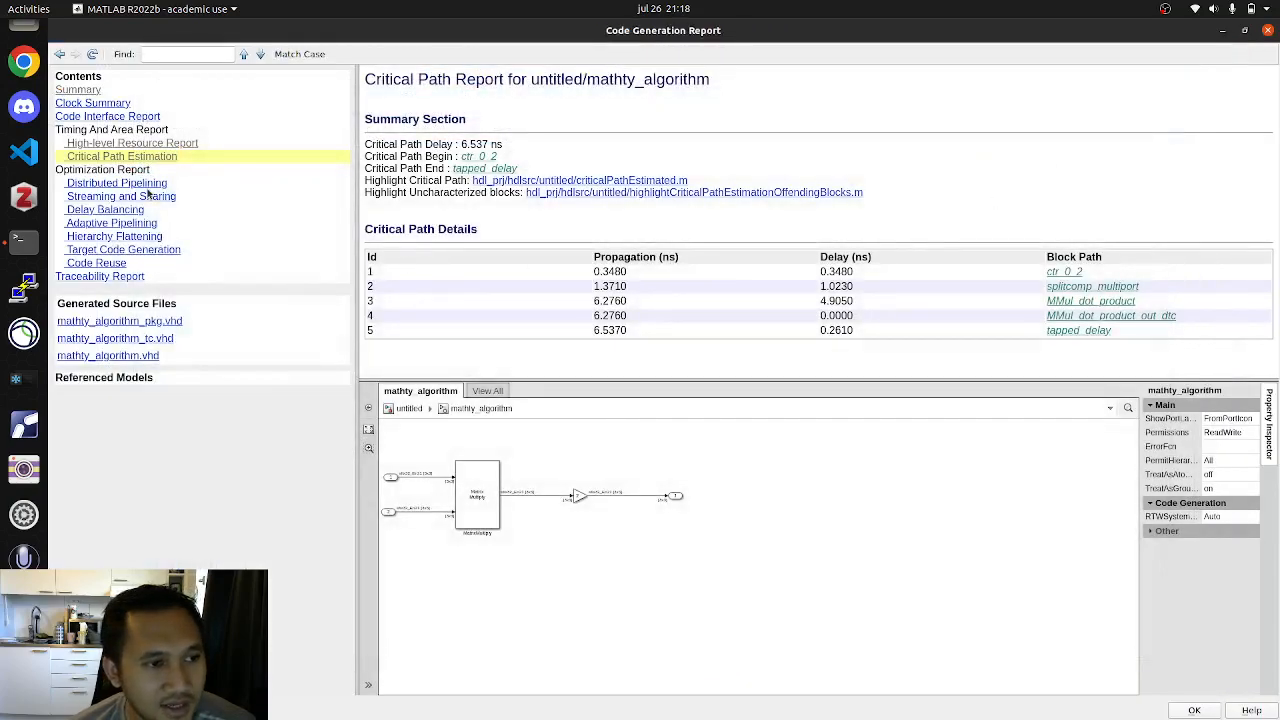
Step: Open the generated source file mathty_algorithm_tc.vhd, enlarge the code view and skim its counter process and header
{"action": "left_click", "coordinate": [148, 322]}
{"action": "left_click", "coordinate": [115, 338]}
{"action": "scroll", "coordinate": [510, 370], "scroll_direction": "down", "scroll_amount": 10}
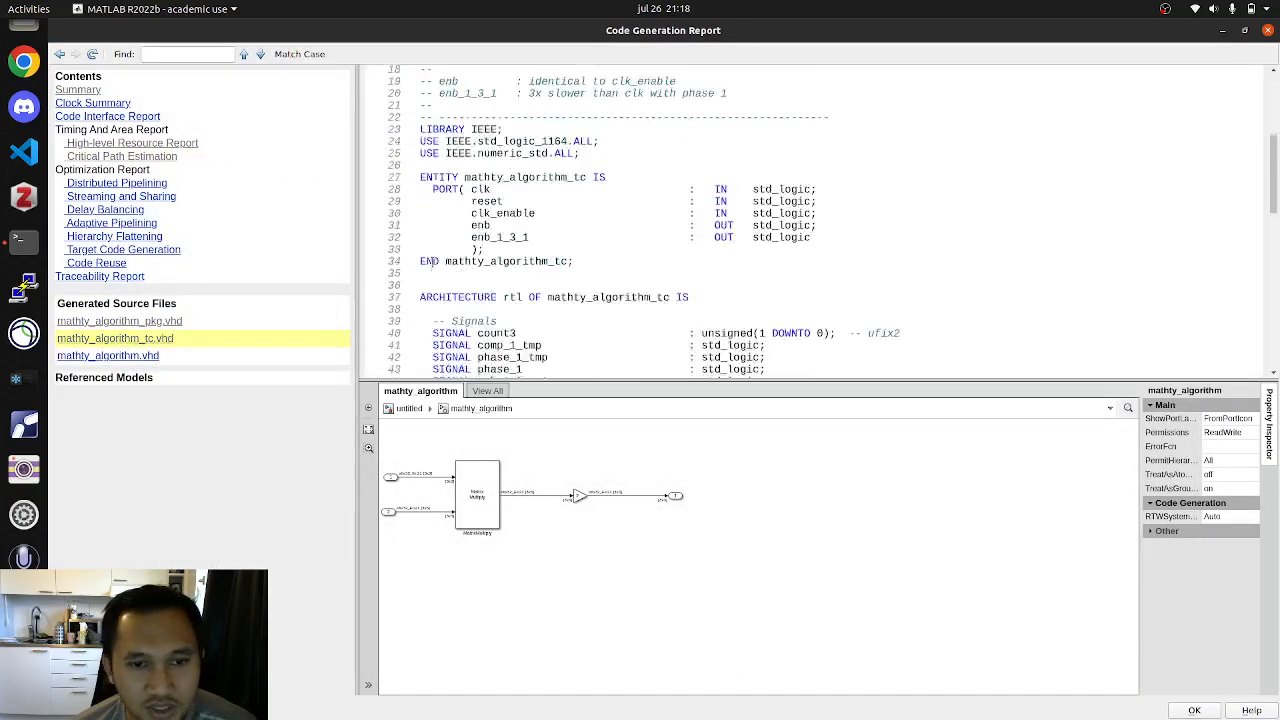
{"action": "scroll", "coordinate": [510, 370], "scroll_direction": "up", "scroll_amount": 4}
{"action": "left_click_drag", "start_coordinate": [510, 373], "coordinate": [545, 659]}
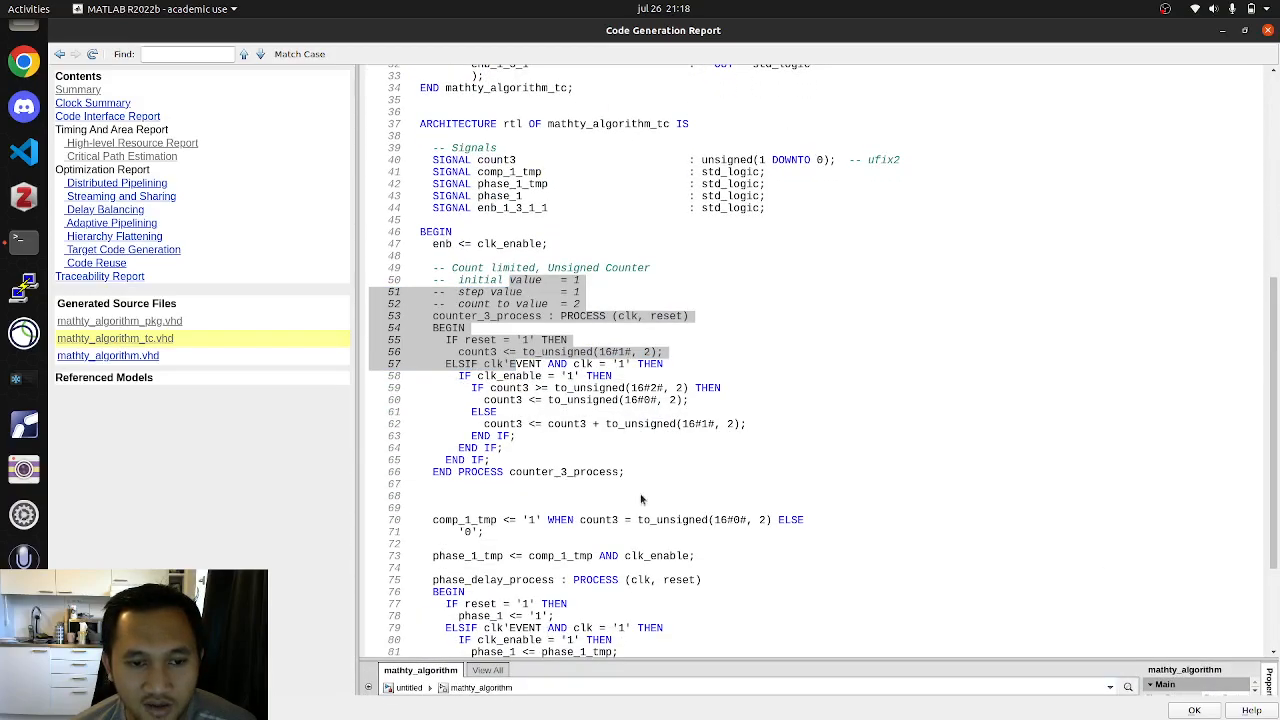
{"action": "left_click", "coordinate": [644, 498]}
{"action": "scroll", "coordinate": [650, 305], "scroll_direction": "up", "scroll_amount": 3}
{"action": "scroll", "coordinate": [650, 305], "scroll_direction": "up", "scroll_amount": 5}
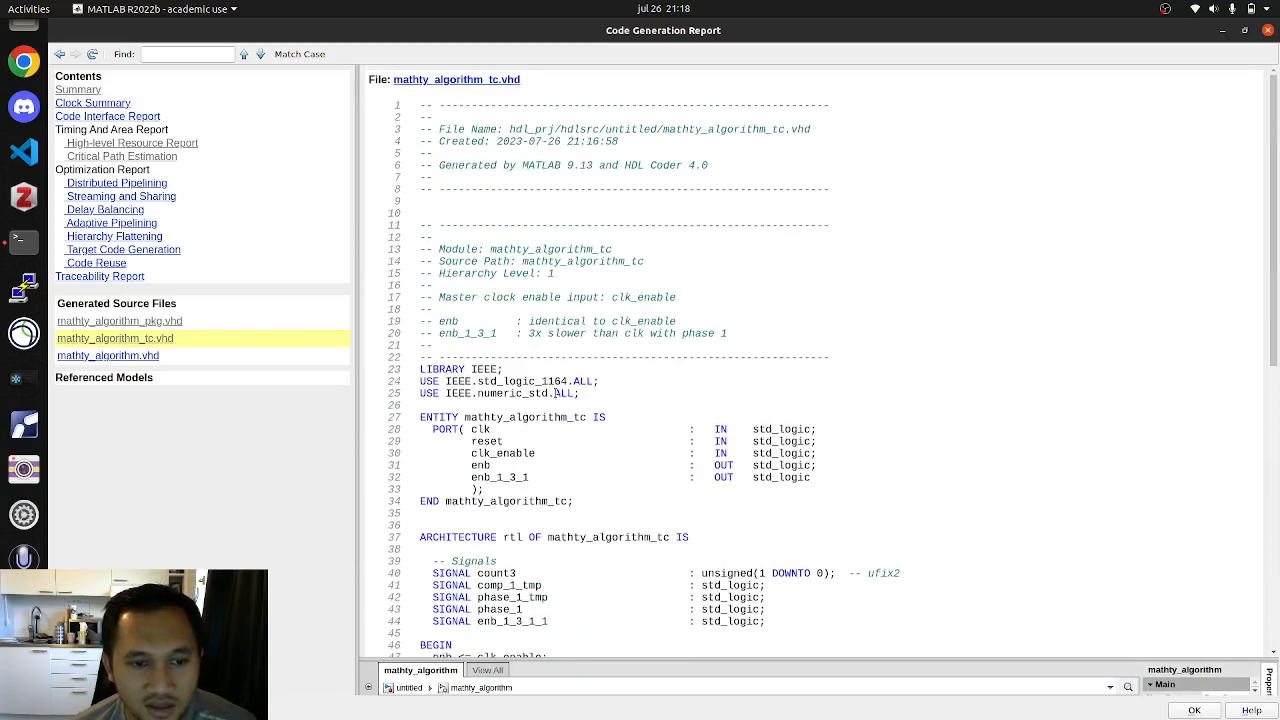
Step: Examine the entity declaration of mathty_algorithm_tc, including its clk_enable and enb ports
{"action": "scroll", "coordinate": [545, 390], "scroll_direction": "down", "scroll_amount": 5}
{"action": "left_click_drag", "start_coordinate": [461, 130], "coordinate": [728, 425]}
{"action": "left_click", "coordinate": [728, 425]}
{"action": "left_click_drag", "start_coordinate": [421, 165], "coordinate": [532, 181]}
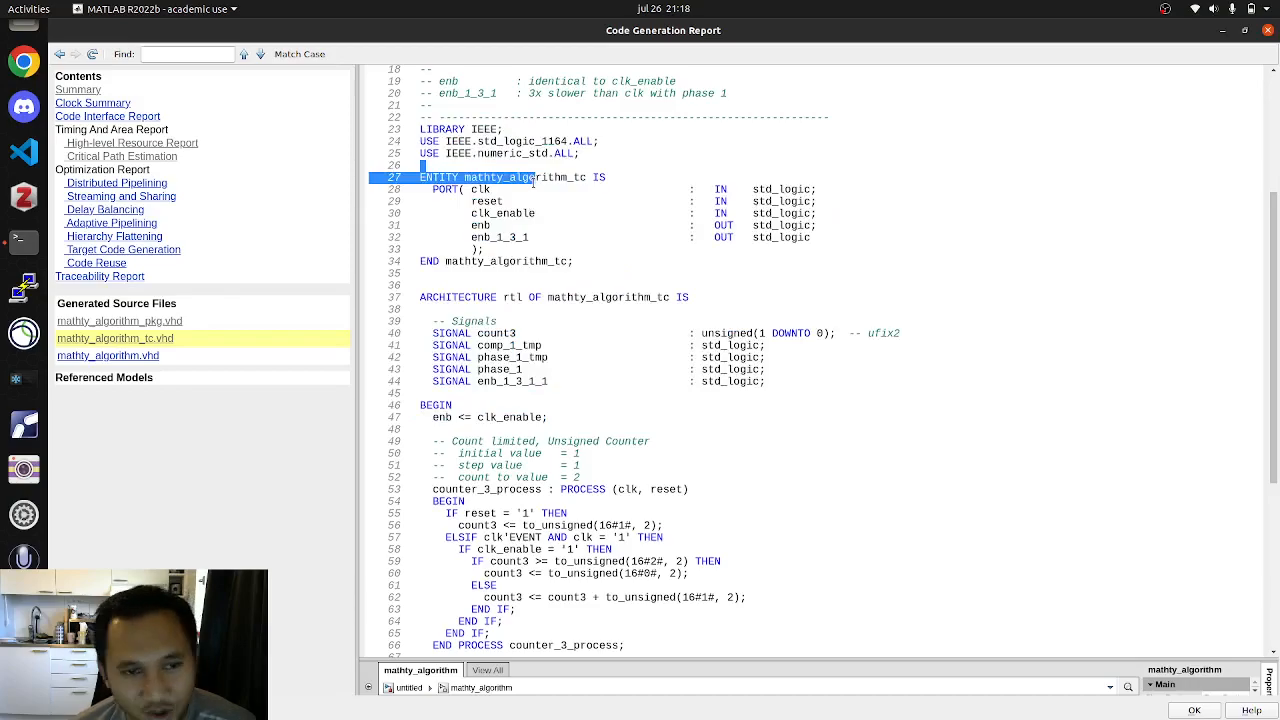
{"action": "left_click", "coordinate": [533, 211]}
{"action": "left_click_drag", "start_coordinate": [478, 226], "coordinate": [508, 226]}
{"action": "left_click", "coordinate": [477, 225]}
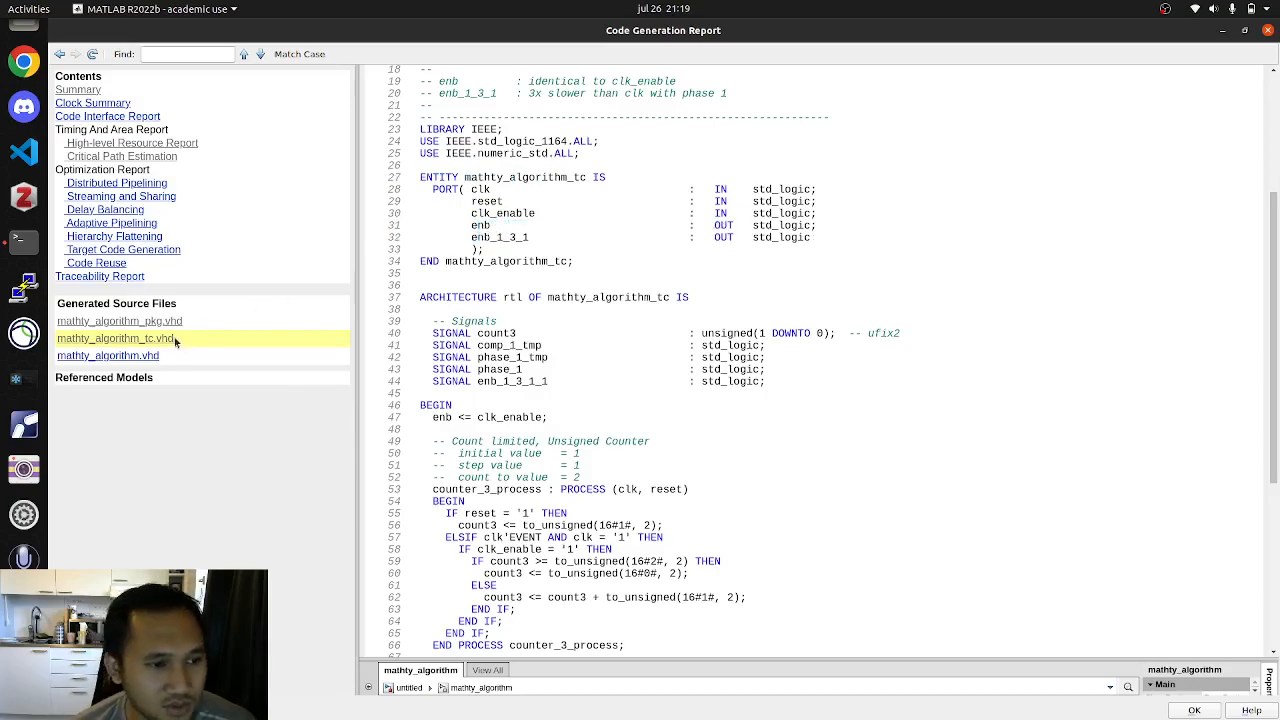
Step: Open the generated source file mathty_algorithm.vhd and examine the In1, In2 and Out1 ports in its entity declaration
{"action": "left_click", "coordinate": [141, 356]}
{"action": "scroll", "coordinate": [705, 112], "scroll_direction": "down", "scroll_amount": 15}
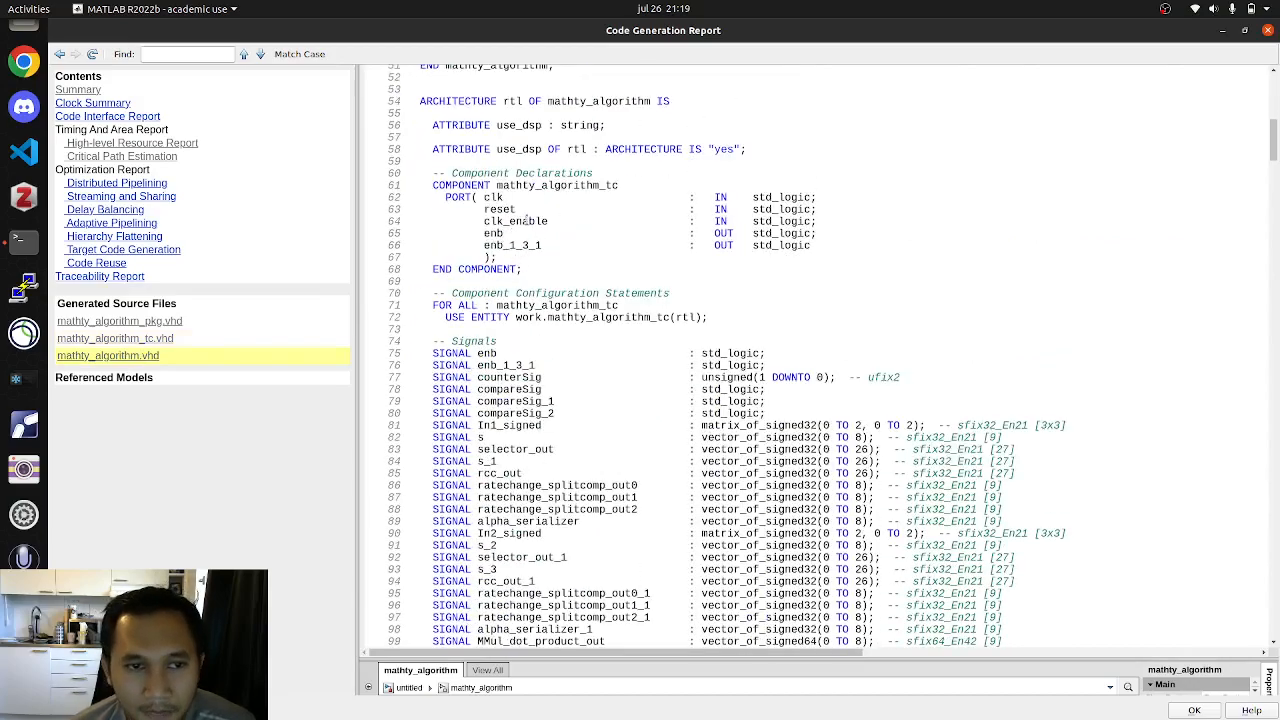
{"action": "scroll", "coordinate": [526, 219], "scroll_direction": "up", "scroll_amount": 7}
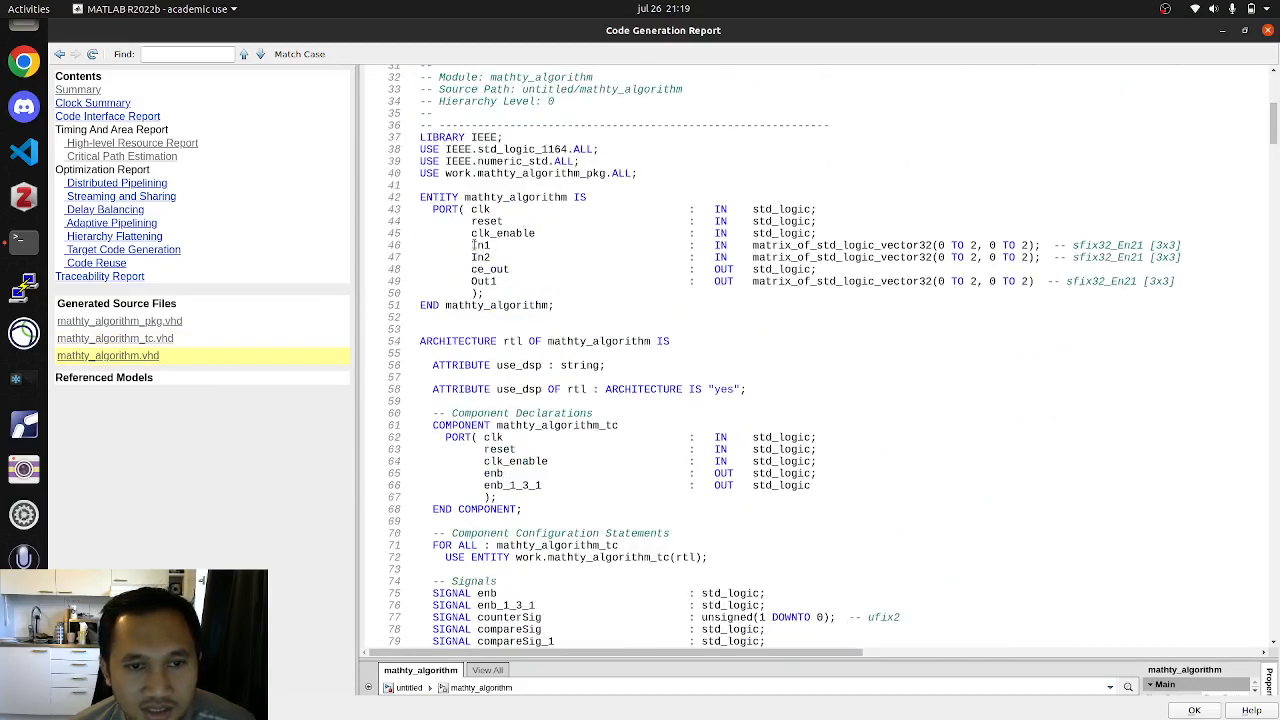
{"action": "left_click_drag", "start_coordinate": [473, 259], "coordinate": [500, 281]}
{"action": "left_click", "coordinate": [577, 246]}
Step: Skim the signal and selector assignments of mathty_algorithm.vhd, return to its header and entity declaration, and close the code generation report
{"action": "scroll", "coordinate": [593, 245], "scroll_direction": "down", "scroll_amount": 20}
{"action": "scroll", "coordinate": [593, 260], "scroll_direction": "down", "scroll_amount": 20}
{"action": "scroll", "coordinate": [588, 275], "scroll_direction": "down", "scroll_amount": 13}
{"action": "scroll", "coordinate": [588, 275], "scroll_direction": "up", "scroll_amount": 13}
{"action": "scroll", "coordinate": [588, 275], "scroll_direction": "down", "scroll_amount": 20}
{"action": "scroll", "coordinate": [579, 265], "scroll_direction": "up", "scroll_amount": 20}
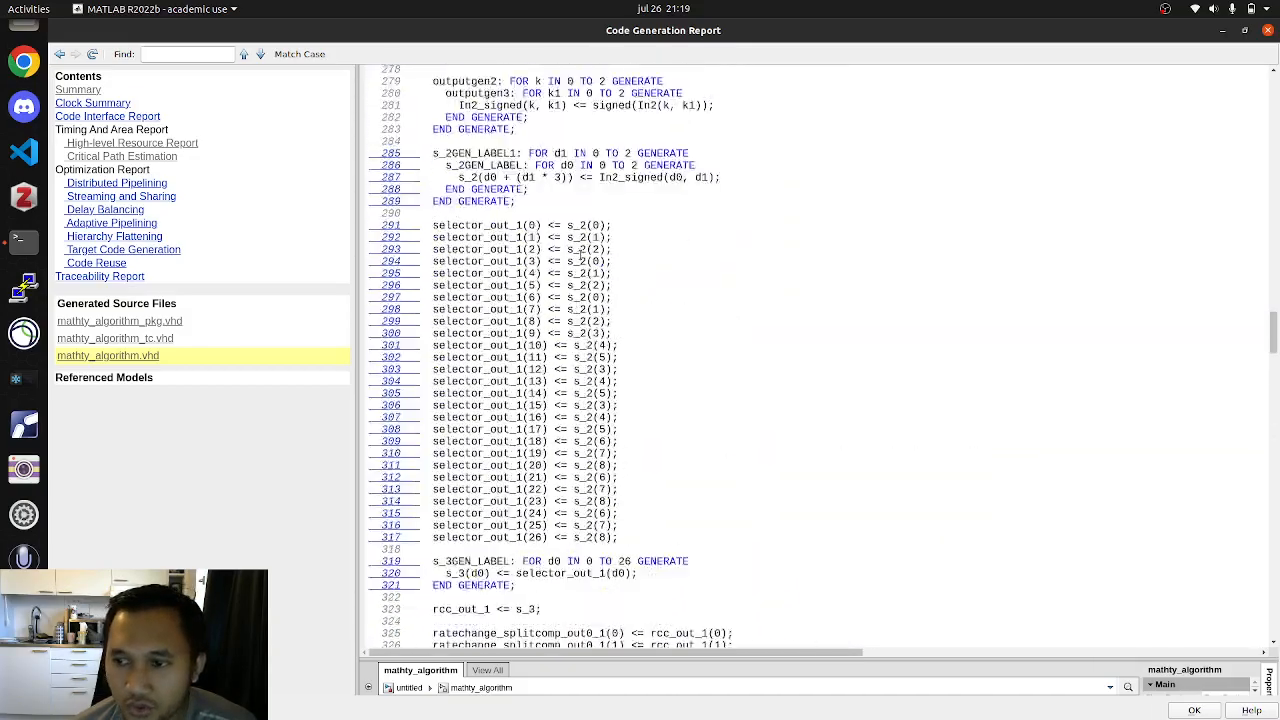
{"action": "scroll", "coordinate": [579, 256], "scroll_direction": "up", "scroll_amount": 20}
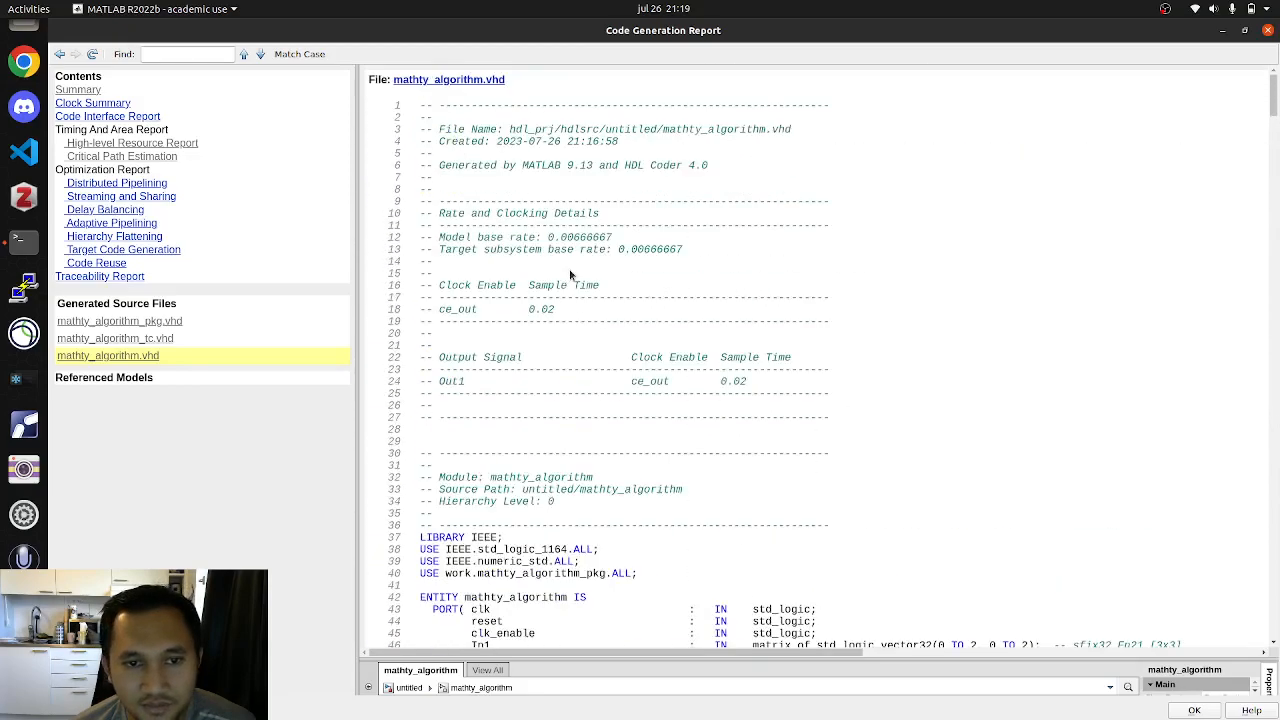
{"action": "scroll", "coordinate": [668, 300], "scroll_direction": "down", "scroll_amount": 10}
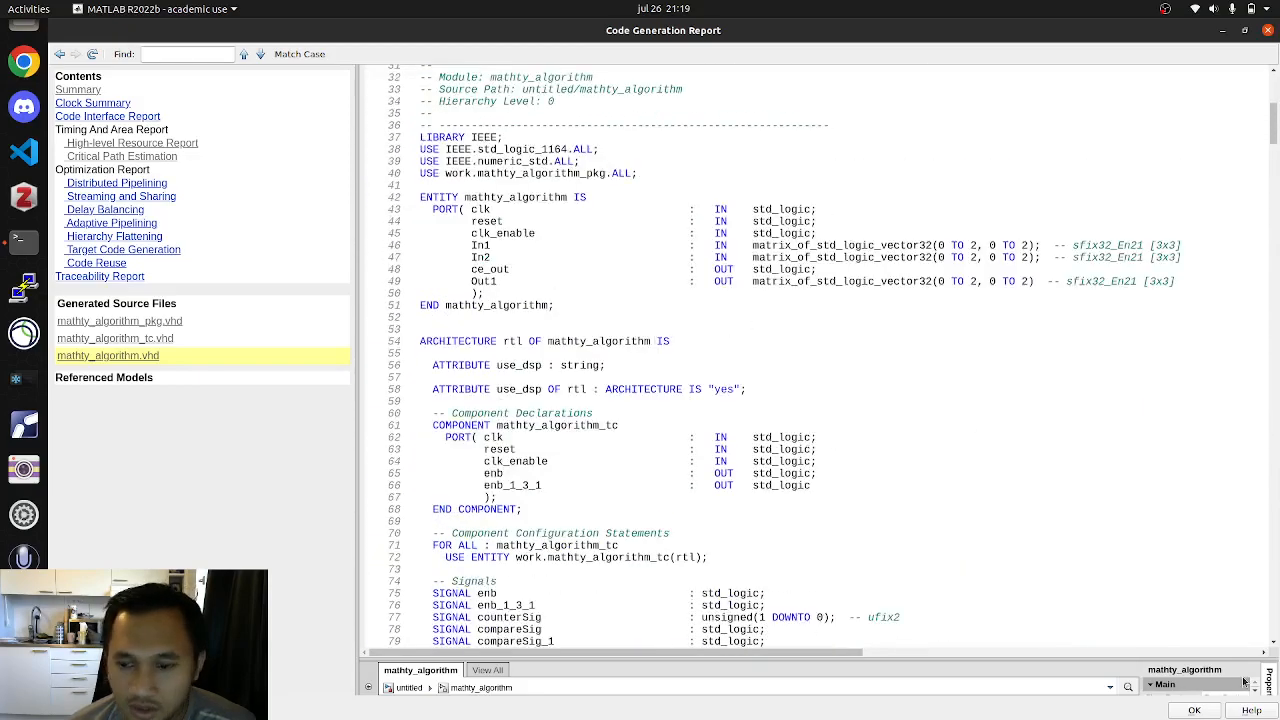
{"action": "left_click", "coordinate": [1180, 711]}
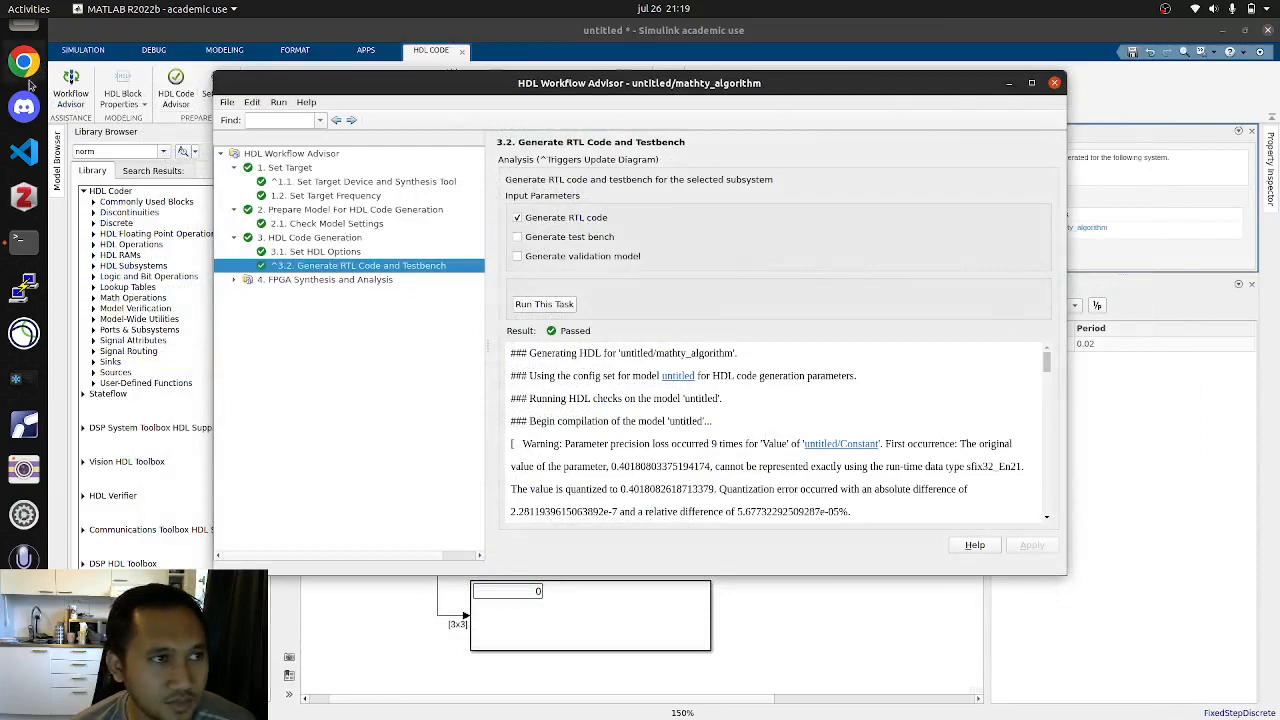
Step: Switch to the file manager, browse to hdl_prj/hdlsrc/untitled, look over the generated VHDL files and minimize the window
{"action": "left_click", "coordinate": [24, 42]}
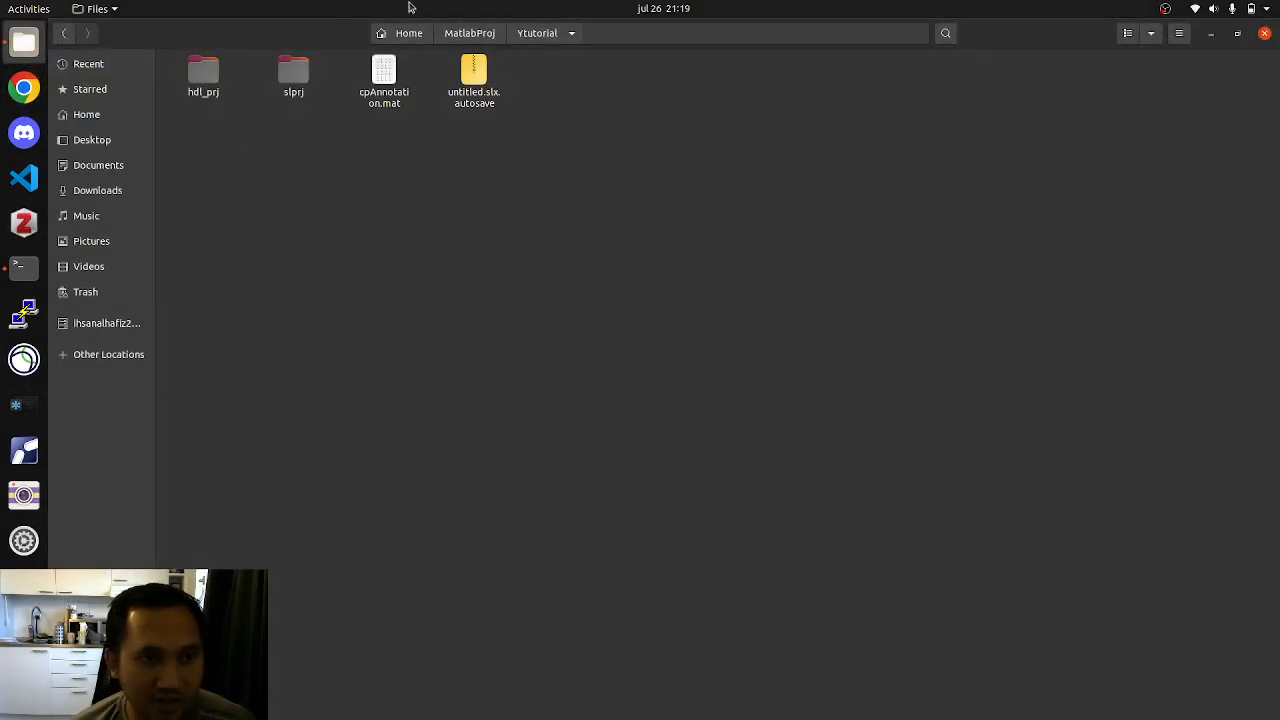
{"action": "double_click", "coordinate": [205, 82]}
{"action": "double_click", "coordinate": [213, 90]}
{"action": "double_click", "coordinate": [230, 81]}
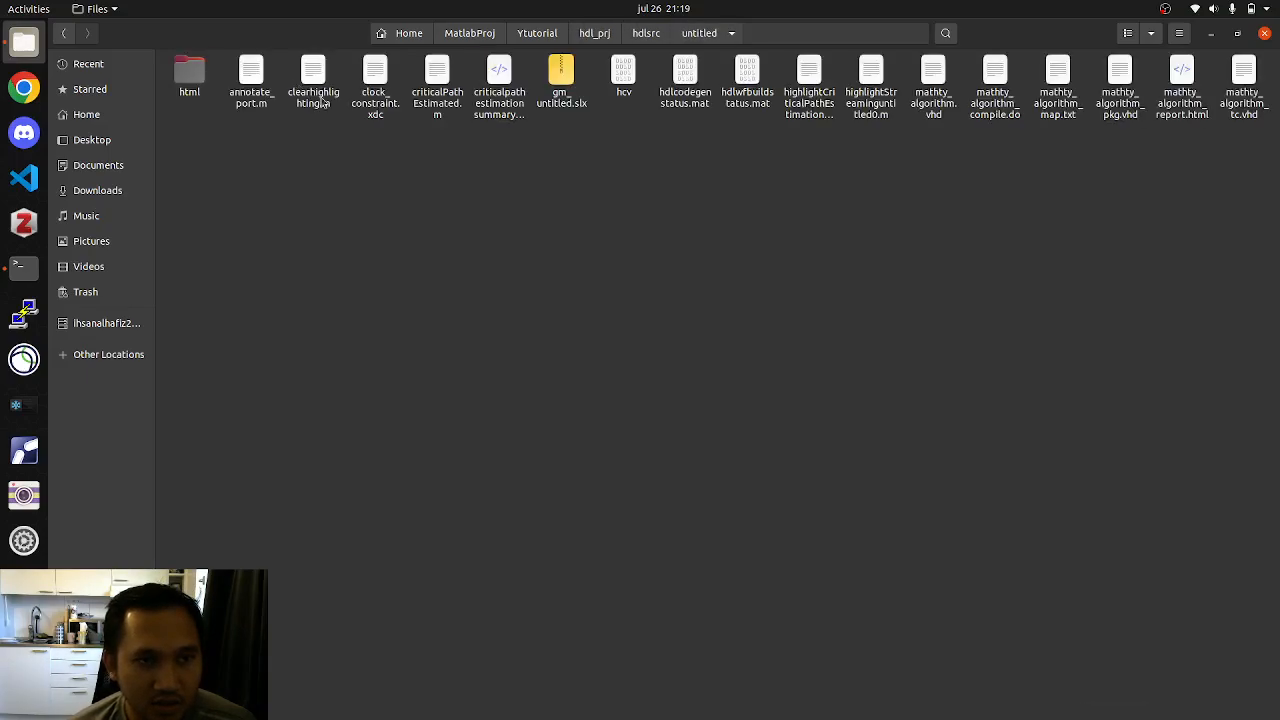
{"action": "left_click_drag", "start_coordinate": [490, 181], "coordinate": [1106, 249]}
{"action": "left_click", "coordinate": [1211, 34]}
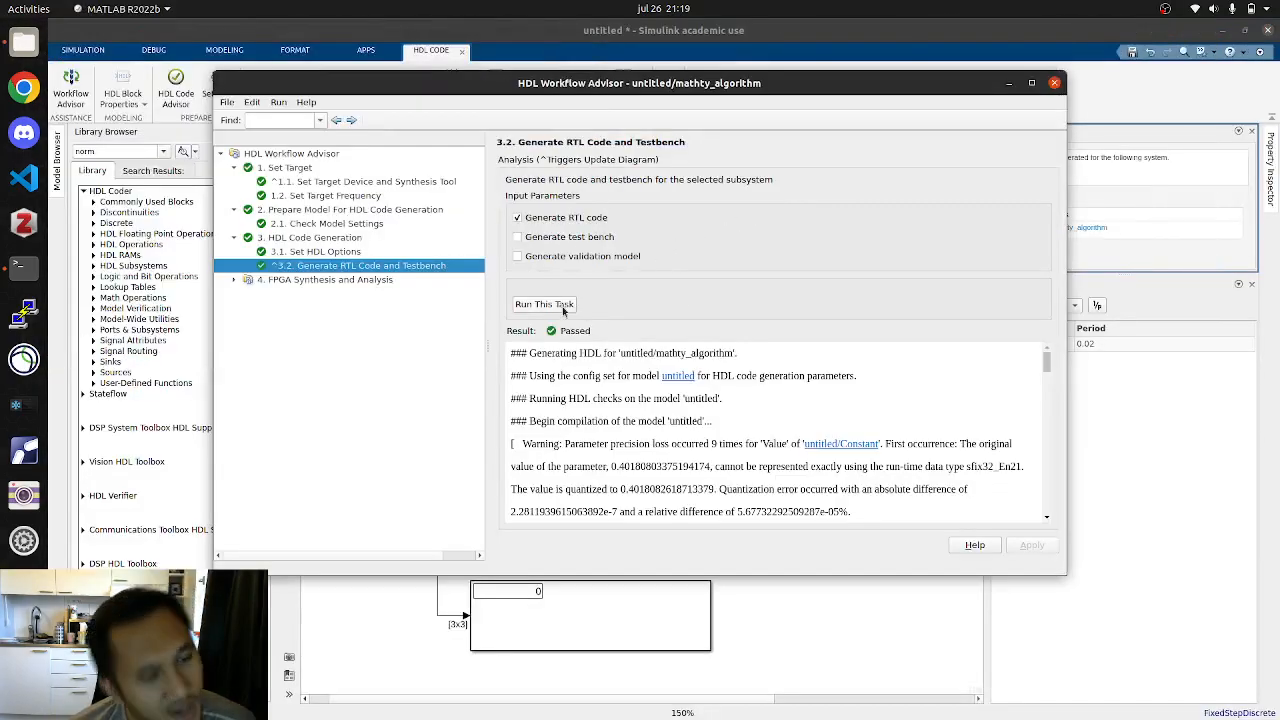
Step: Close the HDL Workflow Advisor and return to the untitled model with no block selected
{"action": "left_click", "coordinate": [1054, 83]}
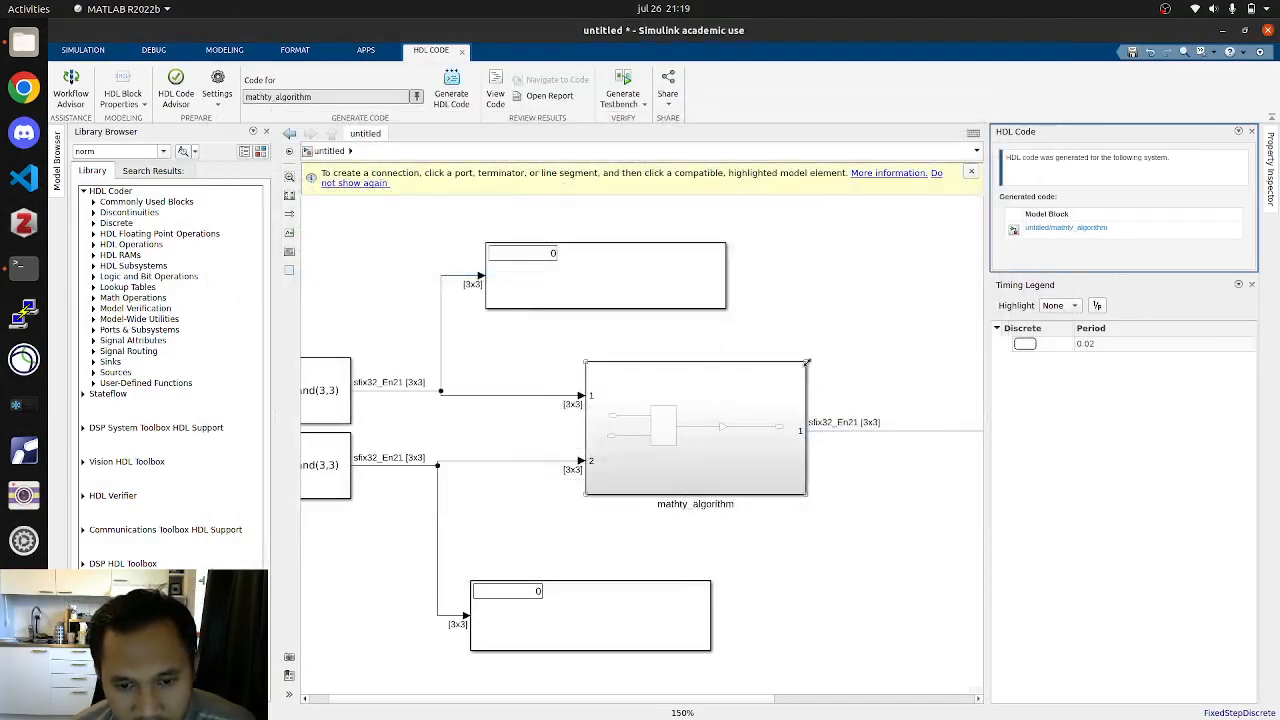
{"action": "left_click", "coordinate": [656, 310]}
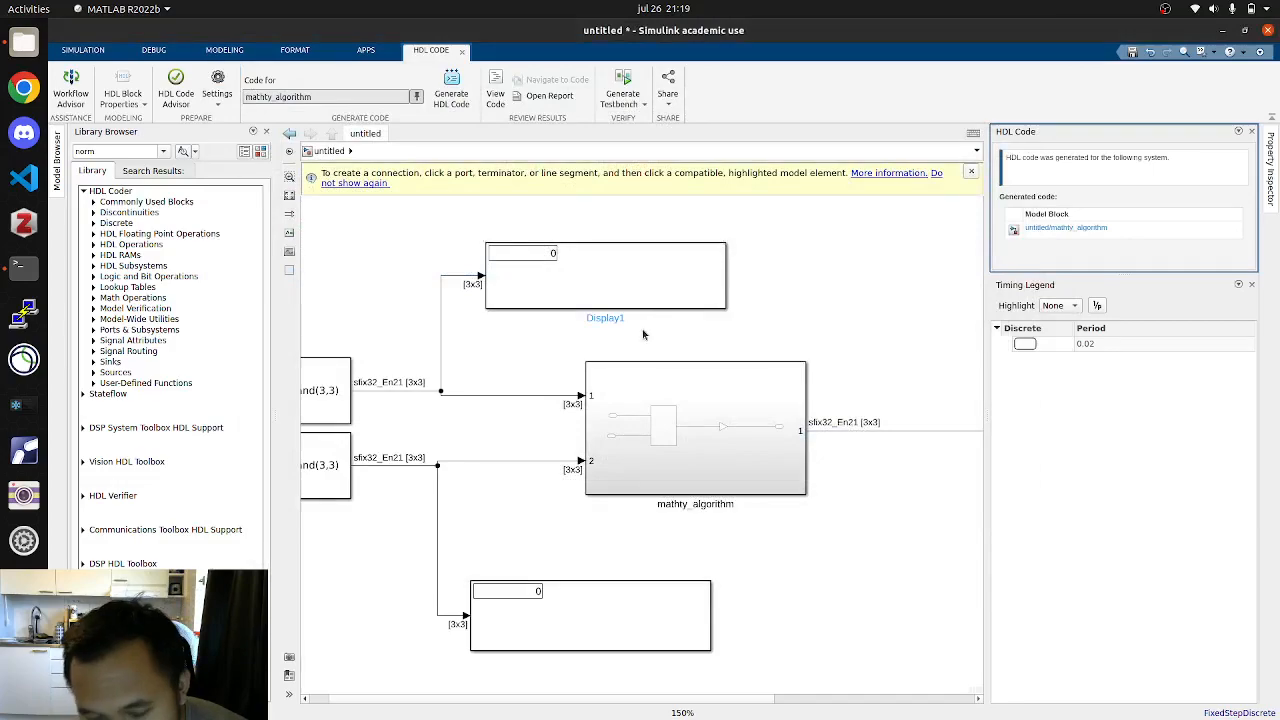
{"action": "left_click", "coordinate": [646, 323]}
Step: Open the HDL code generation settings, try Verilog as the language, and close the configuration without applying it
{"action": "left_click", "coordinate": [215, 82]}
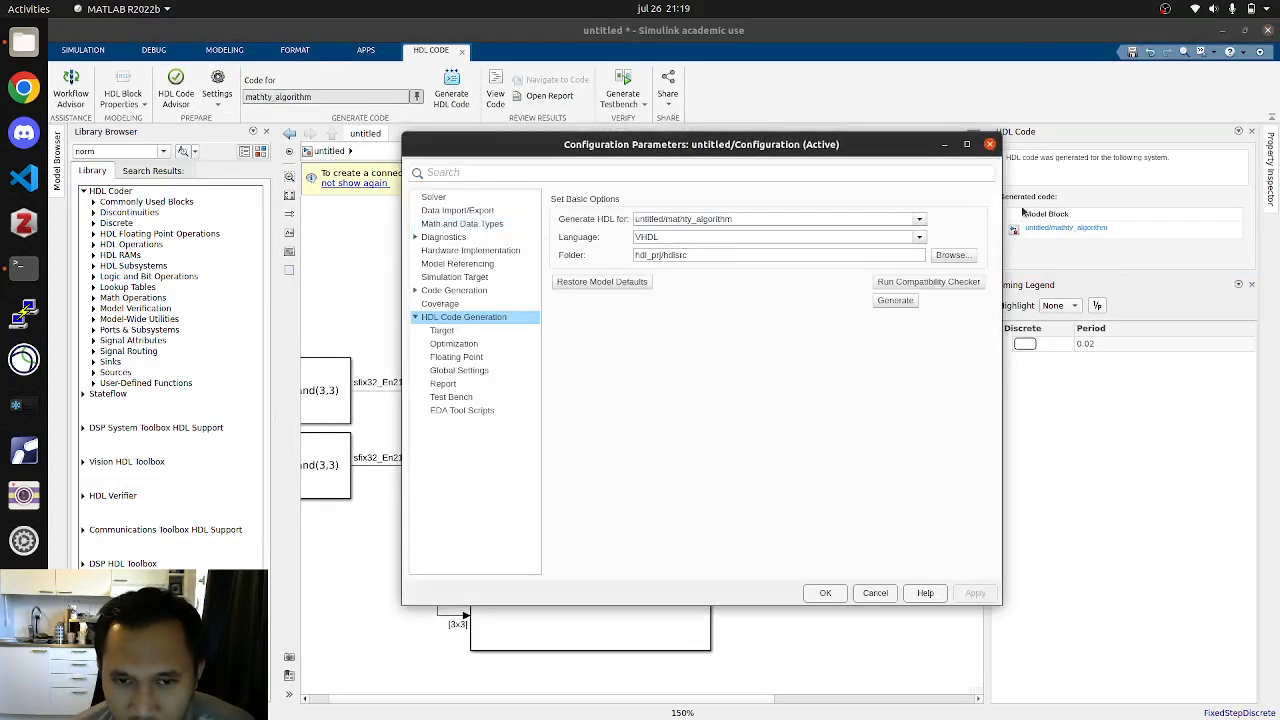
{"action": "left_click", "coordinate": [919, 237]}
{"action": "left_click", "coordinate": [679, 262]}
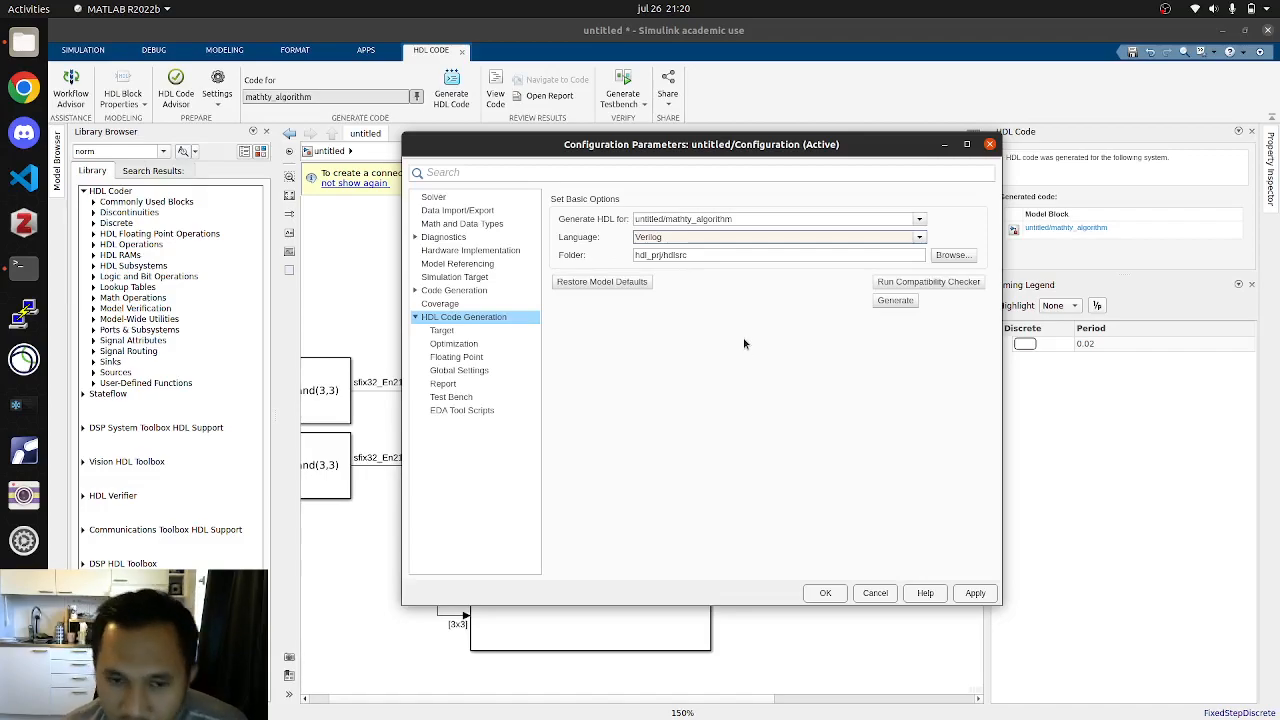
{"action": "left_click", "coordinate": [989, 144]}
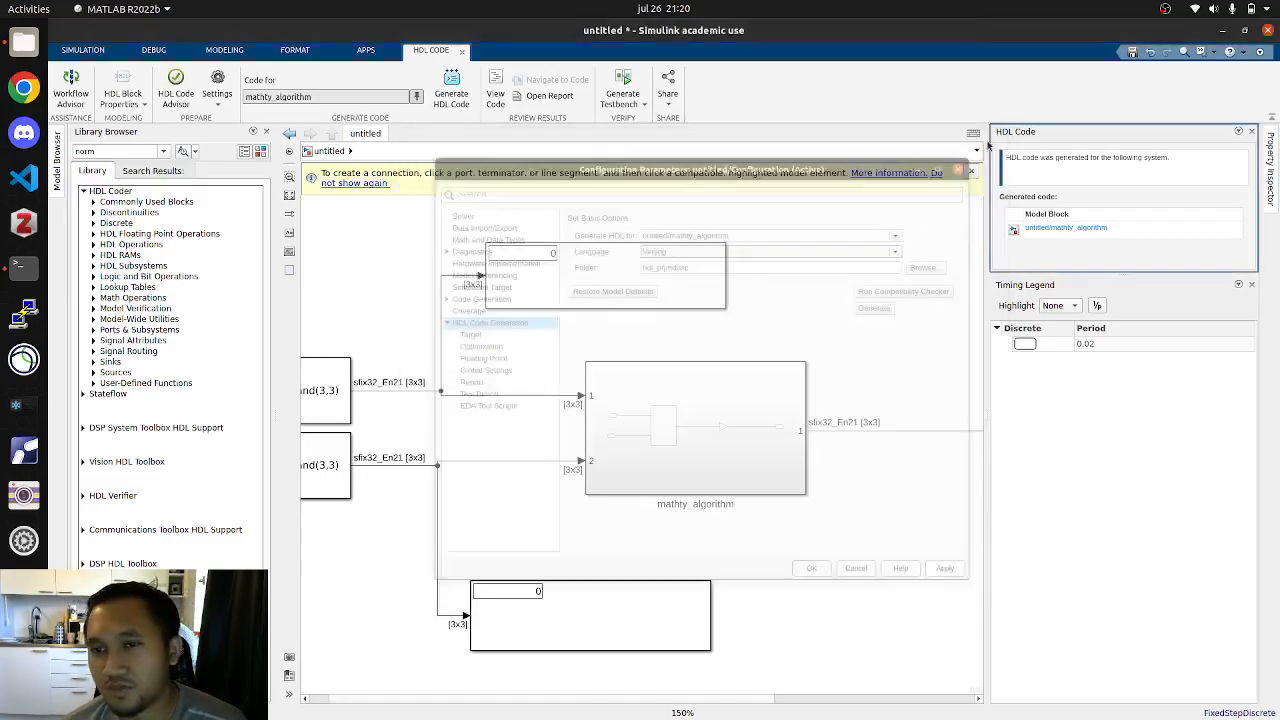